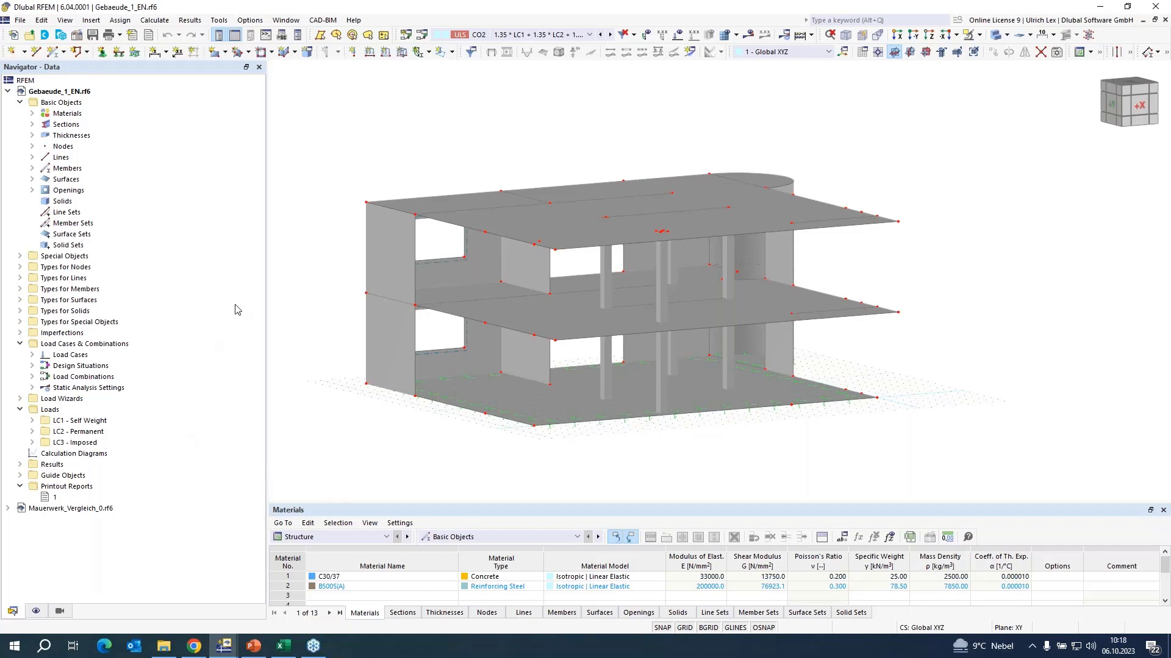
Check in the Gebaeude_1_EN model's base data that the Masonry Design add-on is activated.
right_click(58, 93)
click(85, 100)
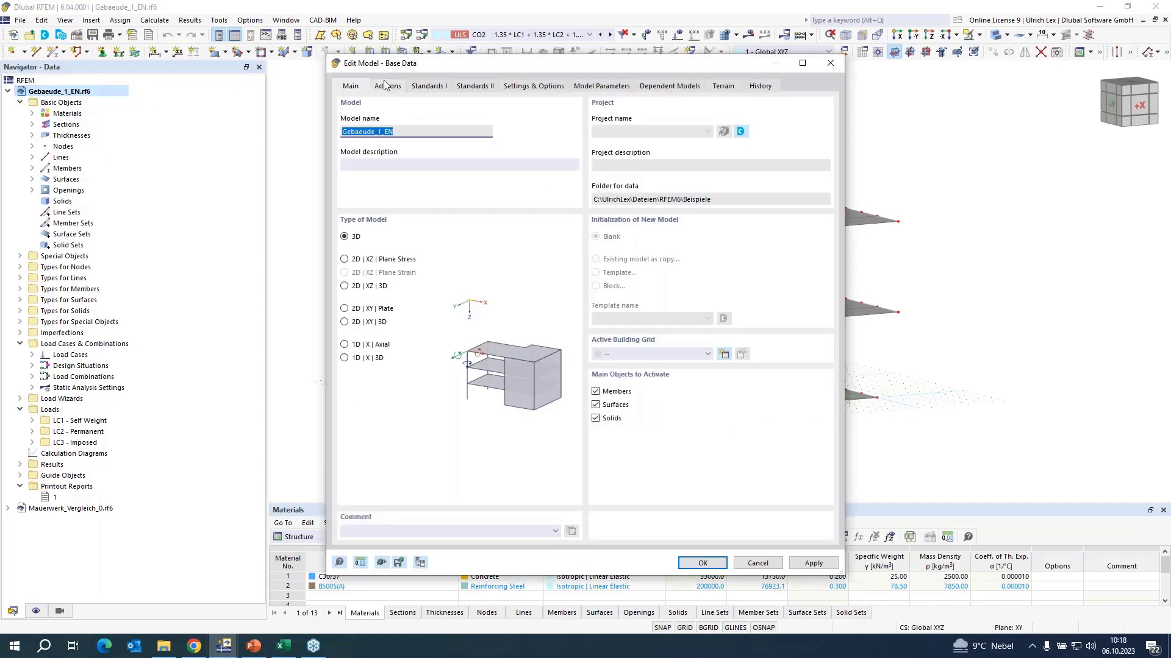
click(388, 85)
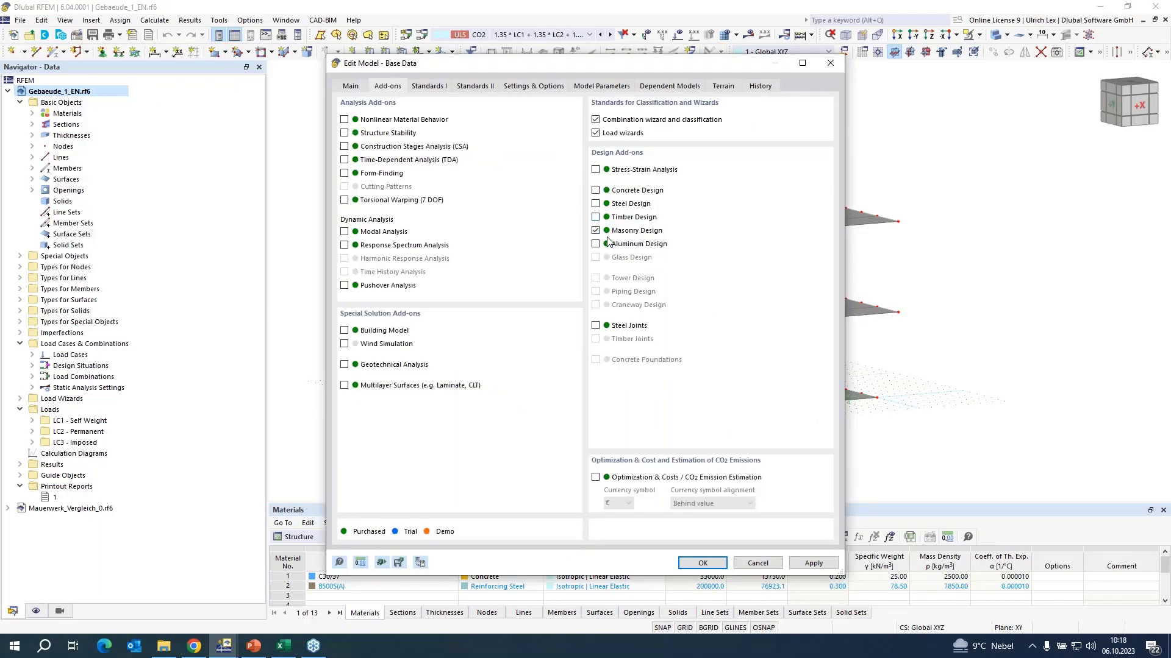
click(722, 563)
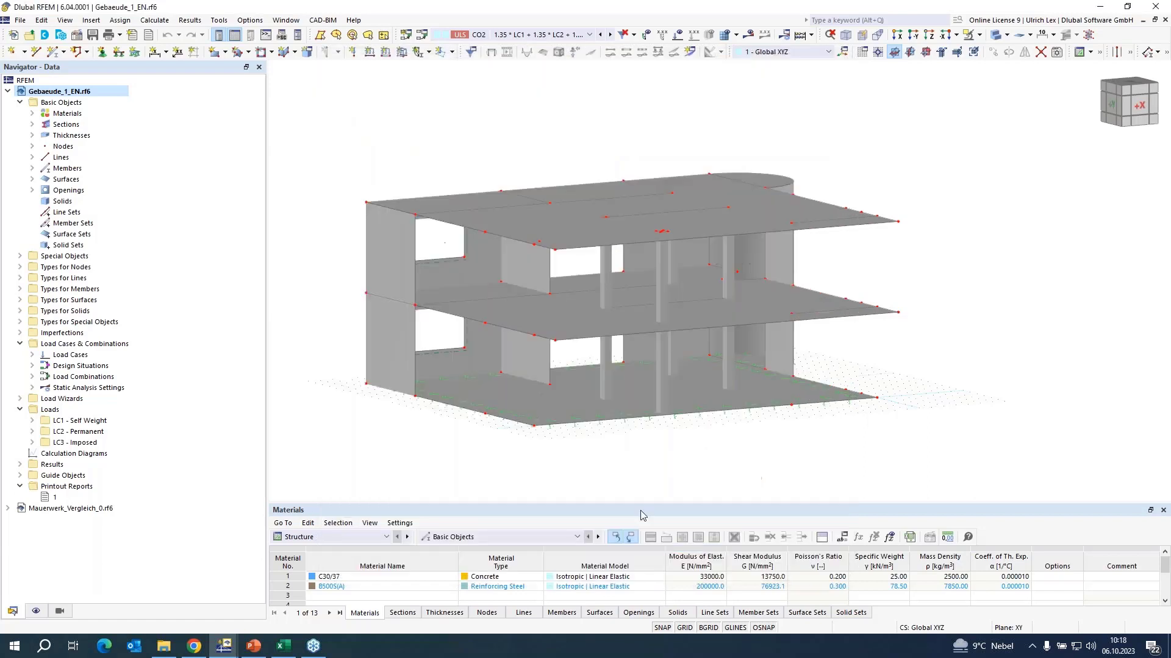
Create a new material of type Masonry with the material model Isotropic | Masonry | Plastic (Surfaces).
right_click(69, 115)
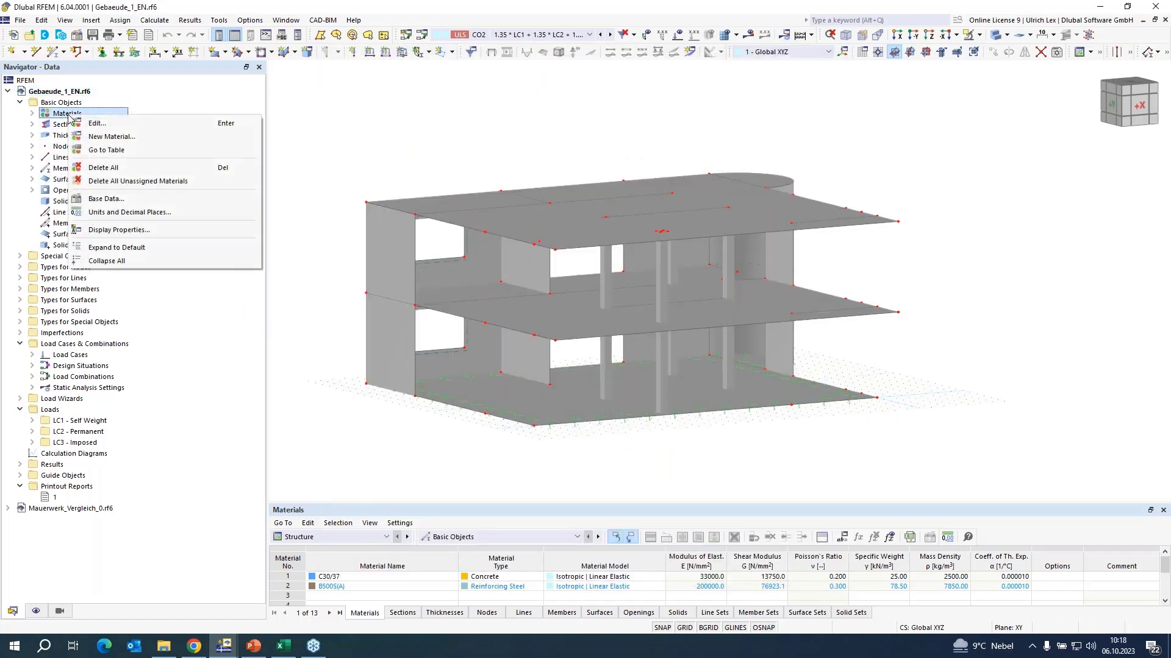
click(147, 137)
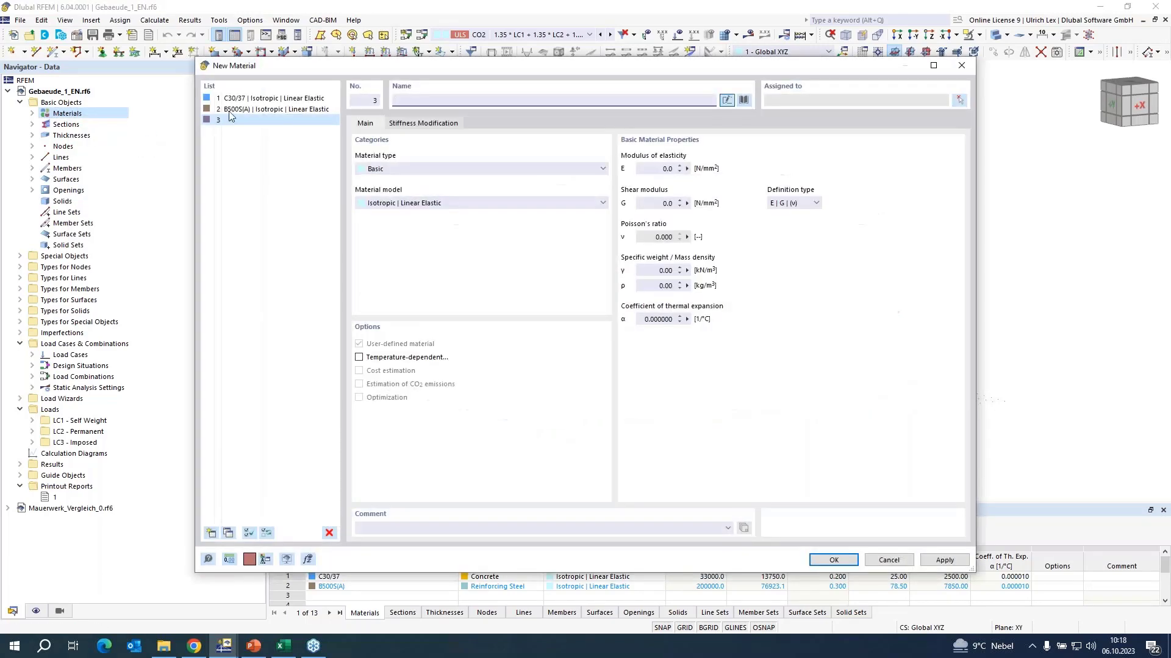
click(417, 168)
click(417, 188)
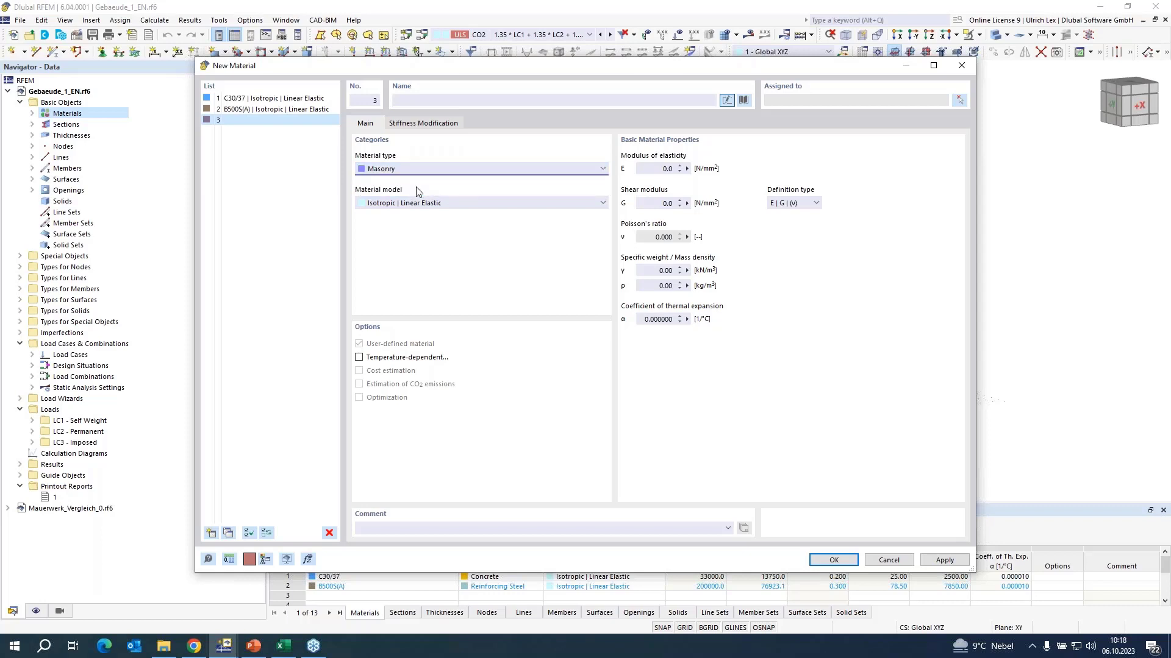
click(492, 203)
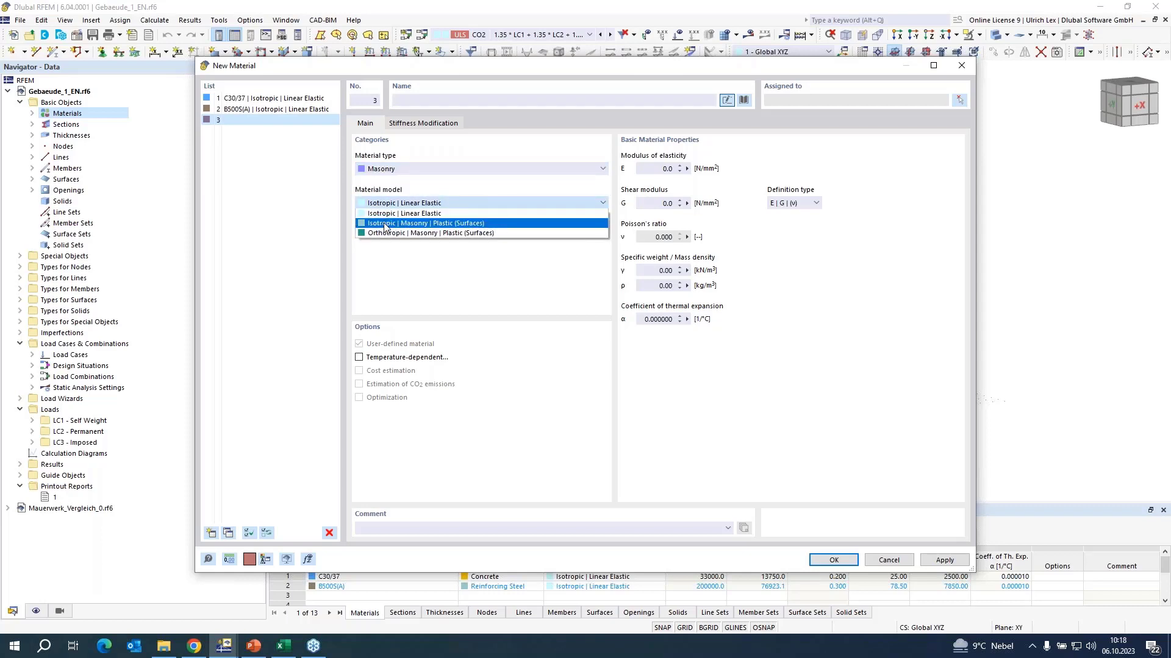
click(505, 224)
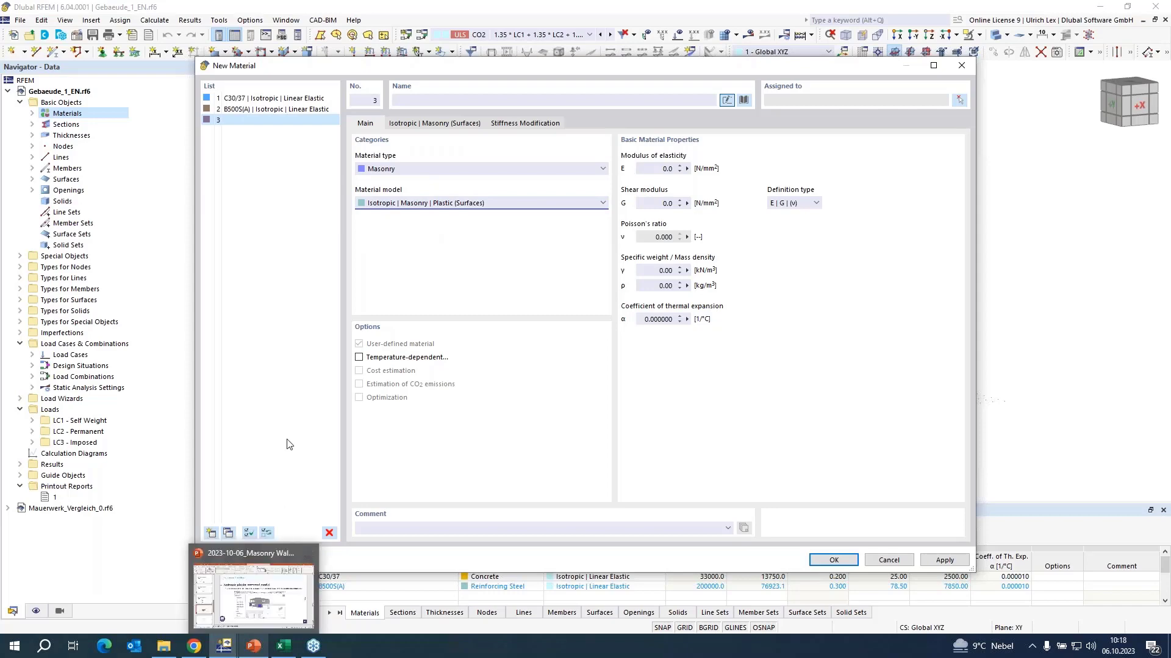
Look up Young's modulus on the PowerPoint material properties slide and set the new material's modulus of elasticity to 2607 N/mm².
click(259, 648)
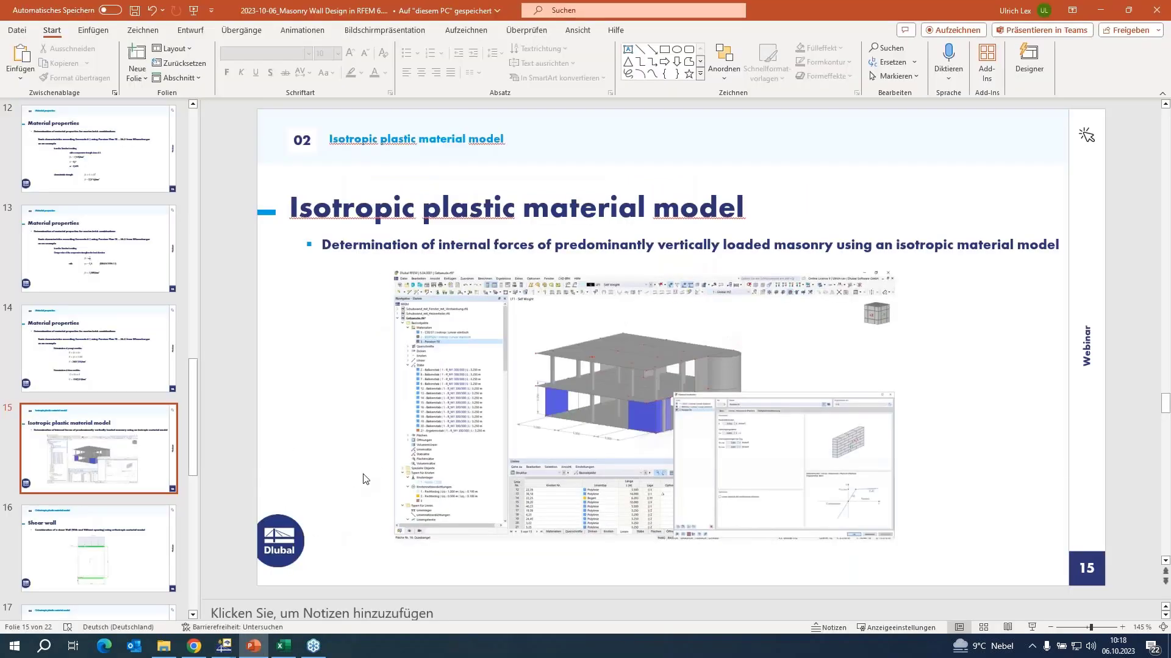
scroll(364, 479, up, 1)
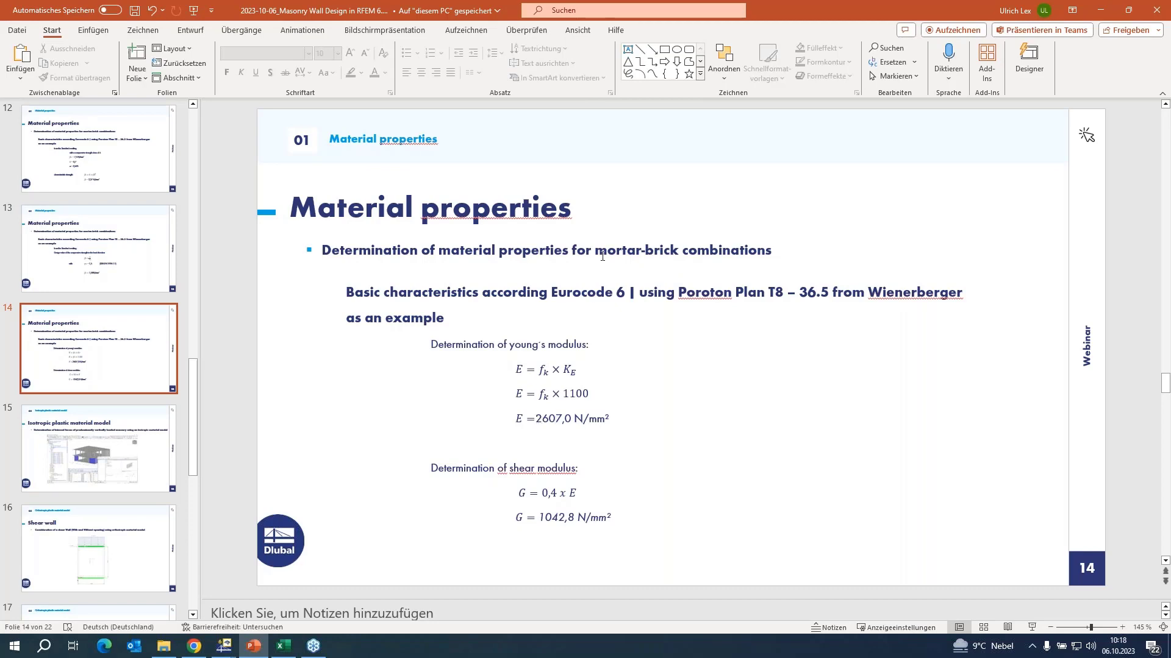
click(1101, 10)
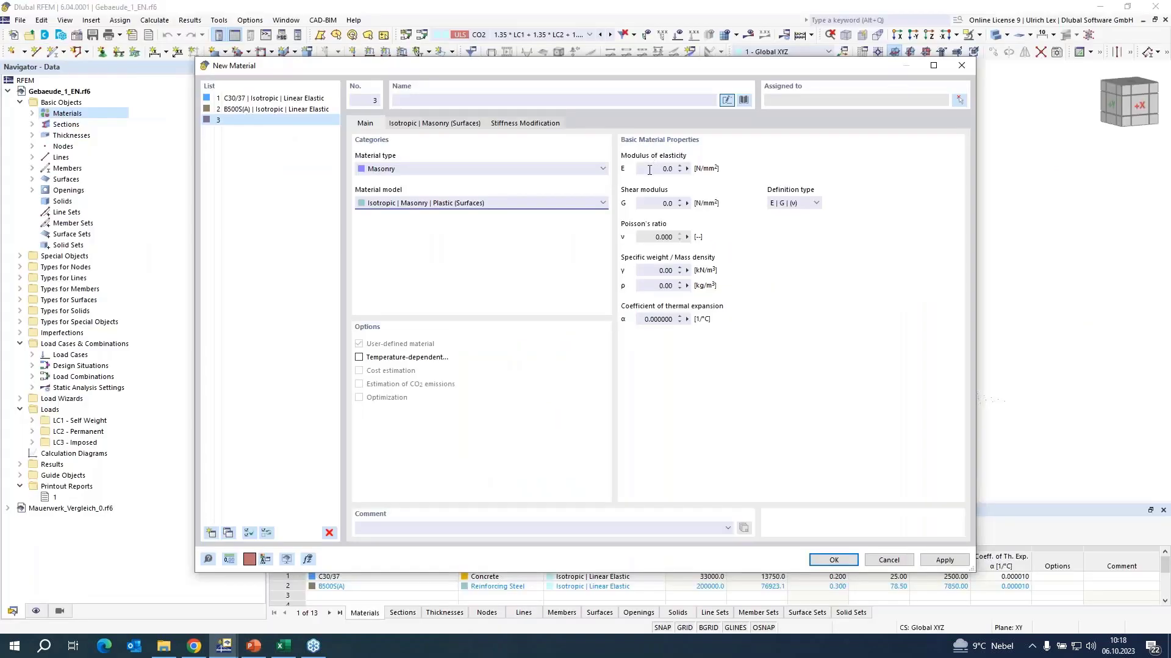
click(649, 170)
text(2607)
Look up the shear modulus on the PowerPoint slide, then set the material's shear modulus to 1043 N/mm² and specific weight to 7.04 kN/m³.
click(657, 203)
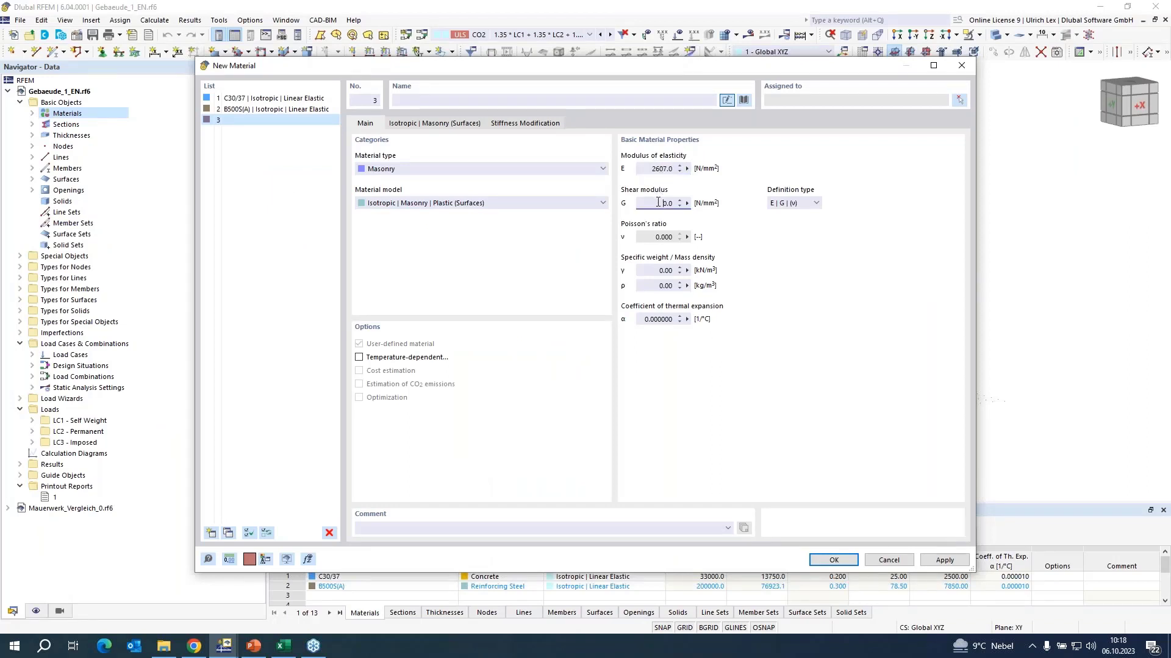
click(259, 648)
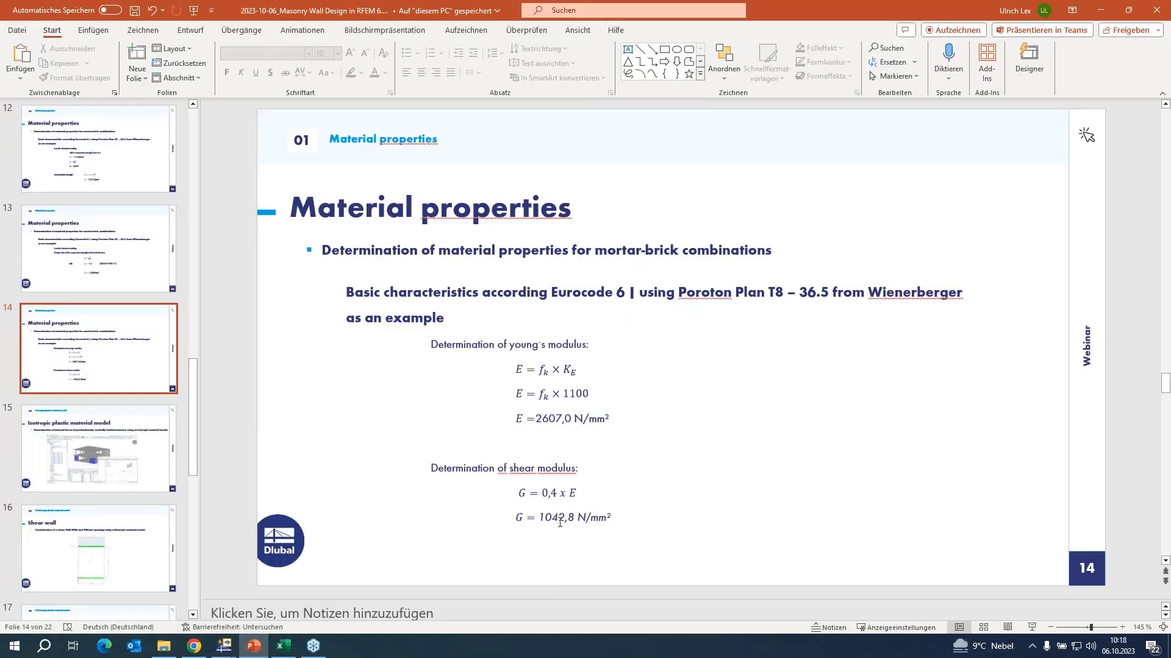
click(1099, 14)
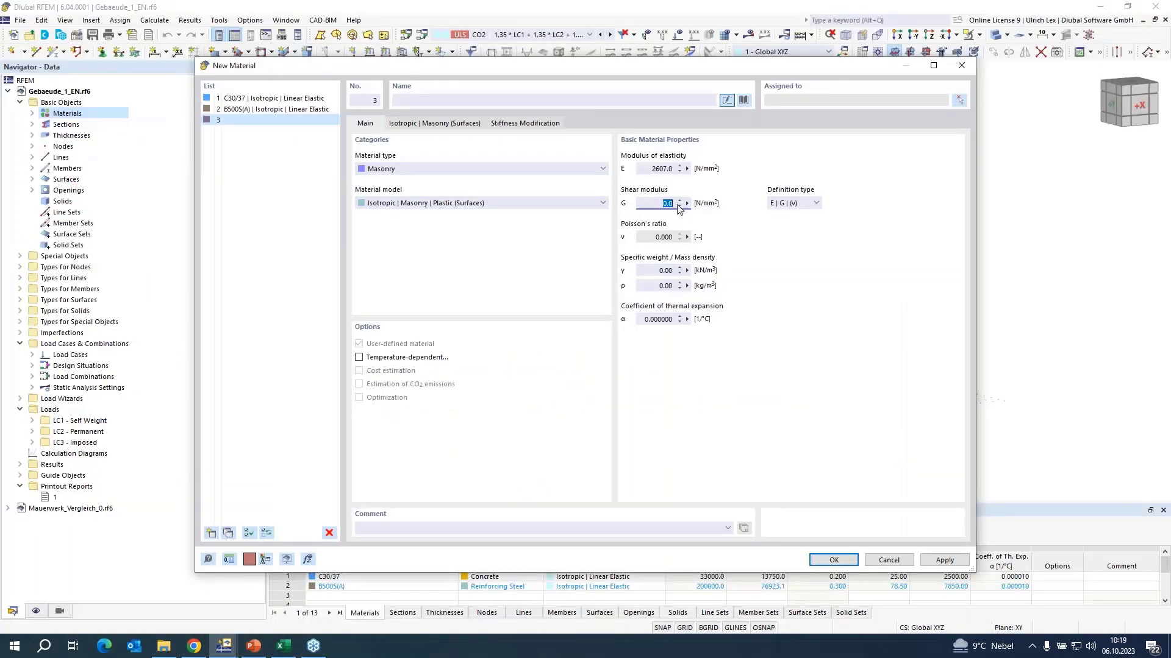
text(1043)
click(662, 272)
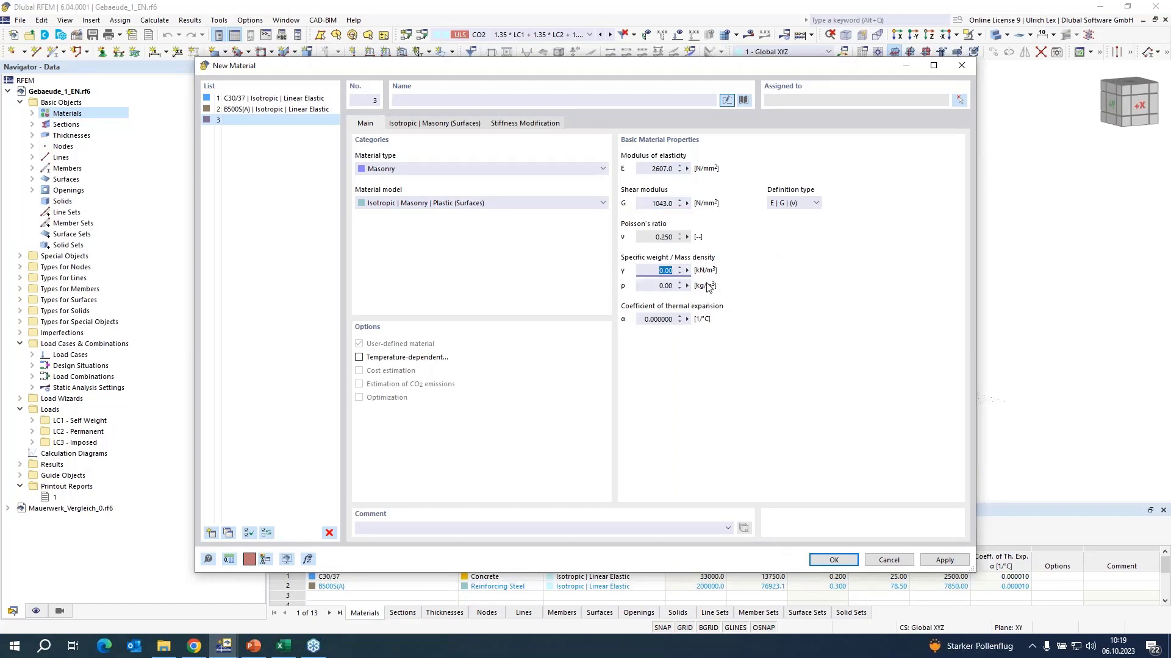
text(1)
Set the masonry limit tension stresses in x and y to 0.02 N/mm² each and save the material.
click(450, 125)
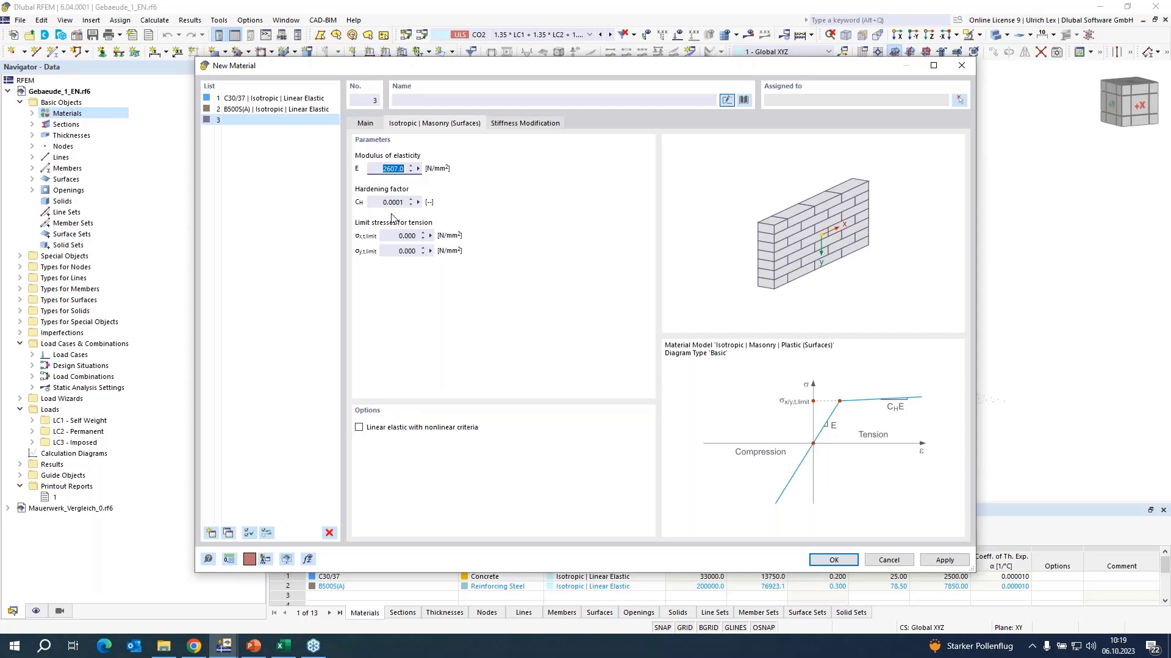
click(403, 235)
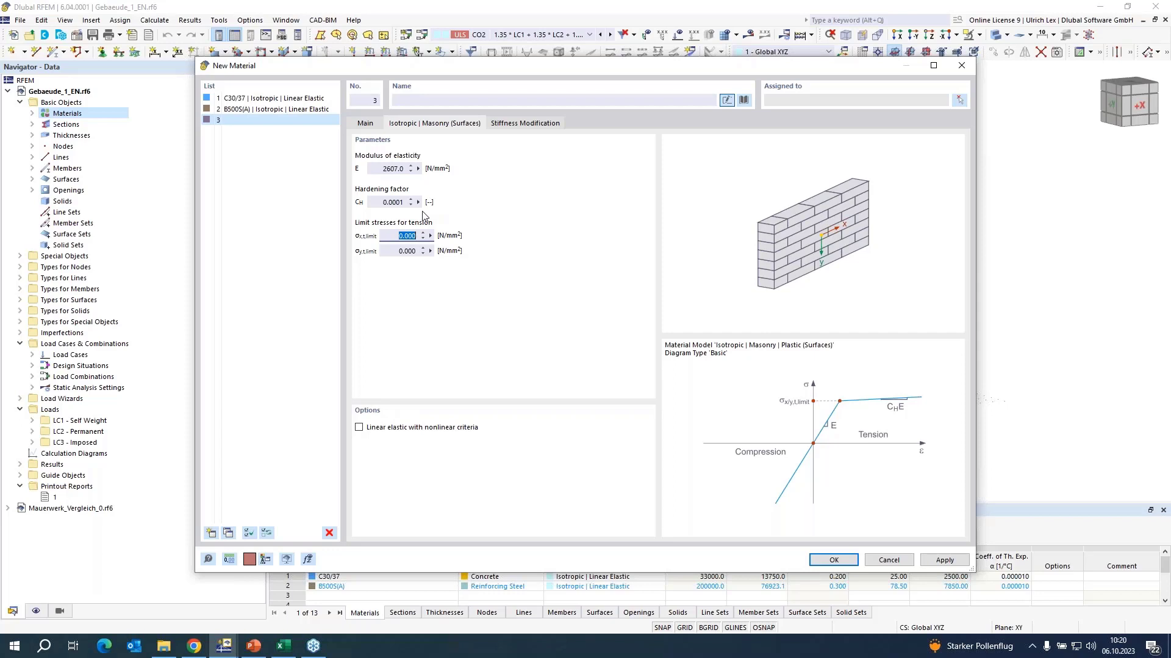
text(0,02)
click(400, 251)
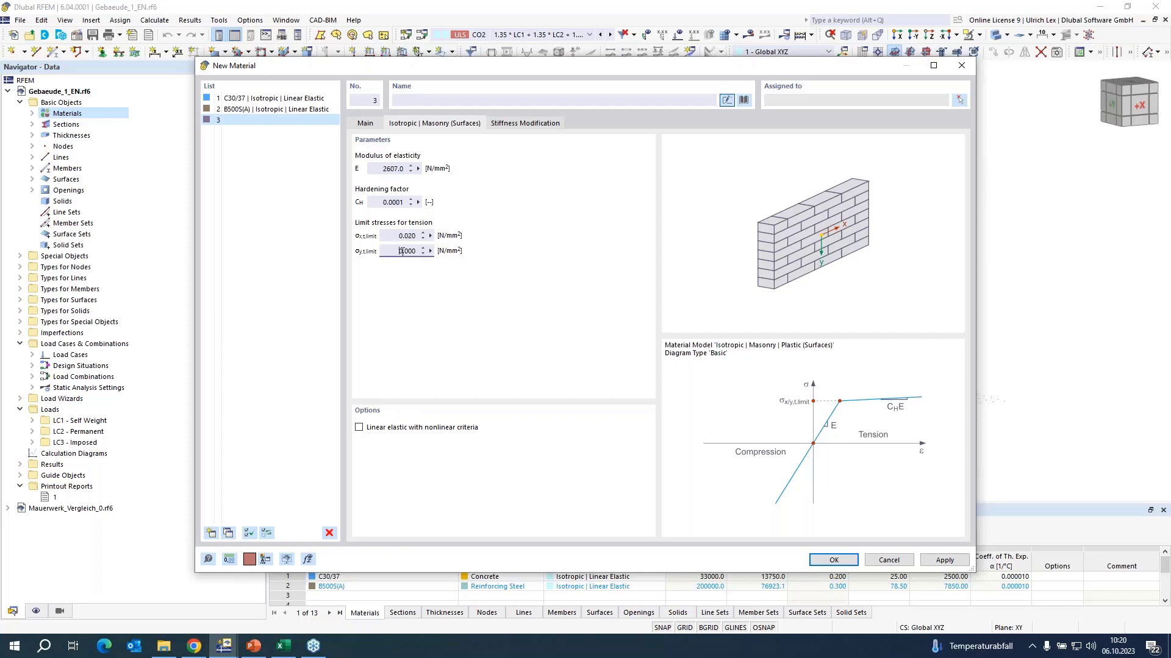
double_click(401, 251)
text(0,02)
click(832, 560)
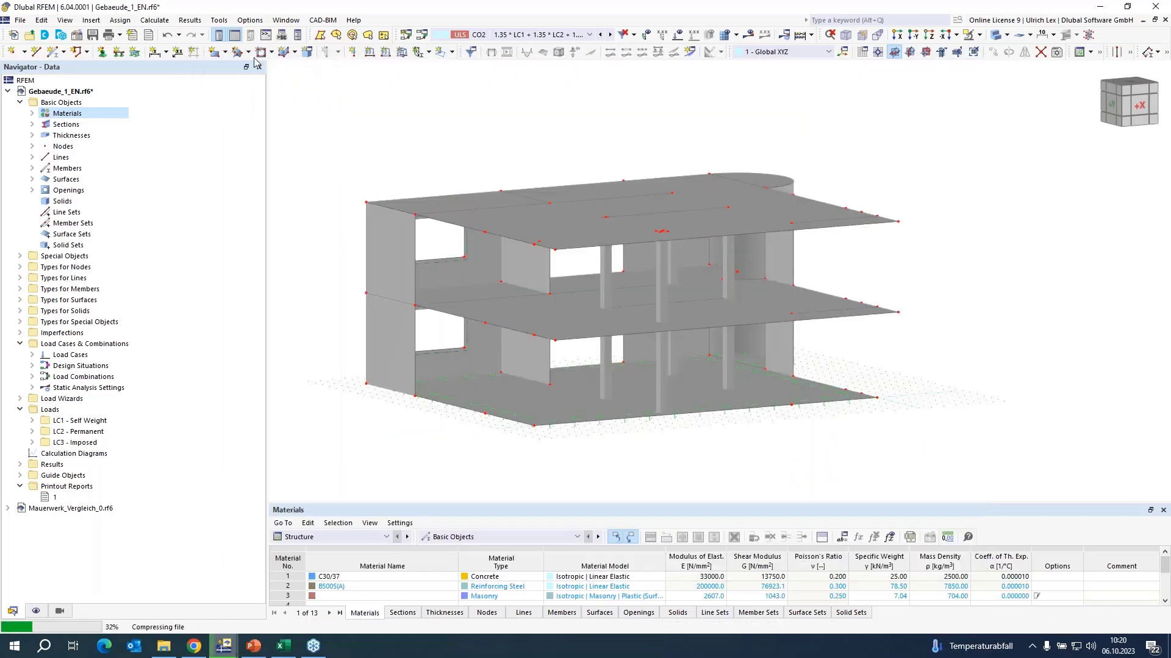
Start a new rectangular surface and create a new uniform thickness for it that uses masonry material 3.
click(216, 54)
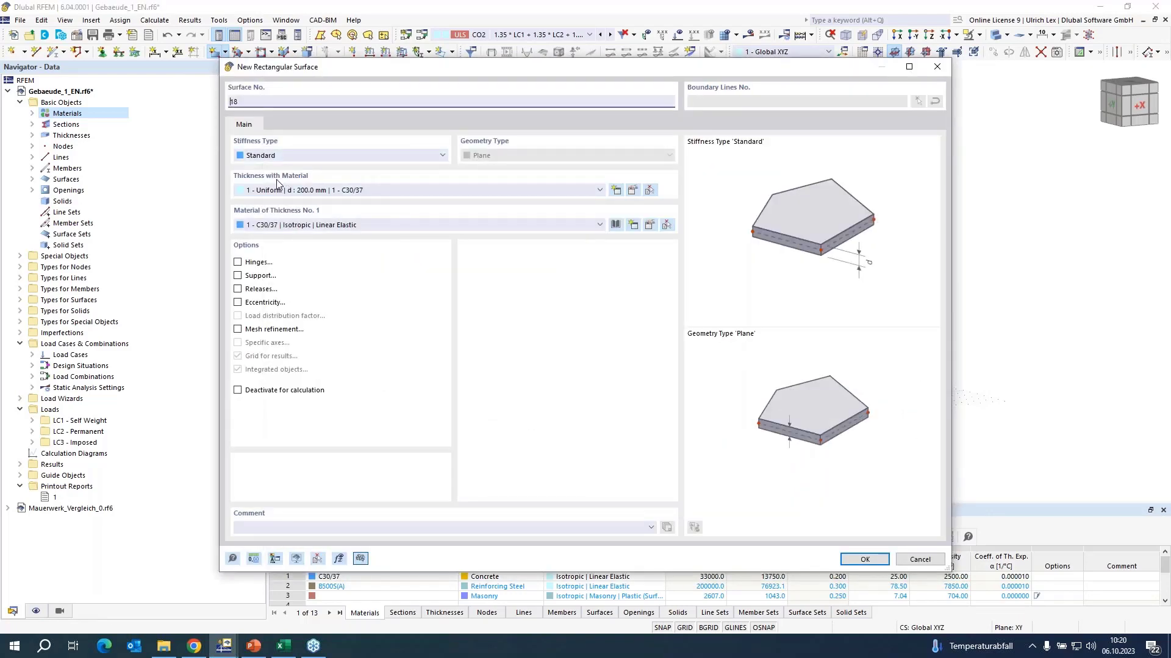
click(616, 194)
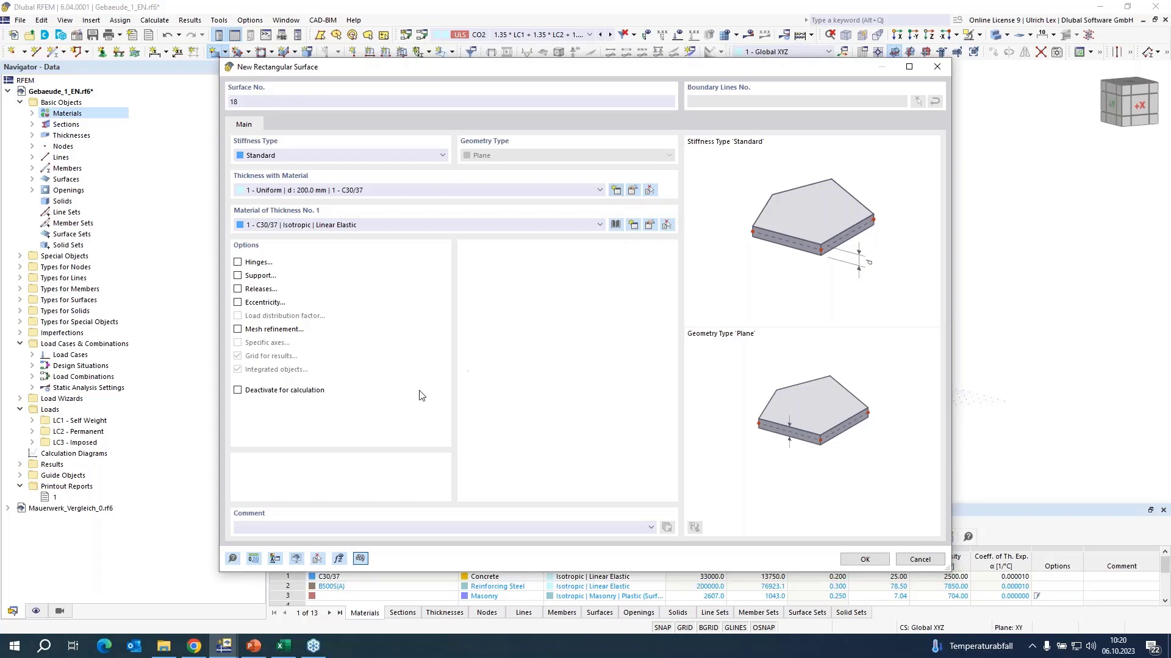
click(519, 183)
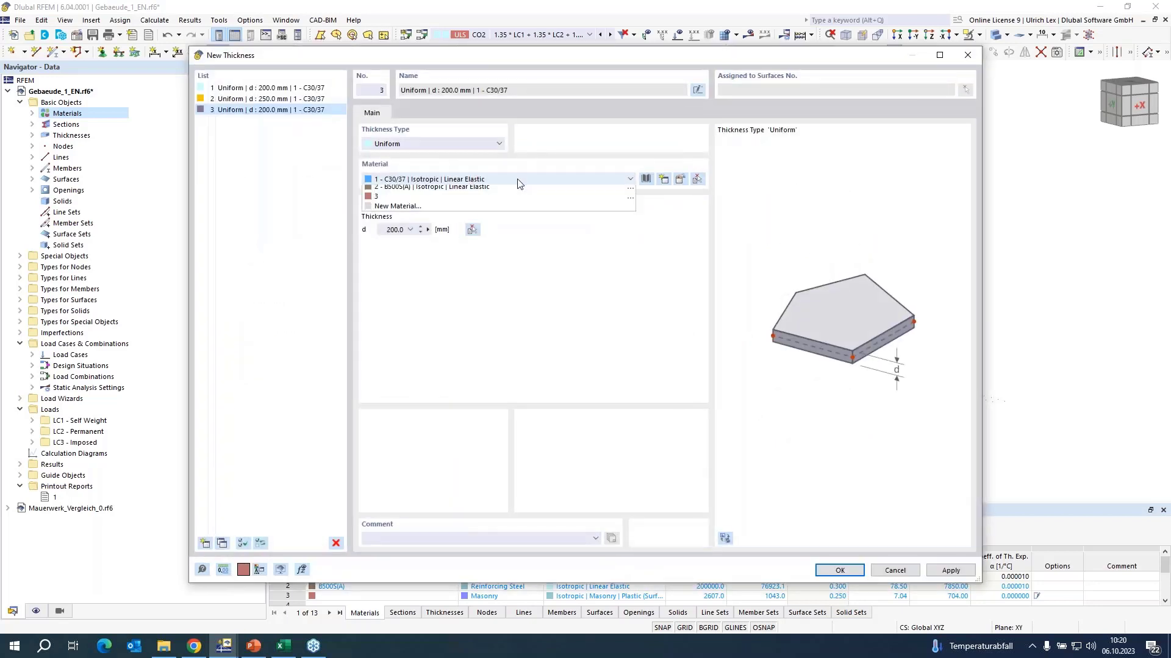
click(435, 209)
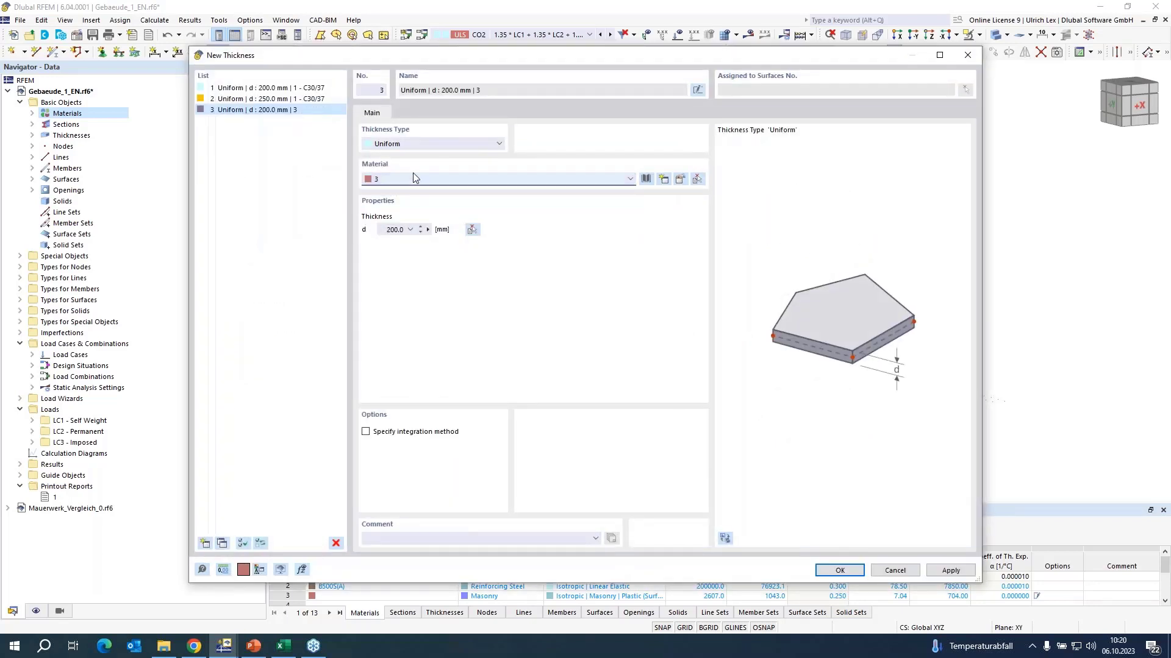
Review the basic properties and isotropic masonry parameters of the material assigned to the new thickness.
click(679, 180)
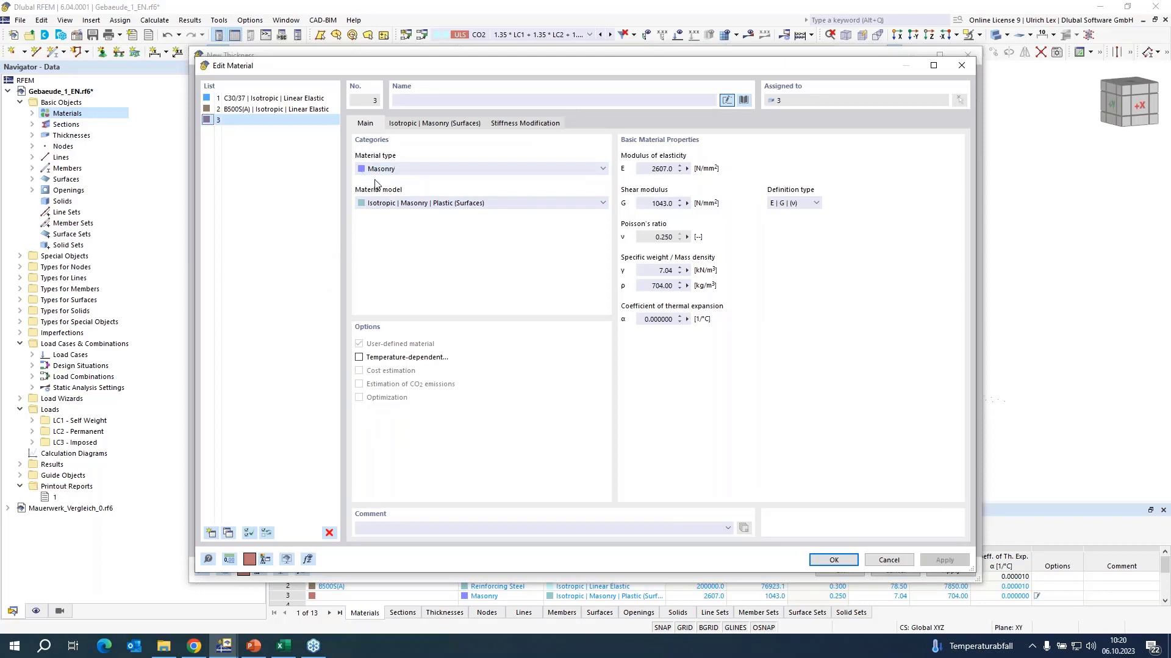
click(435, 124)
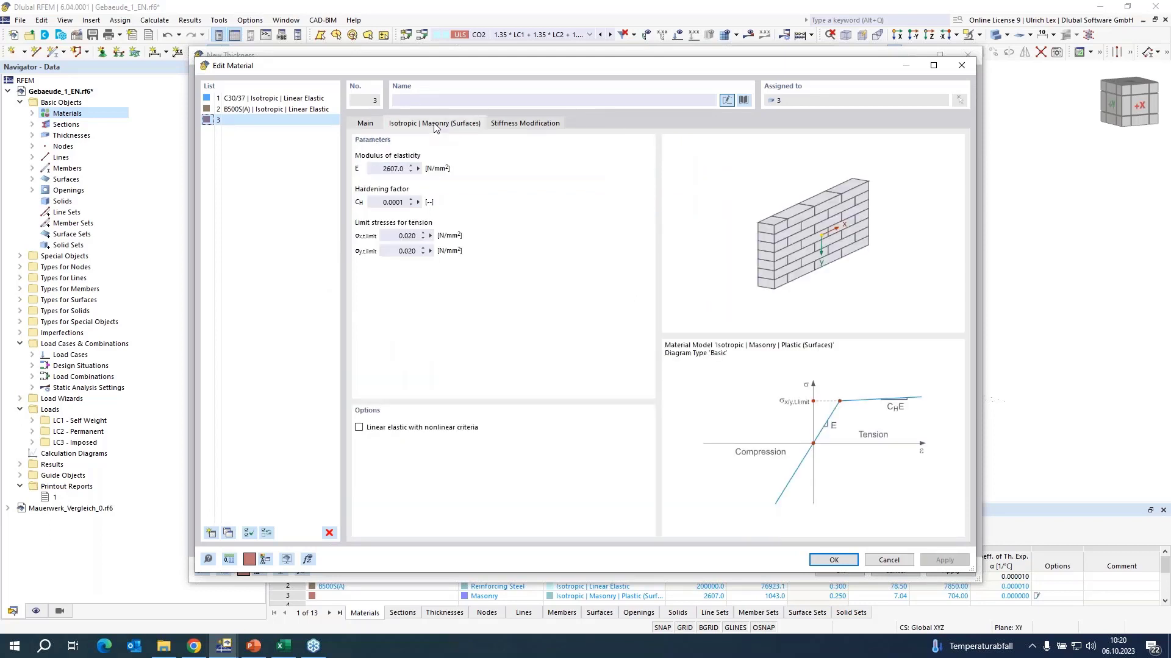
click(375, 127)
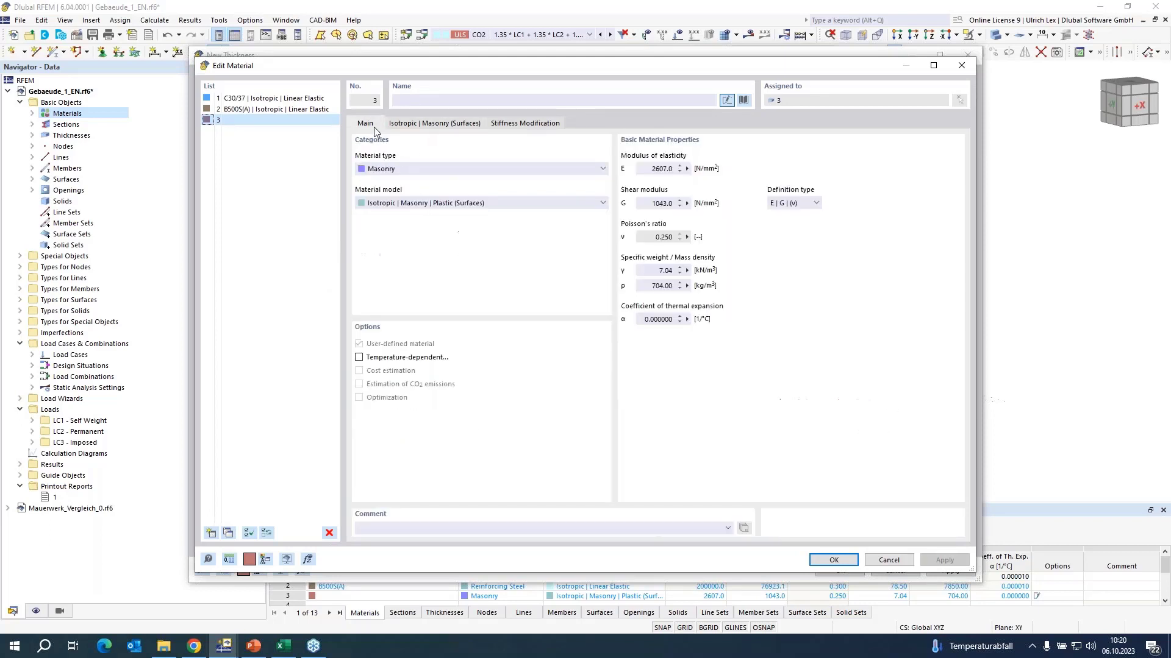
click(845, 562)
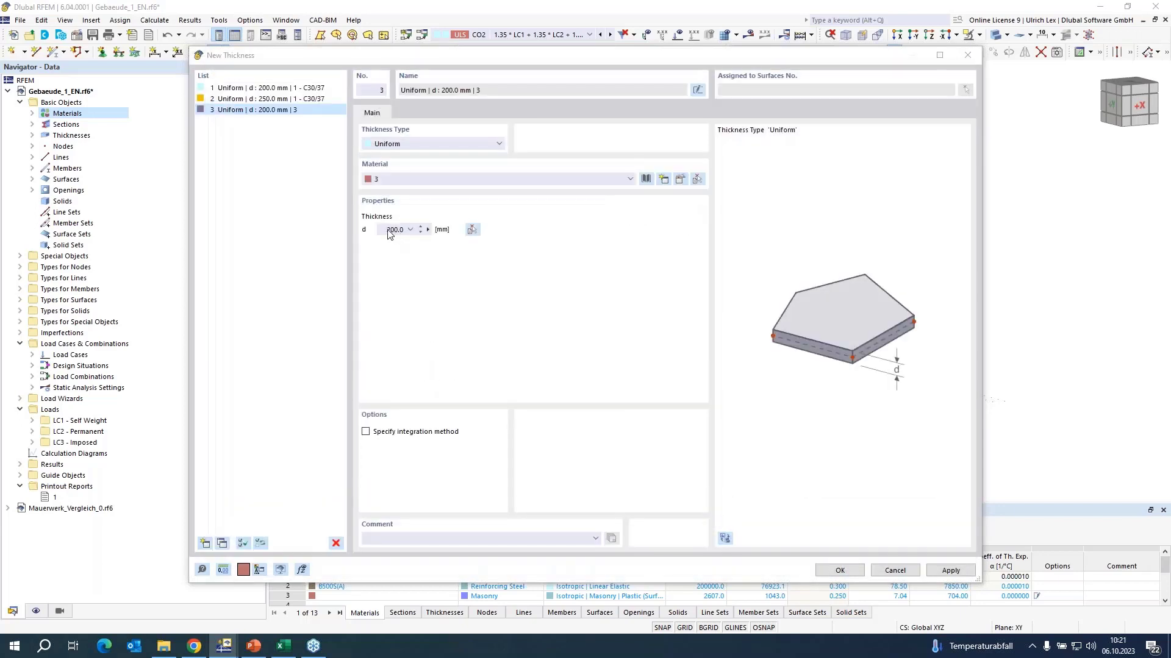
Set the new thickness to 365 mm and accept it for the rectangular surface.
drag(385, 229, 402, 230)
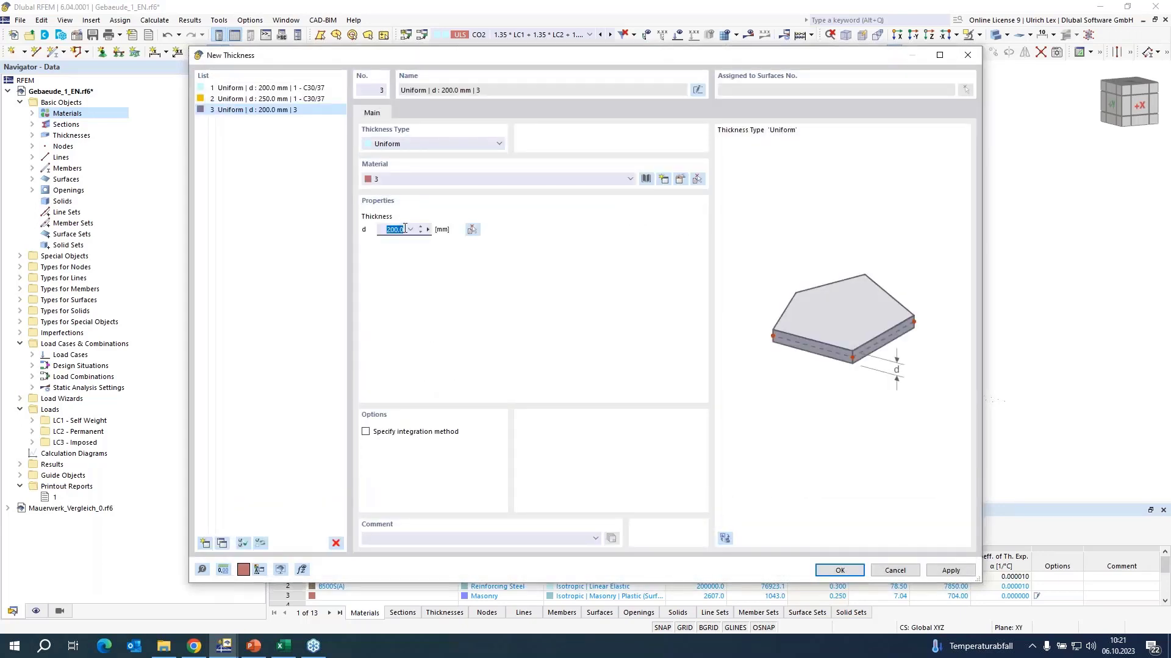
text(30)
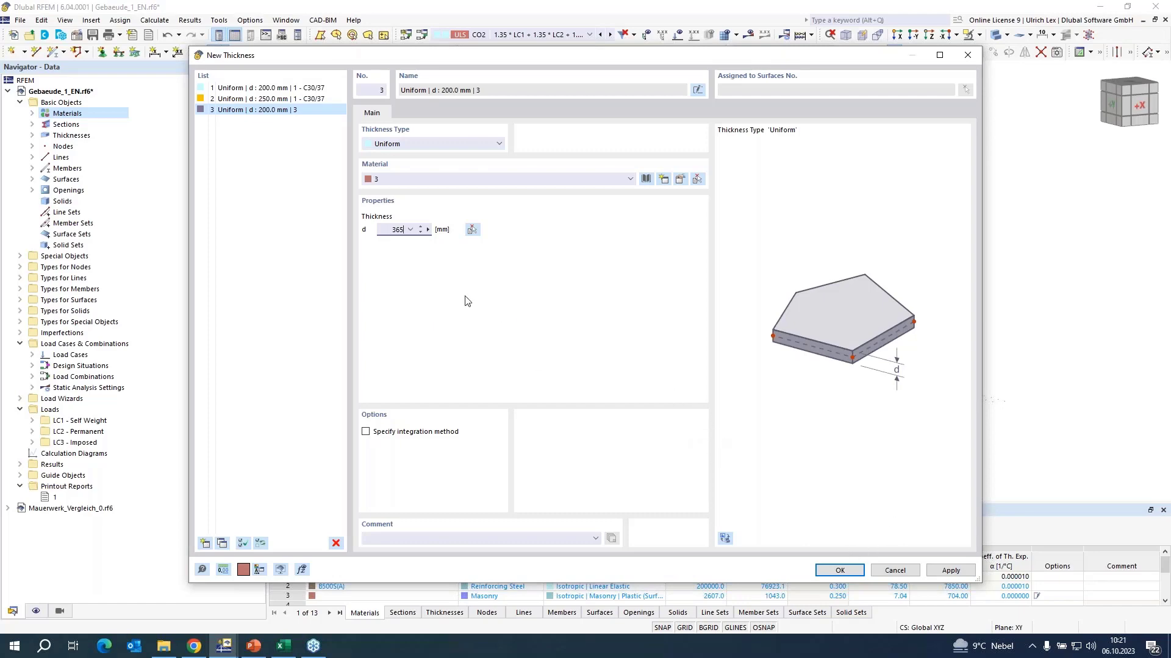
click(827, 576)
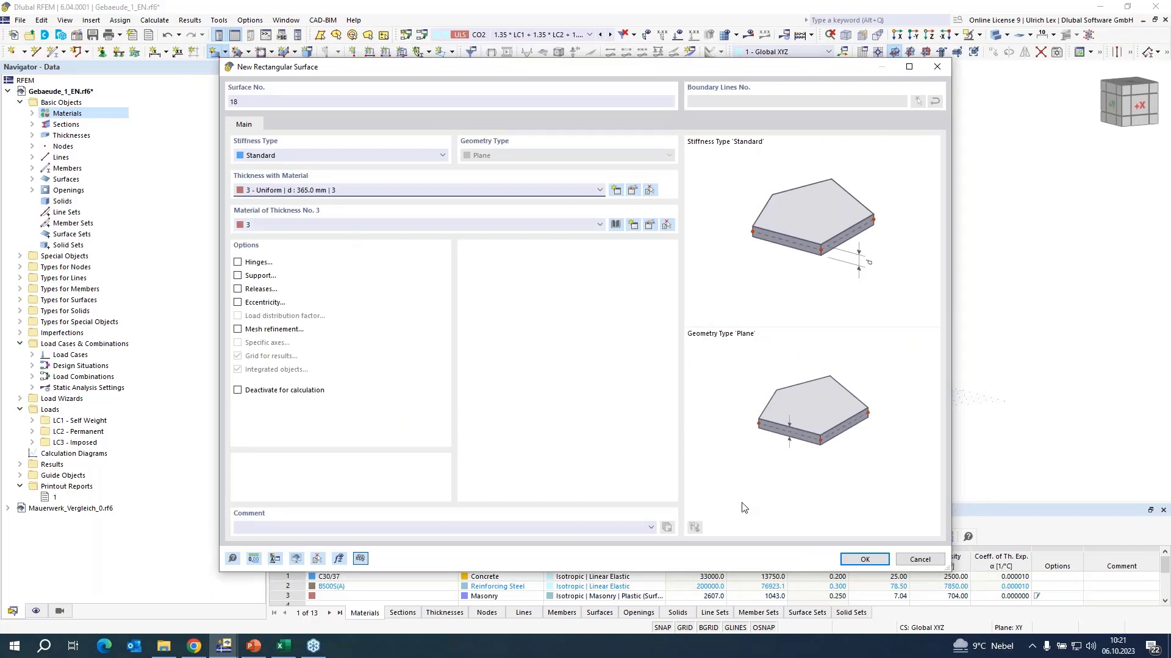
click(864, 560)
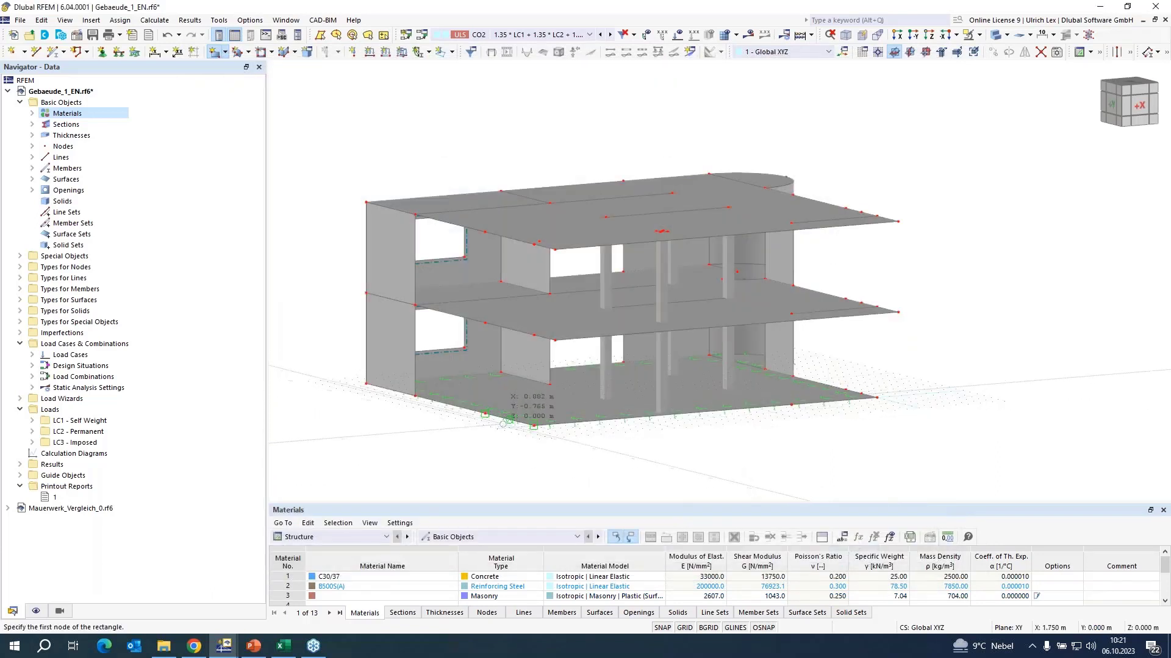
Draw two stacked rectangular wall surfaces on the lower and upper storeys, from the facade node at X 3.5 m to the adjacent front-corner nodes.
scroll(491, 416, up, 2)
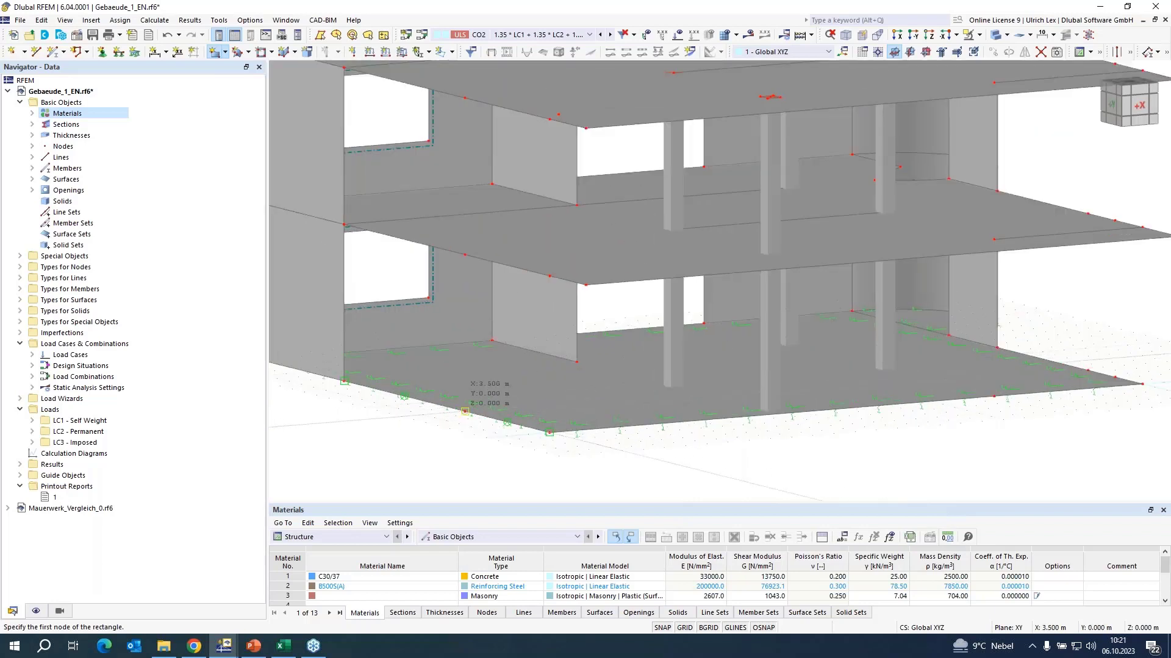
click(464, 412)
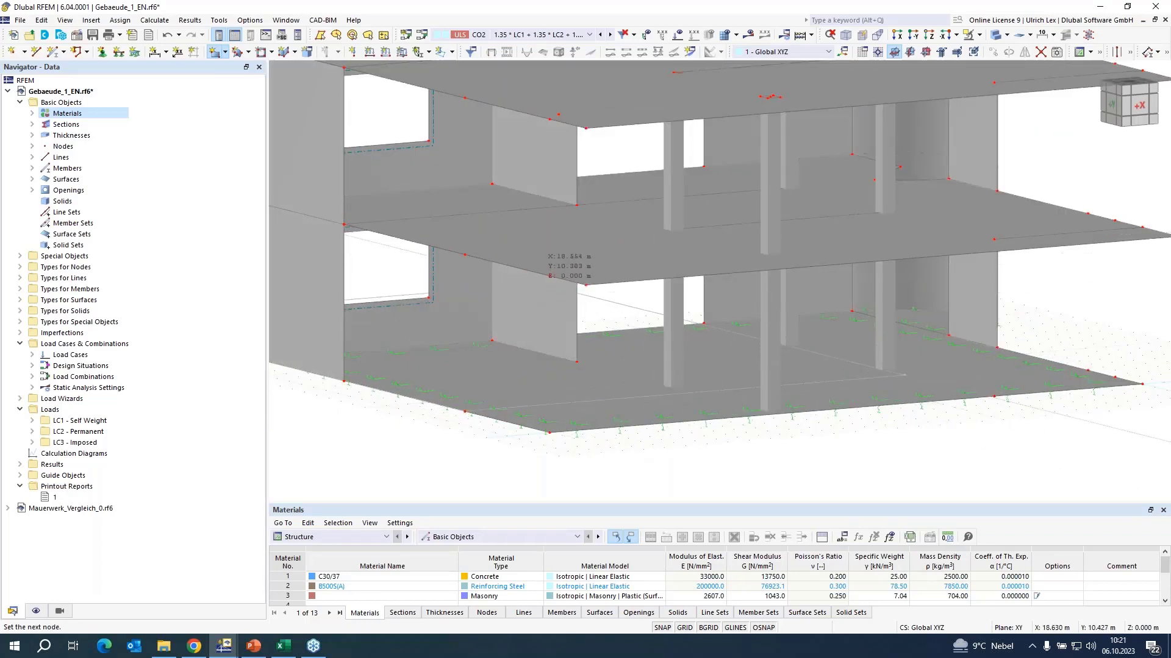
click(549, 276)
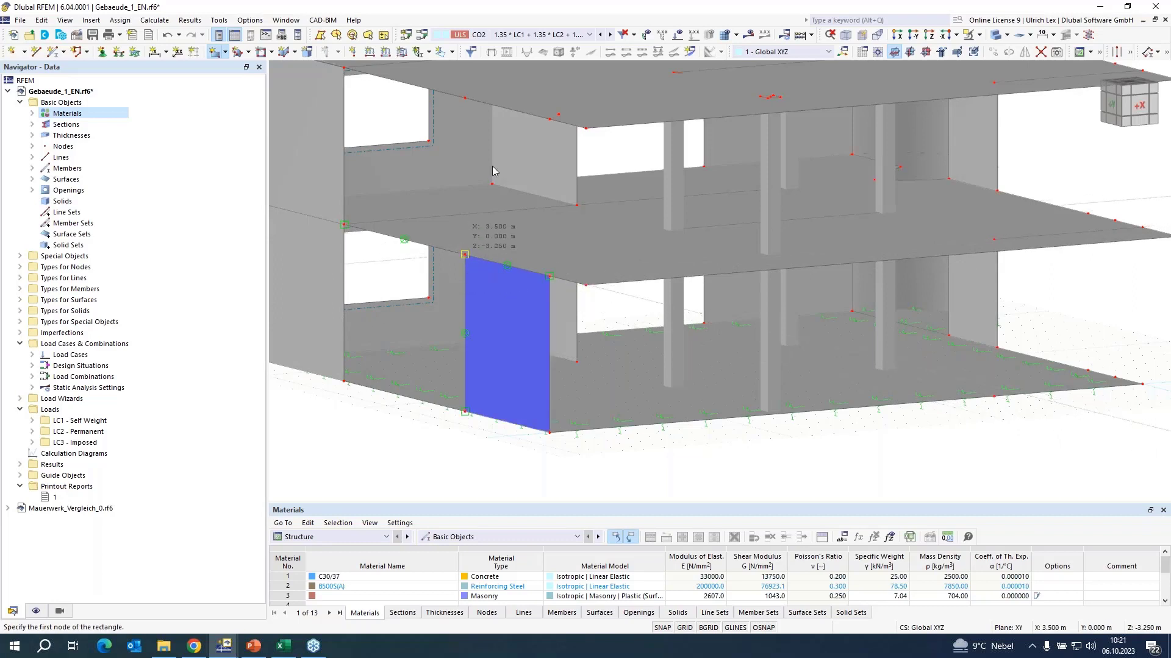
click(465, 254)
click(524, 131)
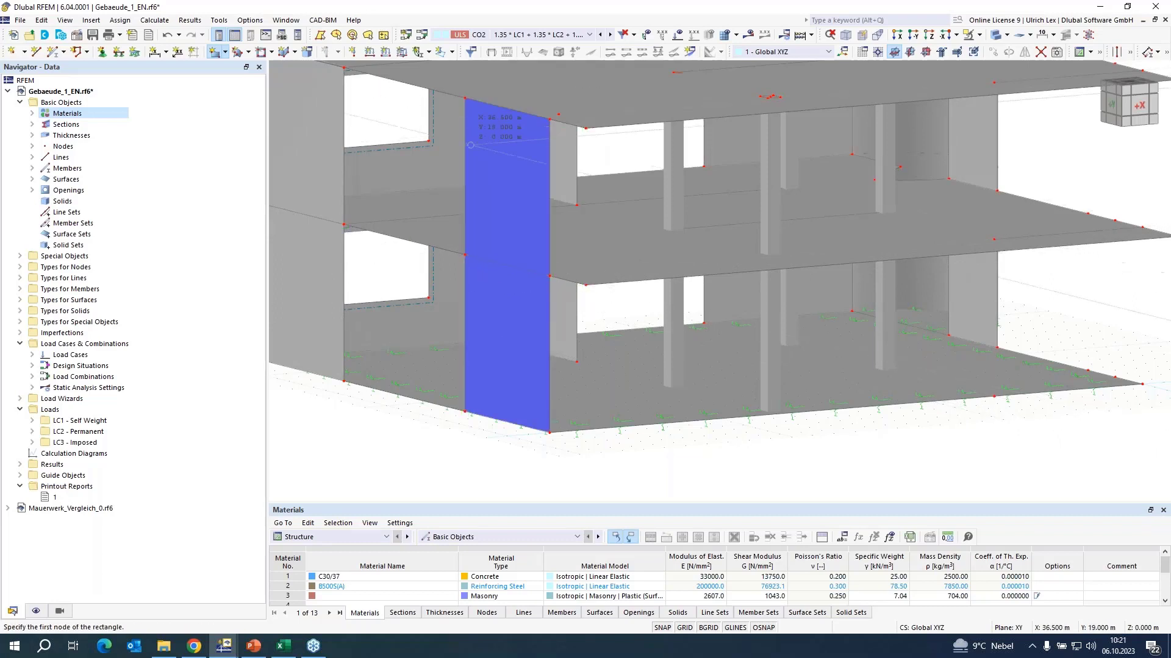
Draw two stacked rectangular wall surfaces on the lower and upper storeys of the front facade, ending at the corner at X 0, Y 14 m.
scroll(1005, 413, down, 2)
scroll(1005, 413, up, 3)
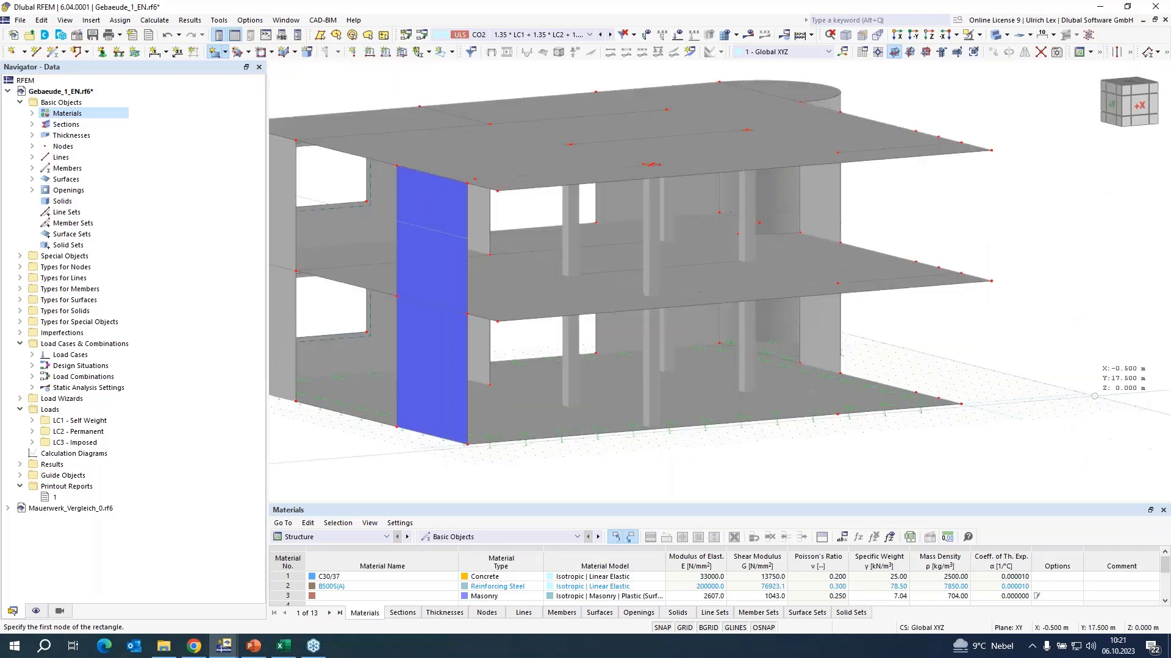
click(939, 407)
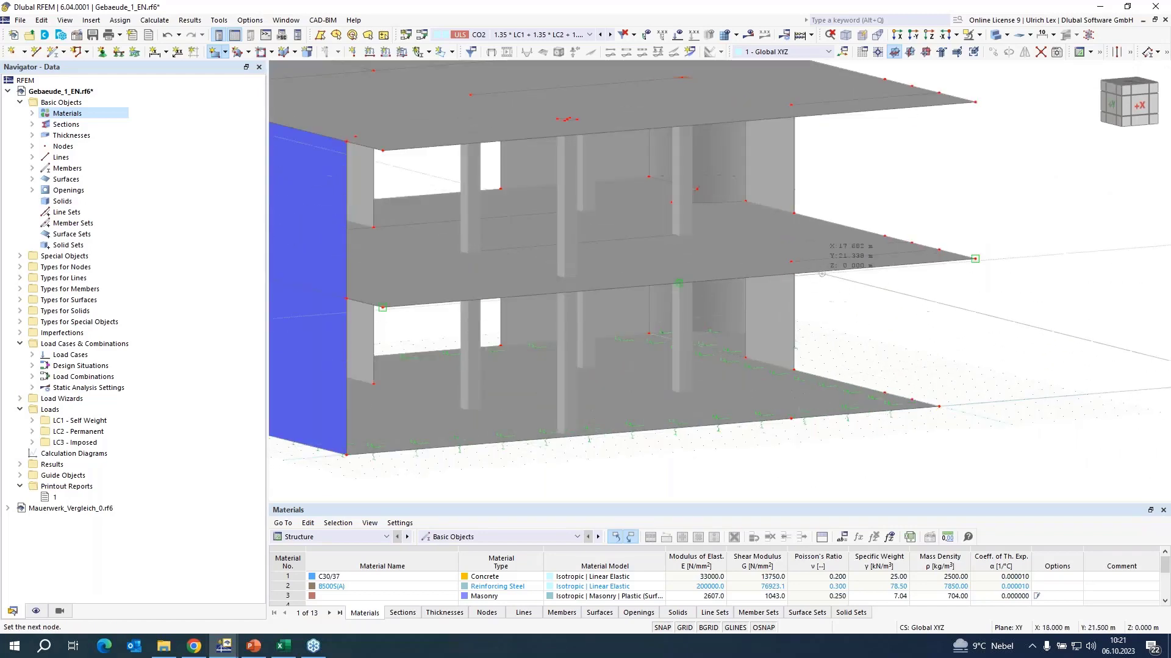
click(792, 262)
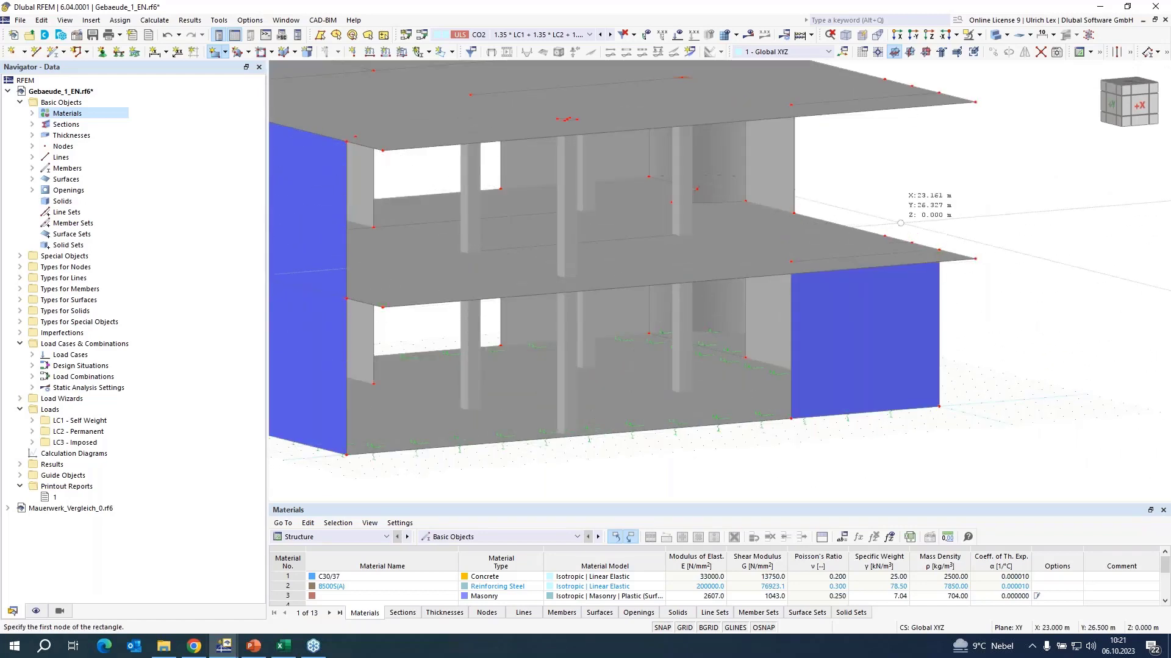
click(939, 250)
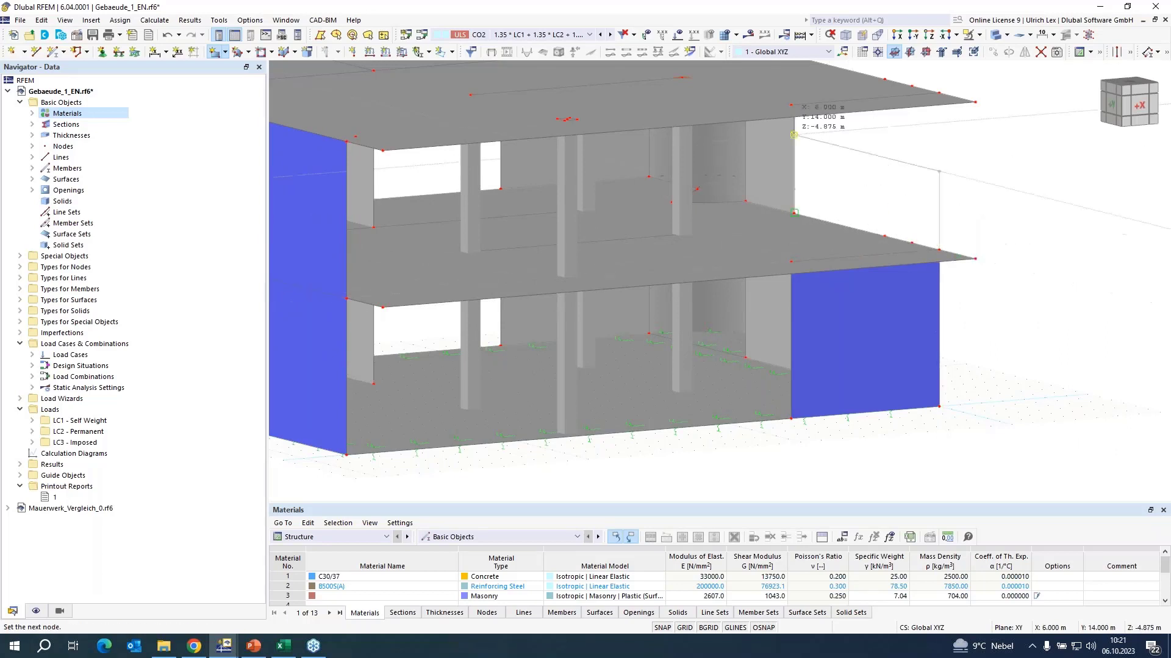
click(790, 105)
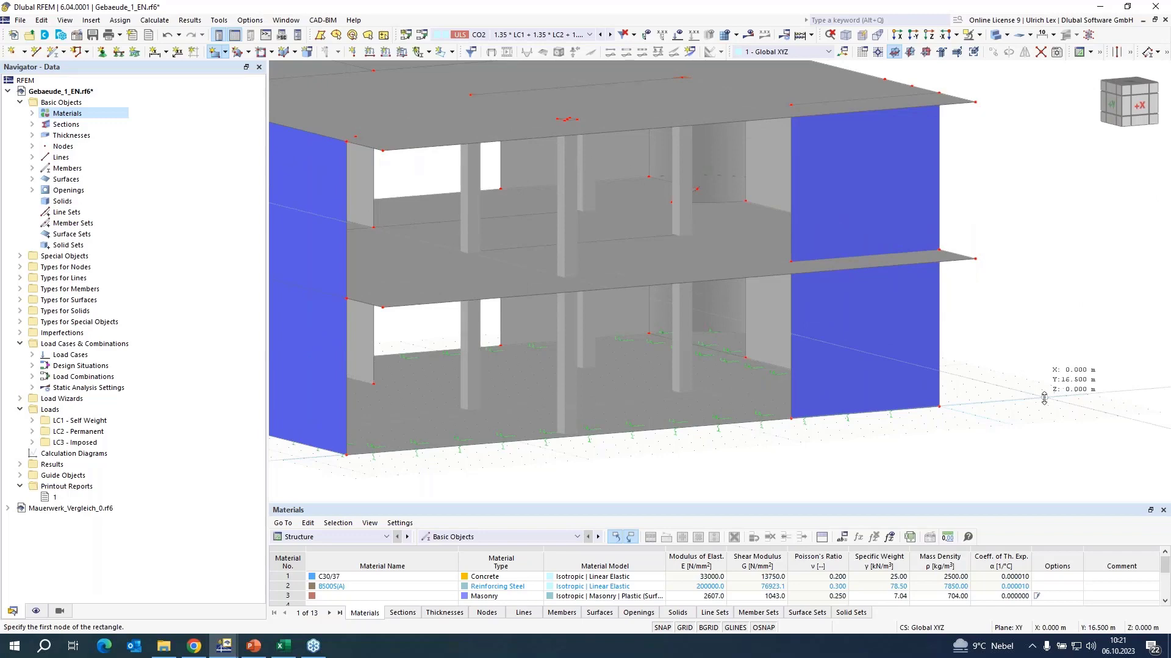
Draw two stacked rectangular wall surfaces on the adjoining side facade, from its second-nearest node to the corner at X 0, Y 14 m, and end surface drawing.
ctrl+middle_drag(1043, 397, 733, 425)
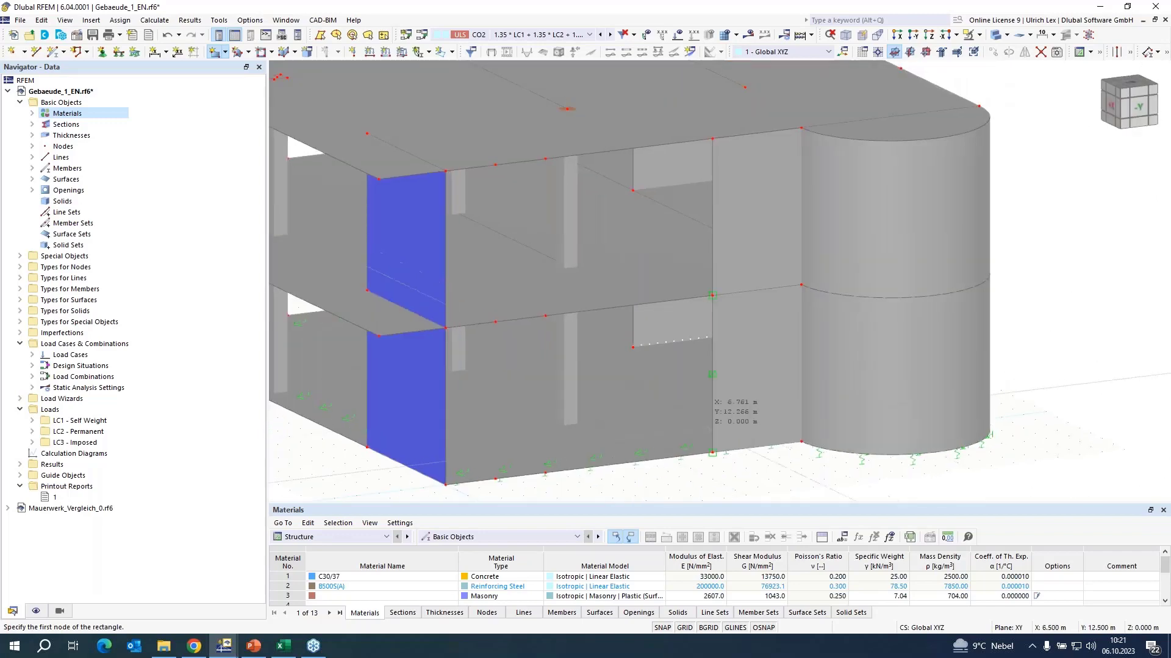
click(540, 475)
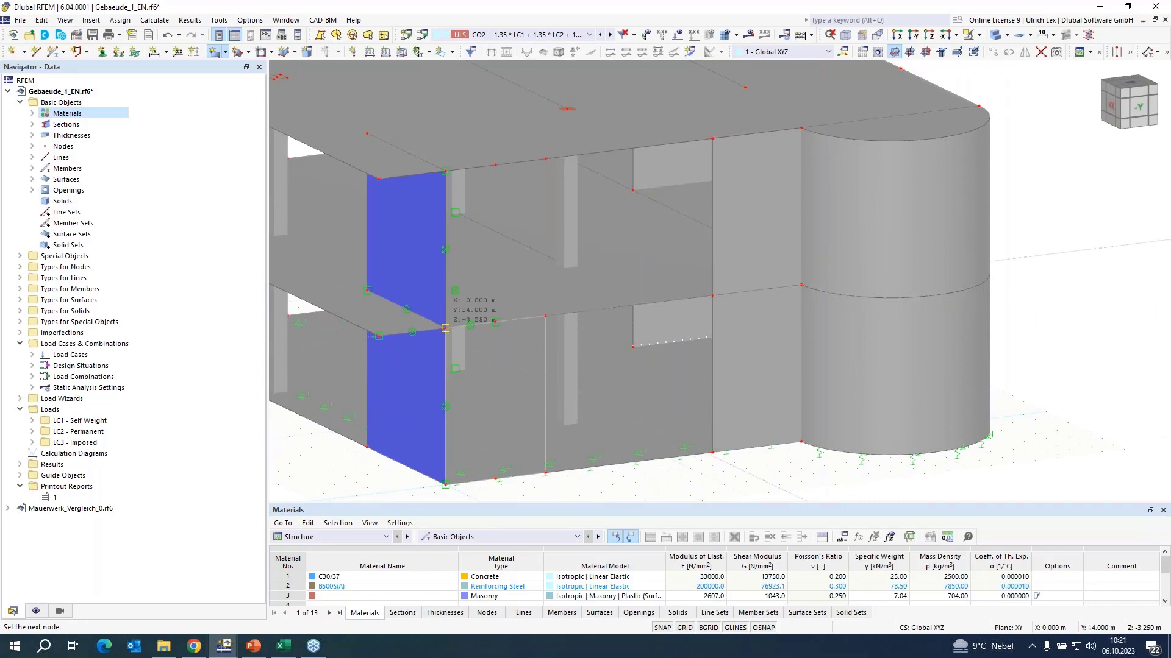
click(445, 329)
click(545, 316)
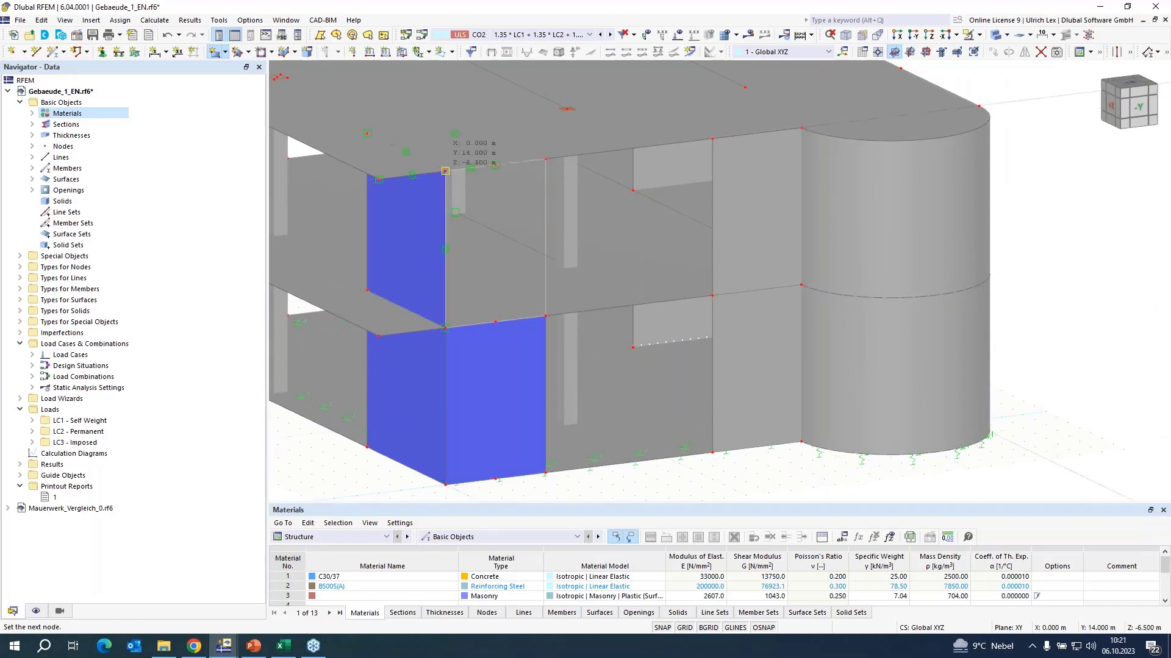
click(445, 172)
scroll(550, 437, down, 4)
key(Escape)
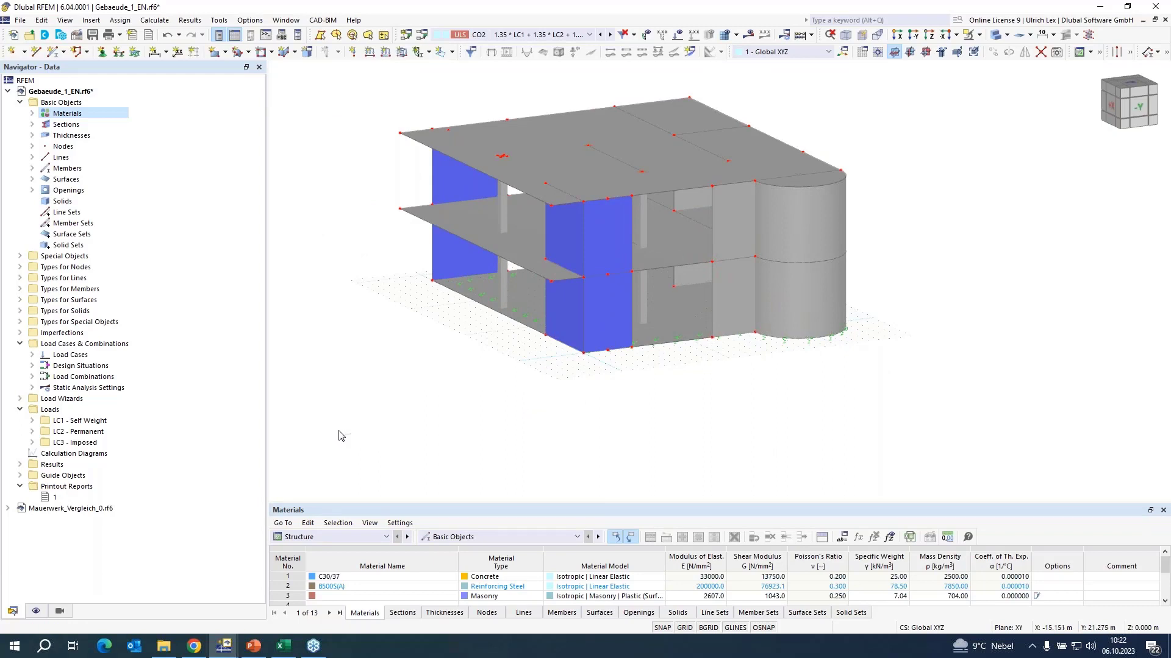
Go through load cases LC1 Self Weight to LC3 Imposed and display the loads of LC3 on the building.
ctrl+middle_drag(359, 436, 675, 440)
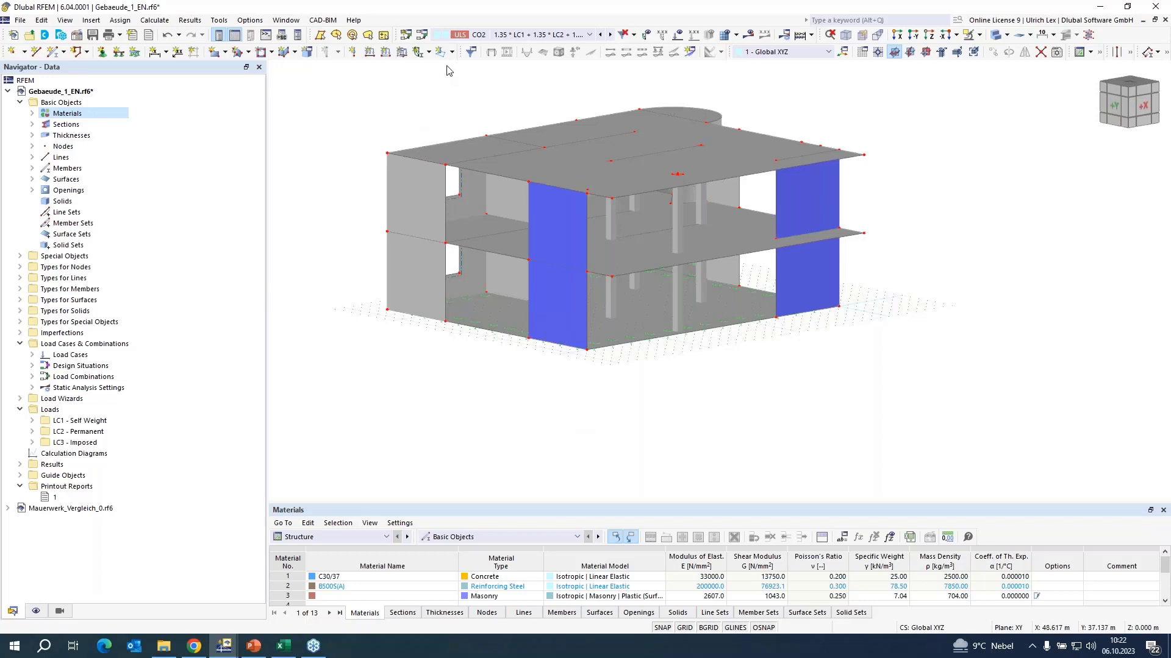
click(518, 38)
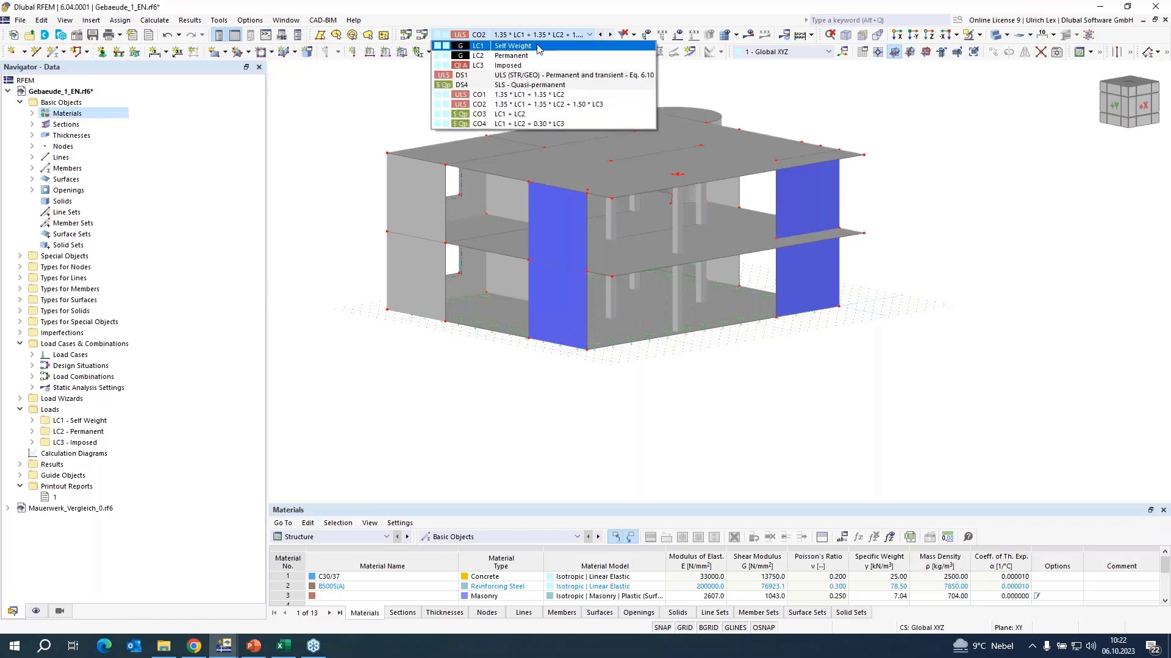
click(493, 61)
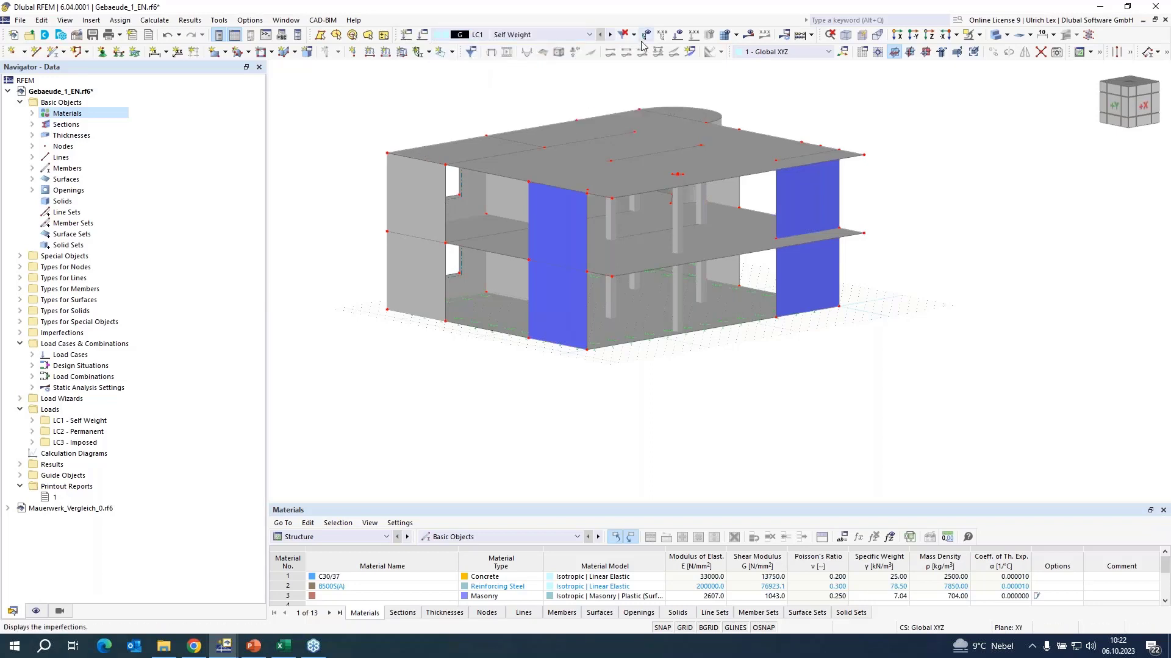
click(608, 35)
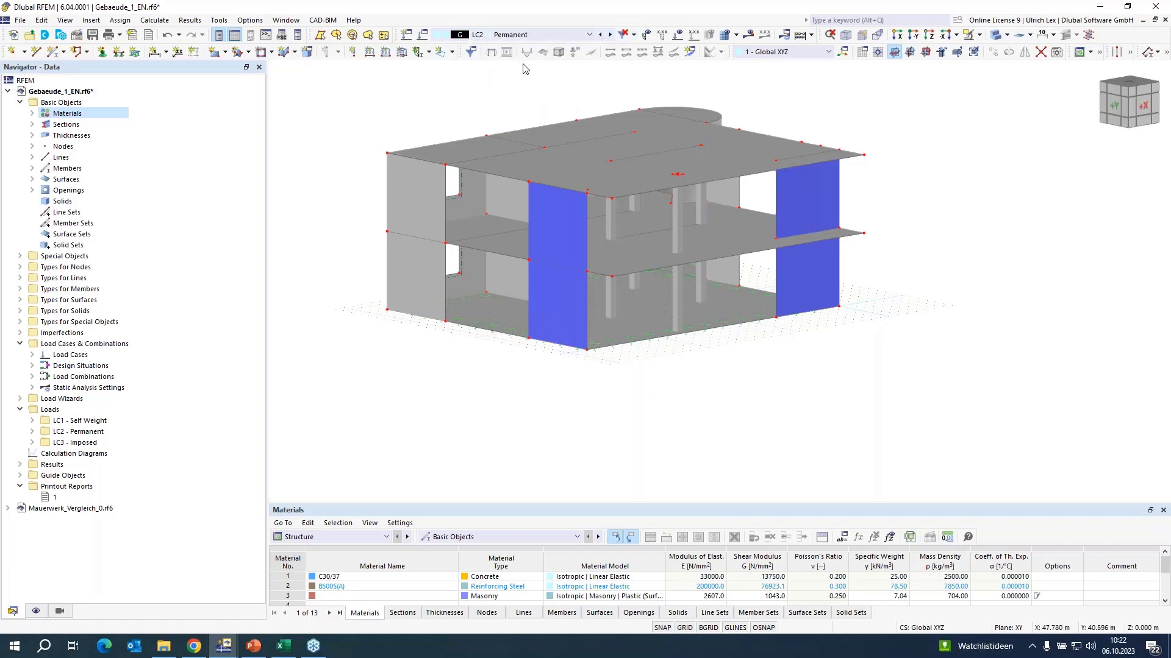
click(609, 35)
click(677, 35)
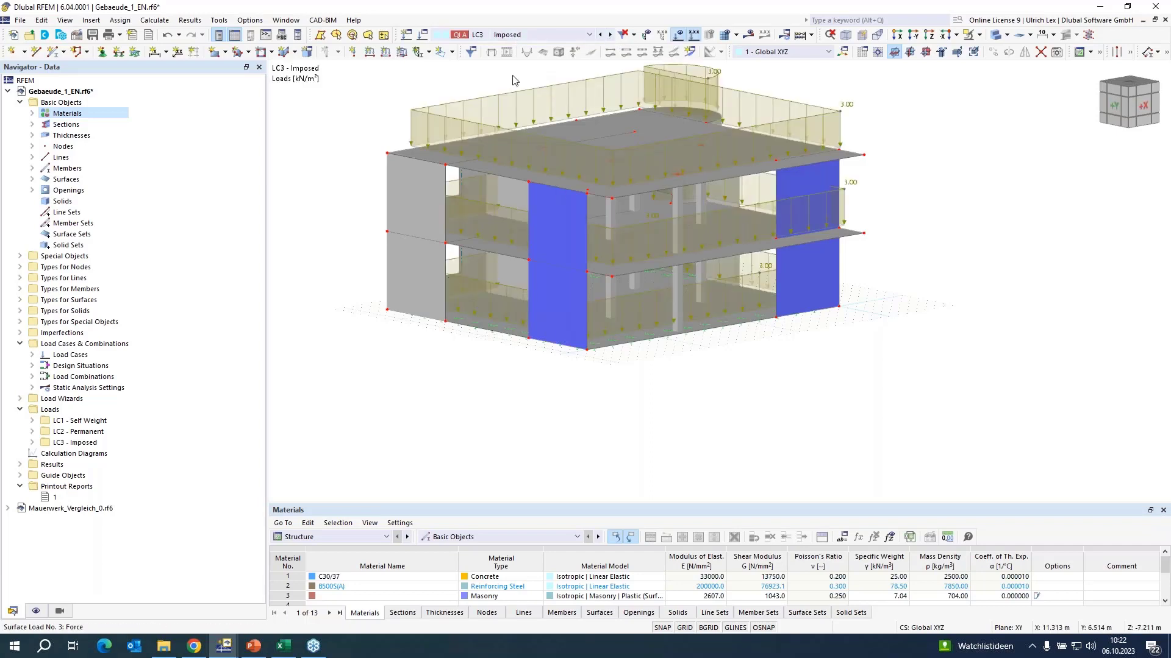
Switch to load combination CO2, examine its loads on the whole building, and hide the load display.
click(549, 34)
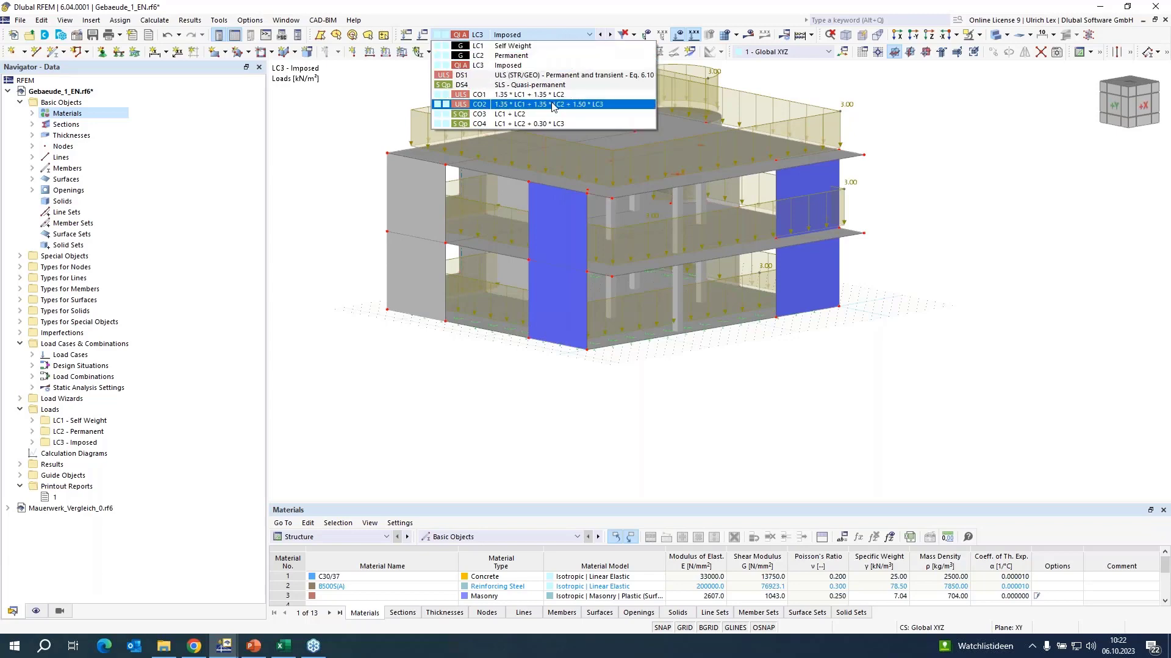
click(552, 103)
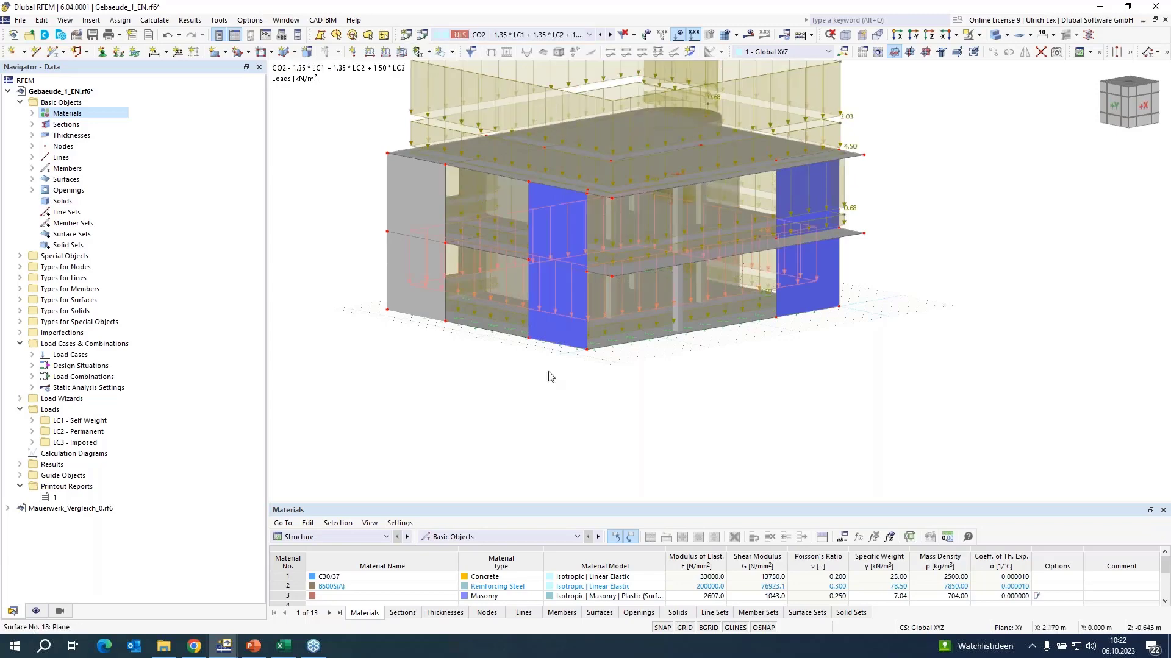
scroll(560, 480, down, 2)
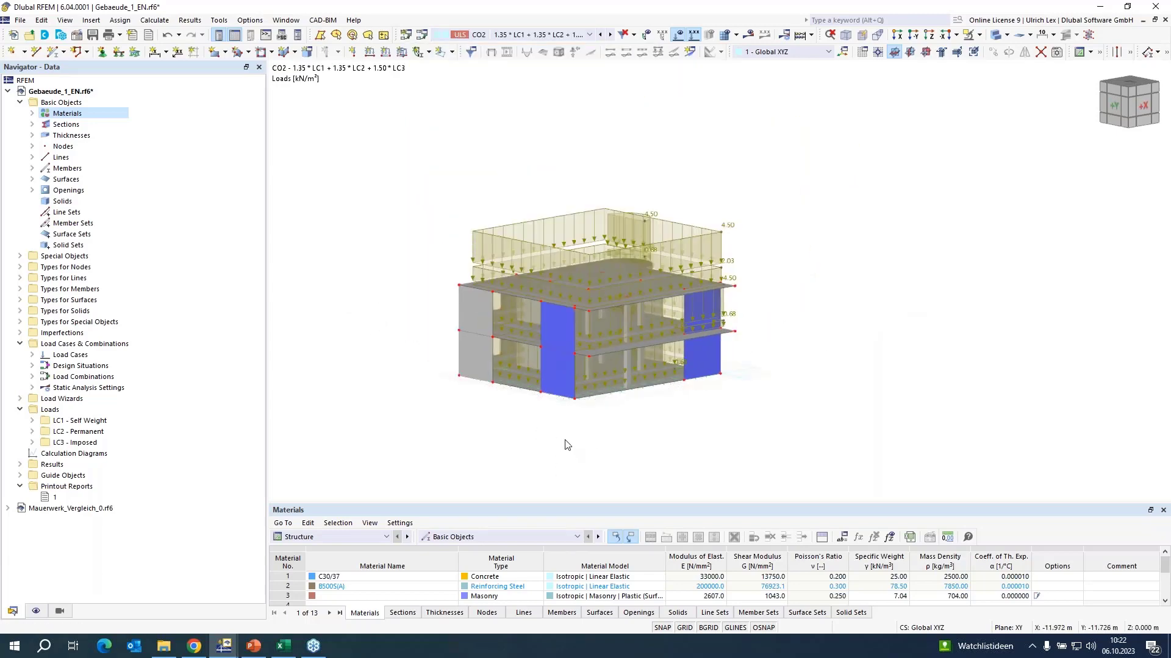
scroll(561, 447, up, 2)
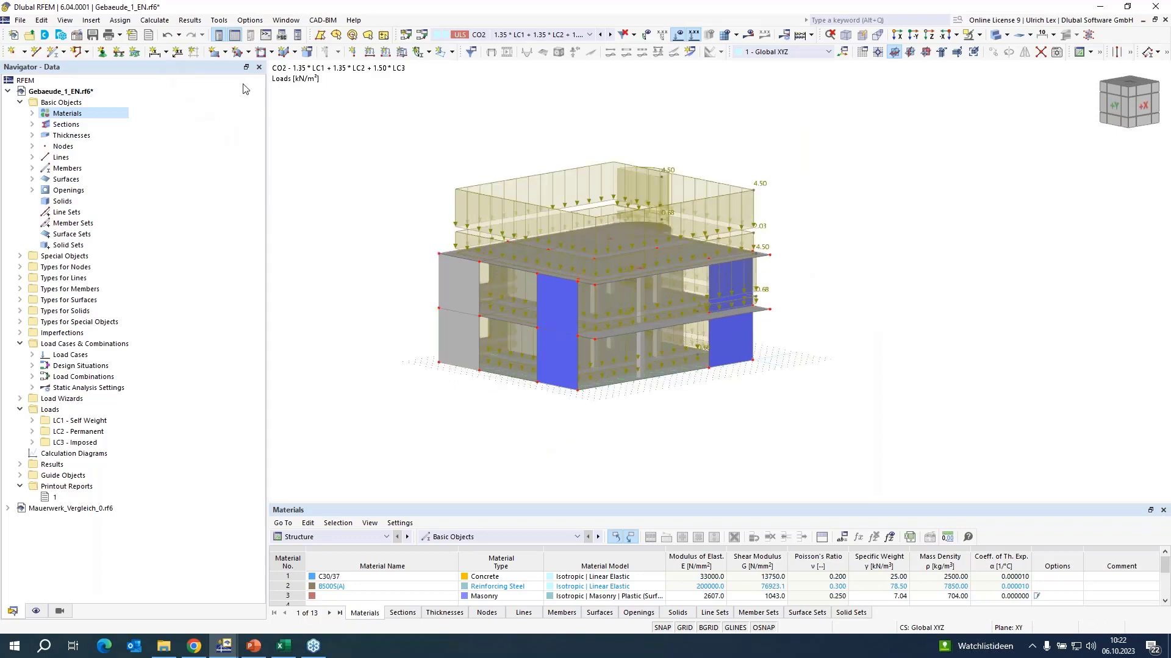
click(654, 37)
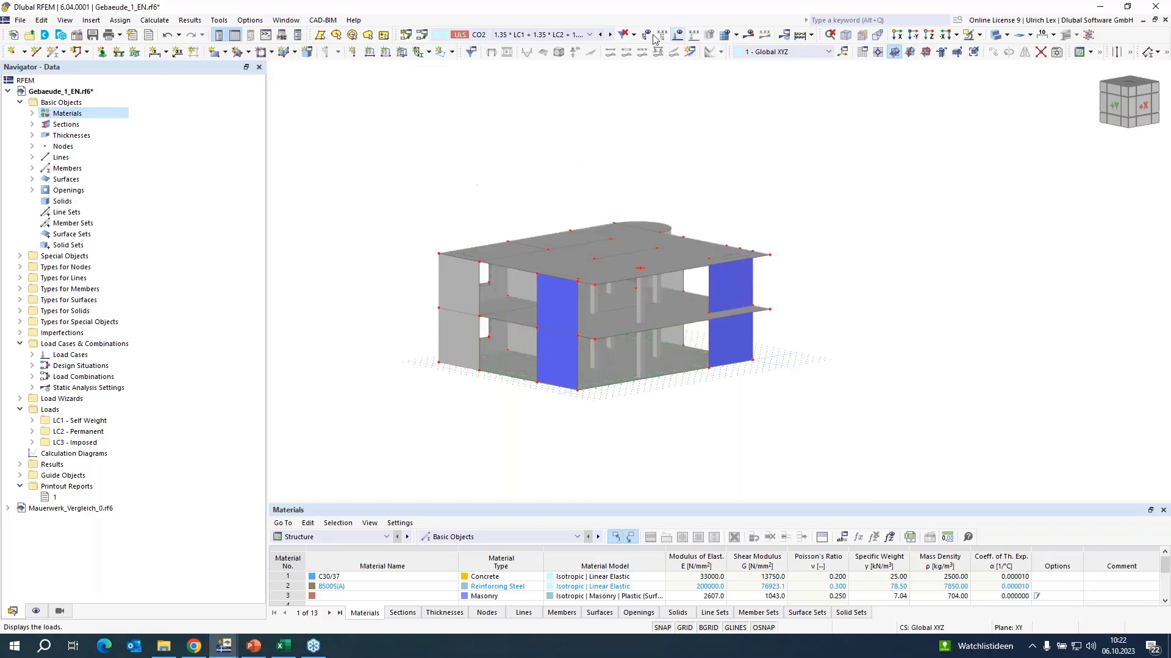
Review the general mesh settings, including the target length of finite elements, and leave them without changes.
click(155, 20)
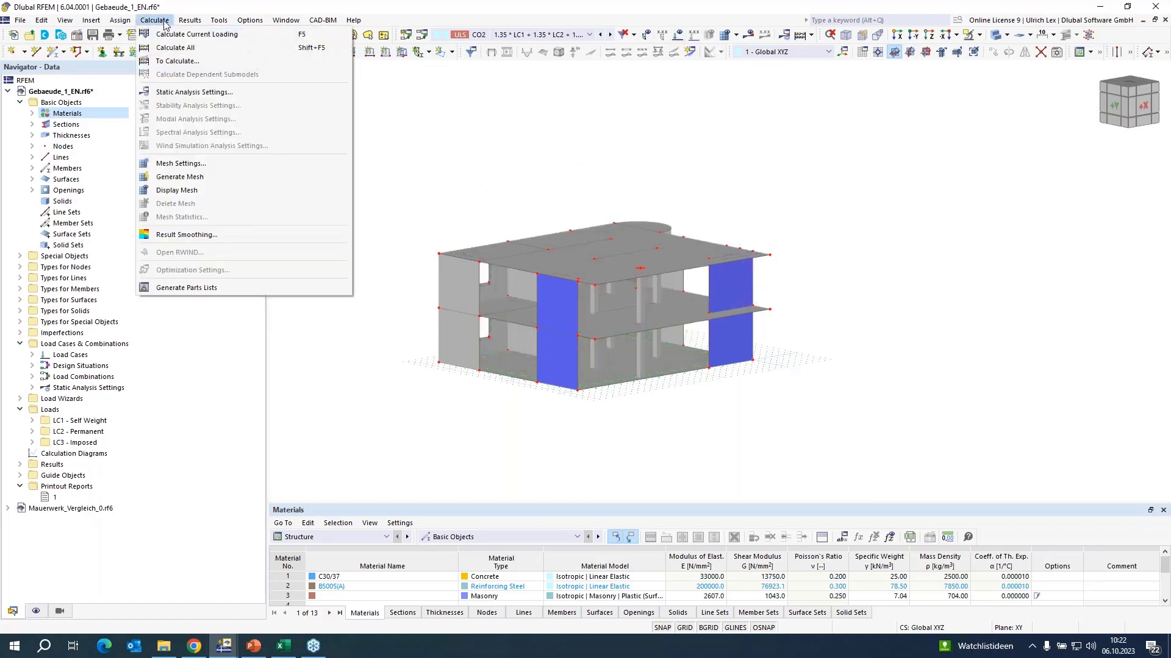
click(201, 163)
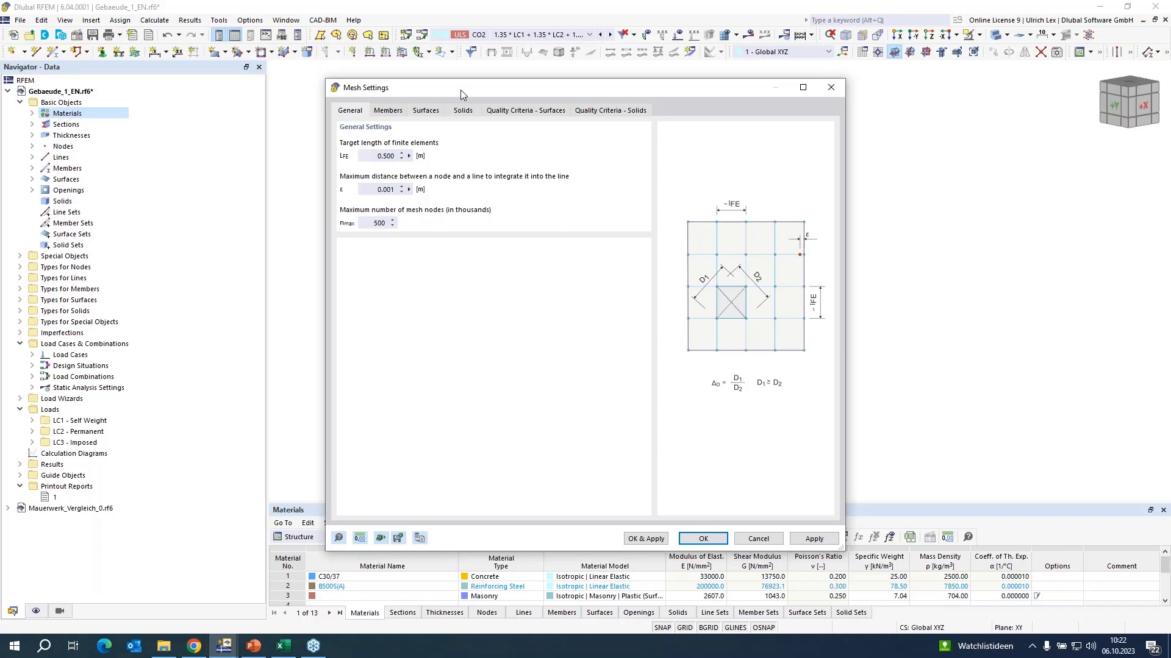
drag(460, 90, 490, 86)
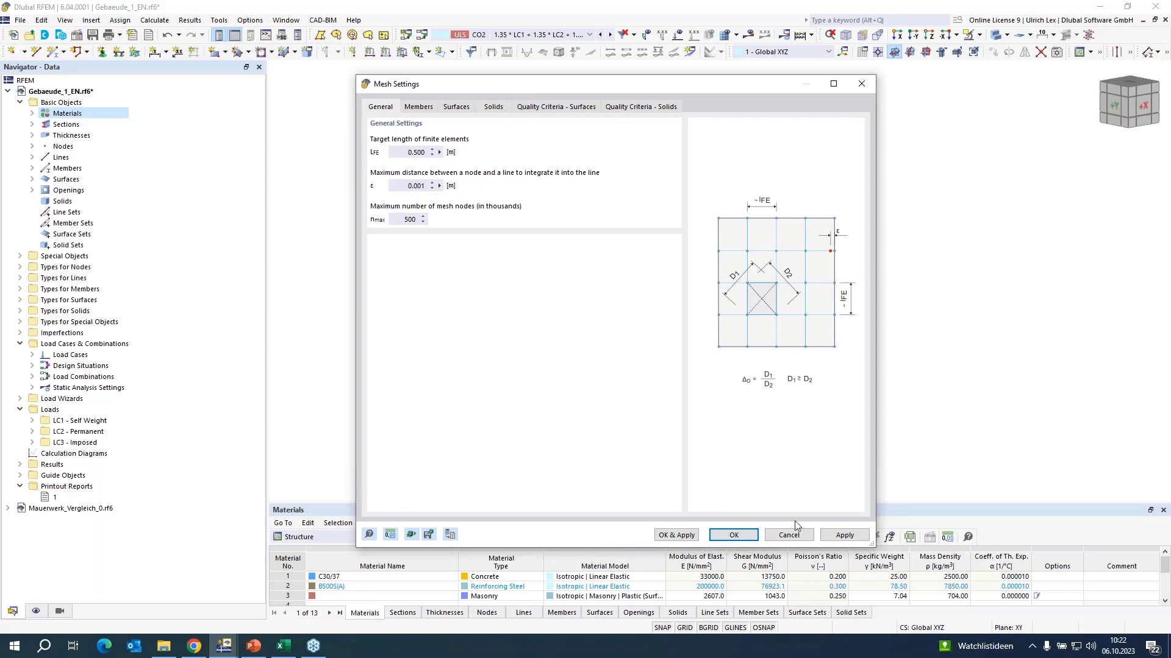
click(783, 537)
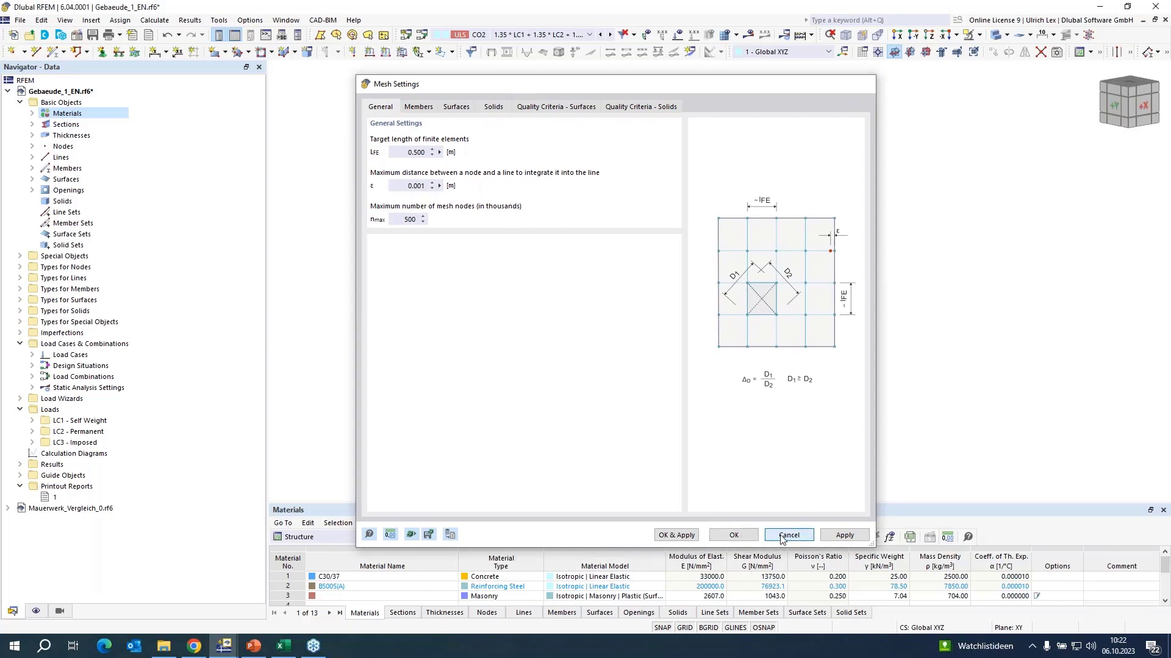
Create a new surface mesh refinement with a target FE length of 0.25 m.
click(20, 300)
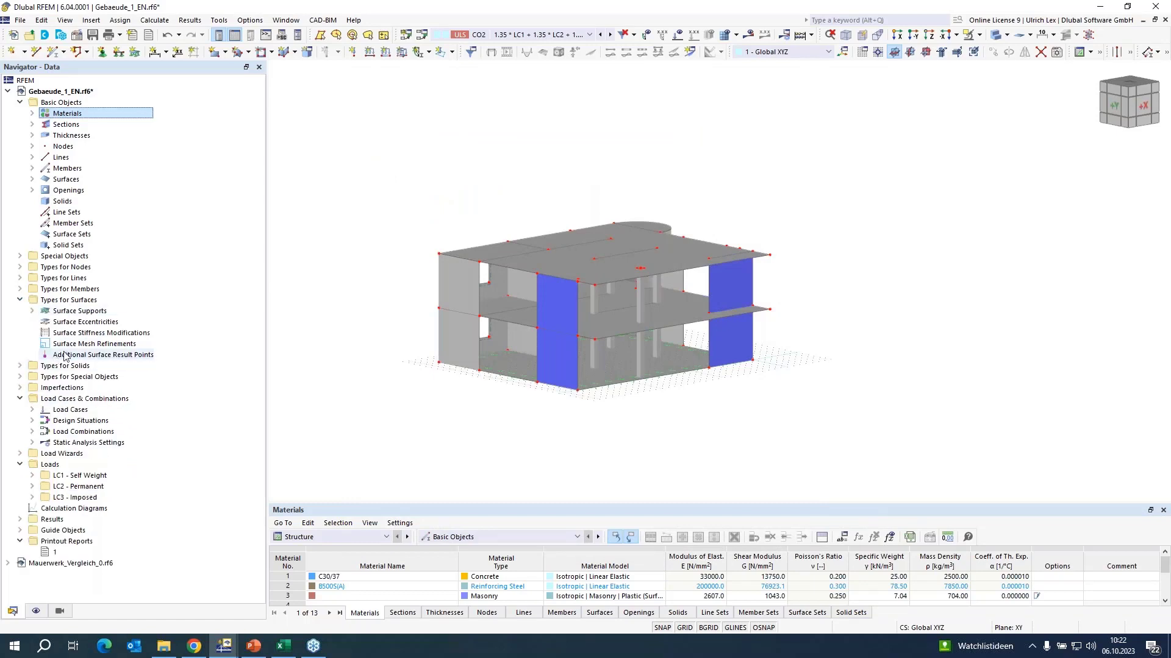
click(80, 345)
right_click(81, 347)
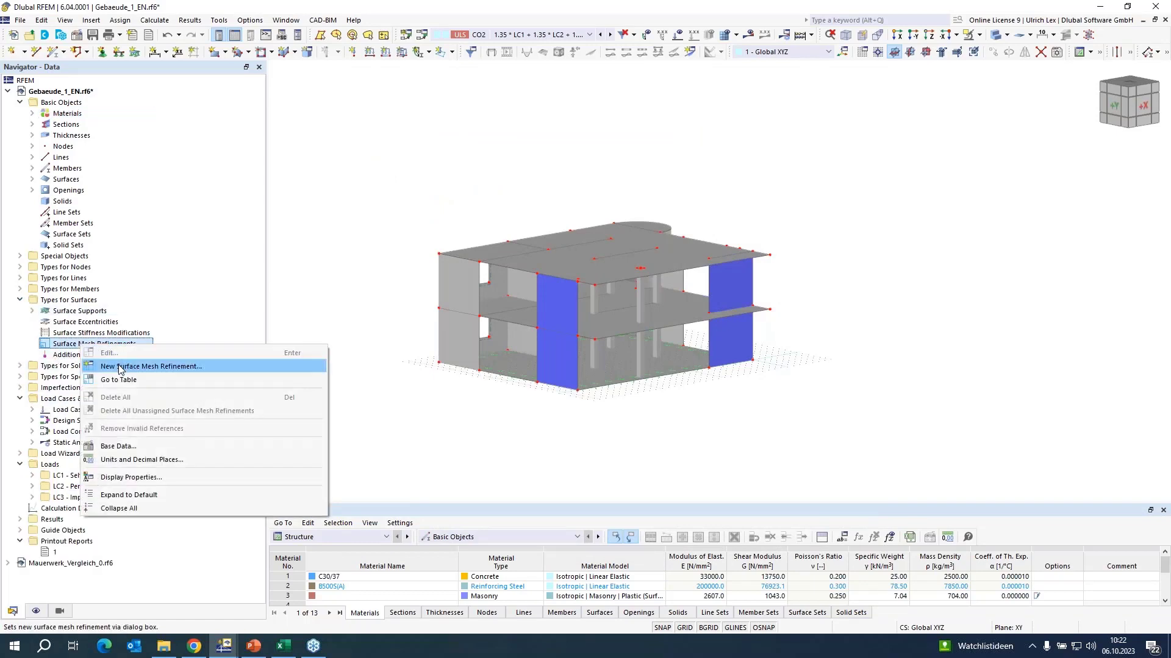
click(119, 365)
click(422, 213)
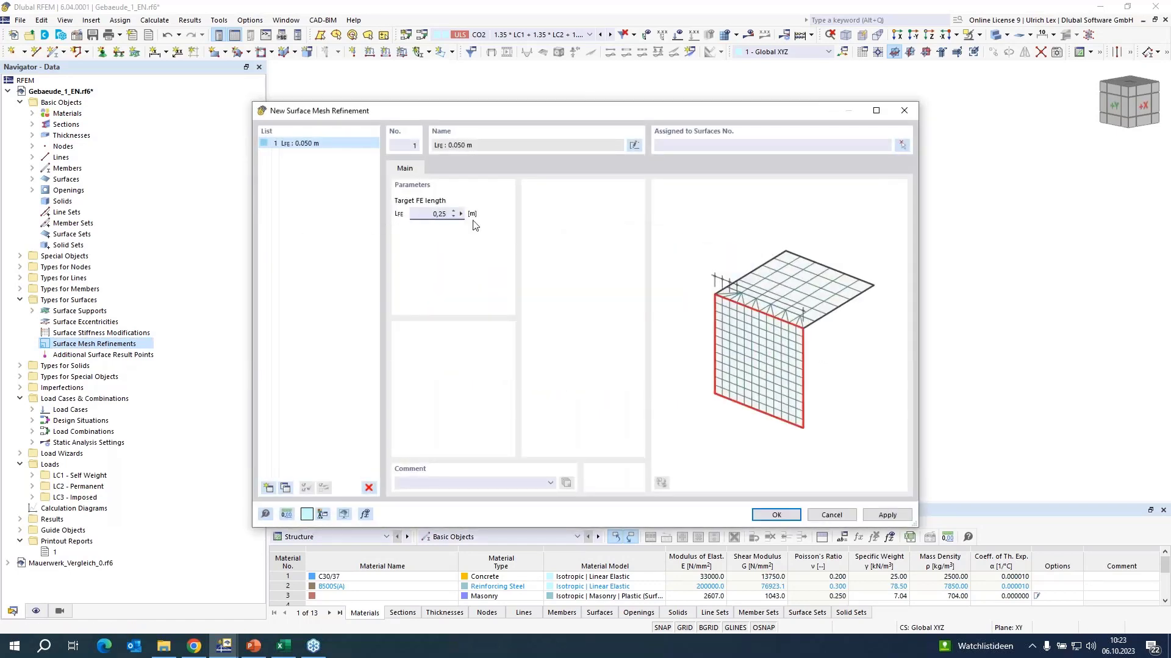
Assign the surface mesh refinement to all six masonry wall surfaces on both storeys and accept it.
click(901, 147)
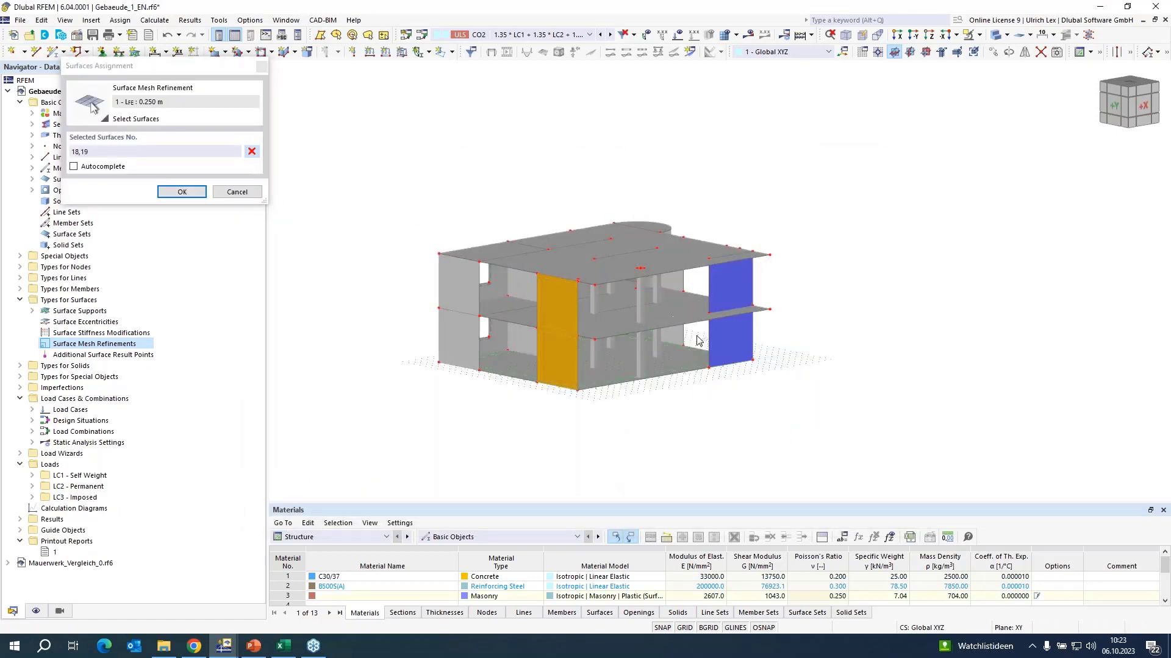
click(725, 318)
click(726, 300)
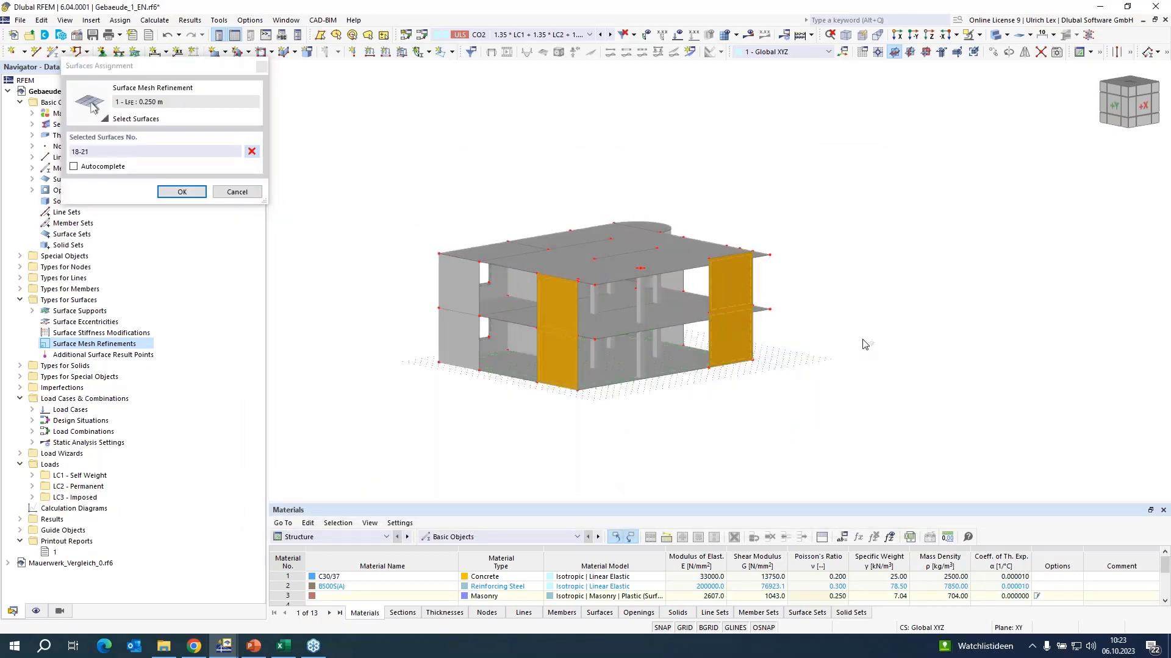
ctrl+middle_drag(863, 344, 616, 350)
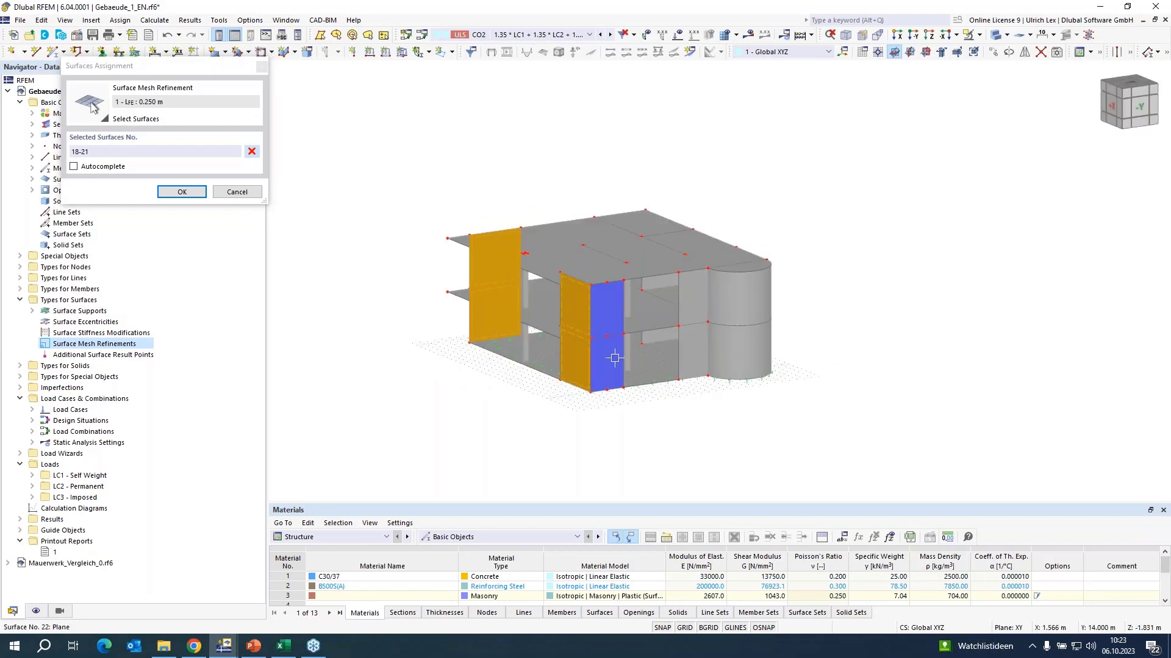
click(176, 192)
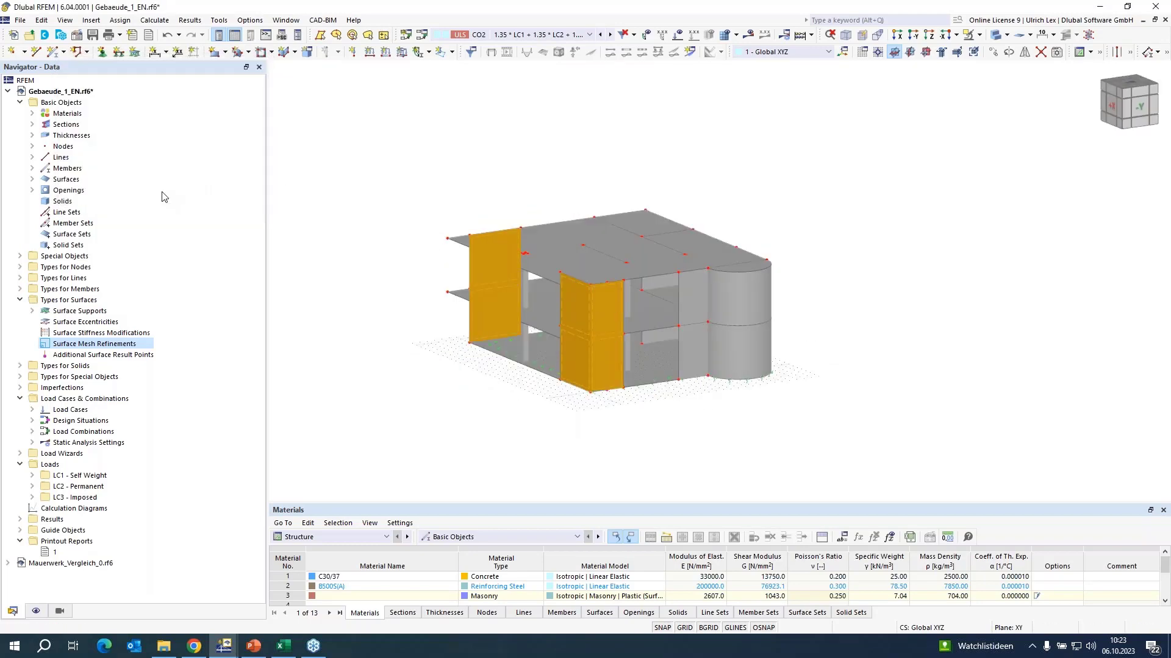
click(777, 516)
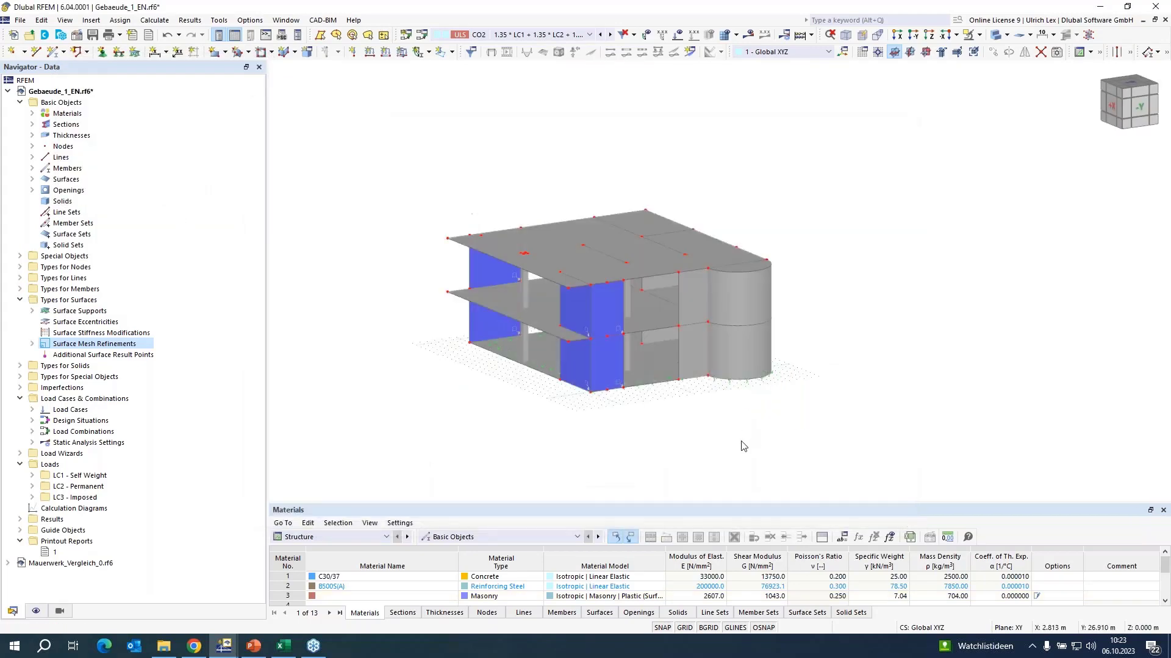
Calculate load combination CO2 and display its results on the building.
ctrl+middle_drag(419, 407, 468, 399)
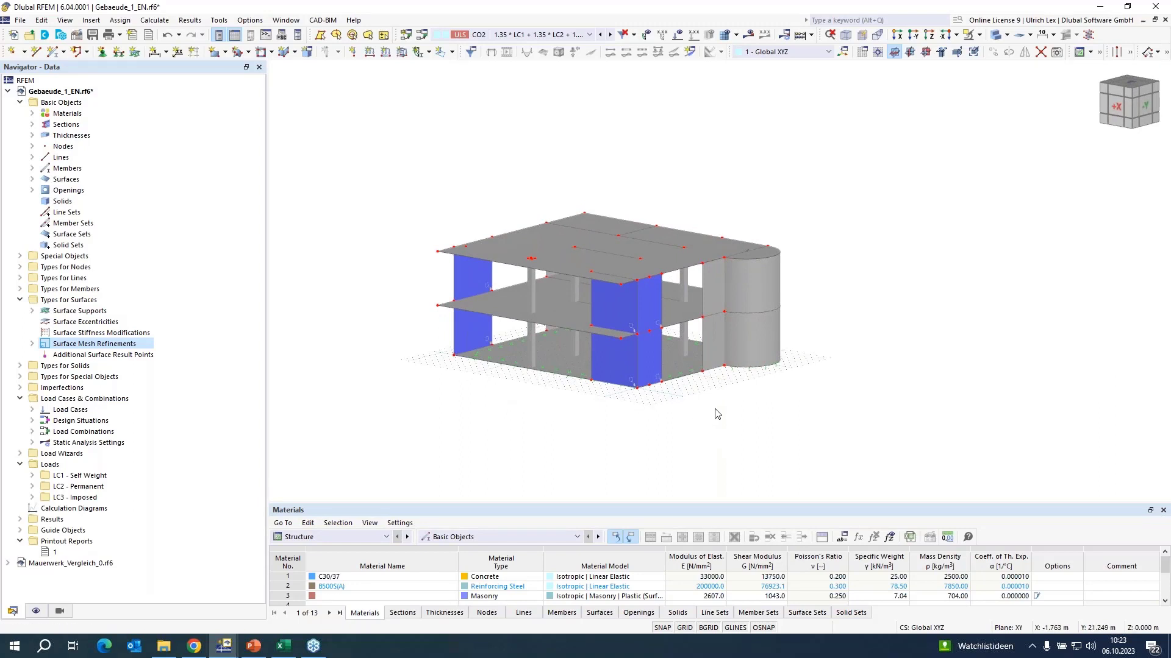
scroll(716, 414, up, 2)
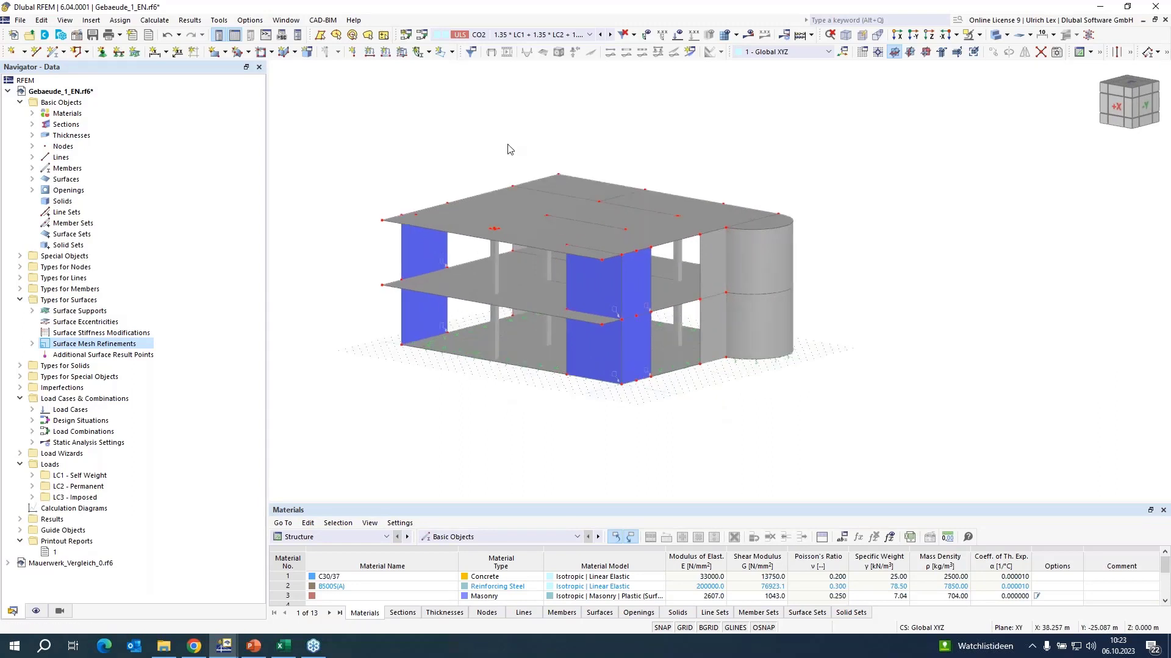
click(749, 37)
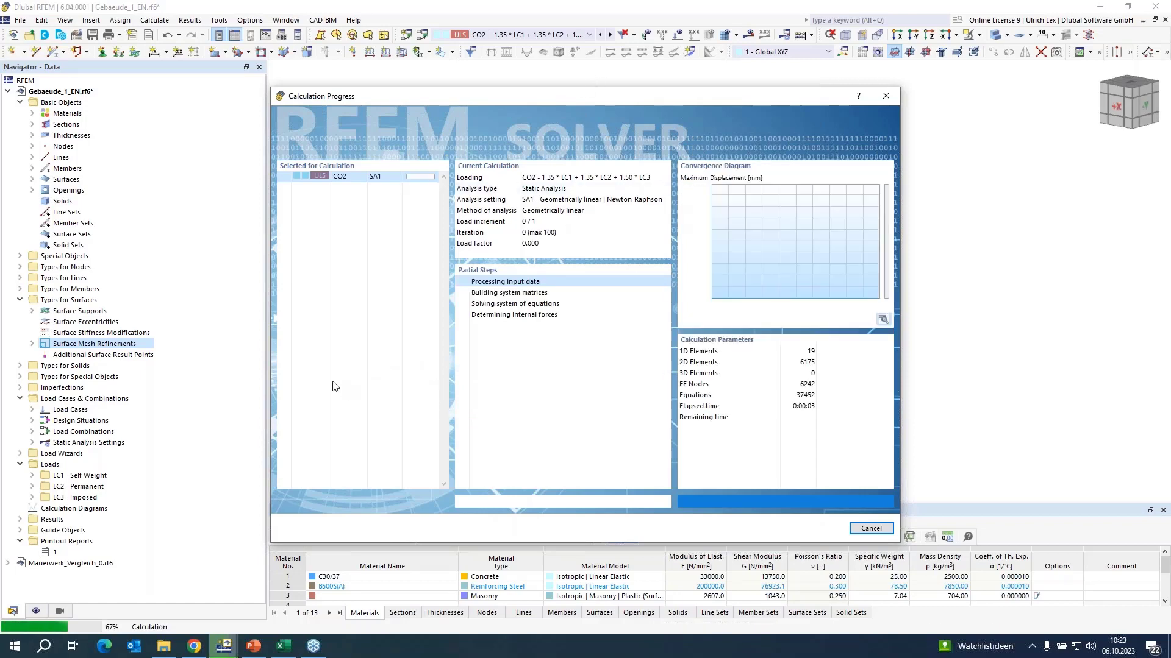
drag(657, 97, 748, 75)
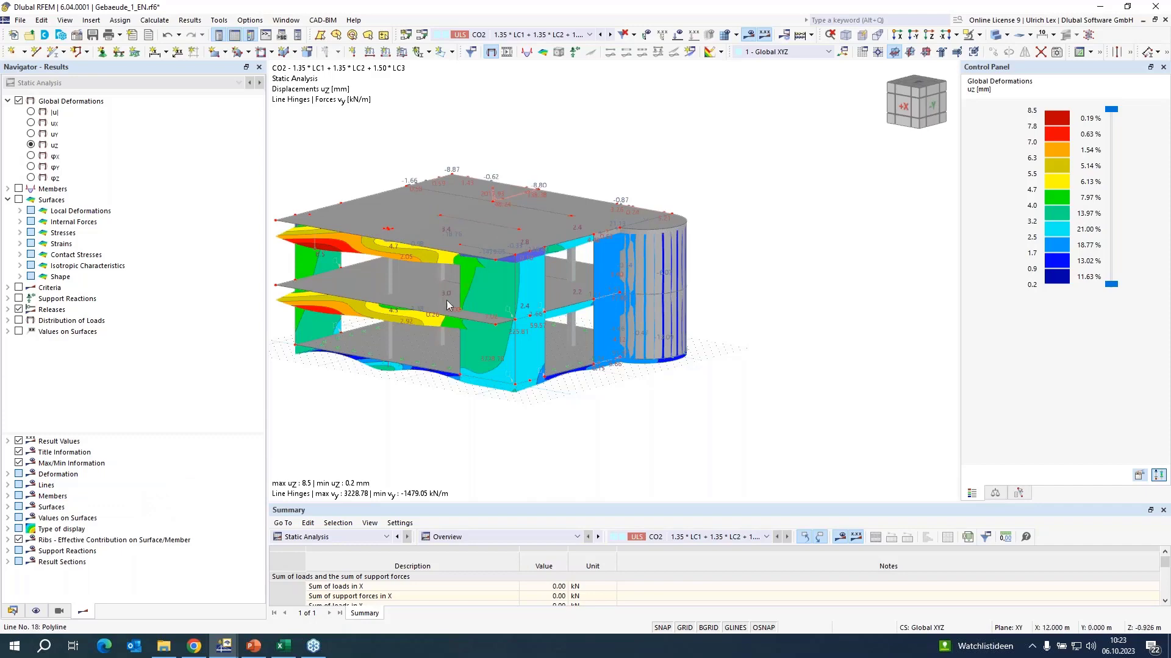
Open printout report 1 of the building model, look over its pages, and close it.
scroll(446, 306, down, 1)
scroll(444, 315, up, 1)
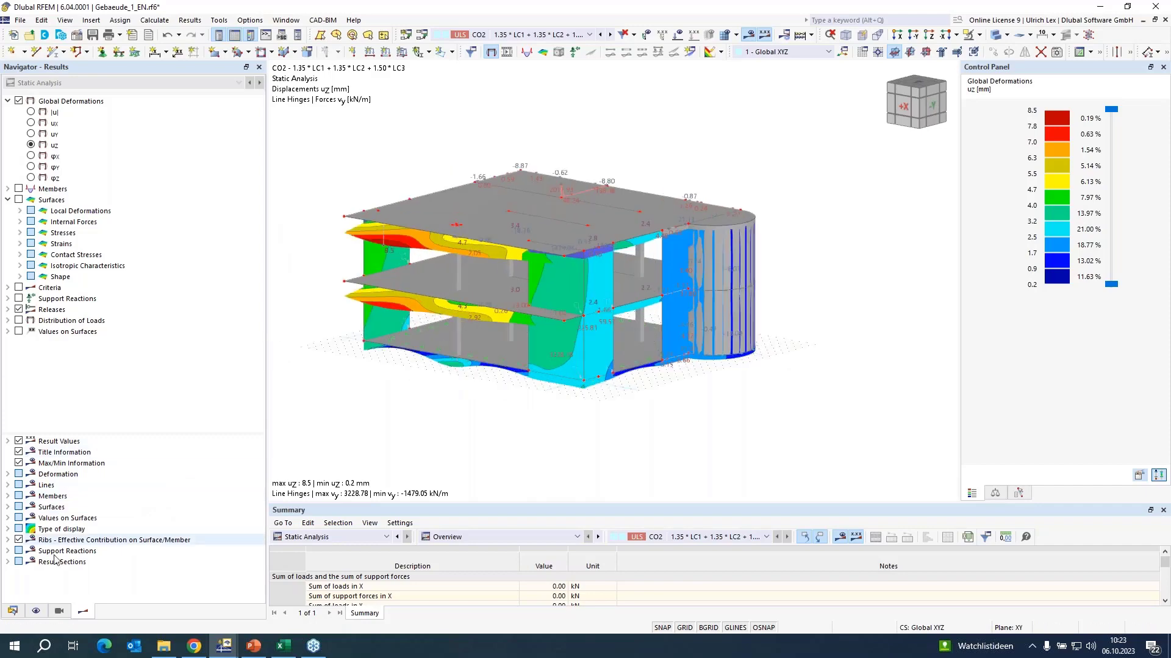
click(13, 612)
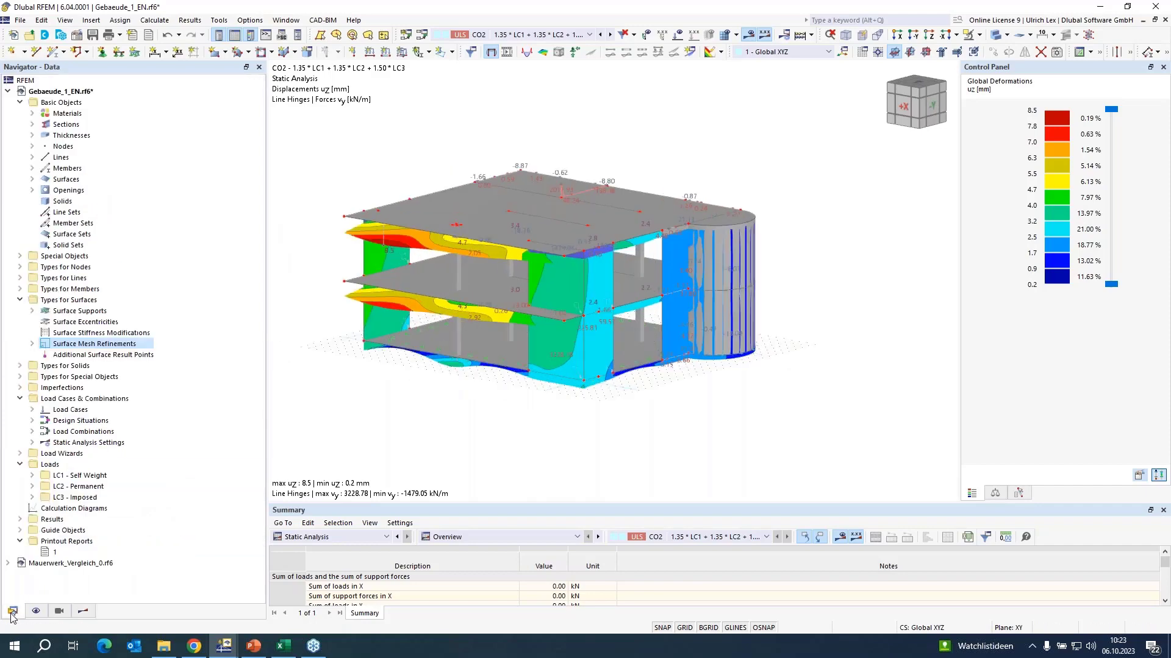
click(7, 564)
scroll(121, 508, down, 5)
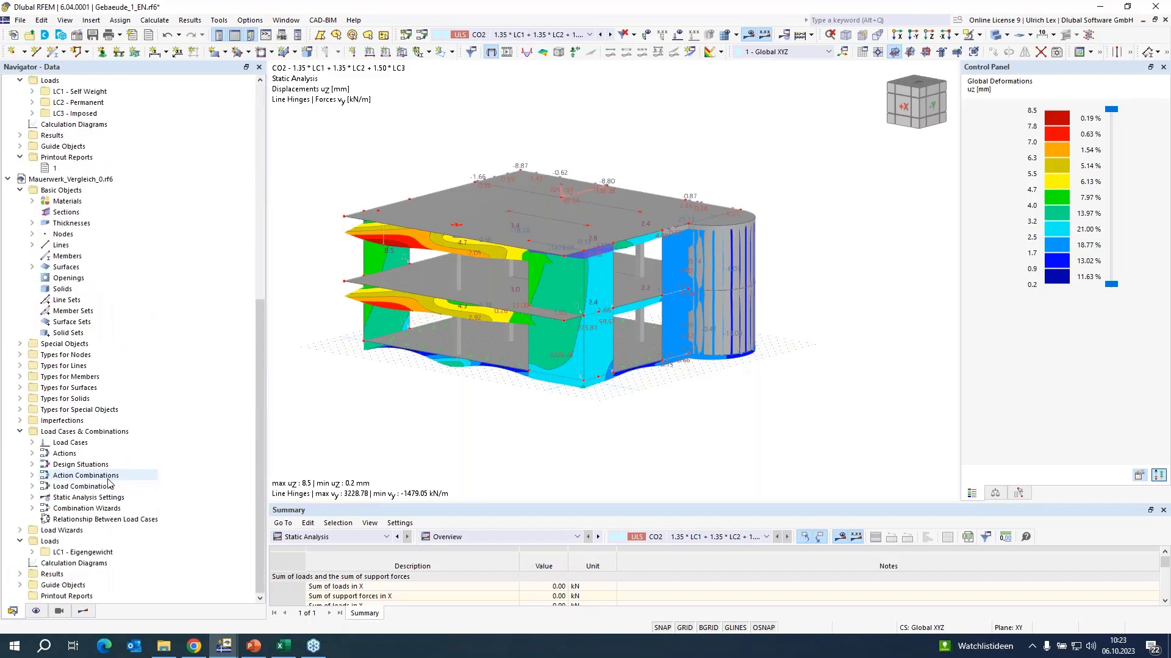
click(7, 410)
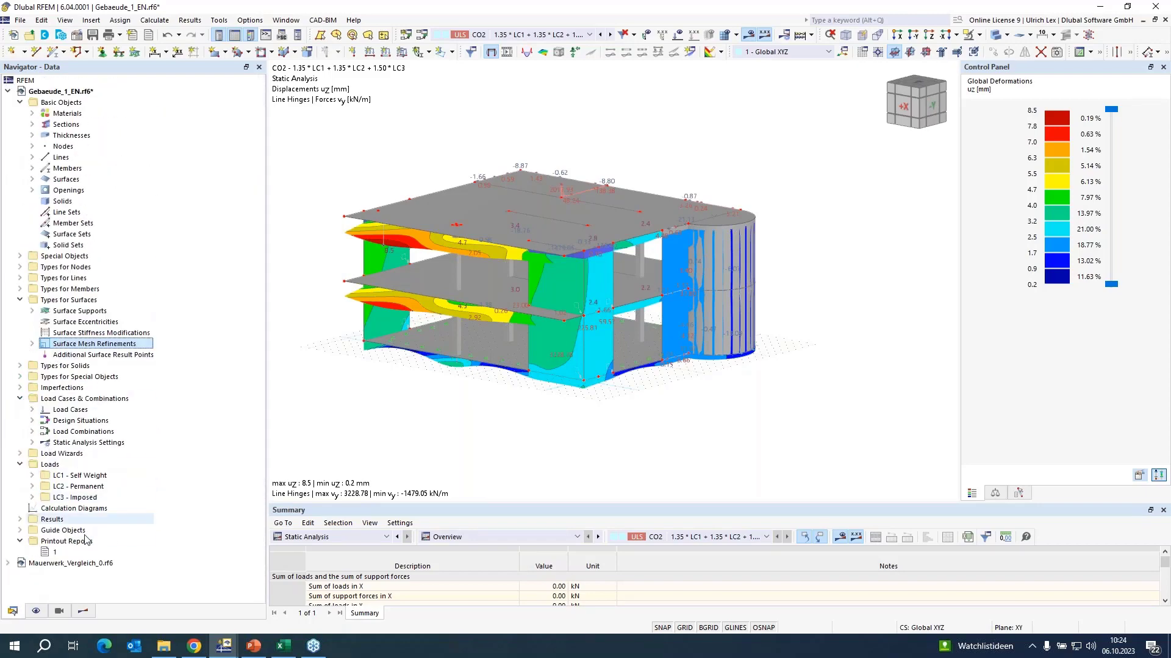
click(110, 551)
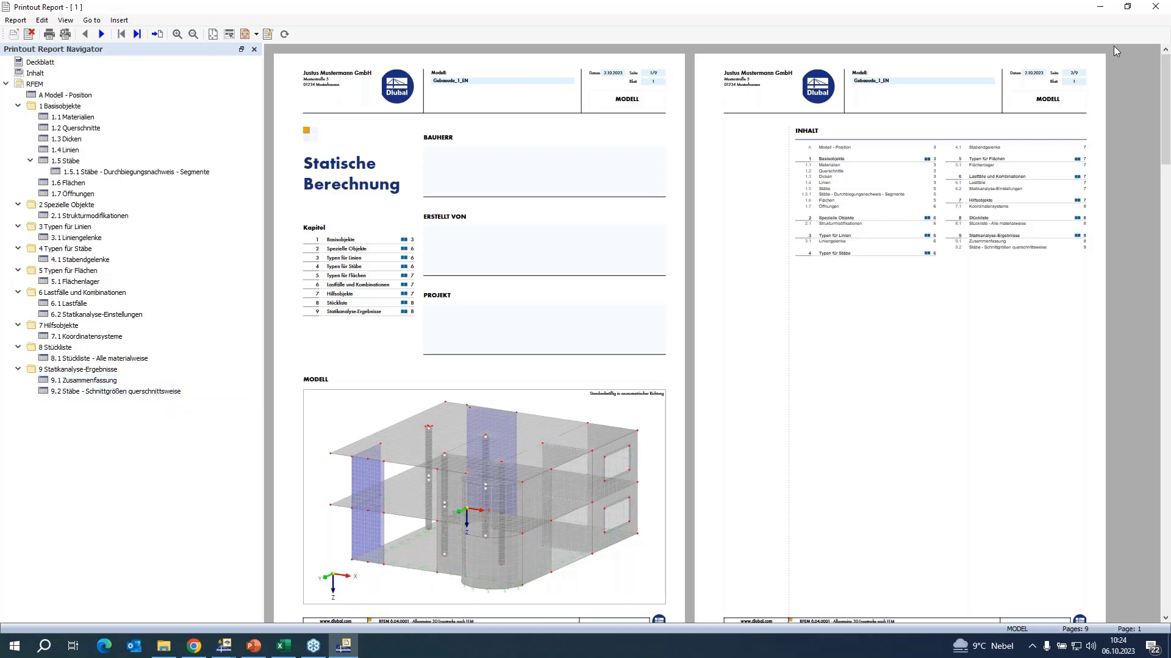
click(1155, 7)
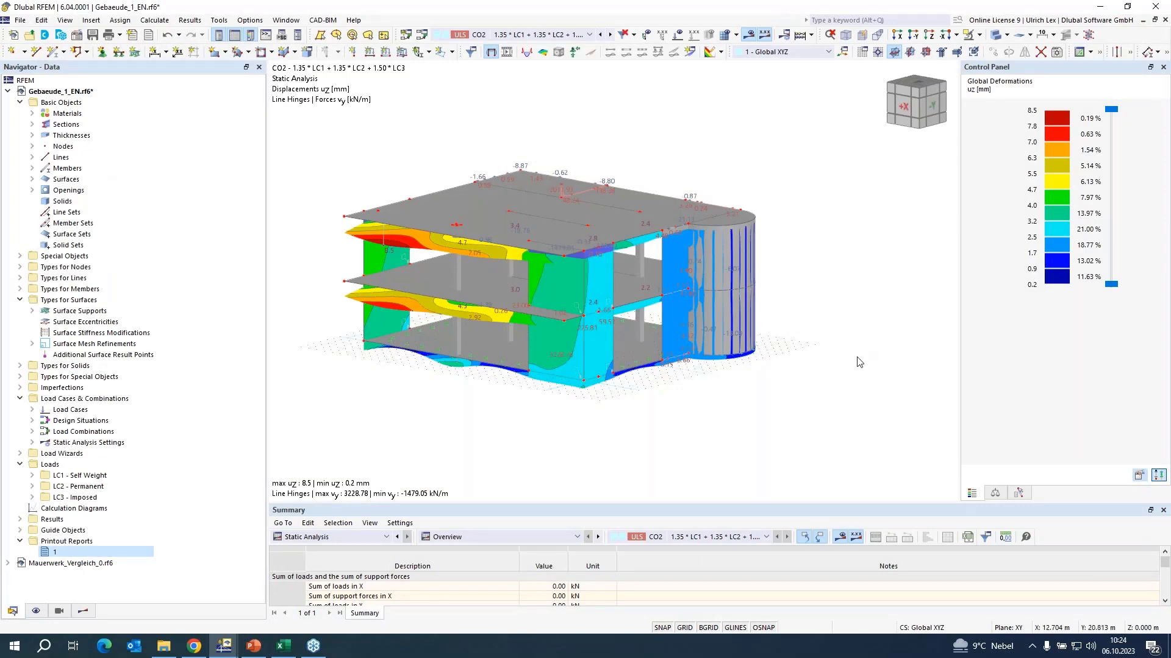
Start a new member and set its member type to Result Beam.
scroll(852, 308, up, 2)
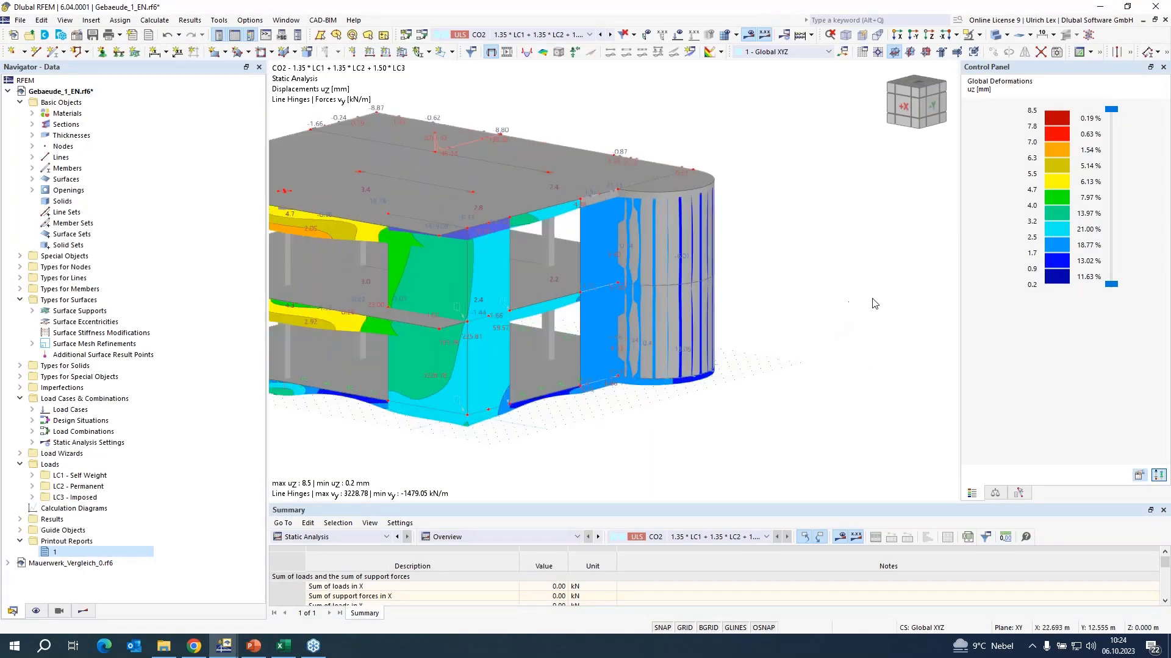
scroll(417, 394, up, 1)
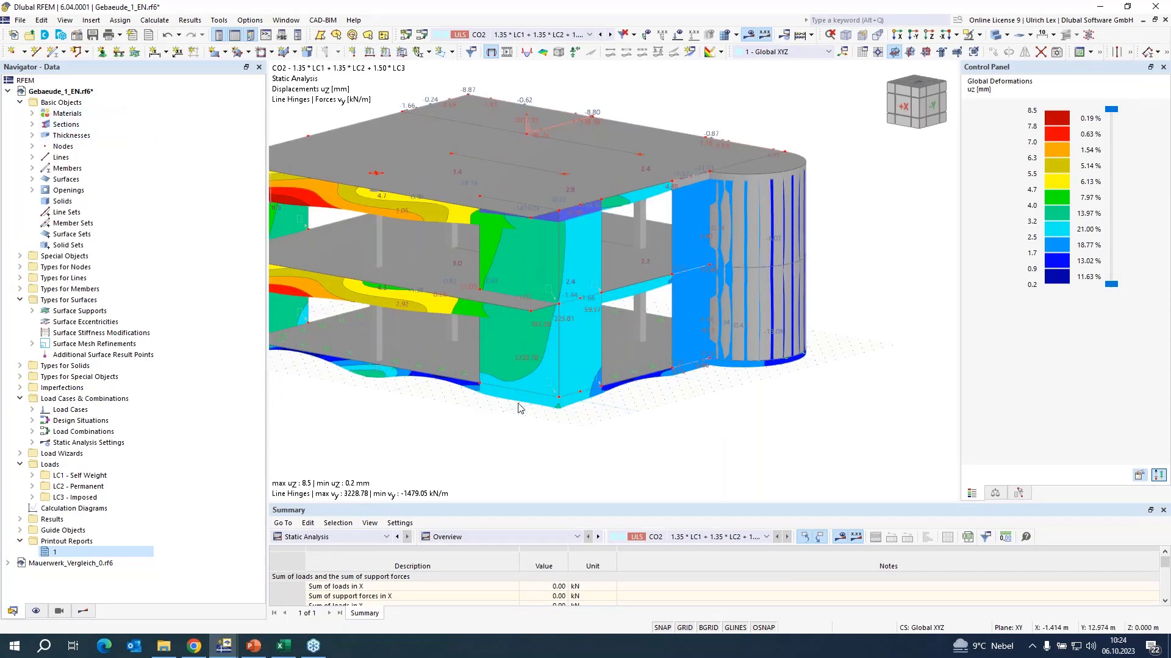
click(55, 57)
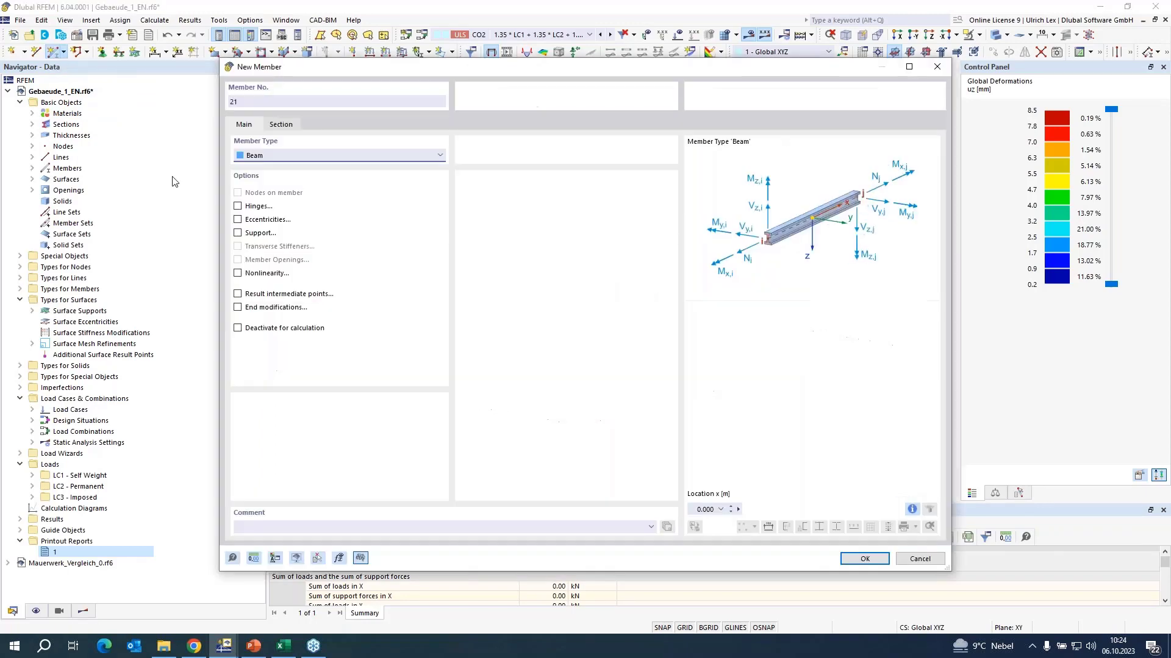
click(291, 157)
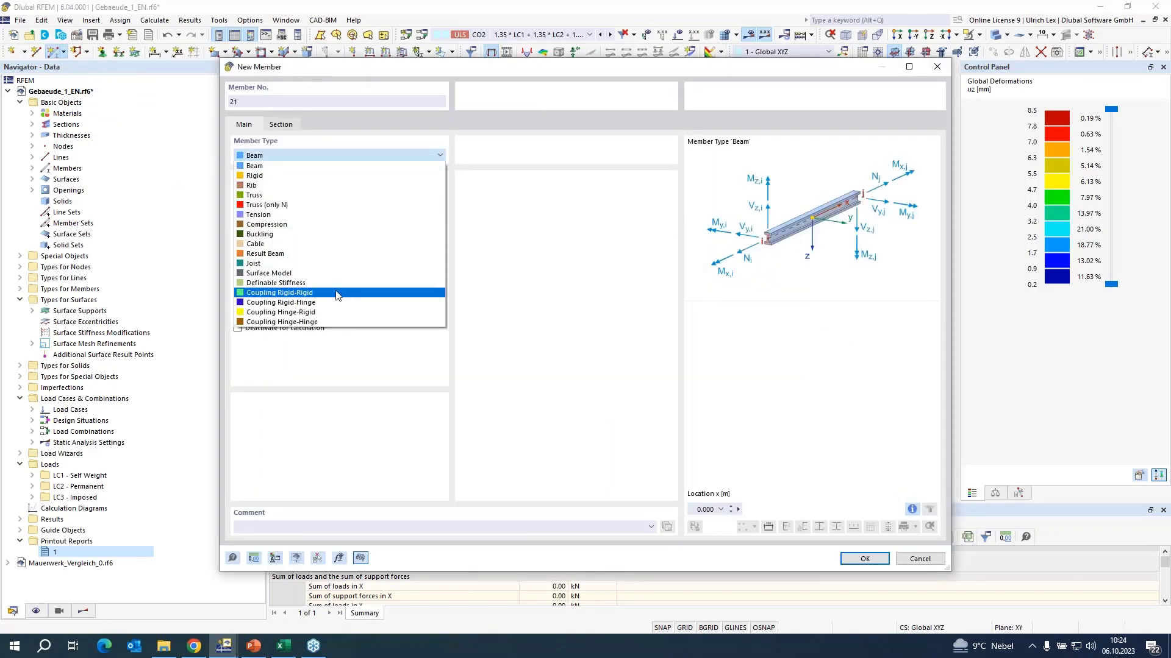
click(331, 255)
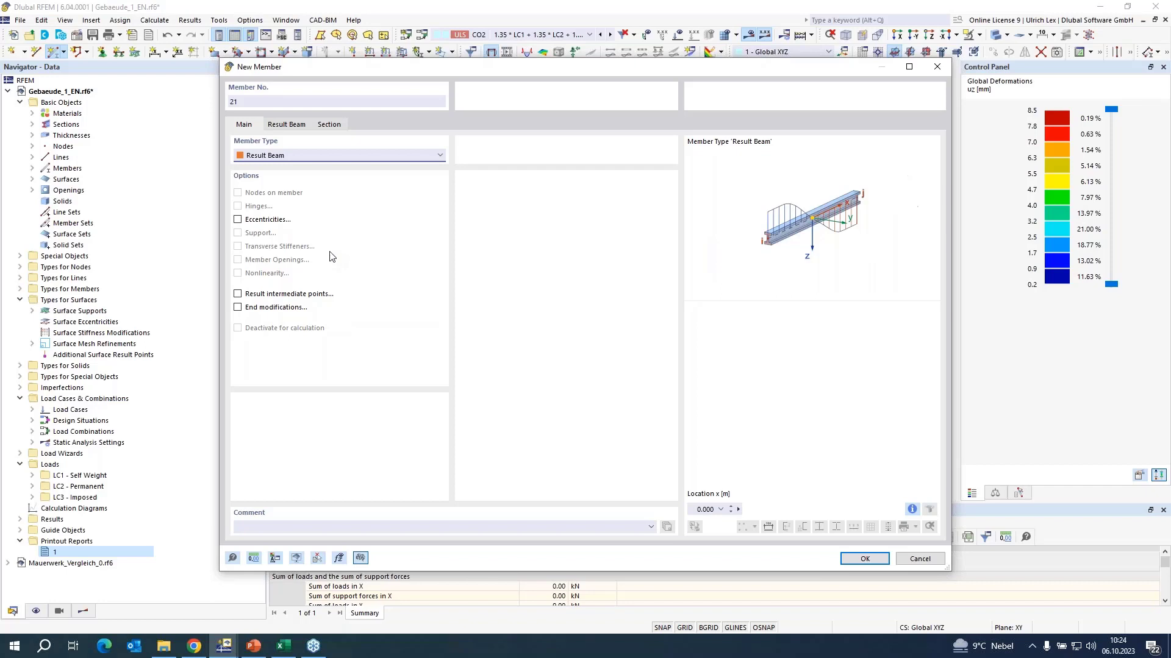
Have the result beam integrate stresses and forces within a block with square base and a dimension of 1 m.
click(295, 125)
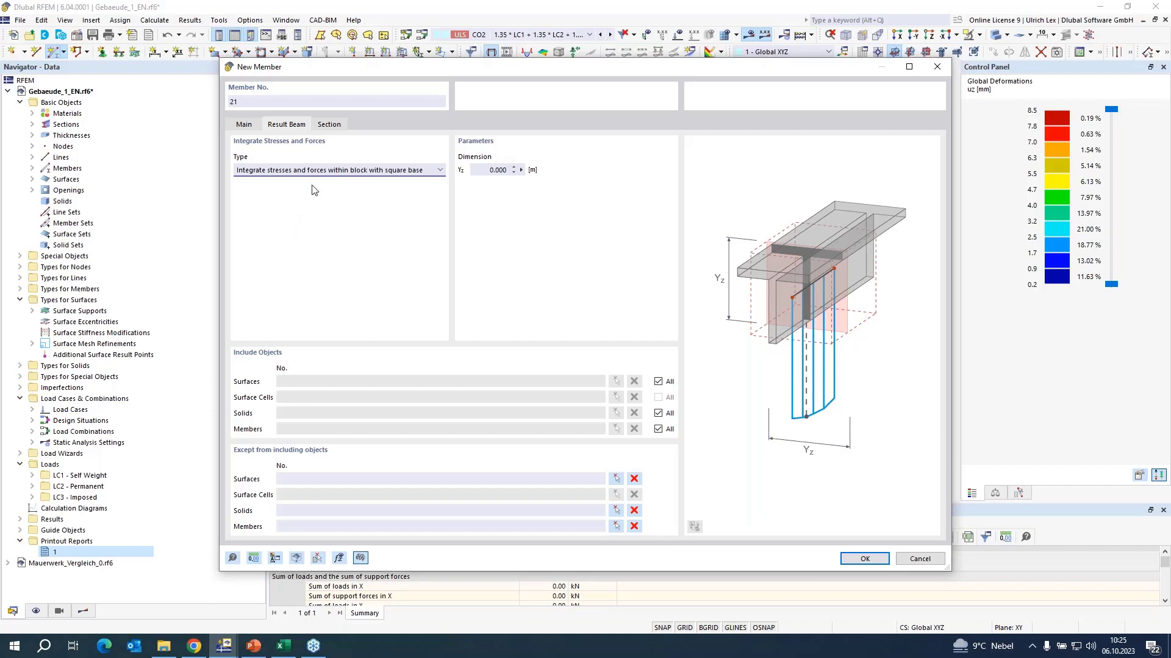
click(440, 171)
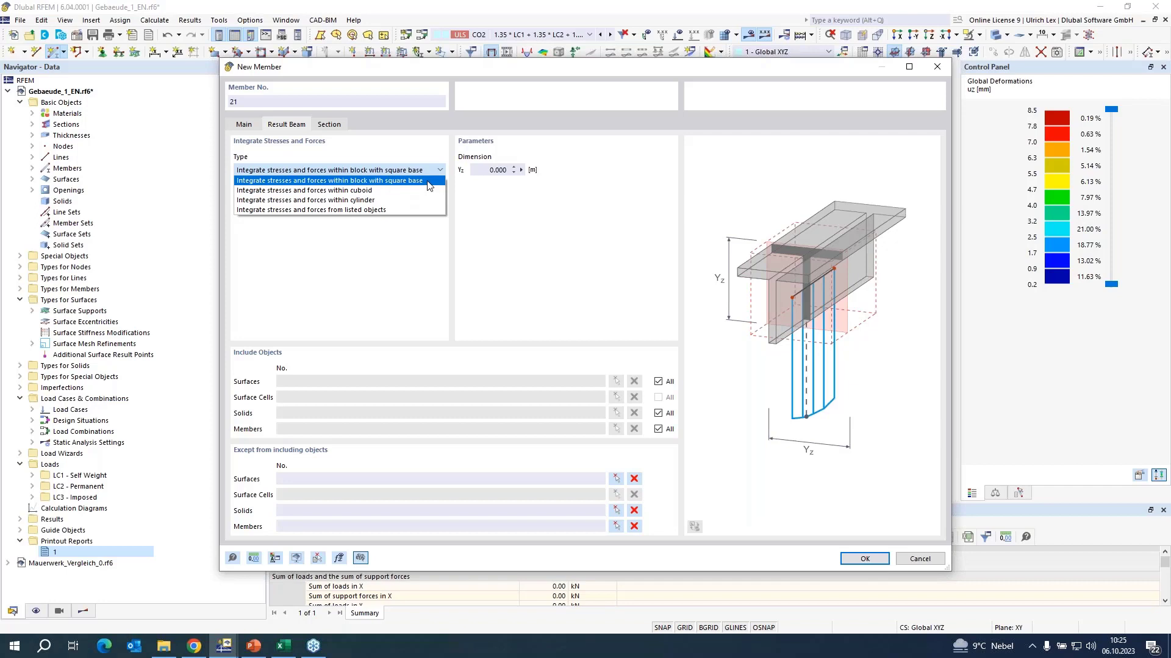
click(376, 181)
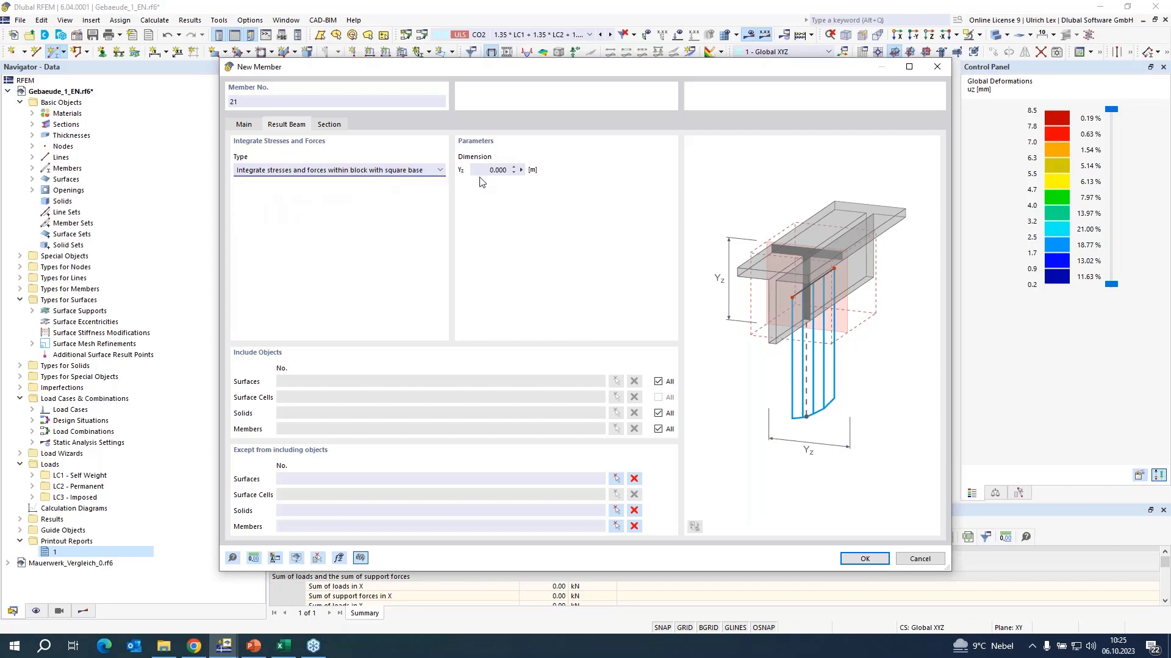
click(500, 170)
text(1)
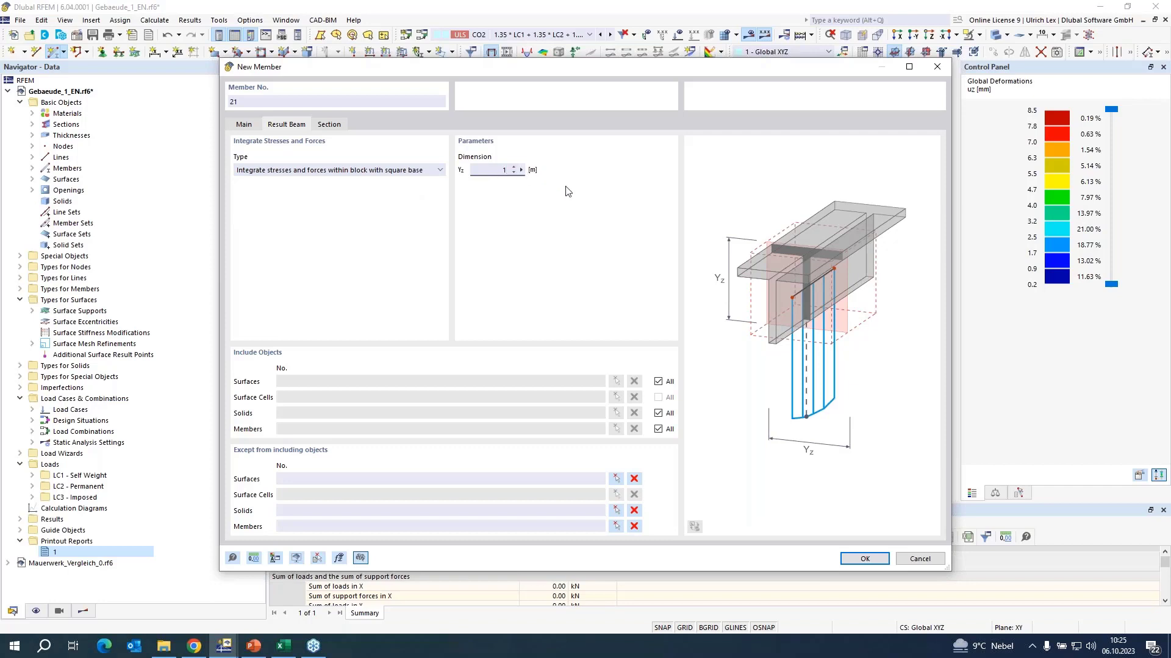
Include only surface 22, the ground-storey wall at the front corner, in the result beam instead of all surfaces.
click(658, 381)
click(616, 382)
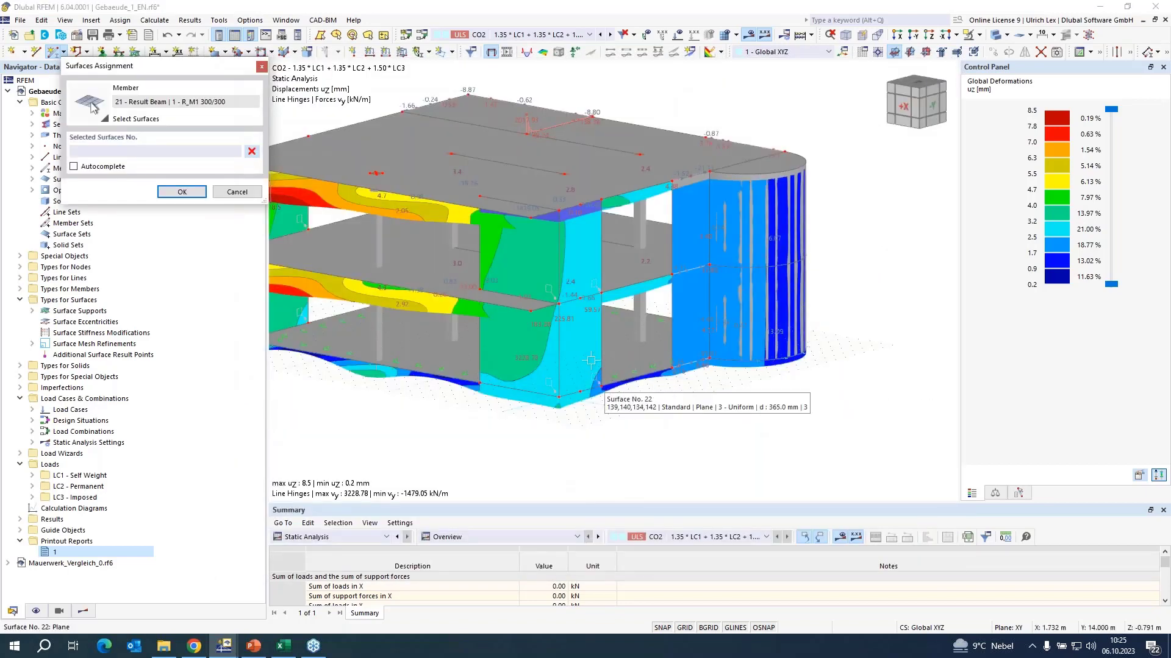
click(586, 358)
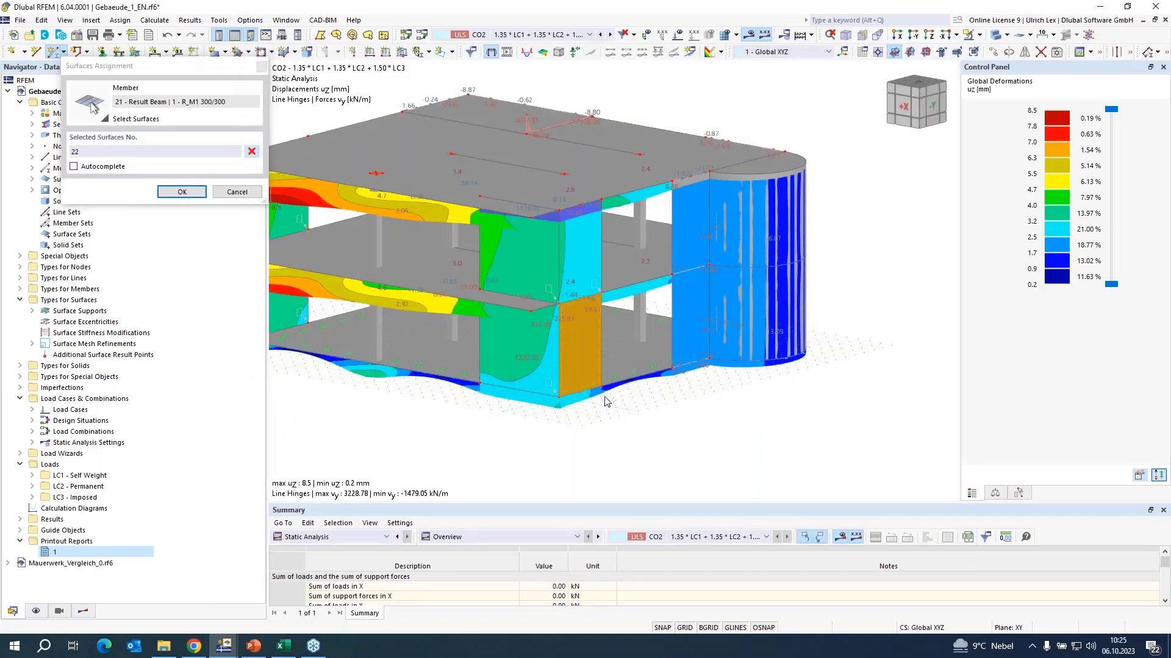
click(181, 192)
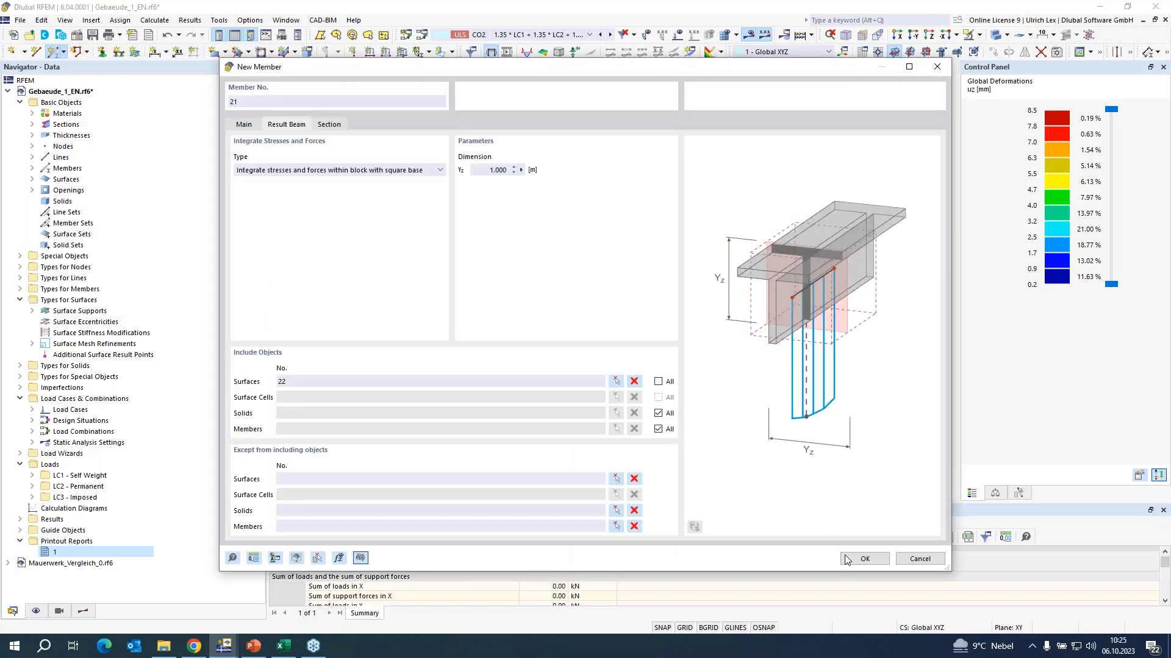
Place the result beam vertically at the middle of the ground-storey corner wall, from its base up to Z -3.25 m.
click(865, 559)
scroll(601, 386, up, 3)
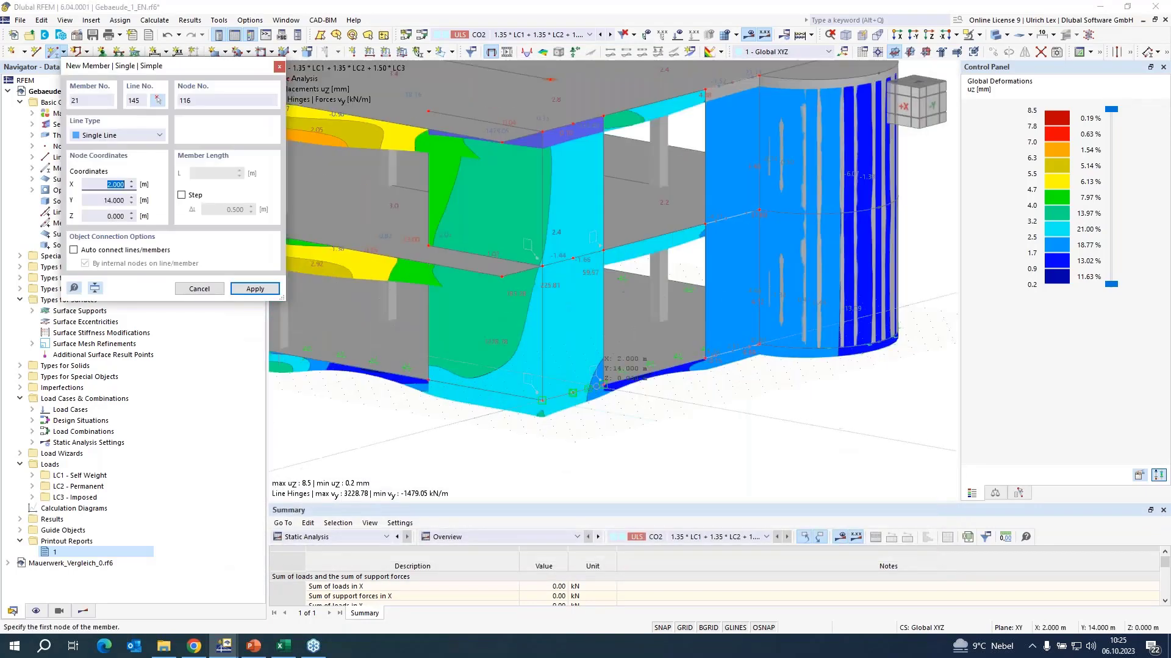
click(605, 384)
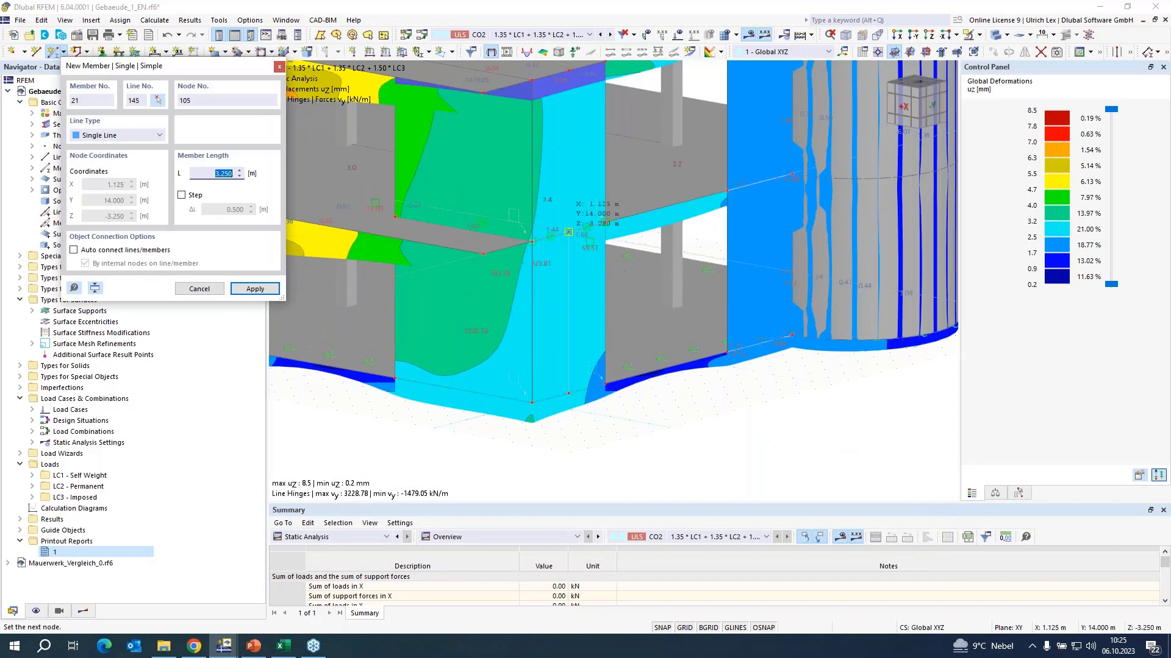
click(605, 222)
click(653, 375)
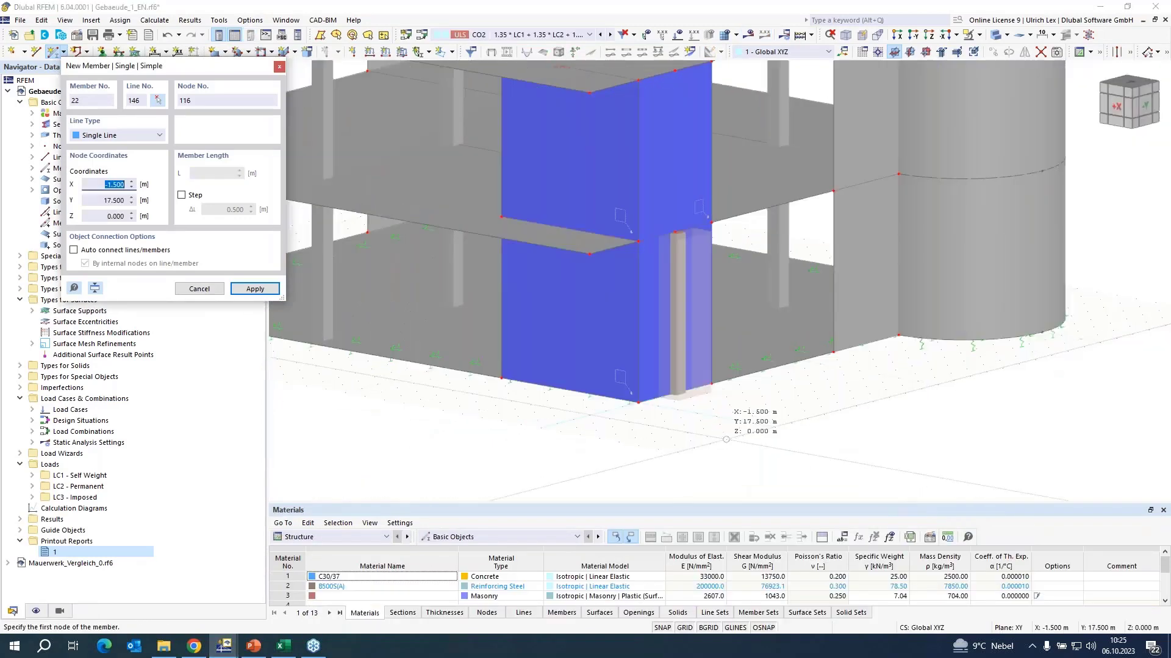
key(Escape)
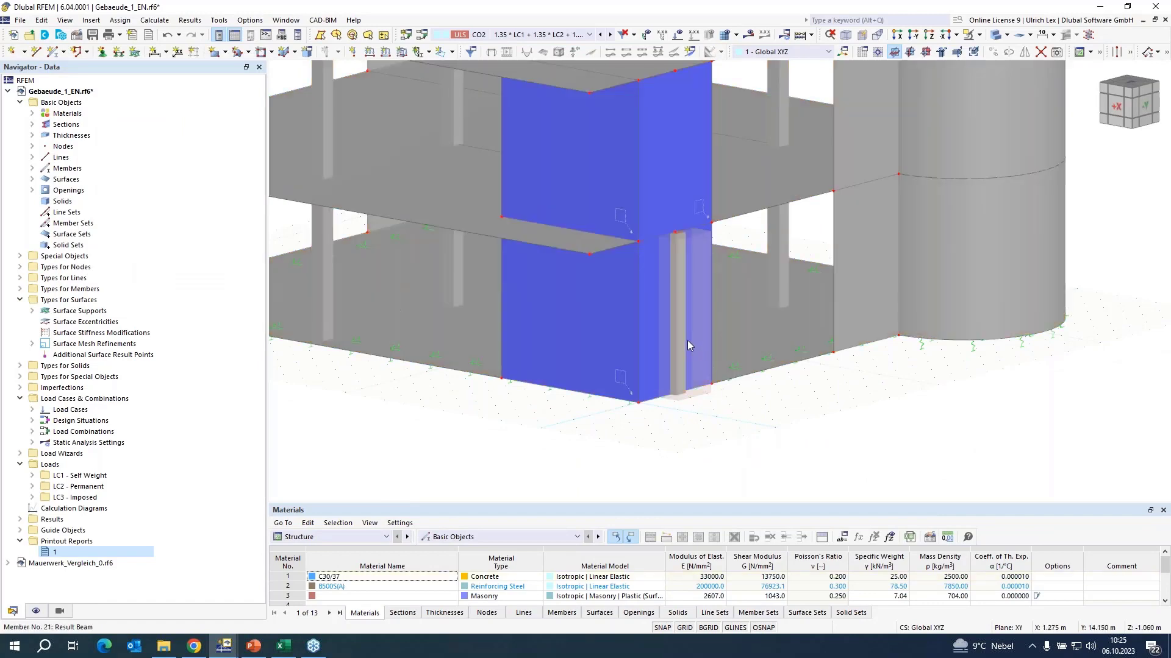
Review the placed result beam's main data, section and integration settings, and leave them without changes.
double_click(681, 245)
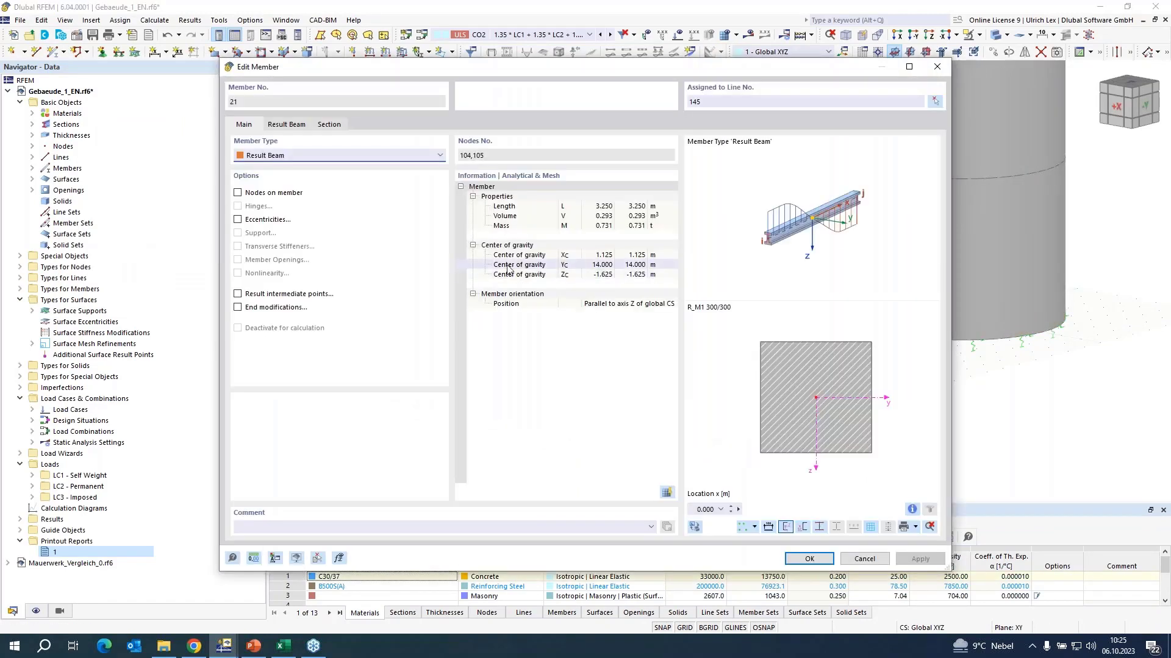
click(338, 129)
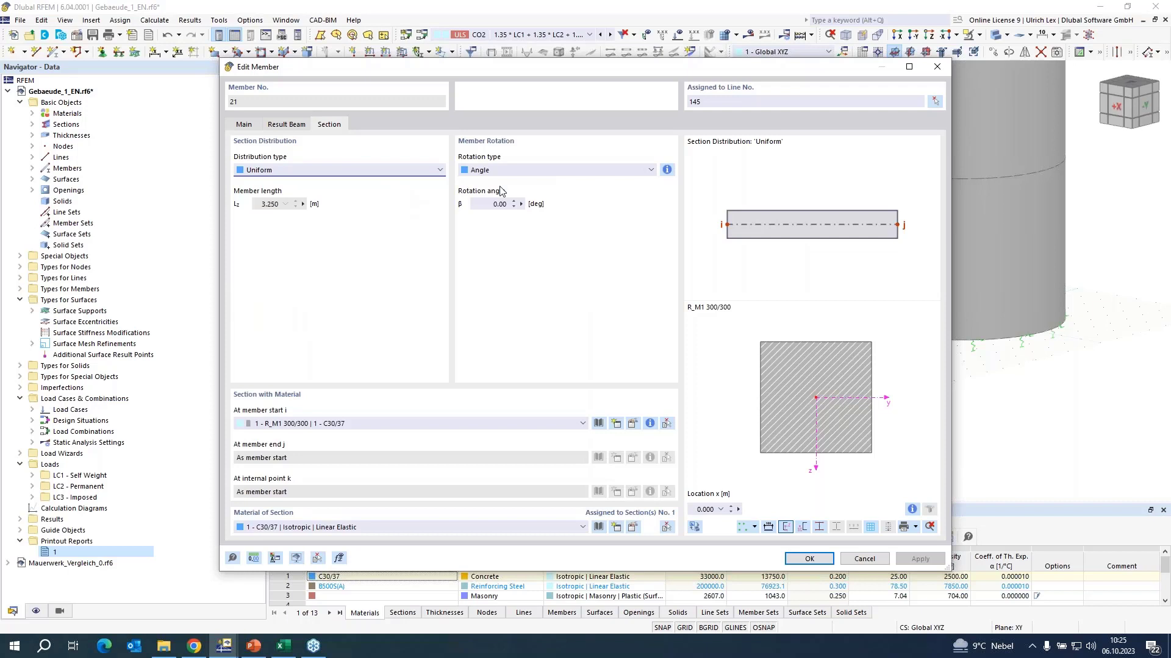
click(288, 126)
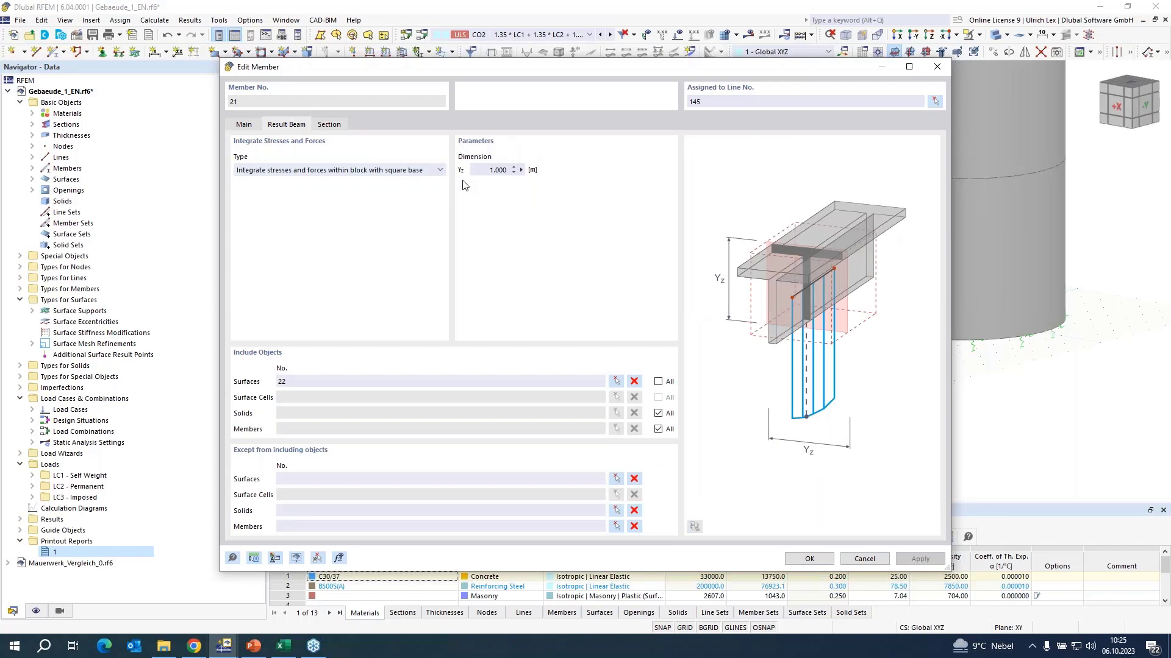
click(810, 559)
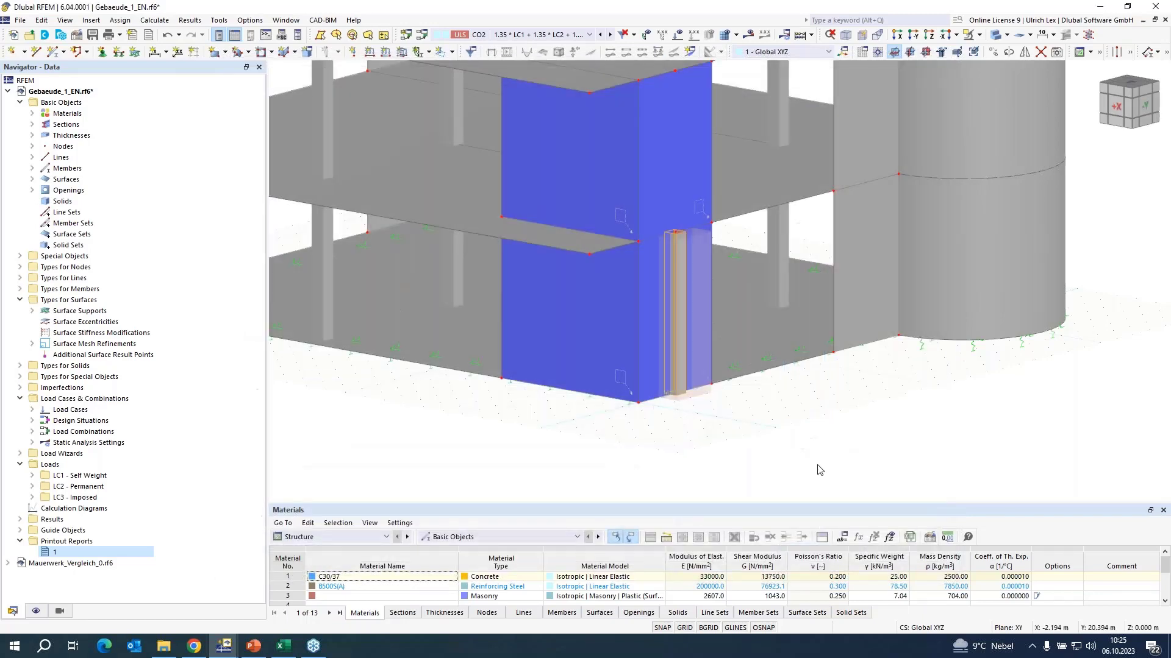
Add a second result beam directly above the first, from Z -3.25 m to Z -6.5 m on the upper-storey wall.
click(54, 51)
click(361, 208)
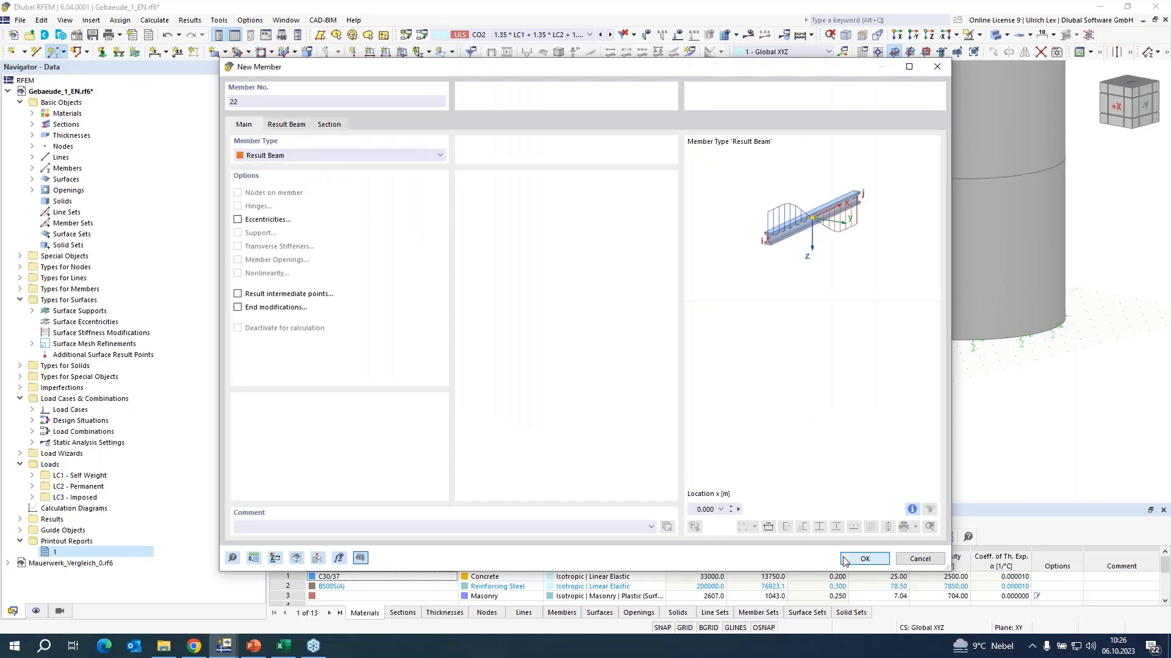
click(865, 559)
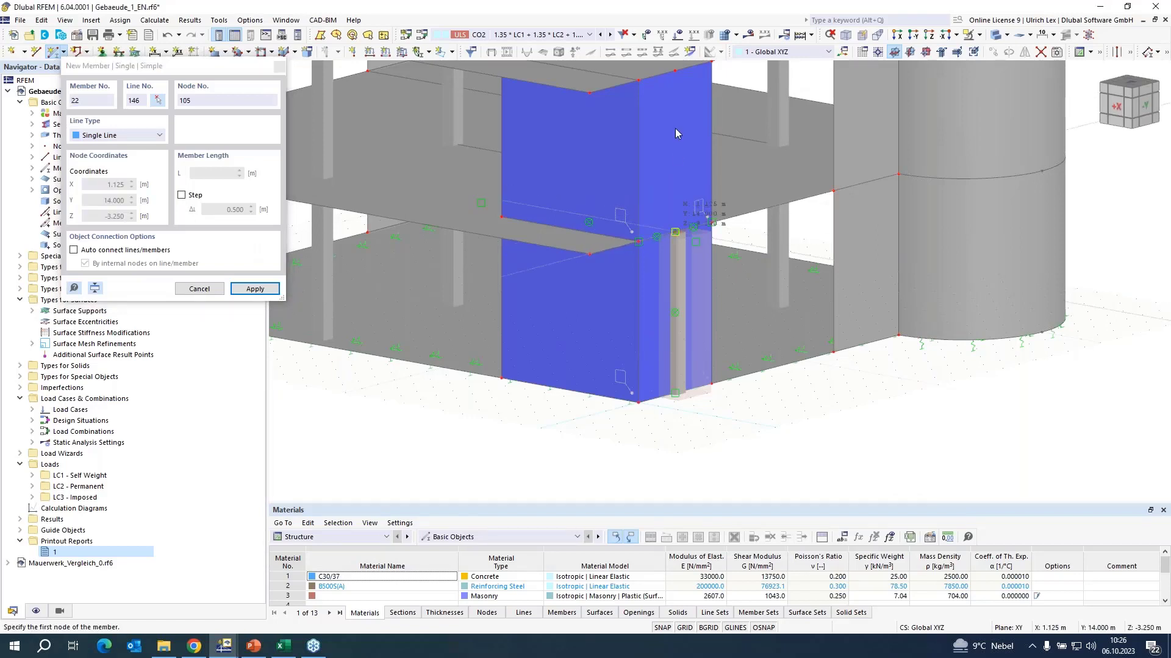
click(675, 70)
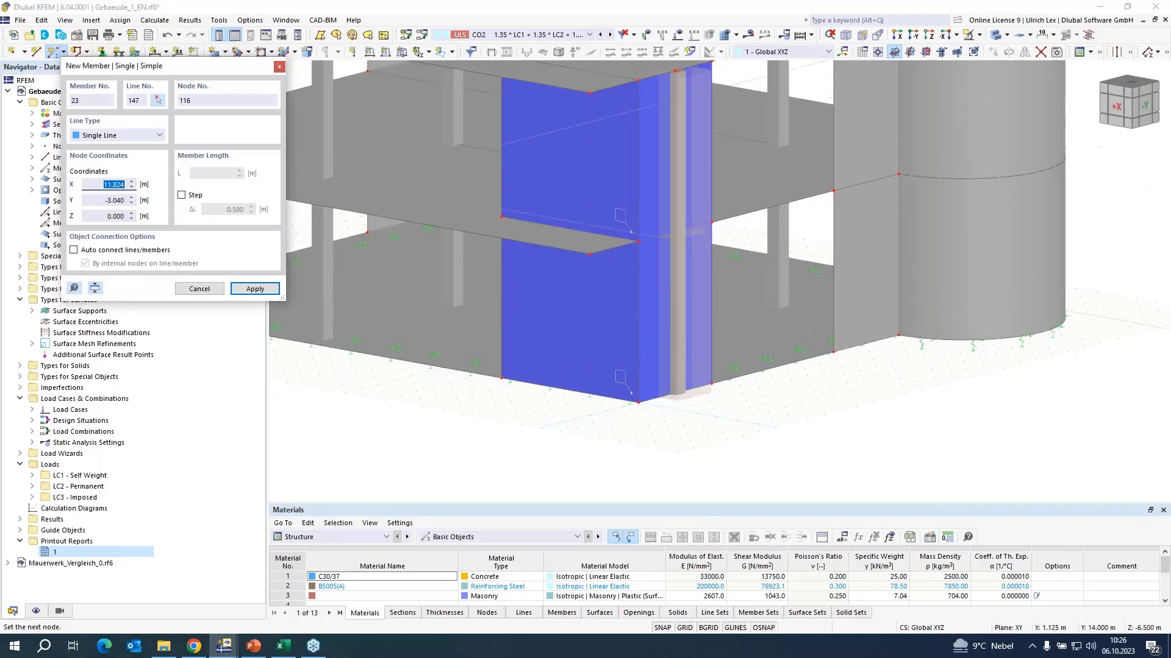
click(202, 290)
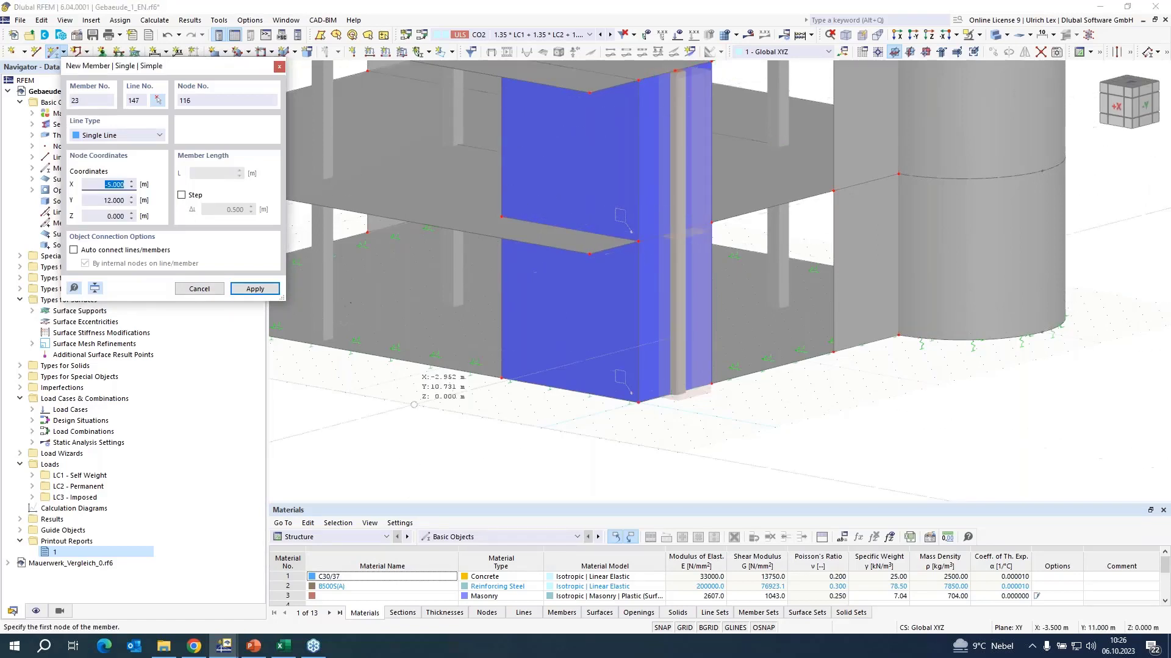
key(Escape)
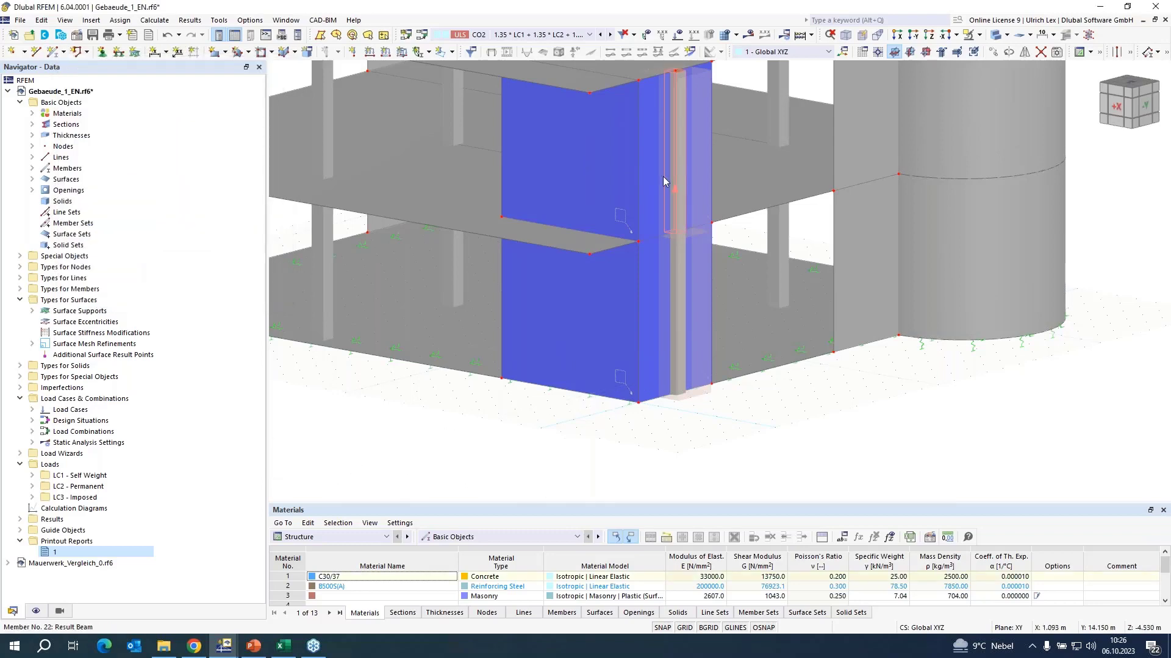
Assign surface 23, the upper-storey corner wall, as the included surface of the upper result beam.
double_click(663, 177)
click(299, 125)
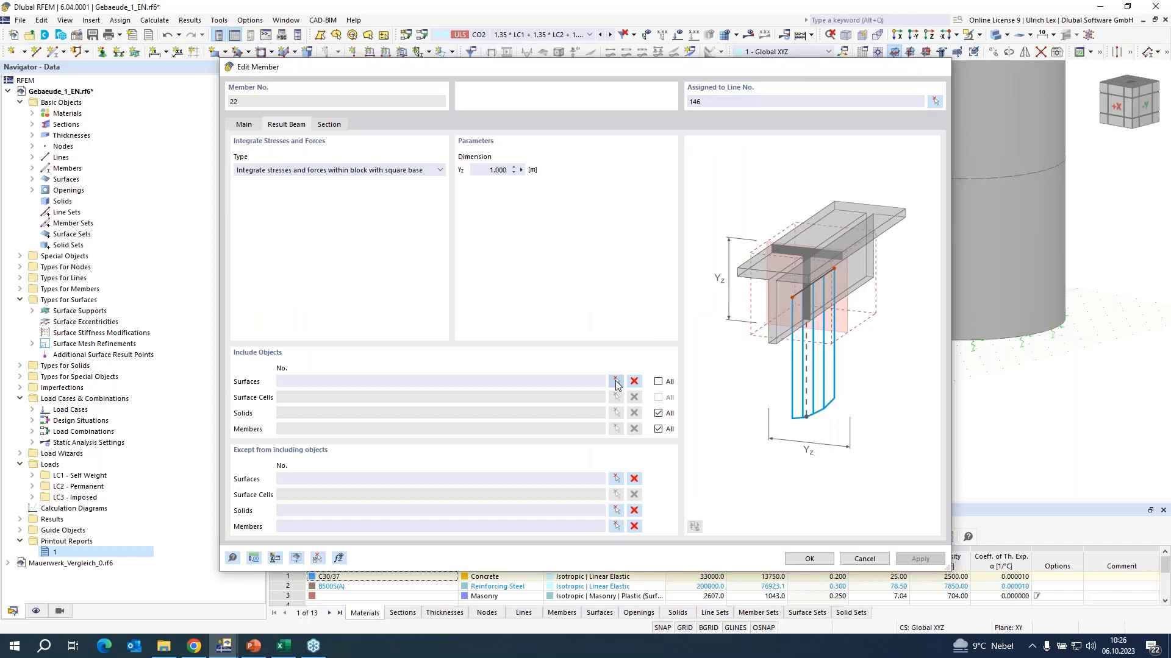
click(616, 383)
click(649, 167)
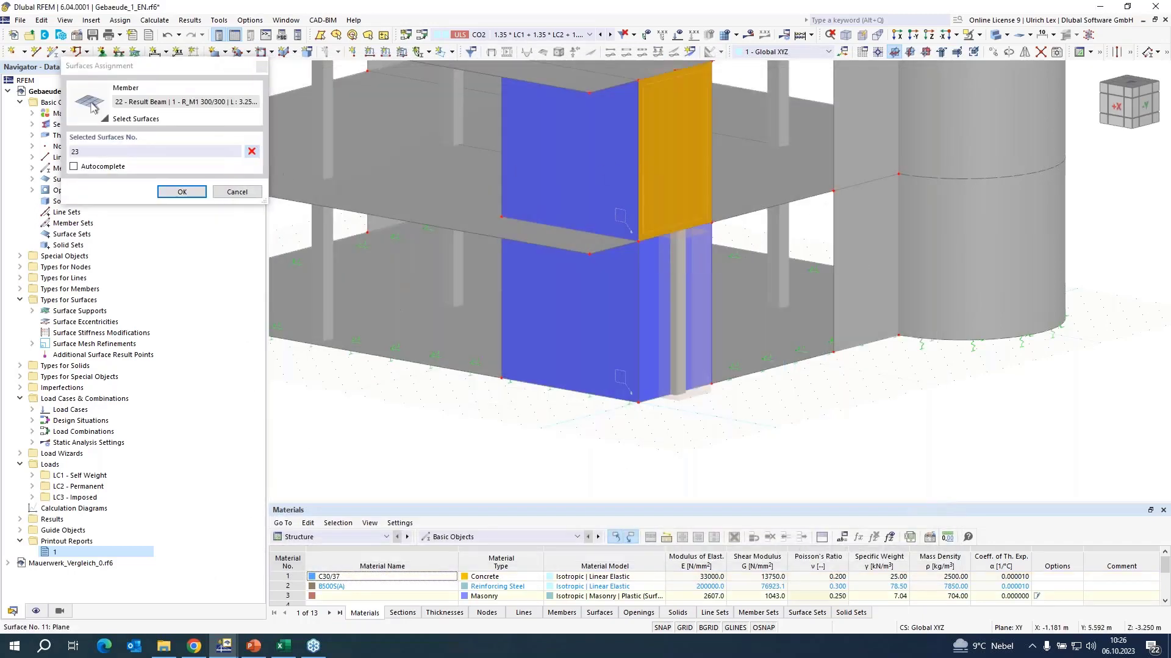
click(182, 192)
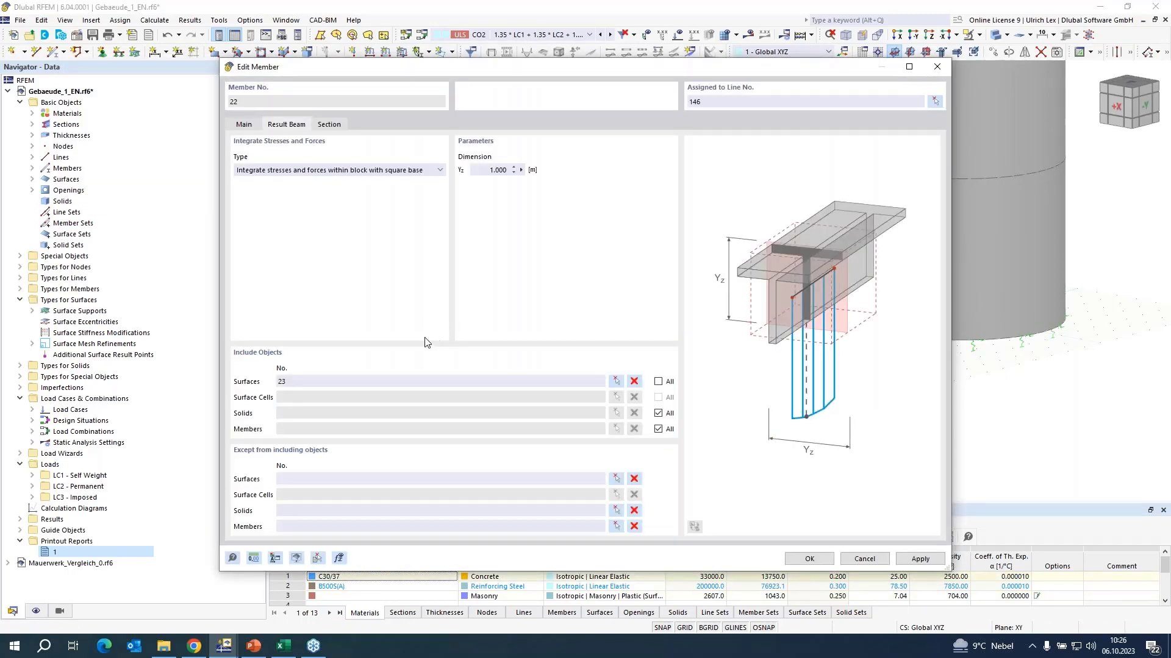
click(828, 560)
scroll(605, 403, down, 3)
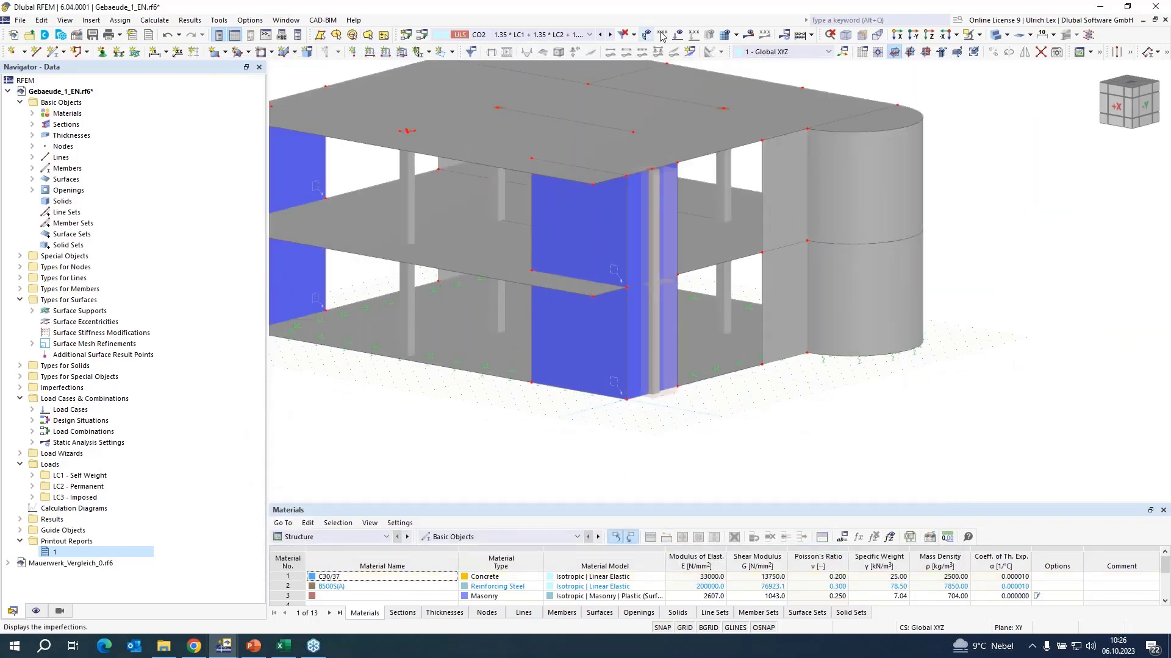
Calculate load combination CO2 and expand the available member results.
click(748, 35)
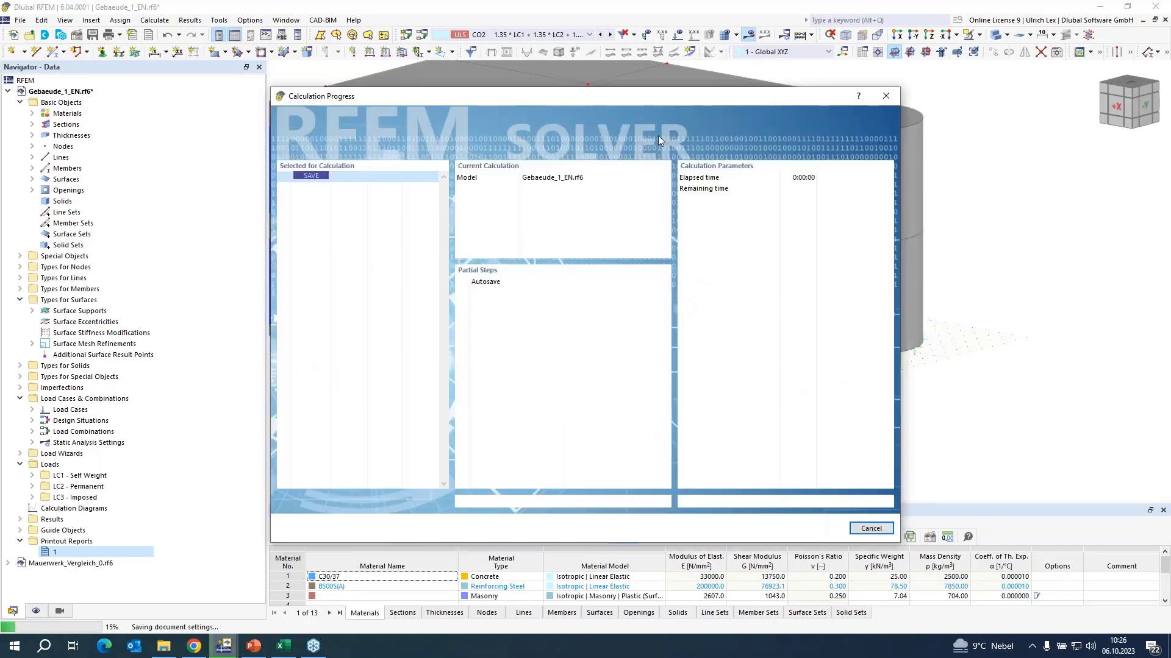
drag(799, 101, 386, 142)
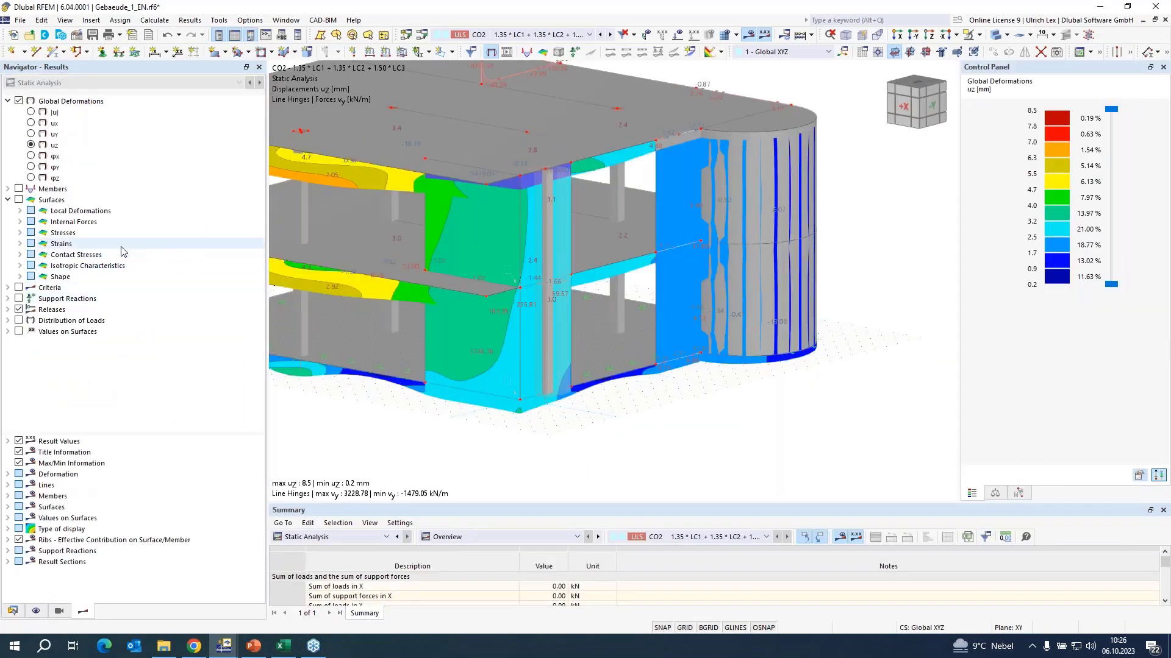
click(8, 190)
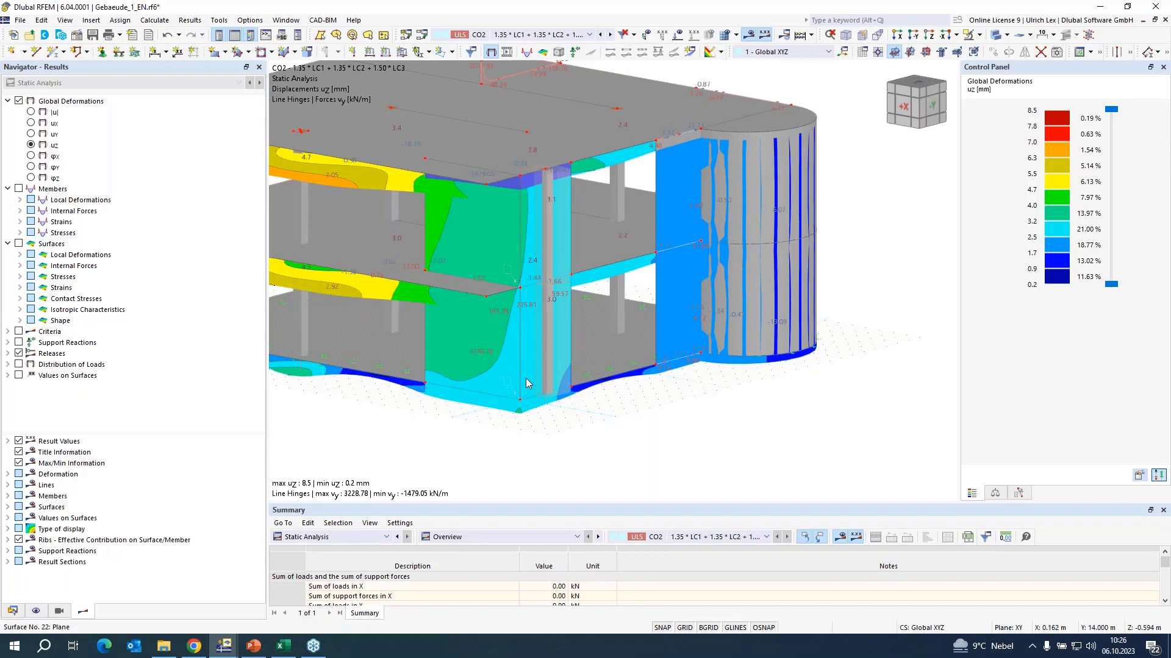
Turn off the opaque solid display of the building so the deformation contours can be seen on the roof slab.
scroll(562, 398, down, 3)
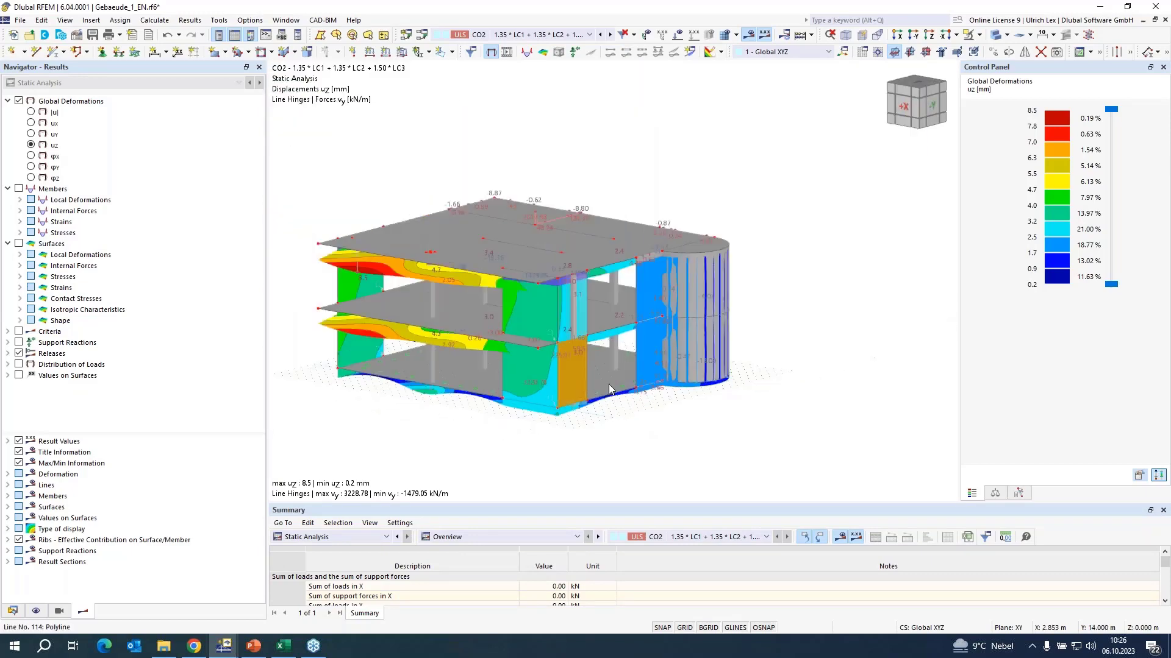
scroll(608, 385, down, 1)
ctrl+middle_drag(756, 220, 723, 357)
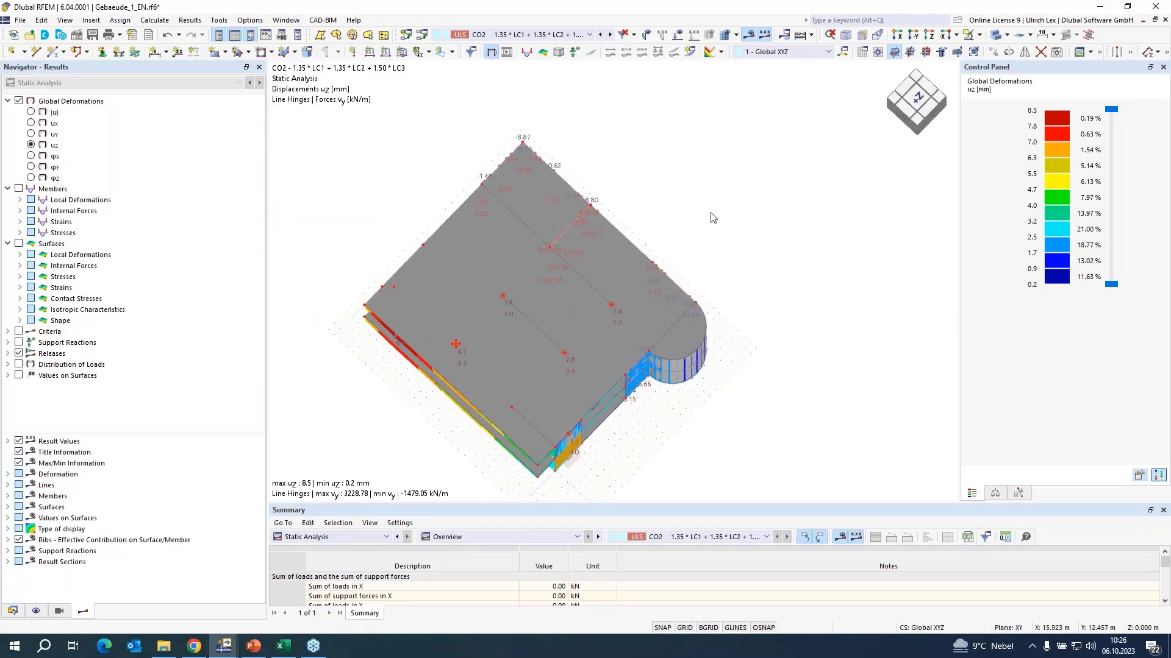
scroll(713, 217, down, 2)
ctrl+middle_drag(754, 237, 755, 252)
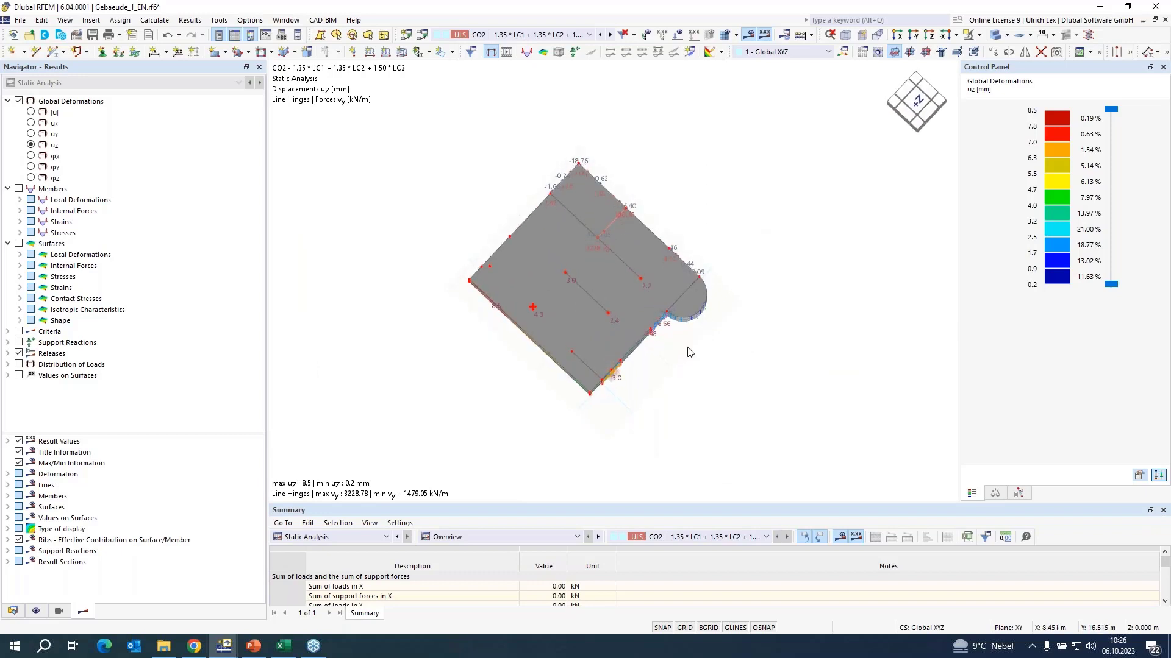
drag(619, 405, 599, 350)
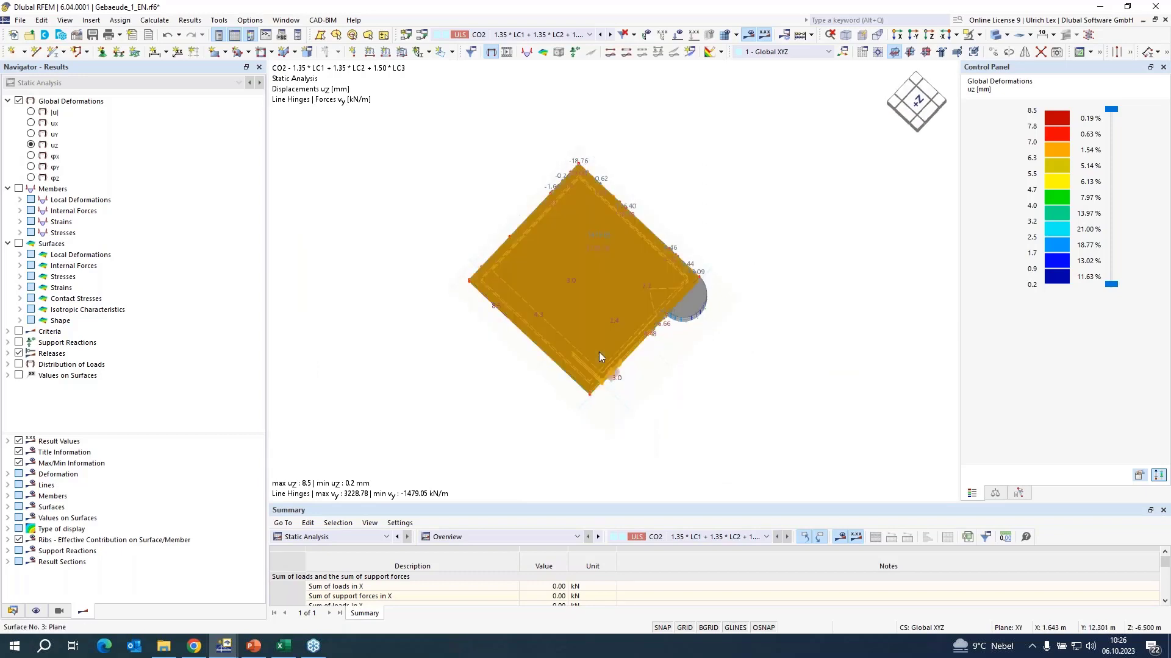
click(803, 124)
click(995, 36)
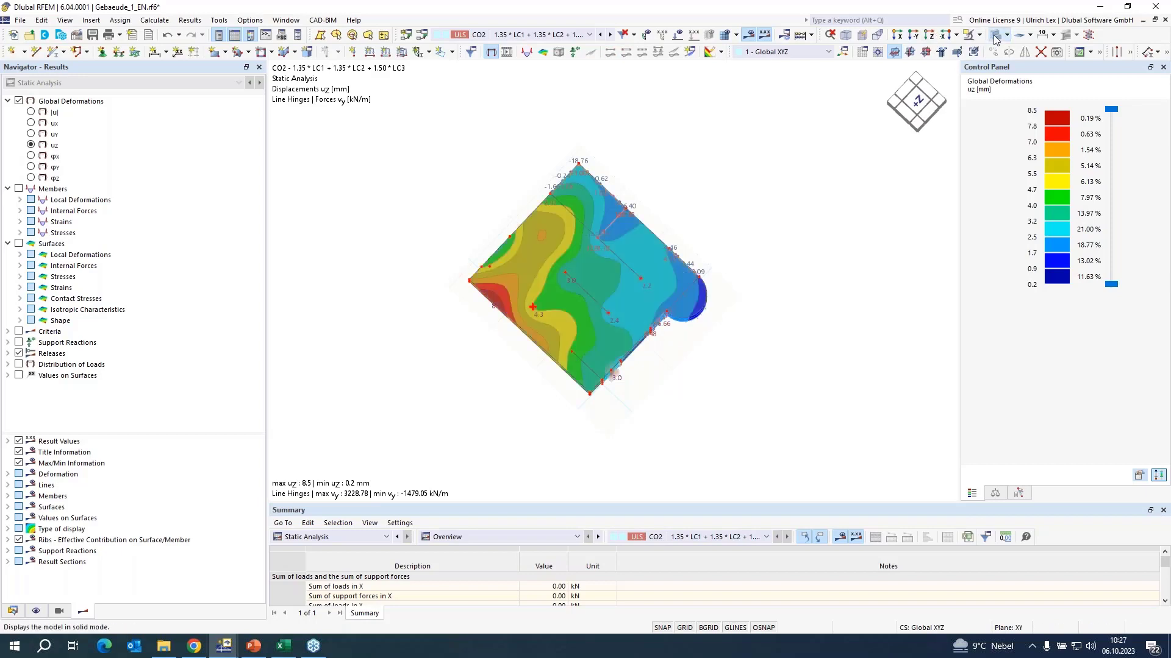
Isolate the two-storey corner wall together with its result beams in visibility mode.
scroll(610, 381, up, 2)
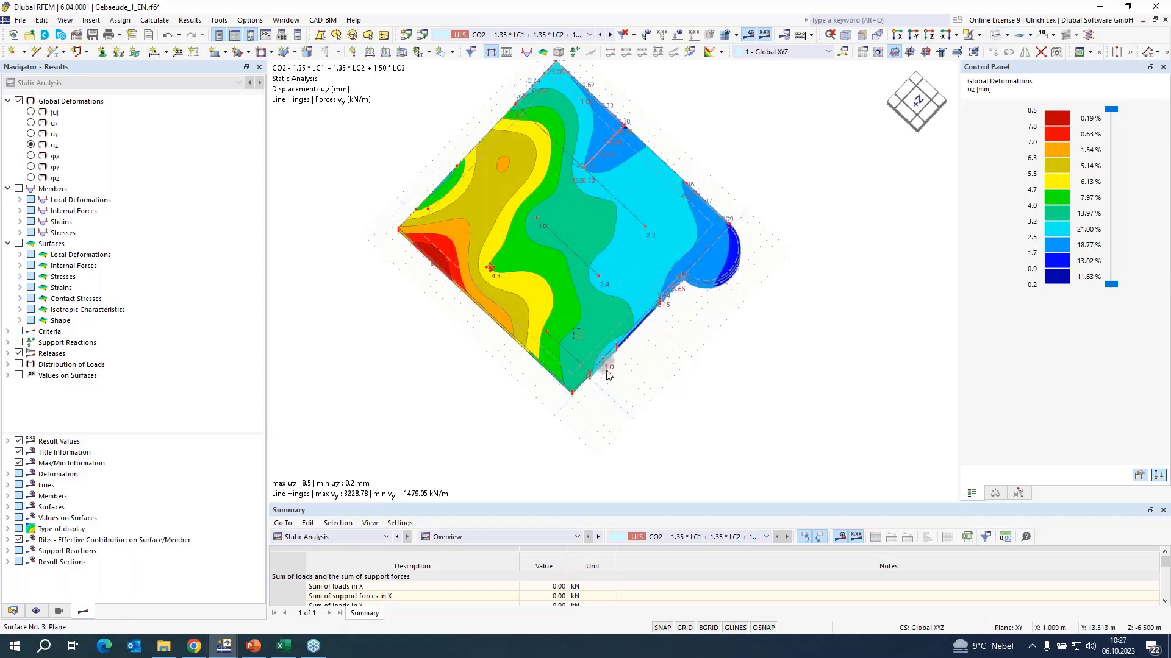
click(607, 374)
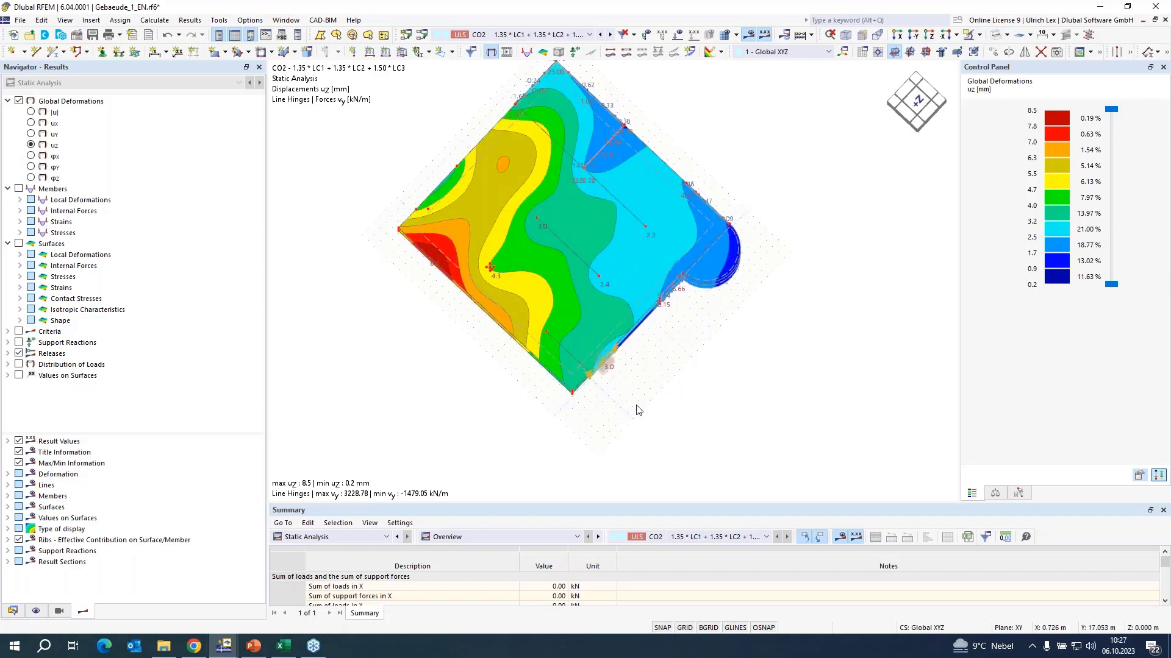
click(993, 52)
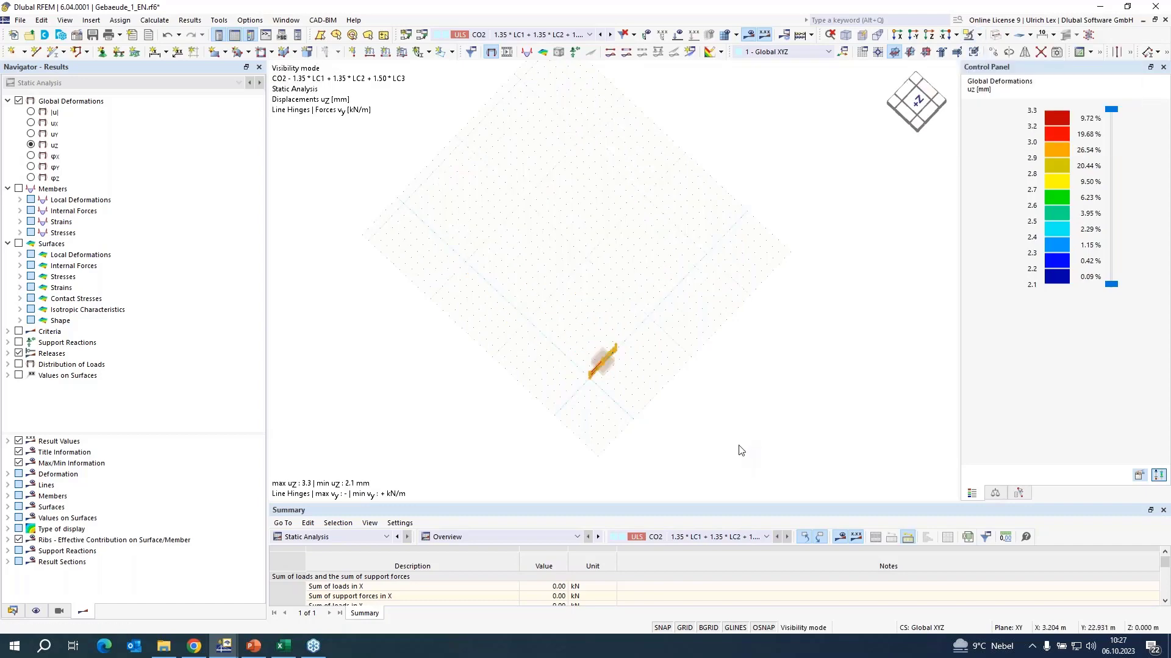
Display the member axial force N on the isolated result beams and examine its distribution over both storeys.
ctrl+middle_drag(739, 439, 697, 269)
scroll(671, 392, up, 3)
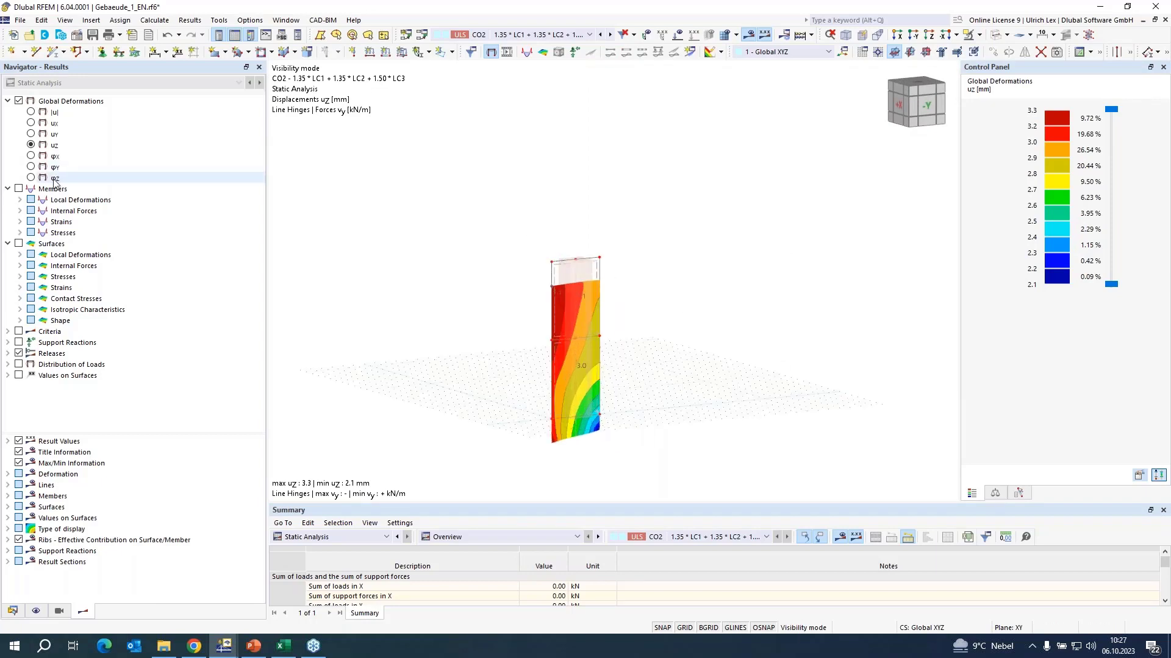
click(18, 189)
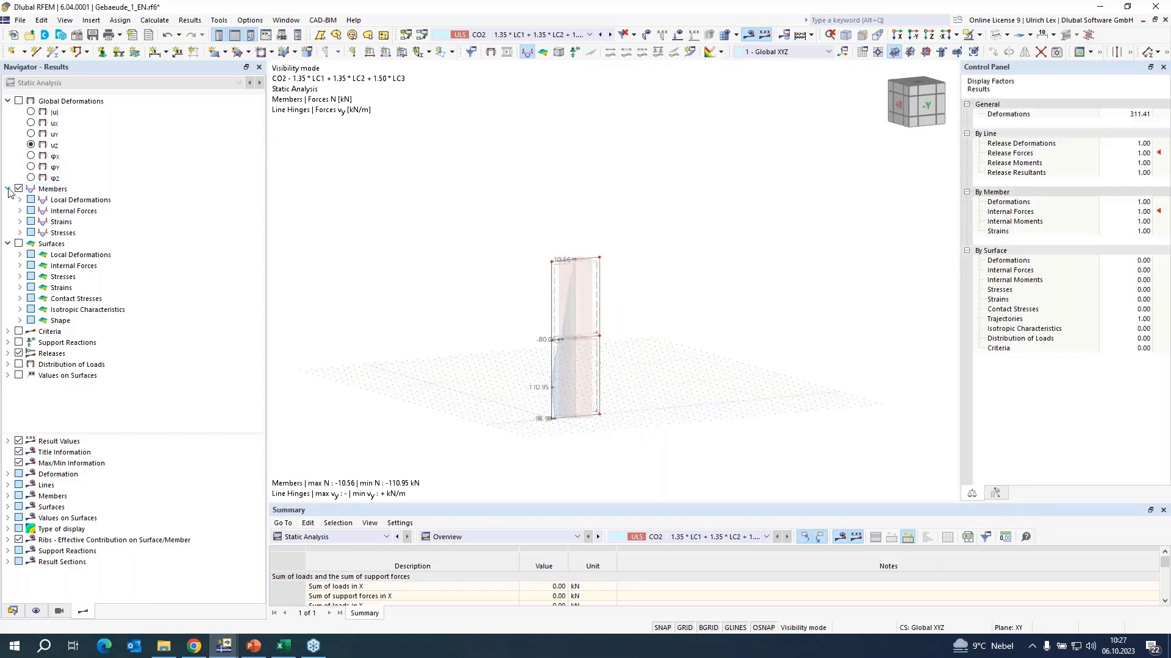
click(20, 211)
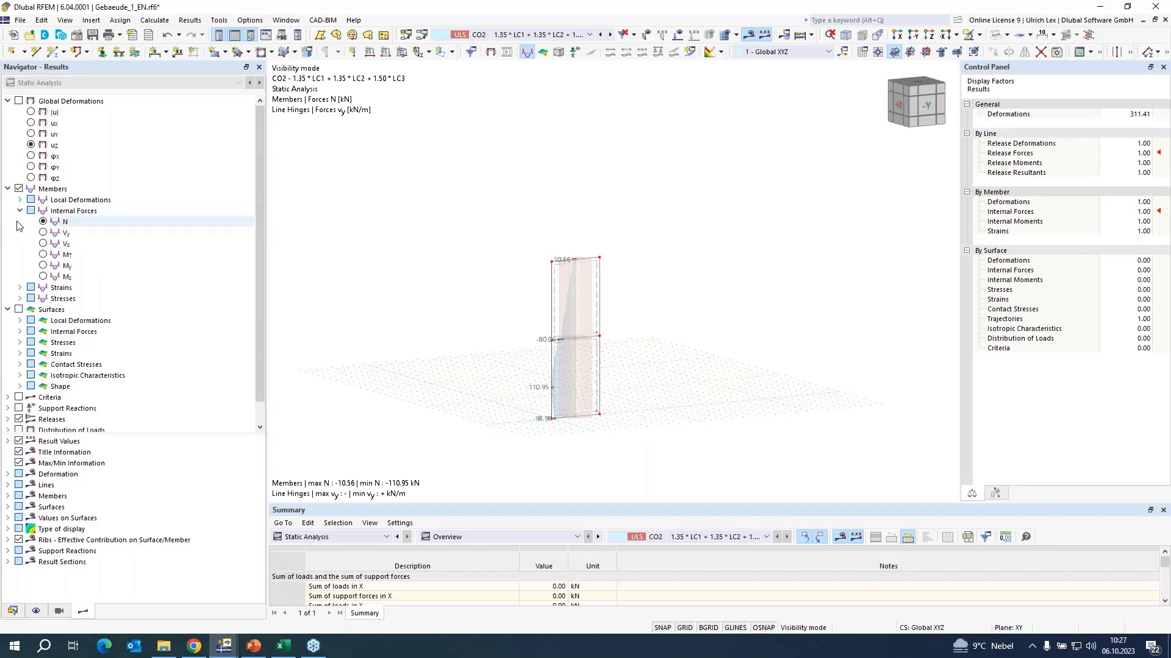
scroll(665, 217, down, 1)
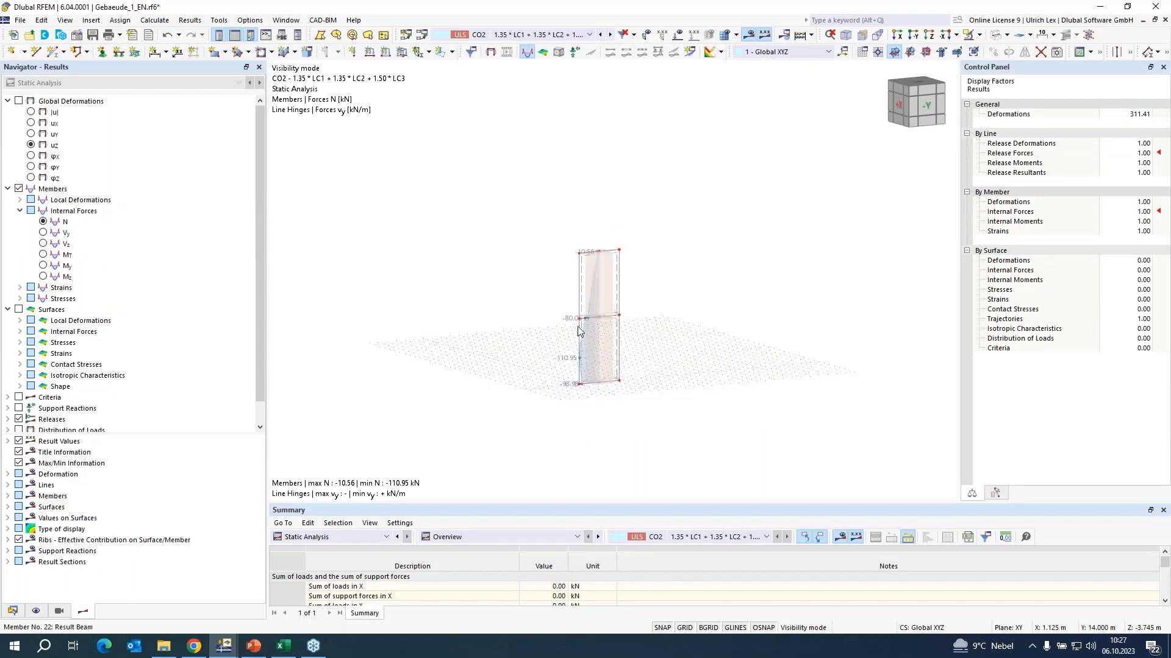
ctrl+middle_drag(559, 373, 557, 398)
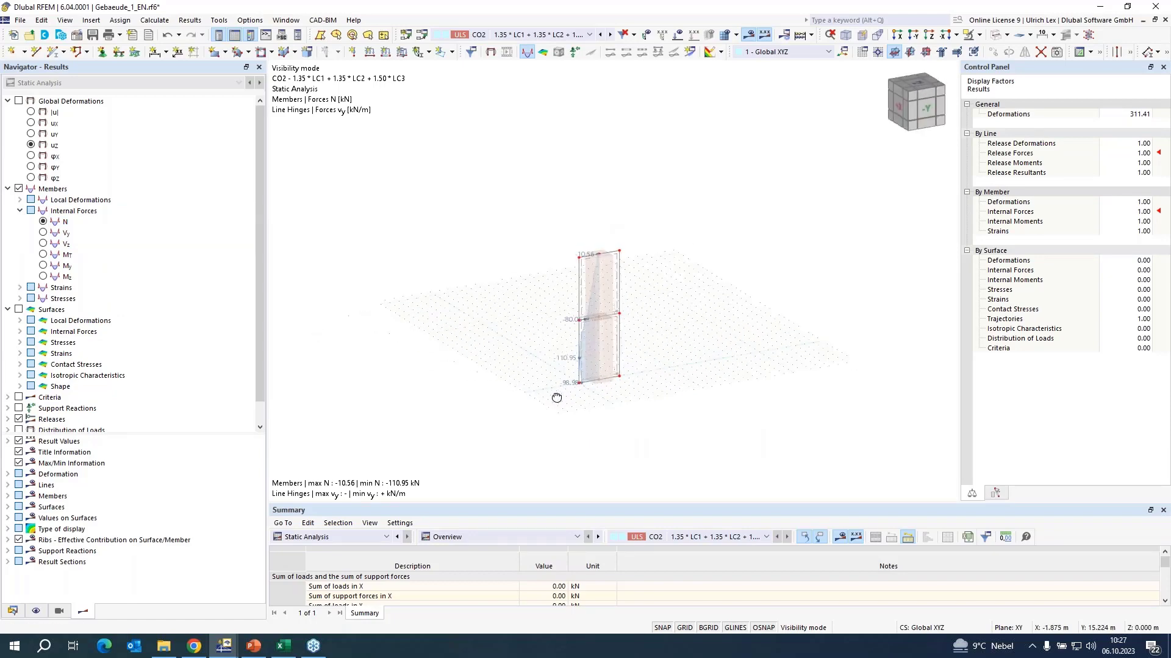
right_click(557, 397)
click(669, 348)
scroll(642, 379, up, 4)
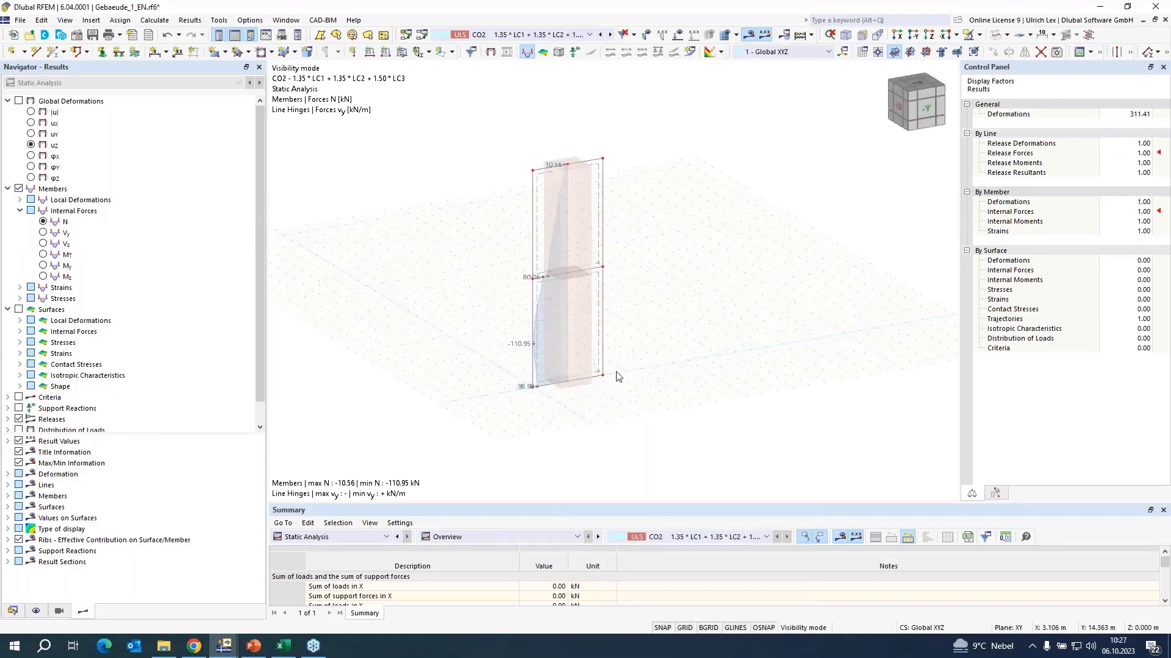
Switch the member results to bending moment Mz and inspect the diagram along both result beams.
click(43, 276)
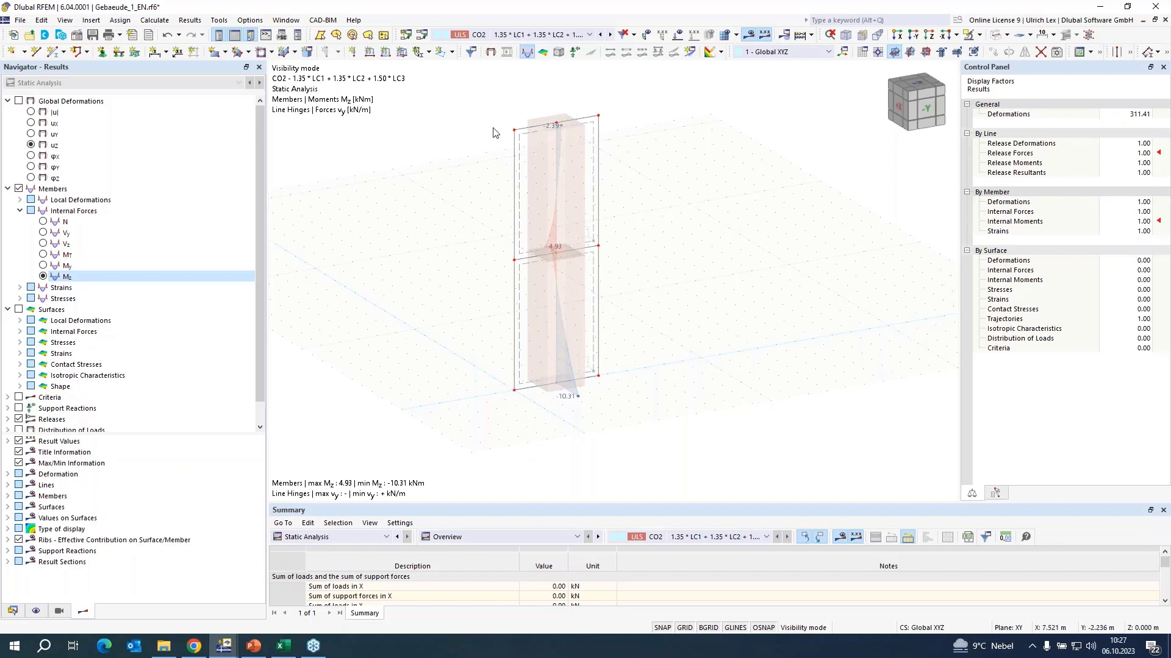
scroll(504, 103, up, 2)
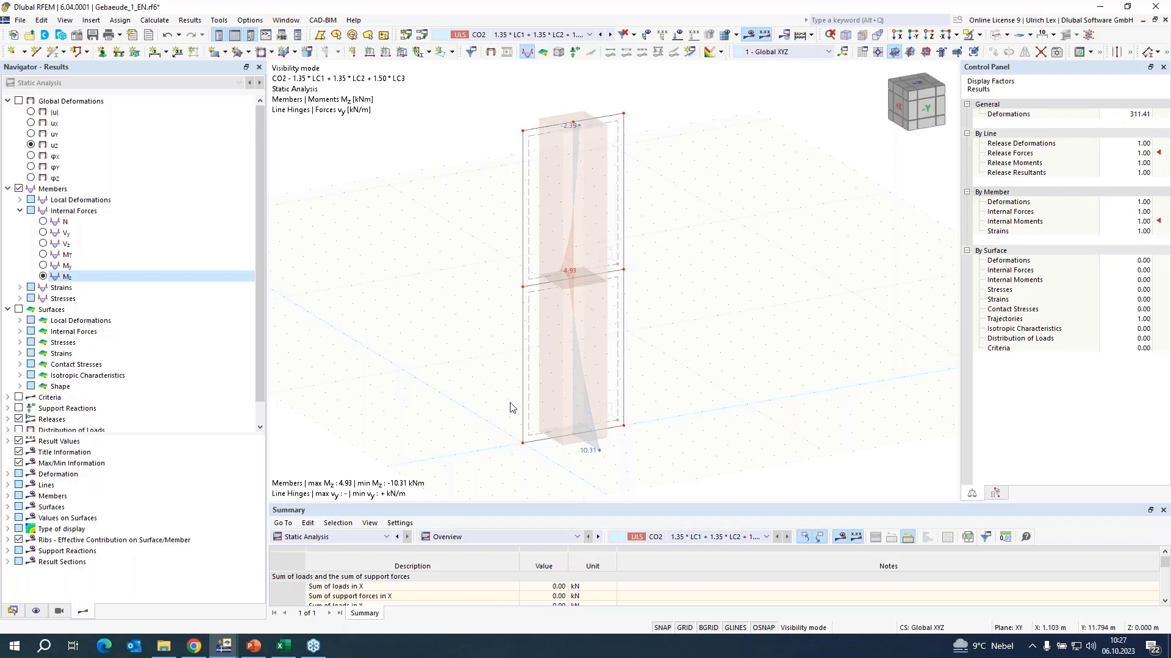
scroll(612, 405, up, 1)
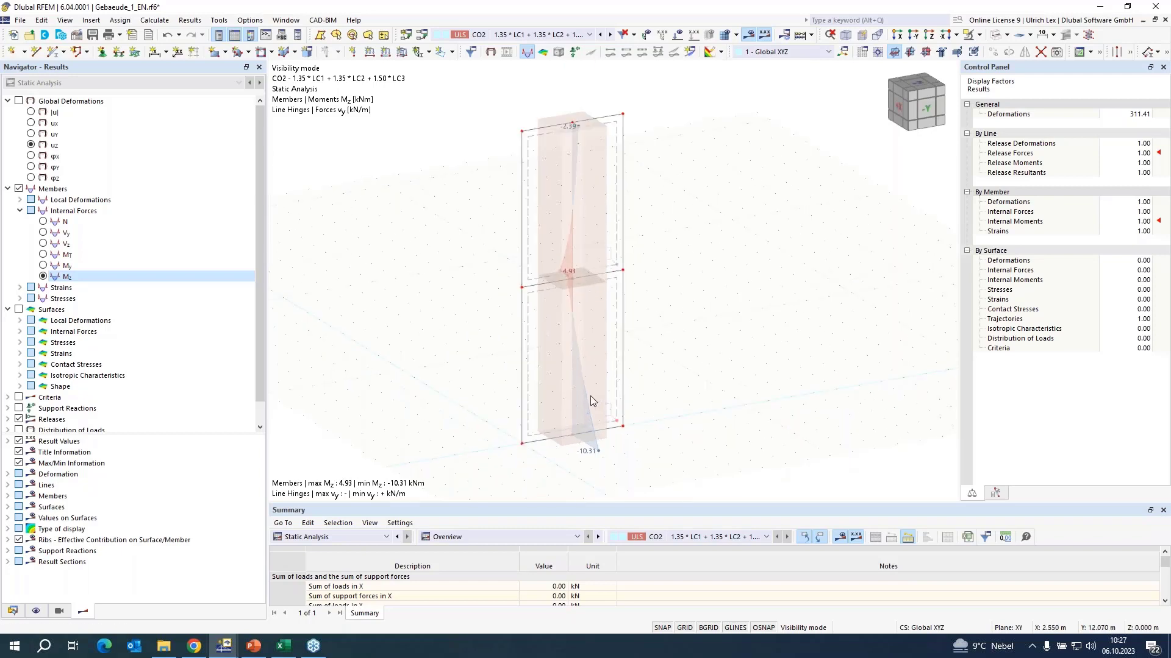
scroll(638, 384, down, 1)
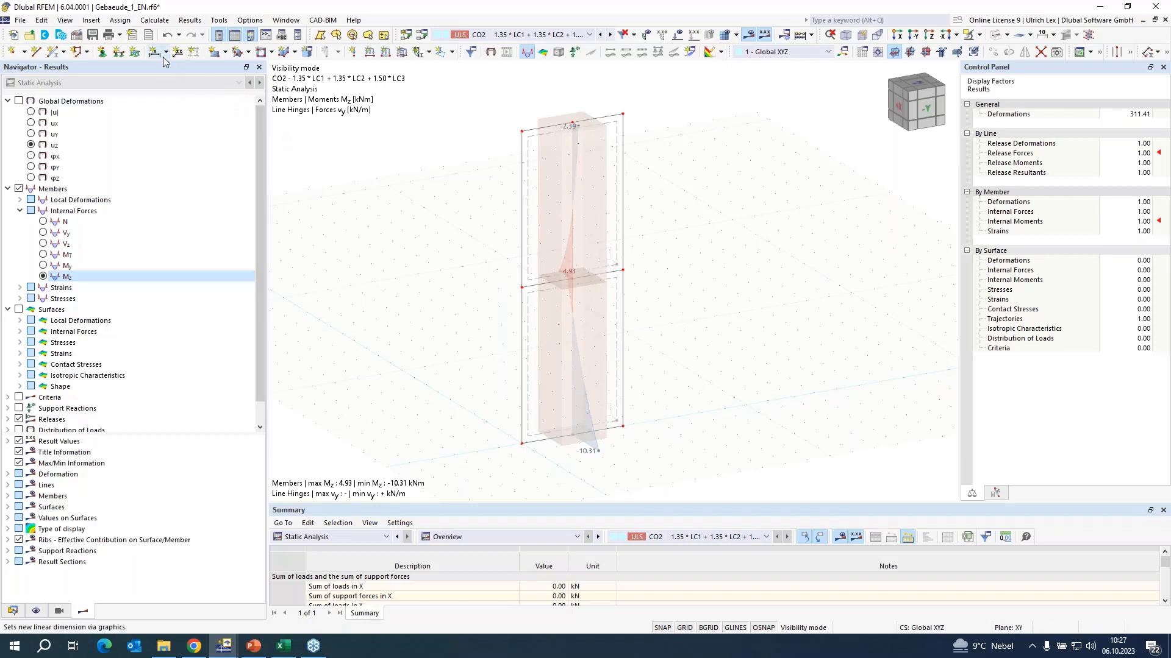
Send the Mz graphic to printout report 1 as a window-filling picture, check its page in the report, and close the report.
click(120, 37)
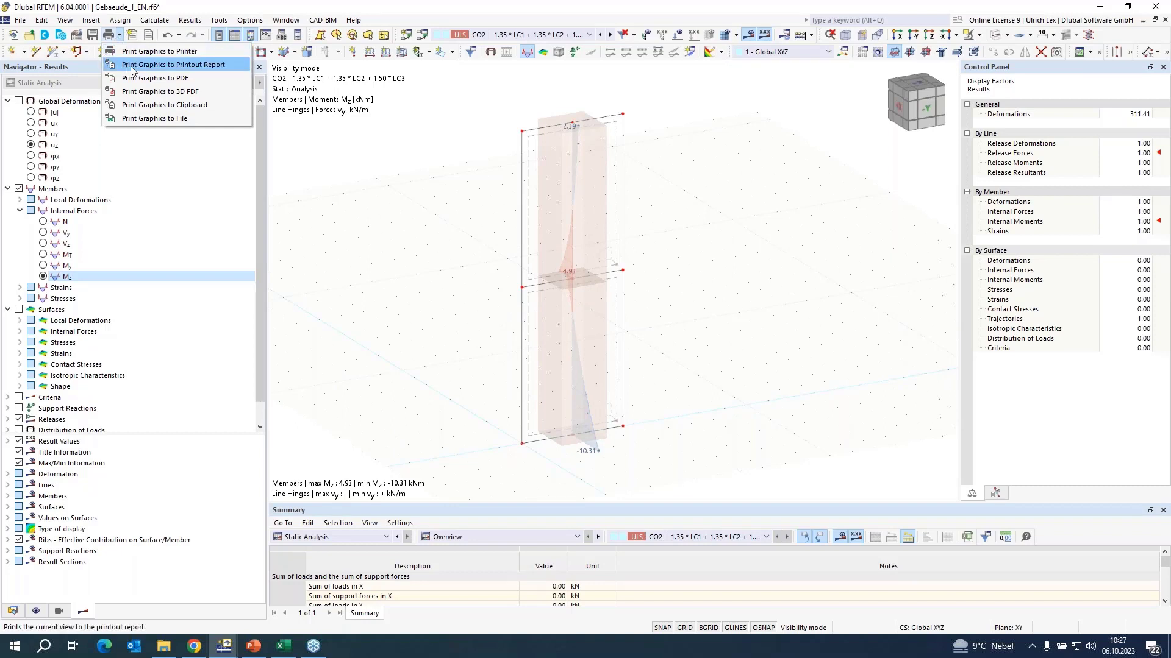
click(165, 69)
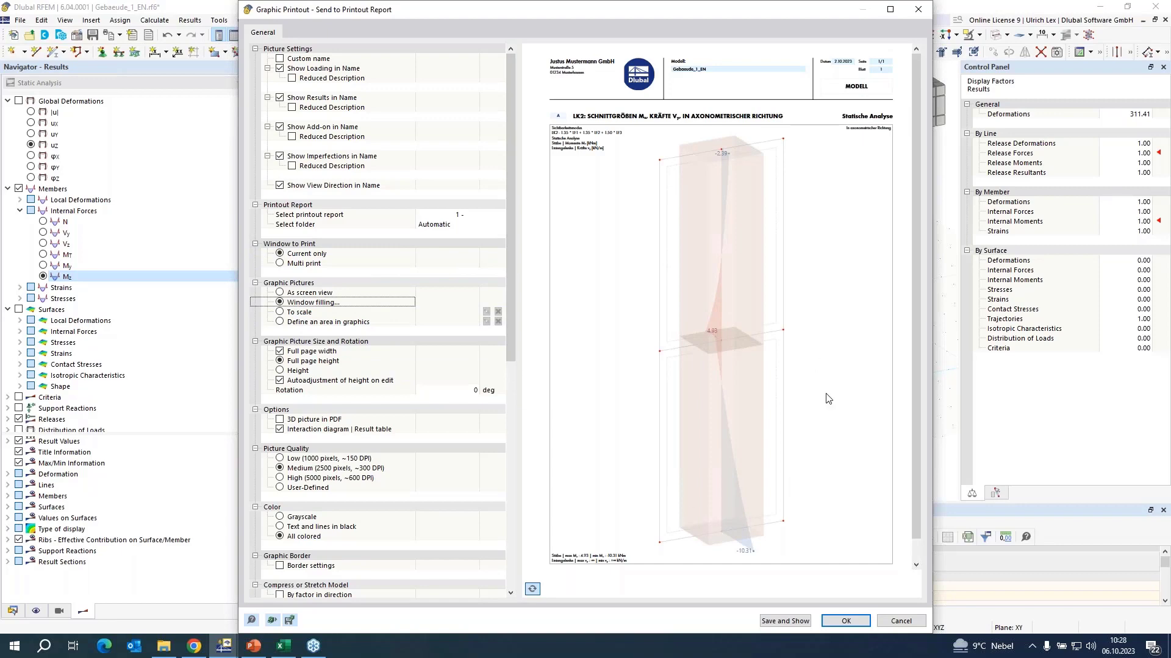
click(768, 623)
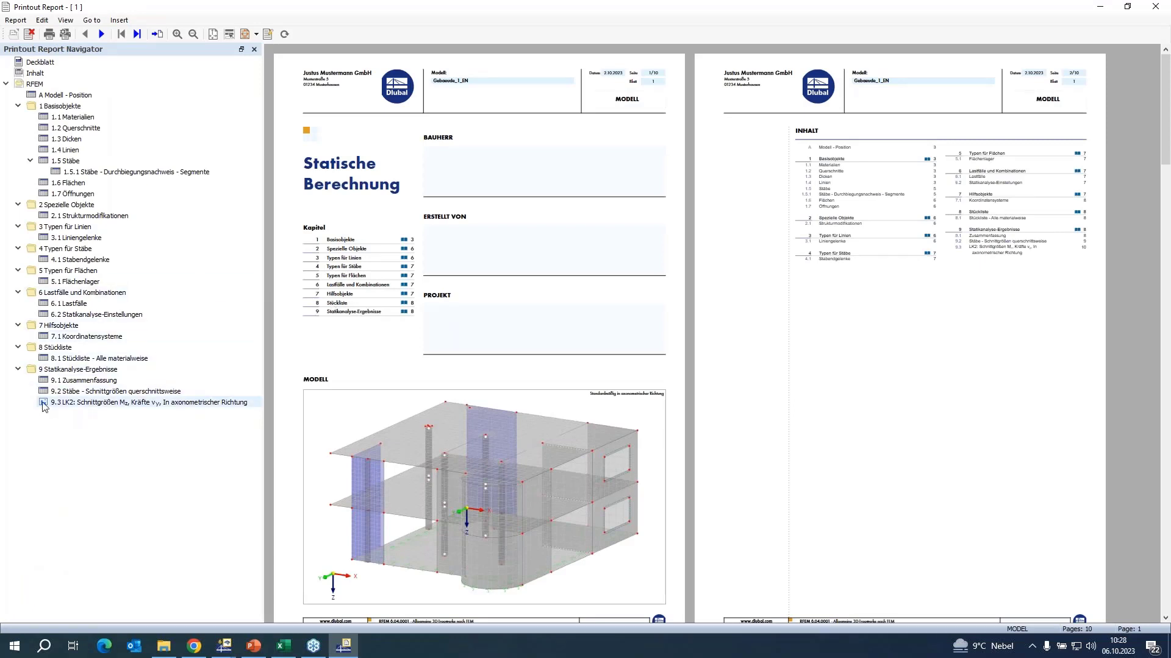
click(77, 403)
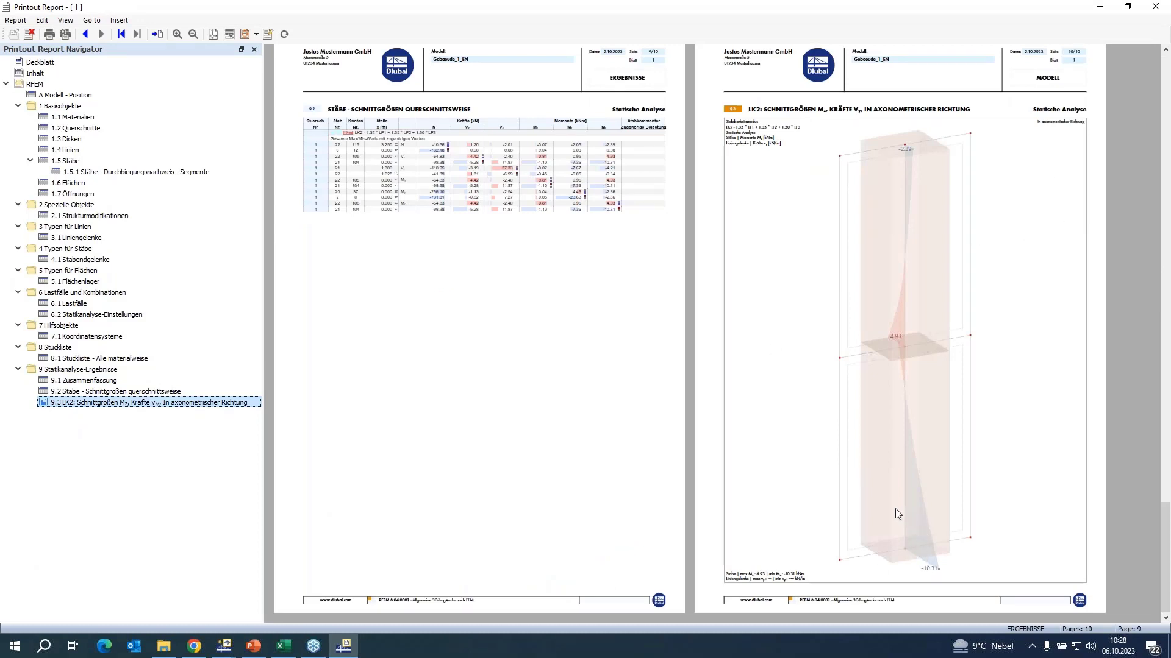
click(1153, 8)
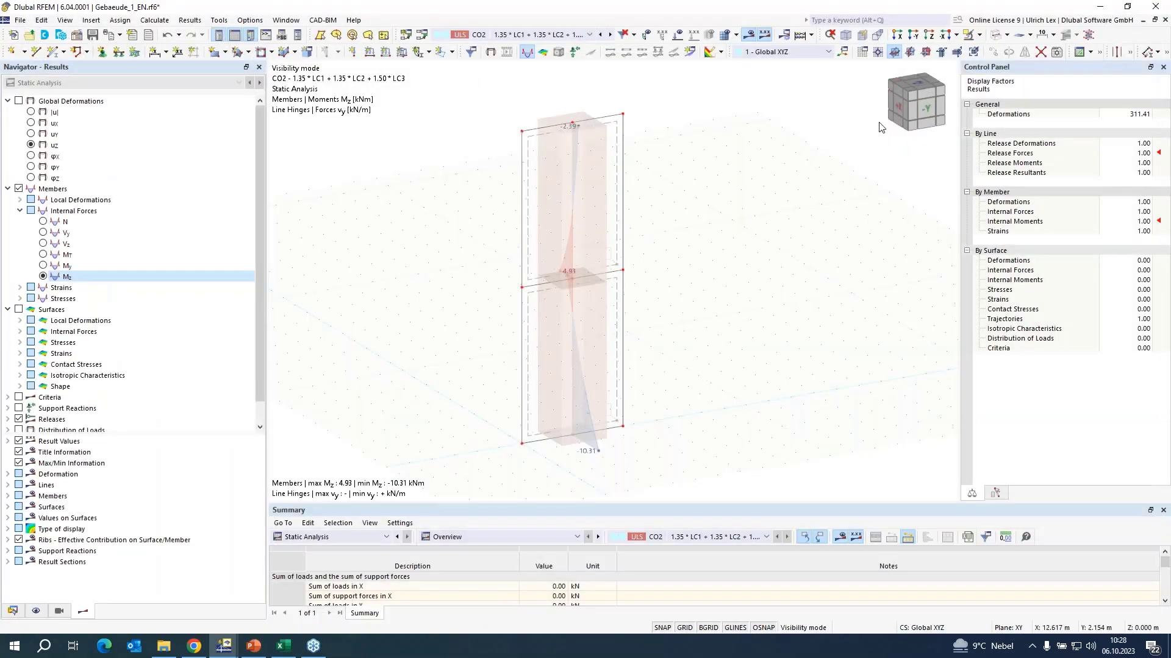
Cancel visibility mode to show the entire building again.
click(979, 35)
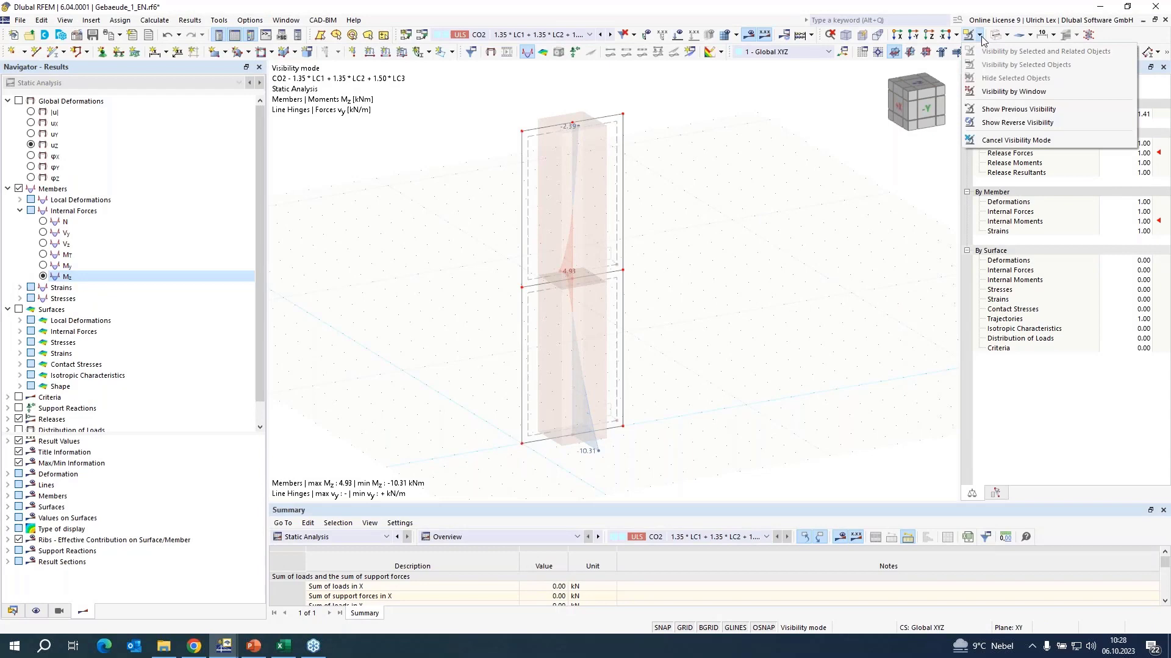
click(989, 141)
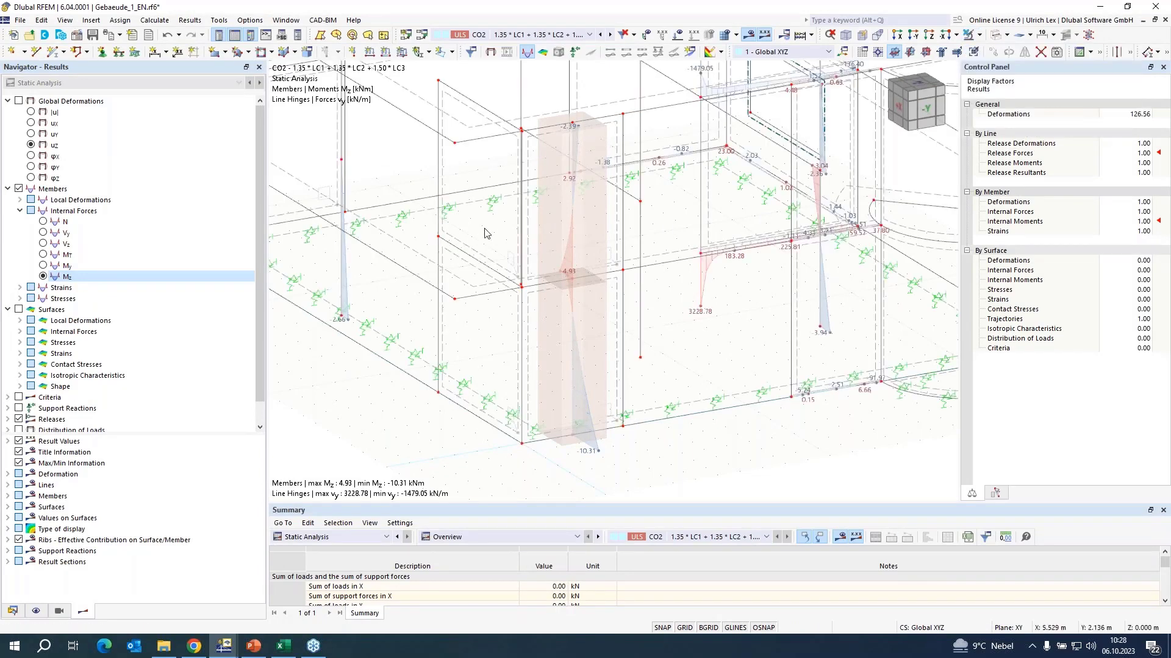
scroll(486, 235, down, 4)
ctrl+middle_drag(396, 302, 669, 332)
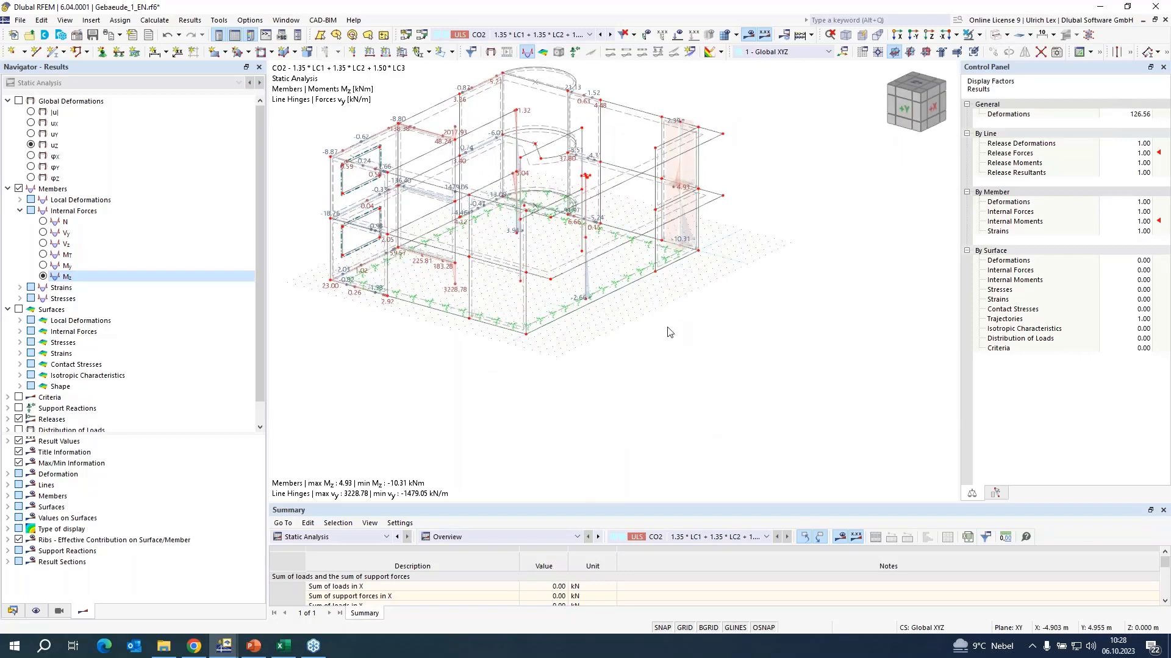
Display the global deformations |u| of the building and examine the walls and slabs.
click(19, 101)
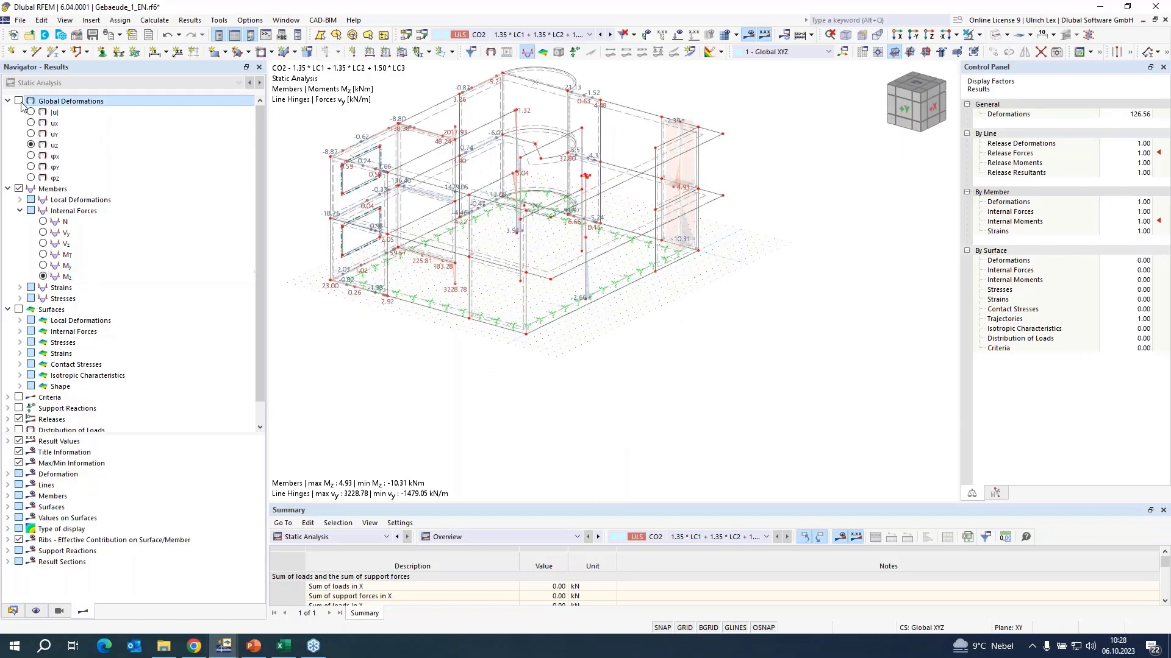
click(30, 112)
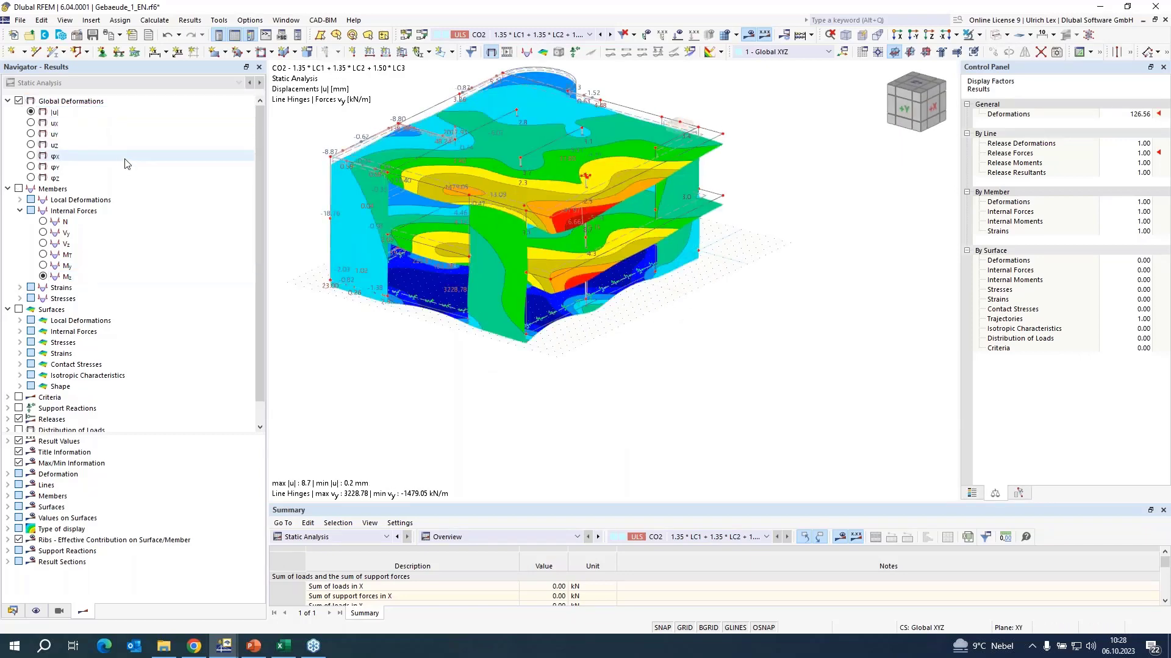
scroll(473, 254, up, 5)
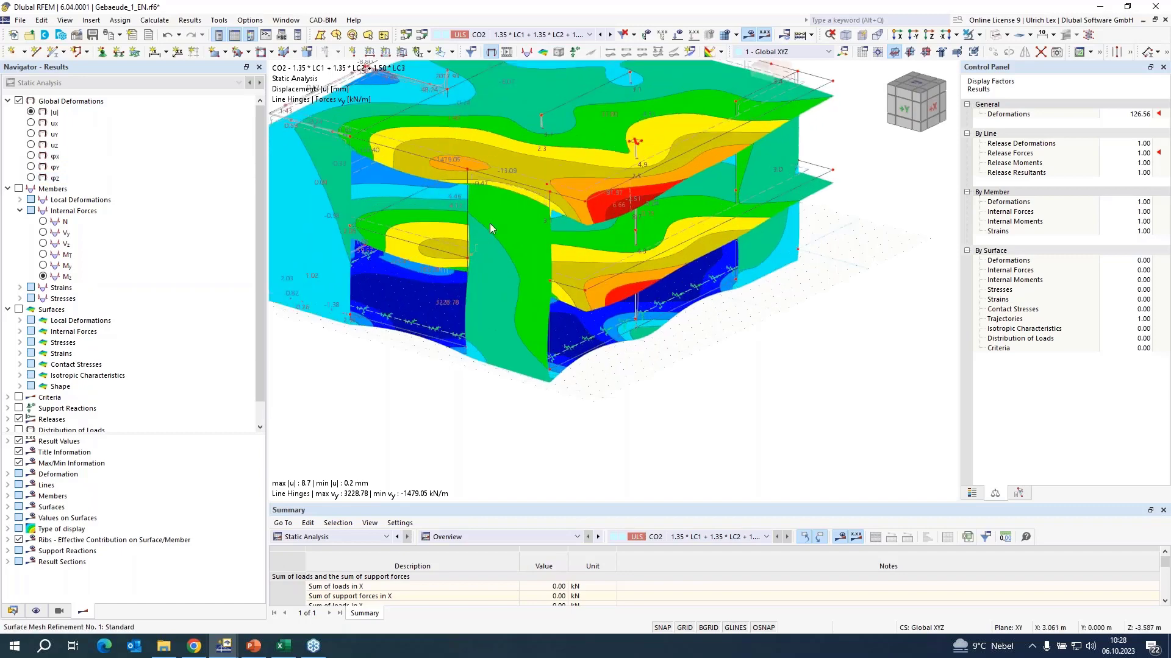
right_click(509, 180)
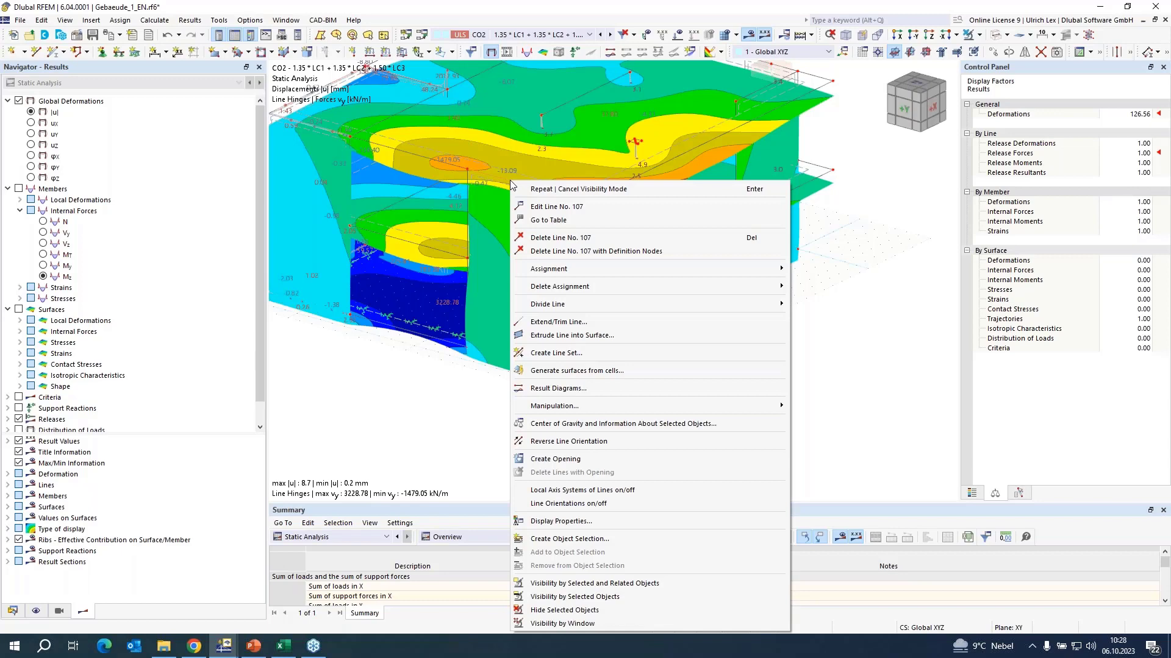
click(420, 382)
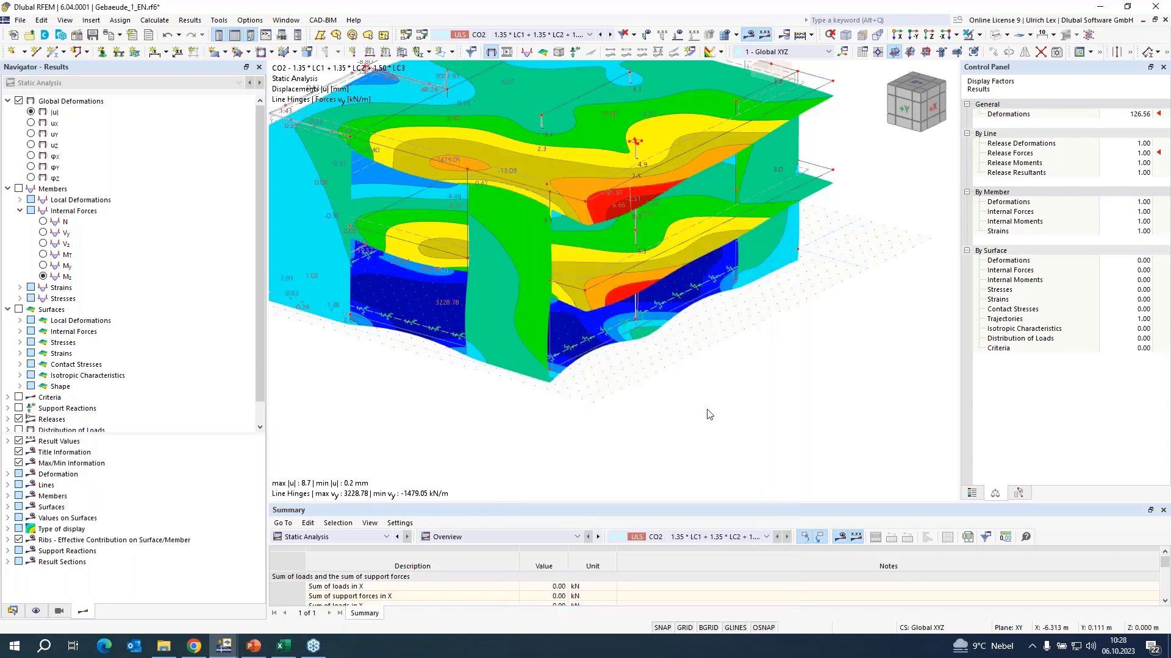
ctrl+middle_drag(710, 415, 528, 276)
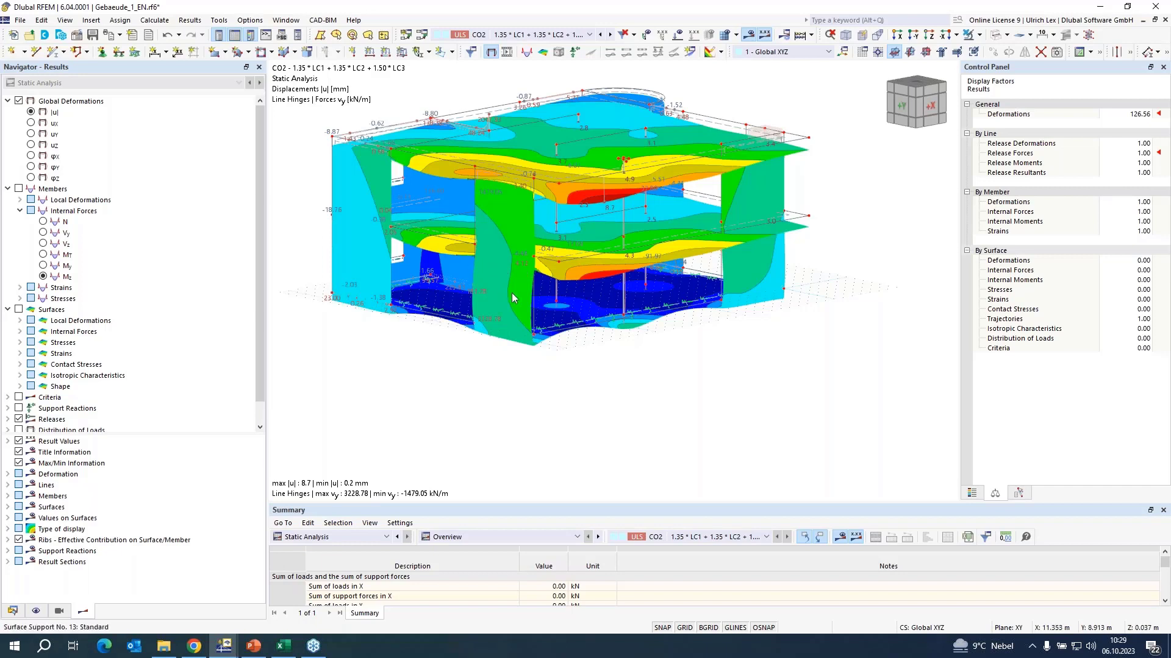
scroll(491, 251, up, 5)
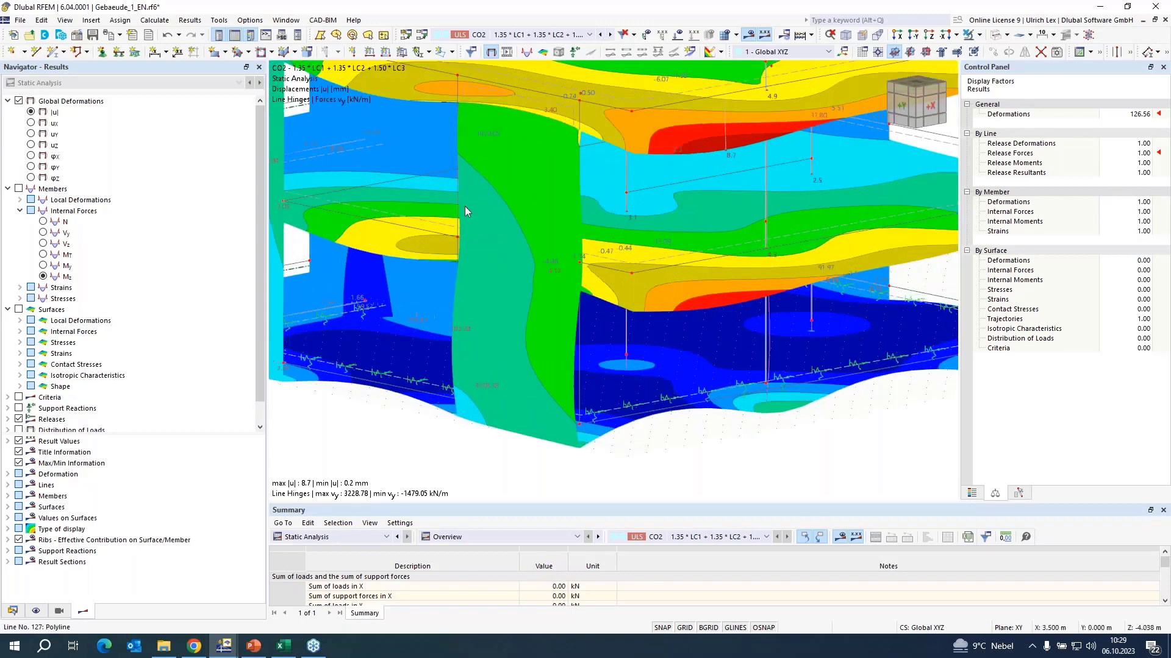
right_click(471, 244)
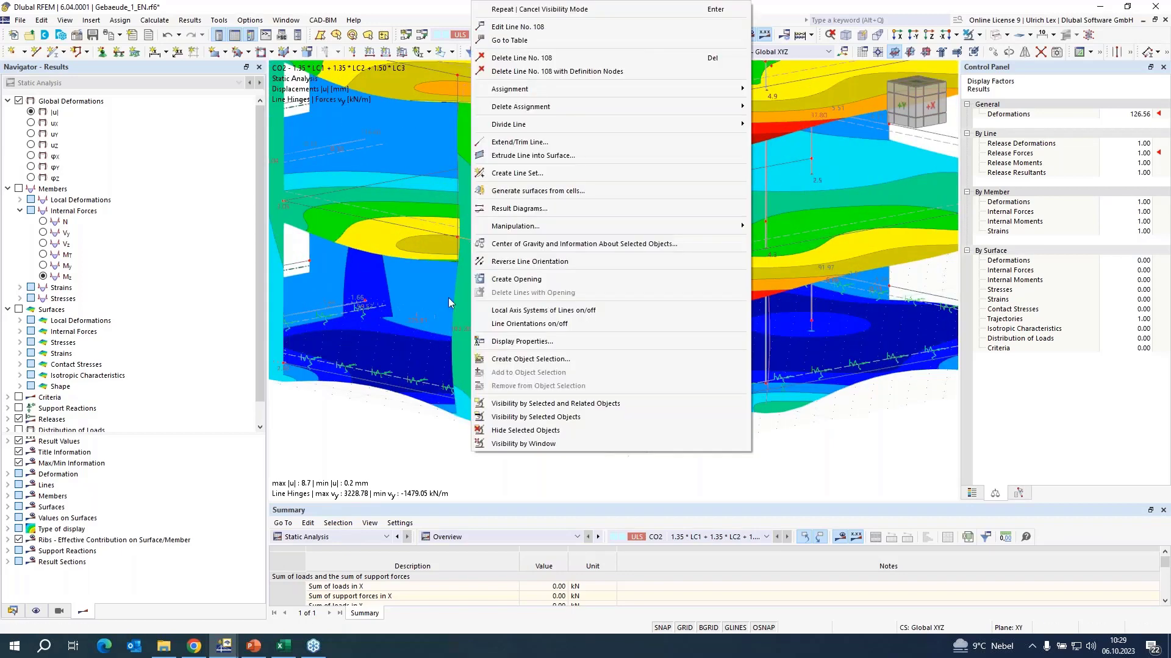
click(367, 452)
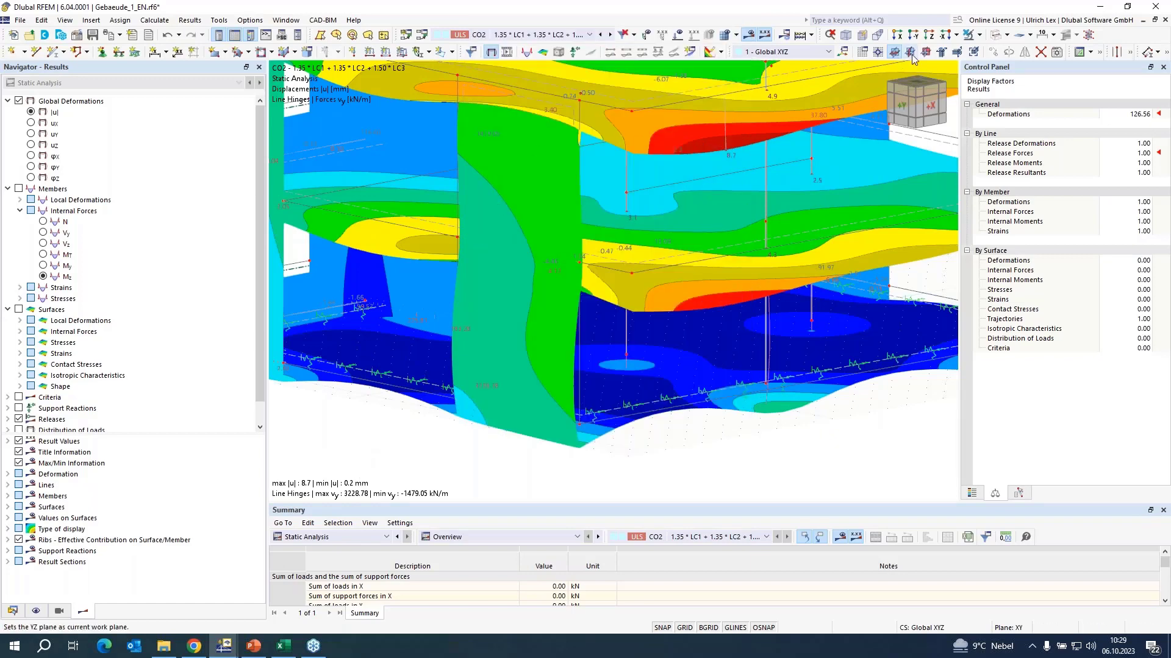
Switch the building to solid shaded rendering and turn off the results display.
click(995, 34)
scroll(697, 82, up, 6)
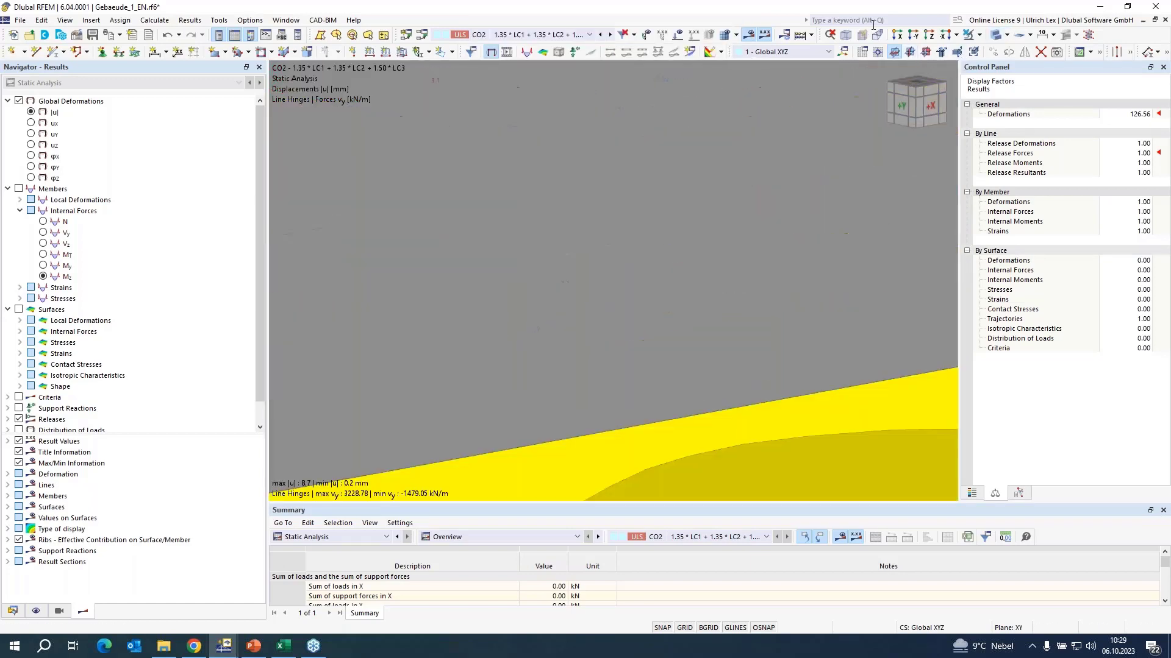
scroll(818, 145, down, 8)
scroll(831, 147, down, 1)
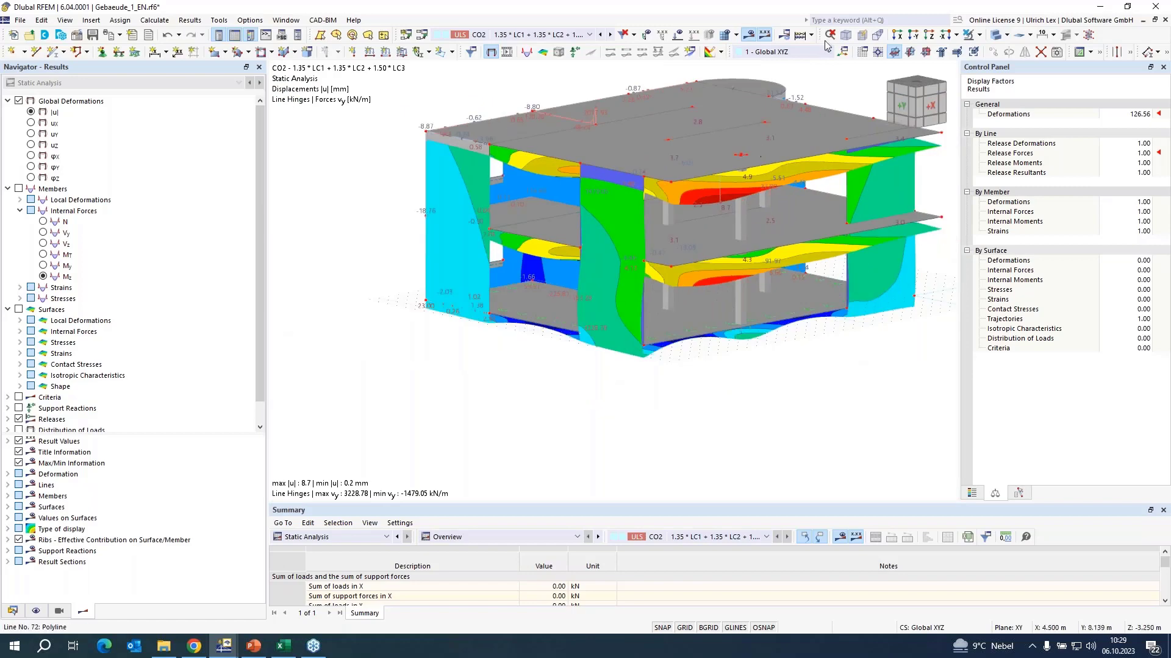
click(749, 35)
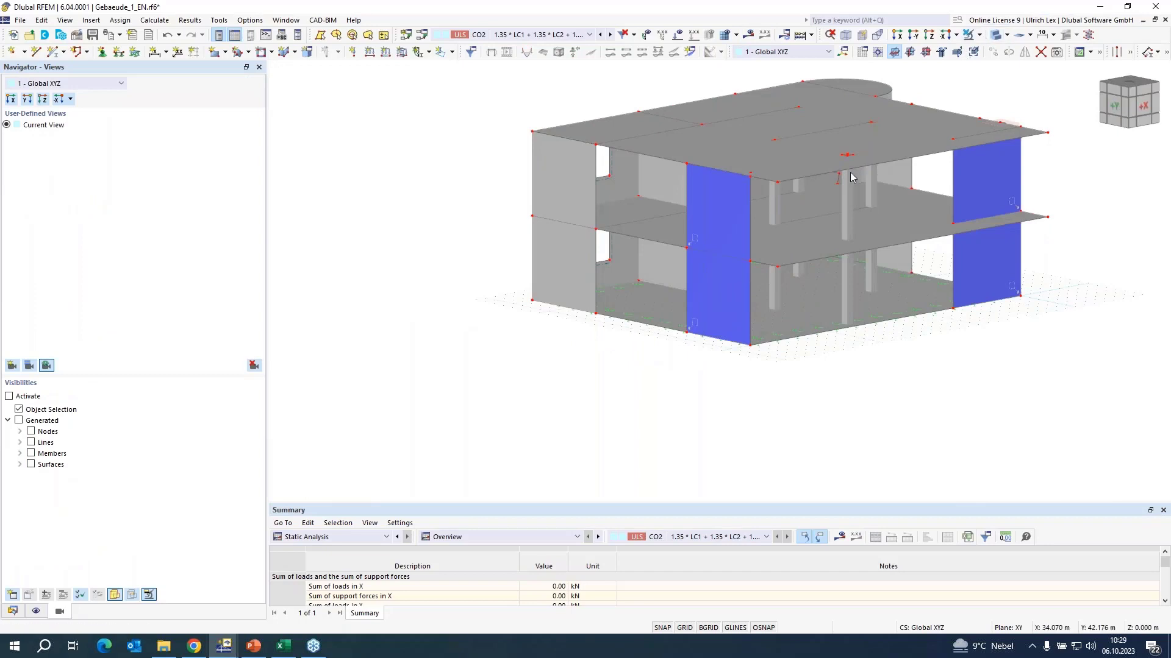
Open the result diagrams for line No. 108 along the top edge of the lower masonry wall.
click(737, 290)
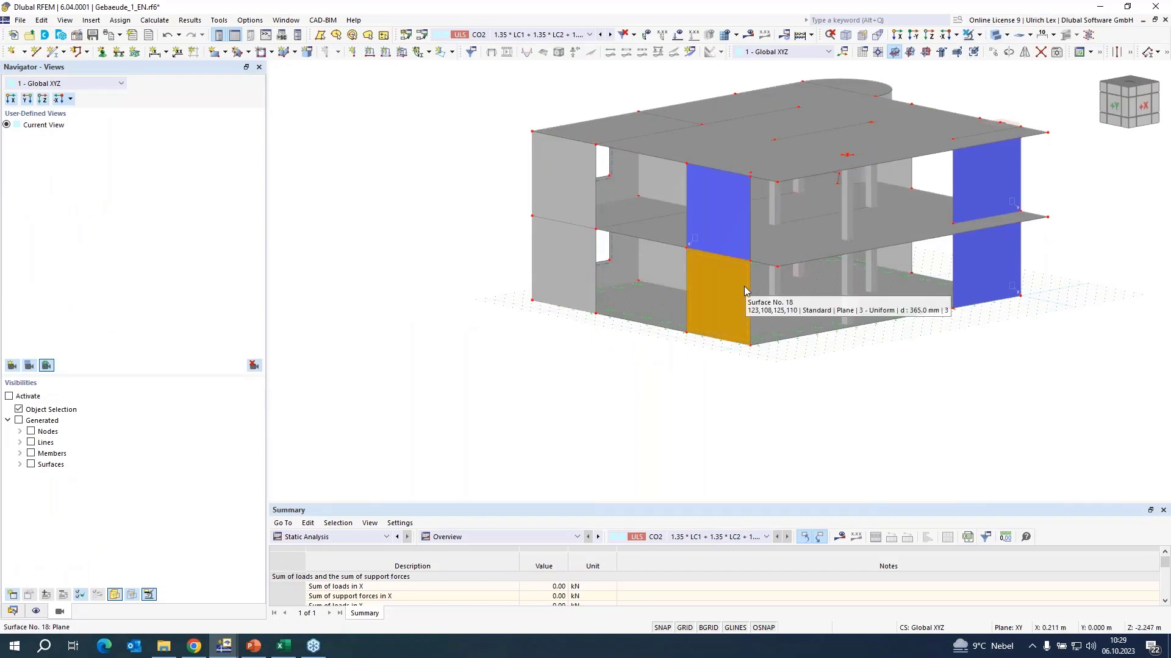
scroll(736, 268, up, 5)
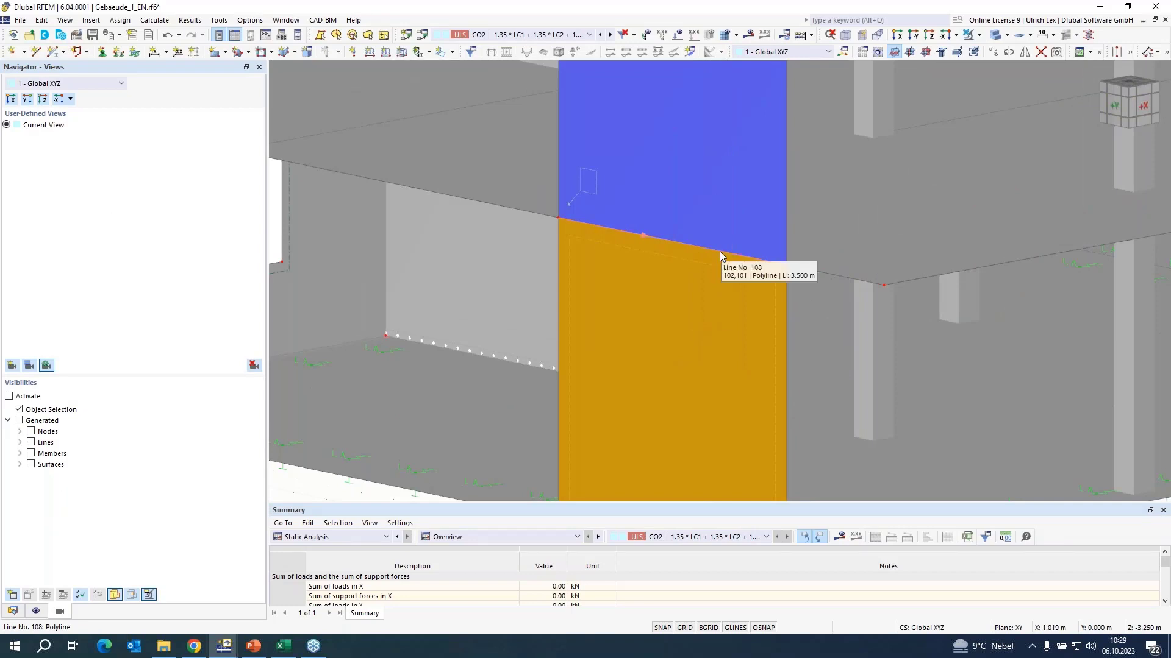
scroll(558, 239, down, 5)
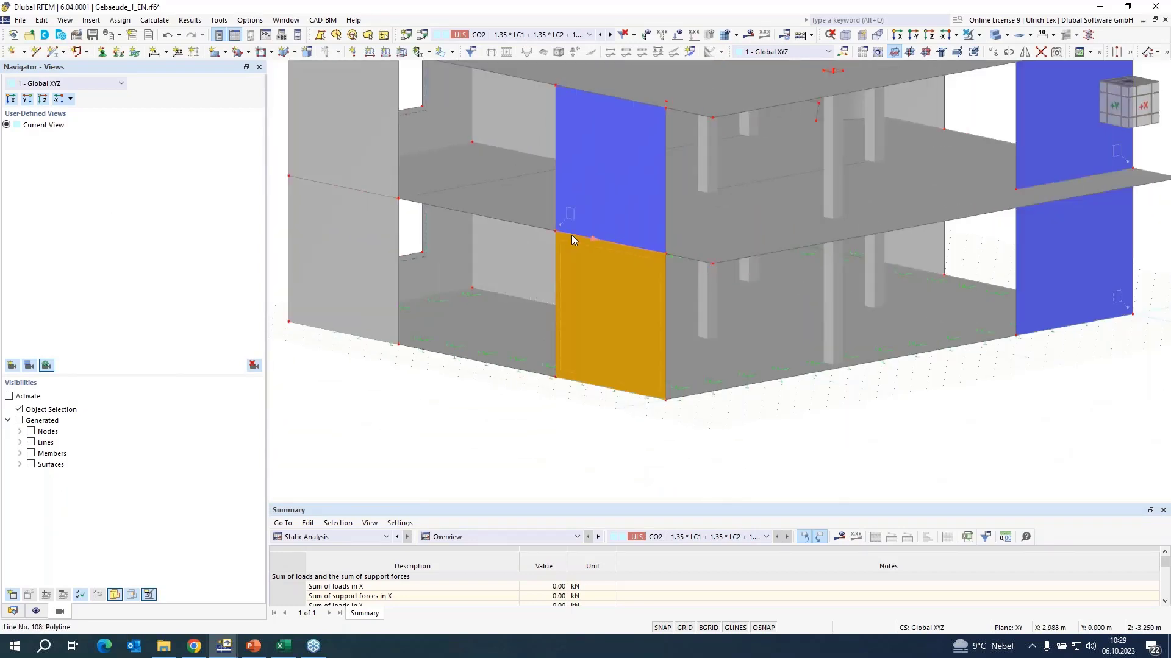
right_click(572, 236)
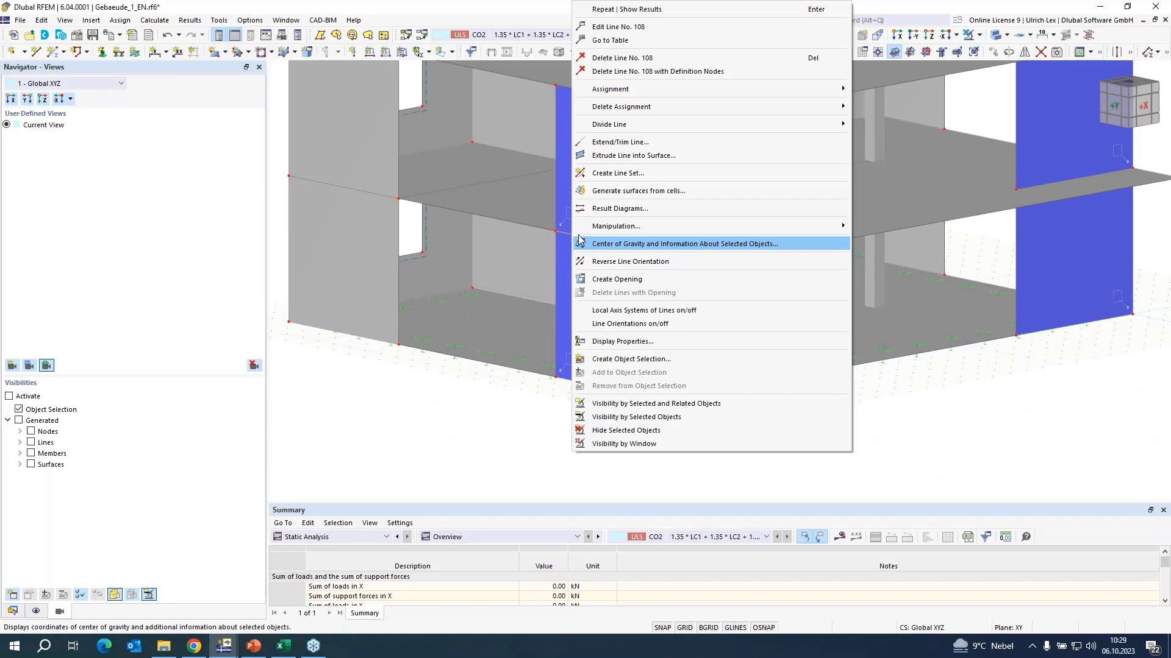
click(615, 209)
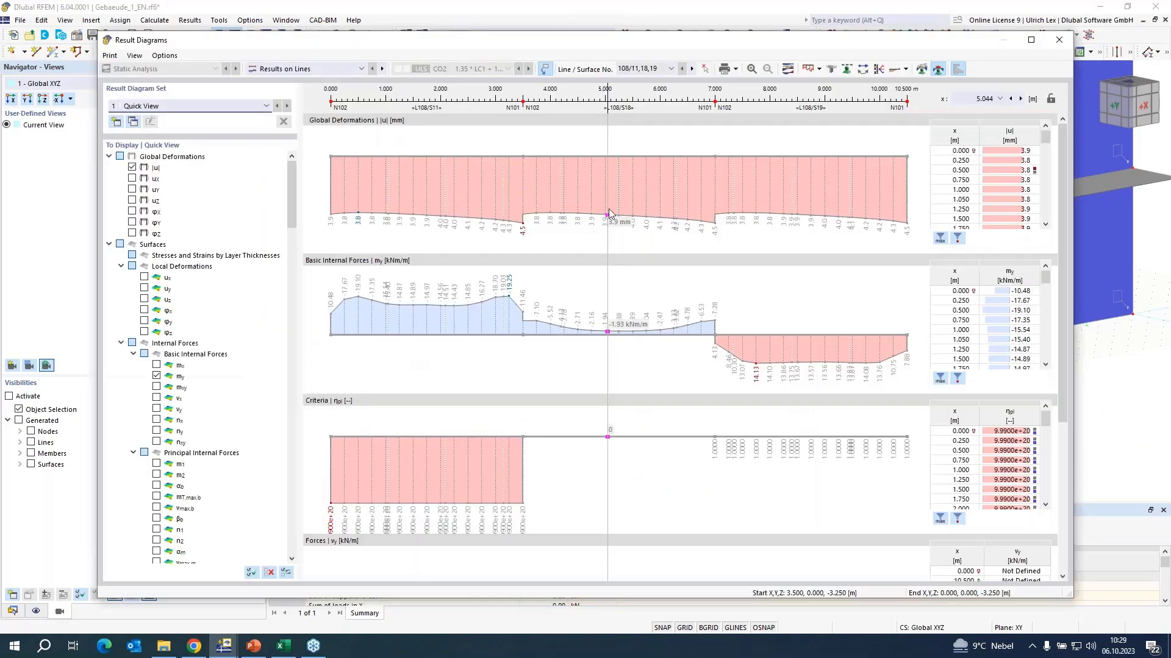
Limit the result diagrams to line/surface 108/18 and display only the basic internal force ny.
click(671, 69)
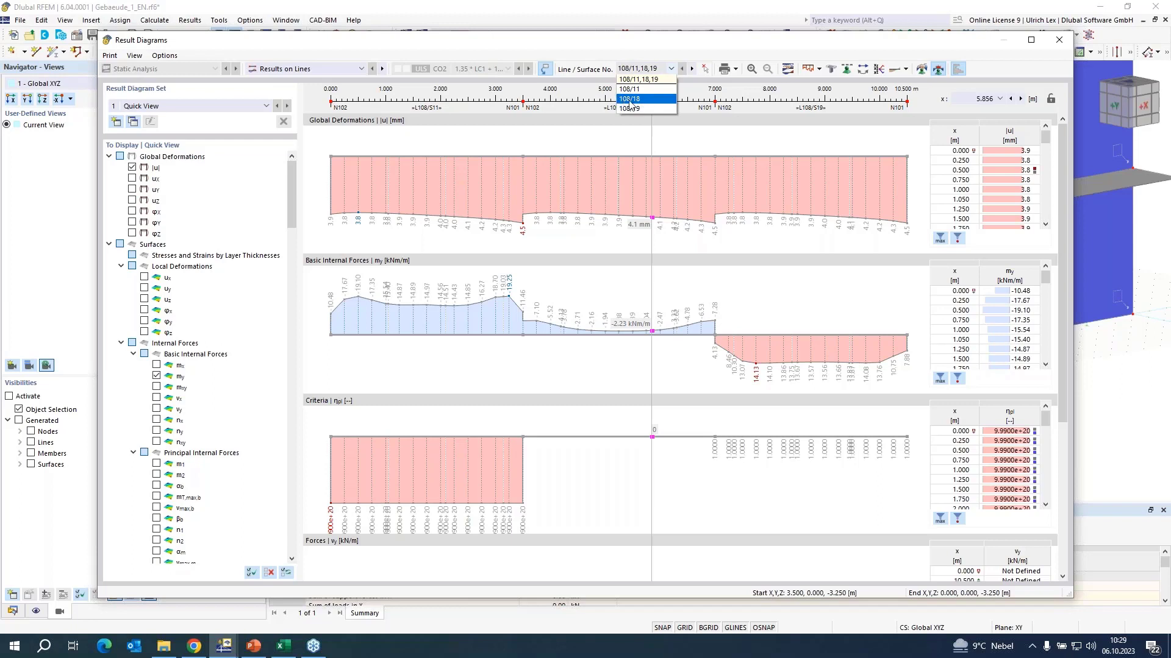
click(648, 100)
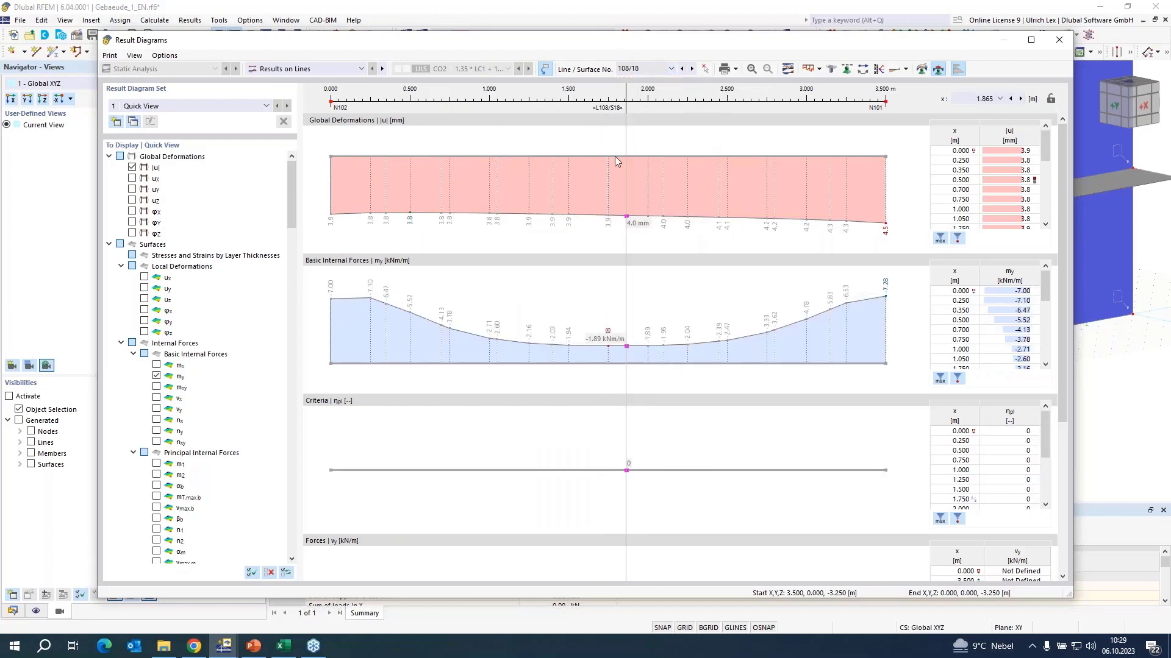
click(270, 573)
scroll(185, 356, down, 4)
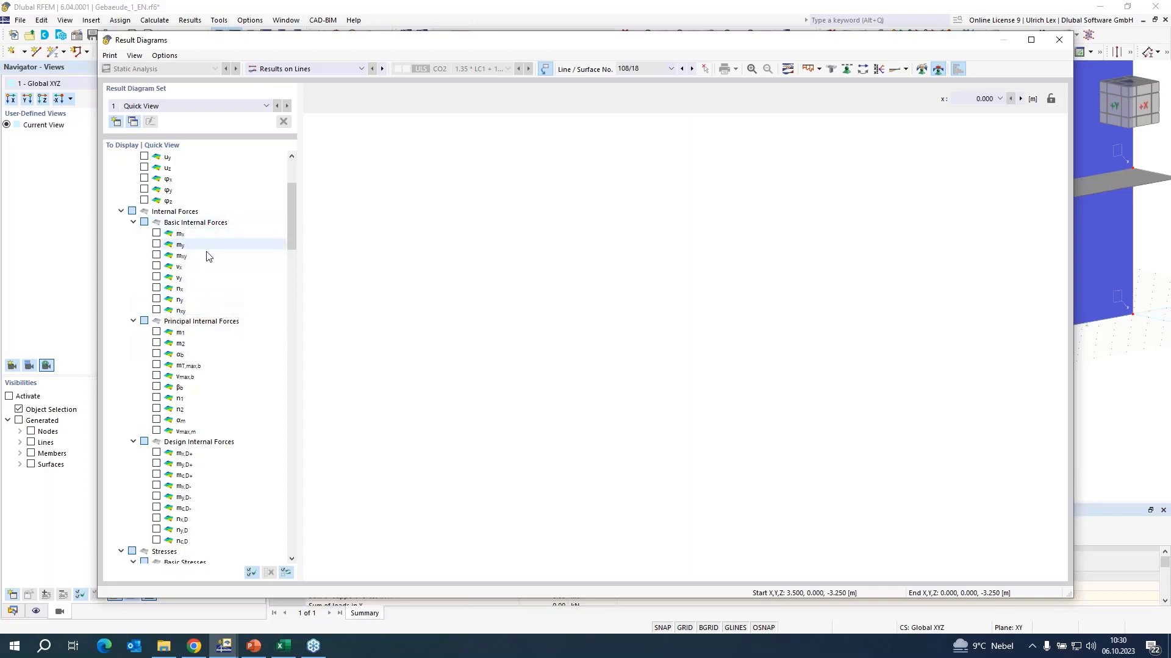
click(157, 300)
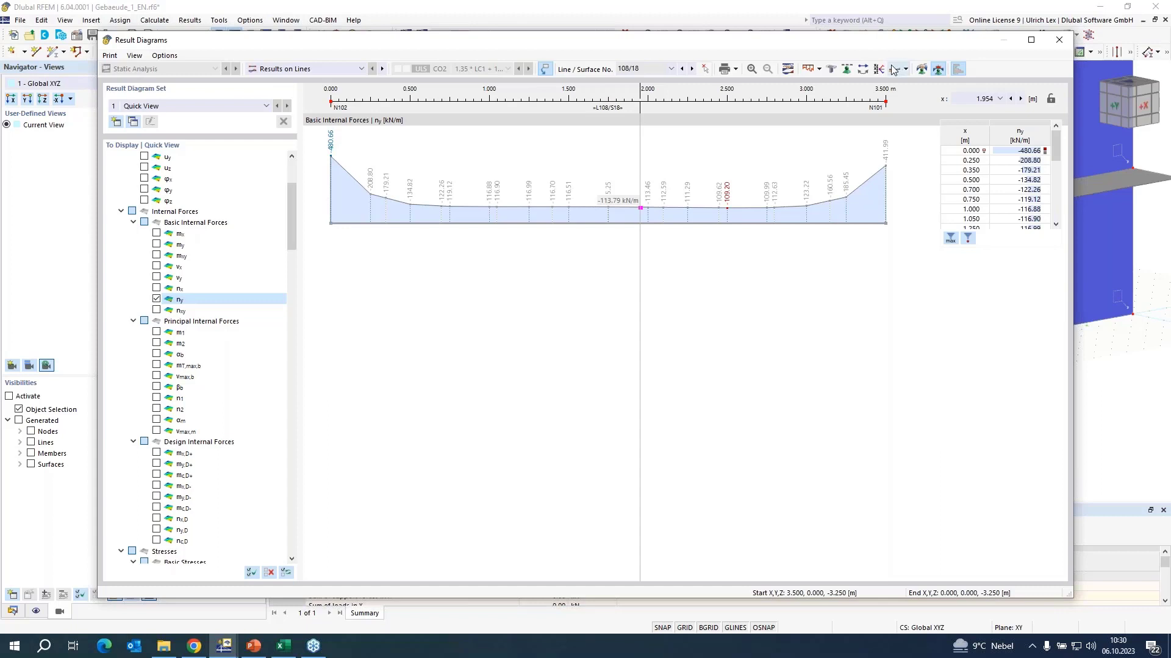
Open the smooth ranges of the result diagrams and define an active first range from 0.000 to 0.250 m.
click(922, 69)
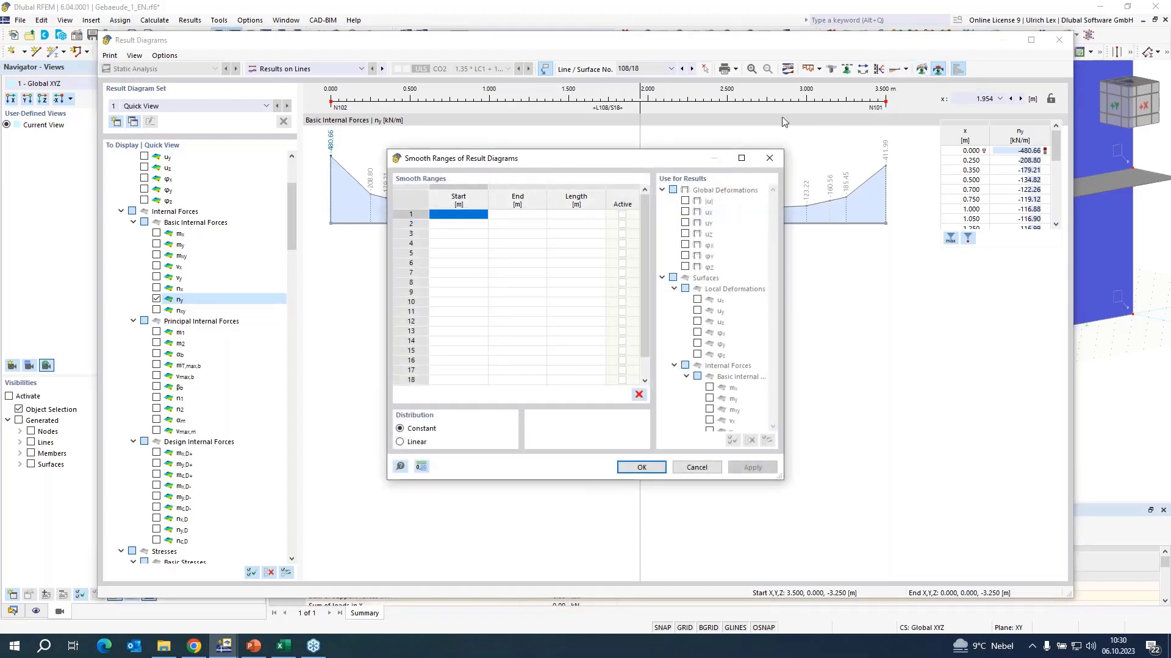
drag(583, 161, 703, 174)
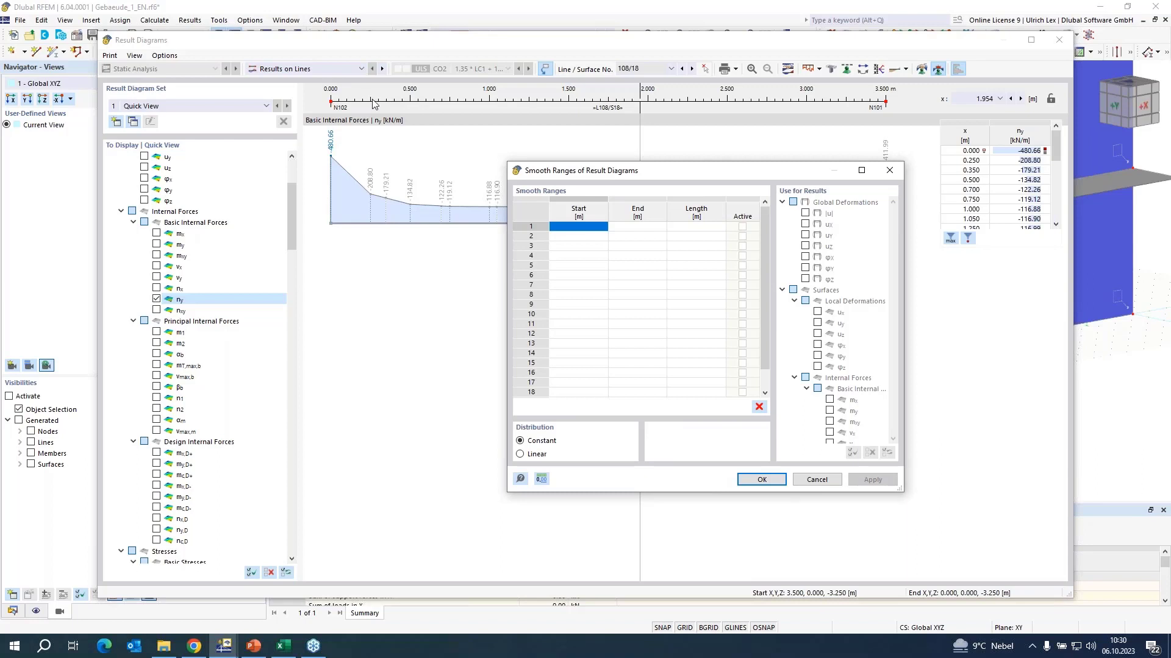
click(565, 228)
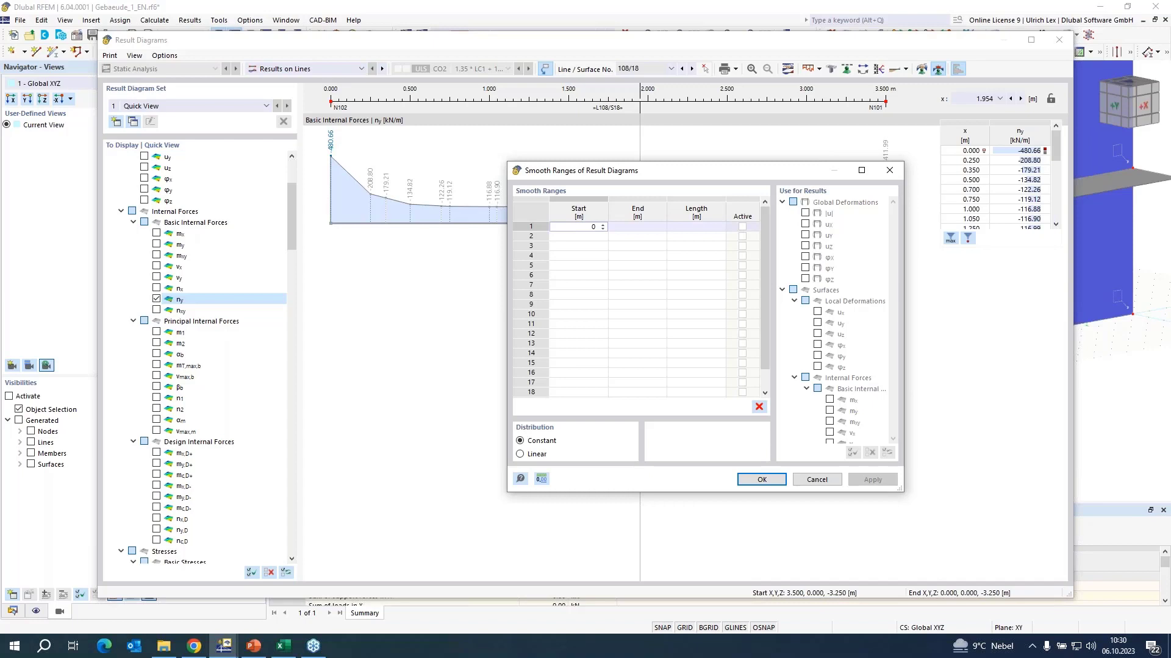
key(Tab)
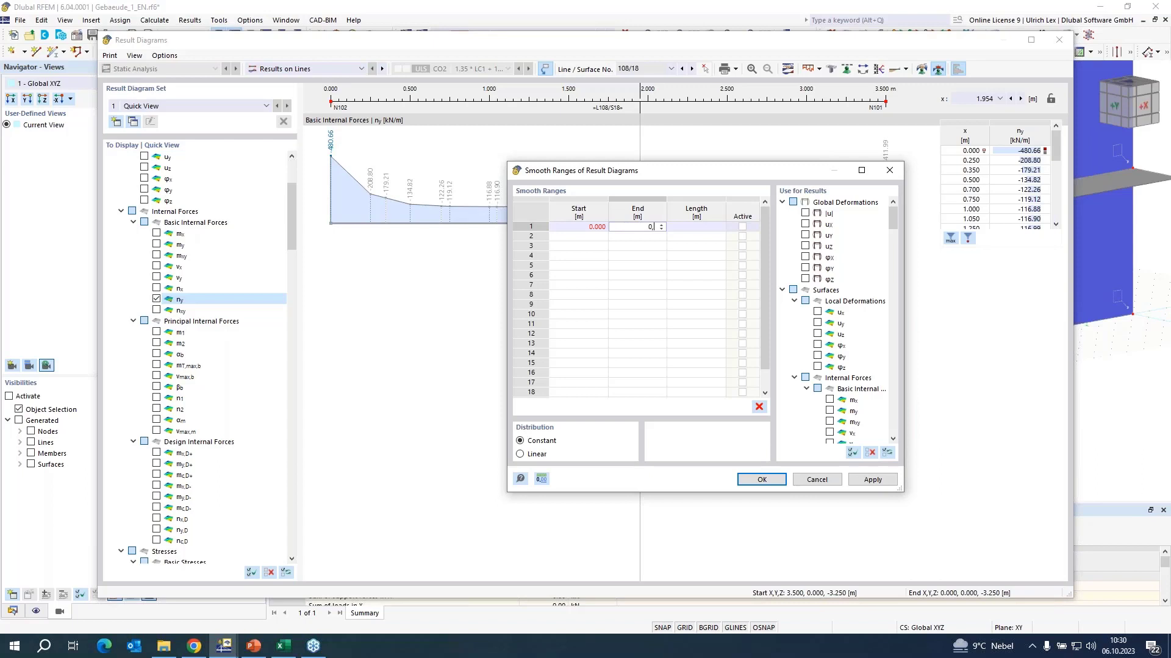
key(Tab)
key(Tab)
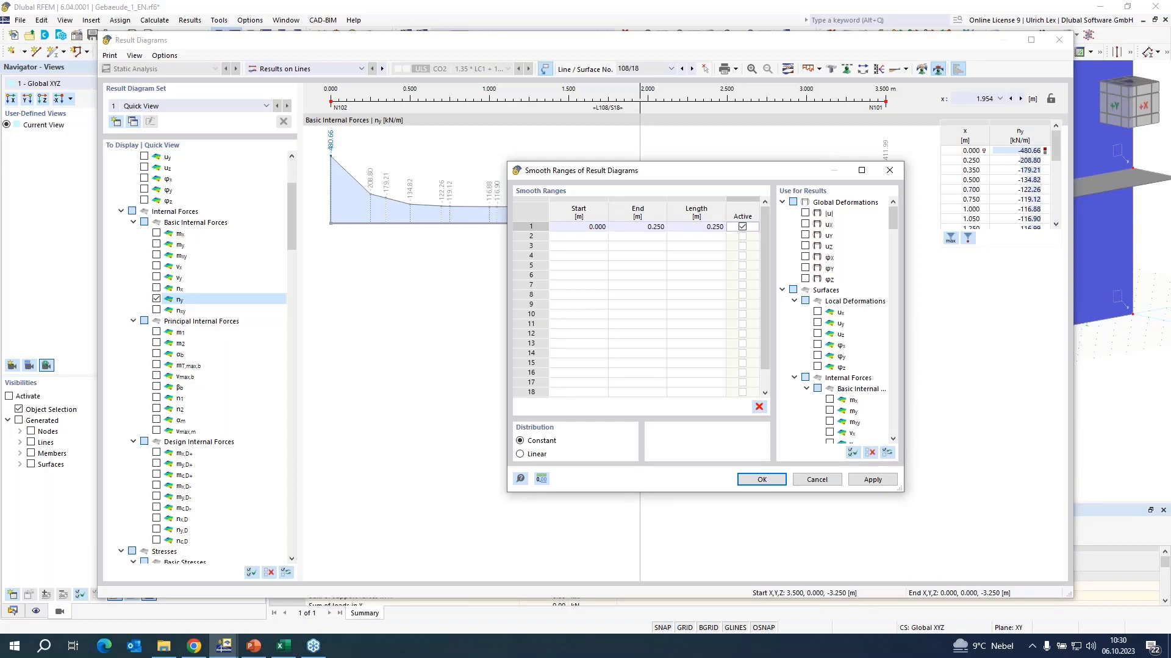
Add a second smooth range from 0.250 to 3.250 m.
key(Tab)
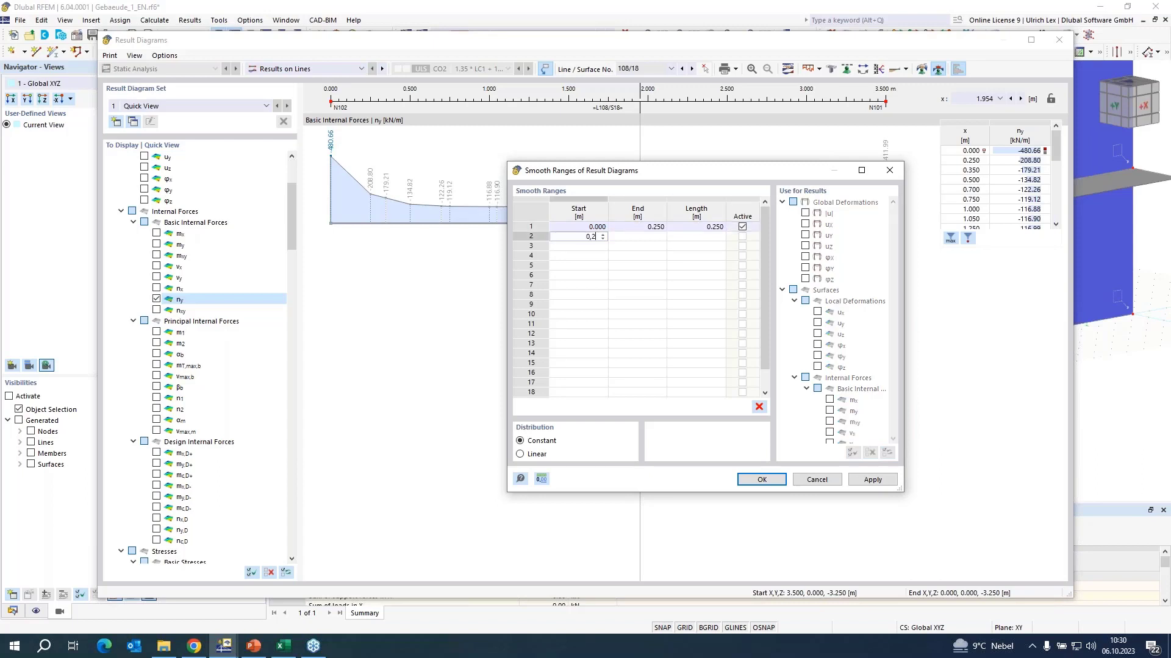
key(Tab)
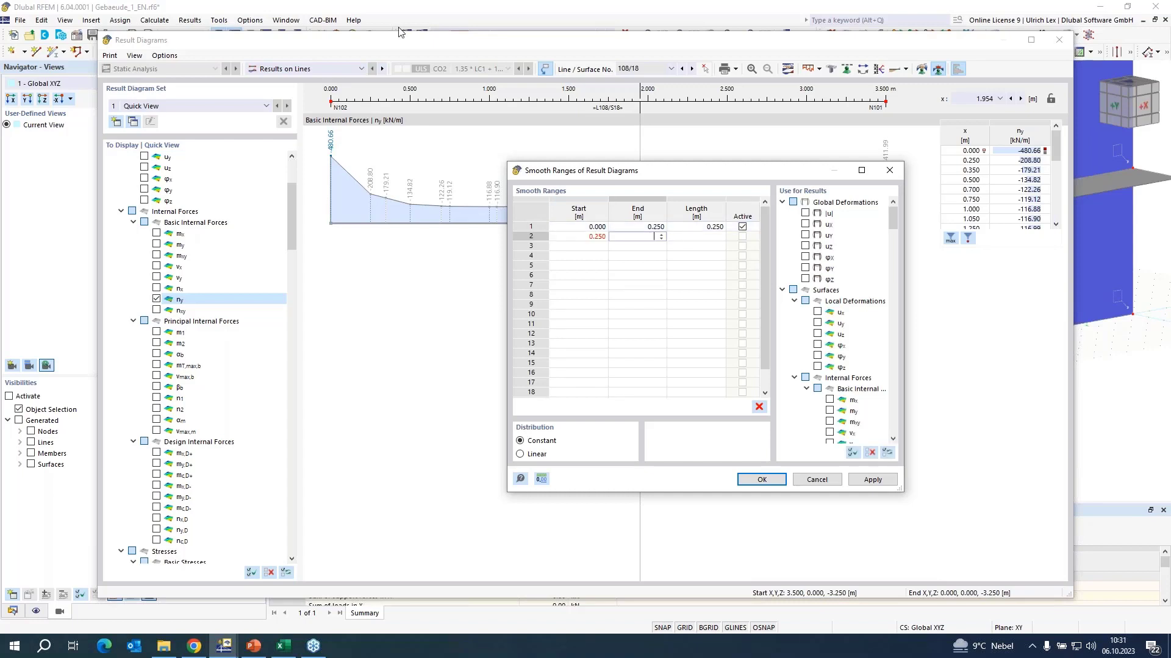
drag(763, 175, 616, 198)
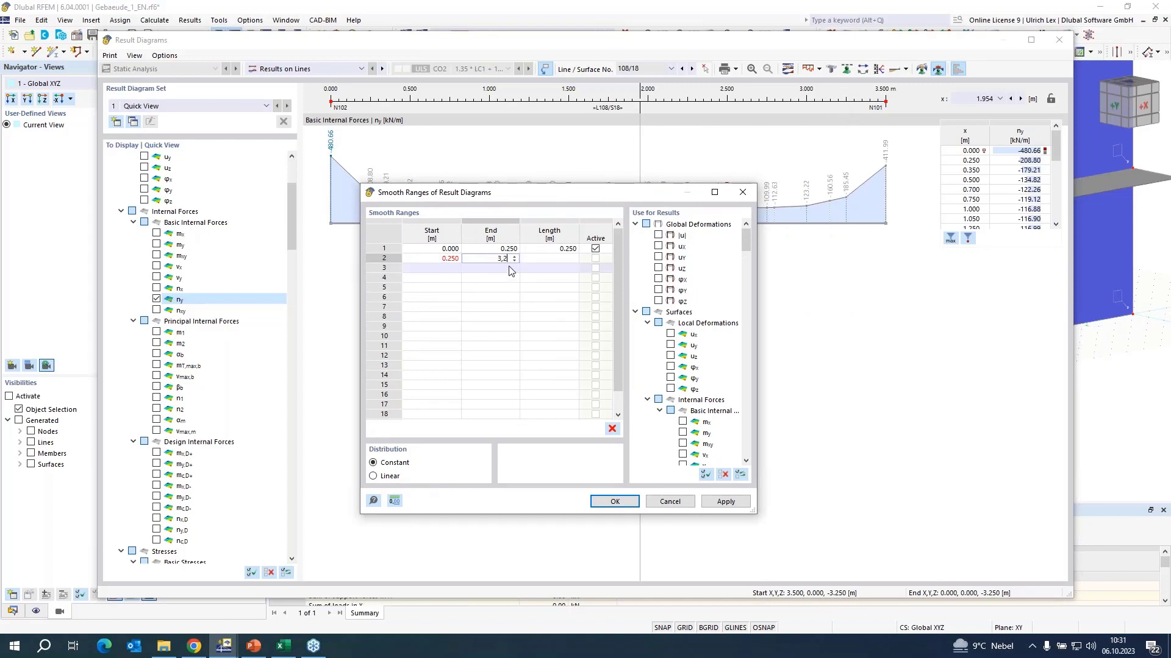
text(5)
key(Return)
key(Tab)
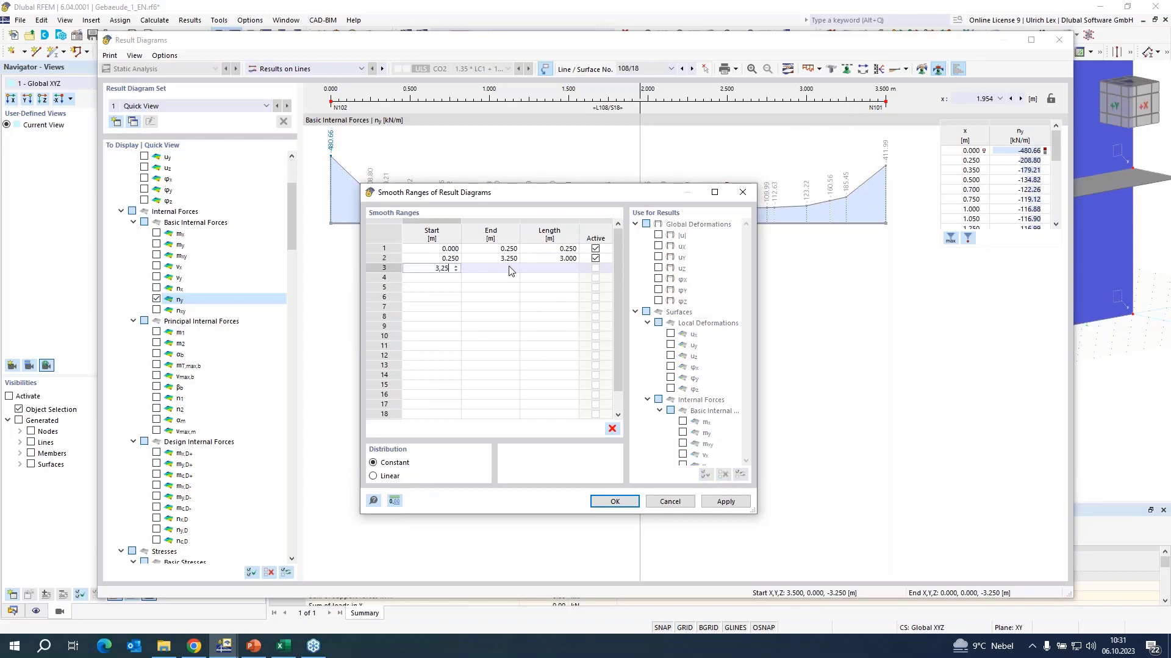
Add a third smooth range from 3.250 to 3.500 m and apply the constant smoothing to the ny diagram.
text(3,25)
key(Tab)
text(3,)
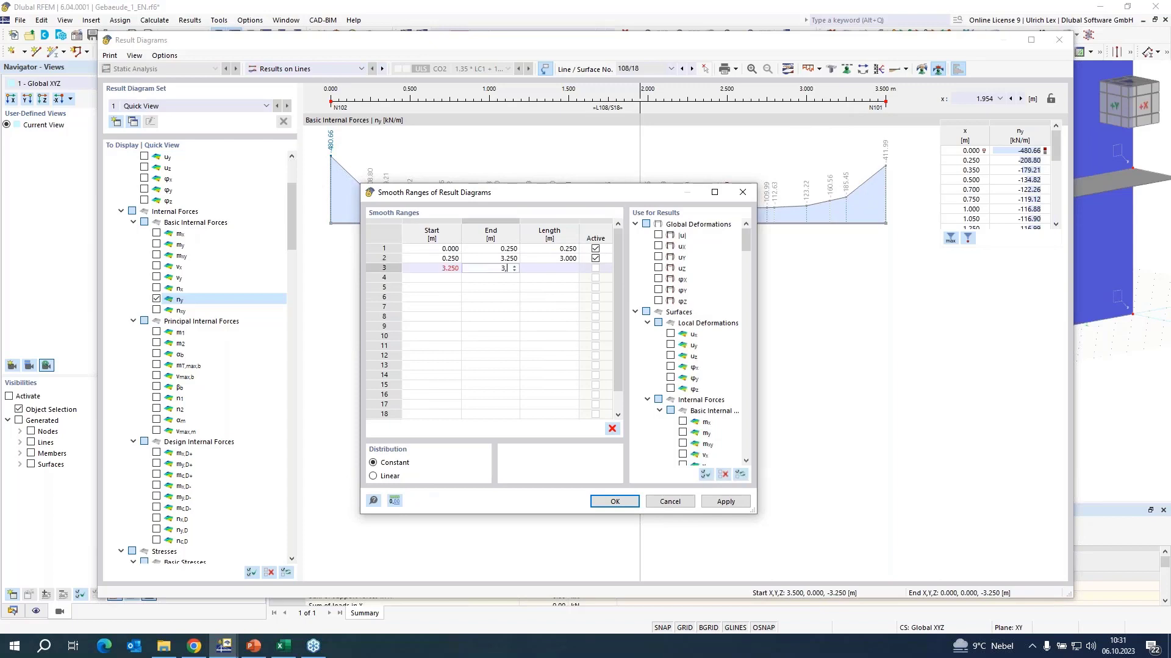
text(5)
key(Return)
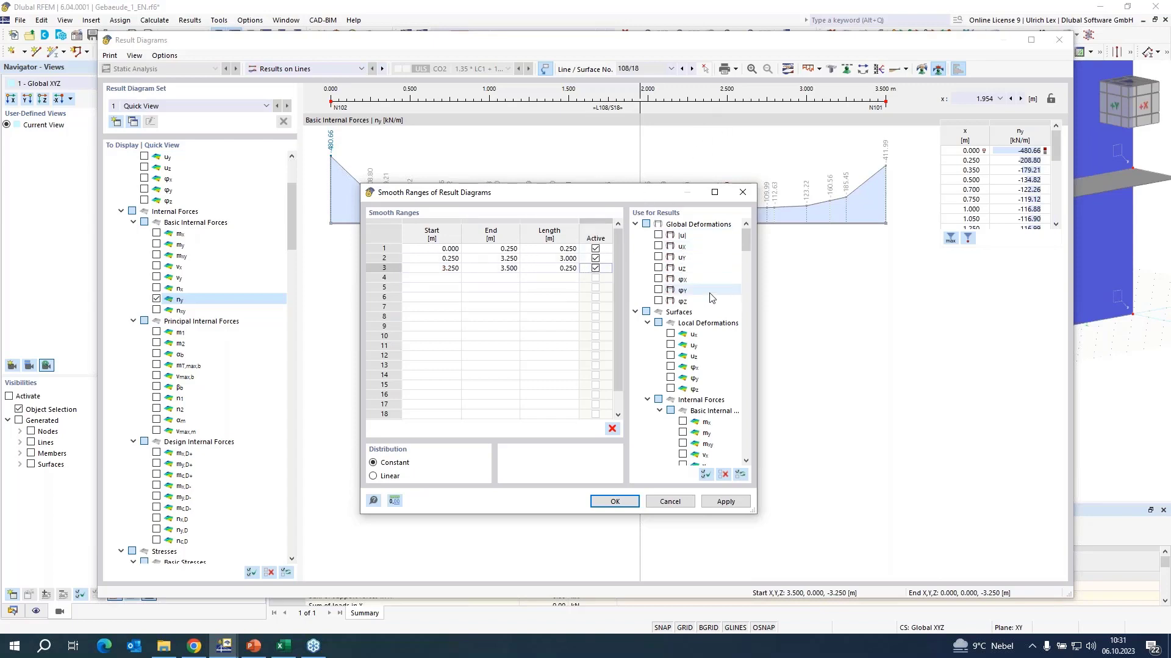
scroll(713, 286, down, 2)
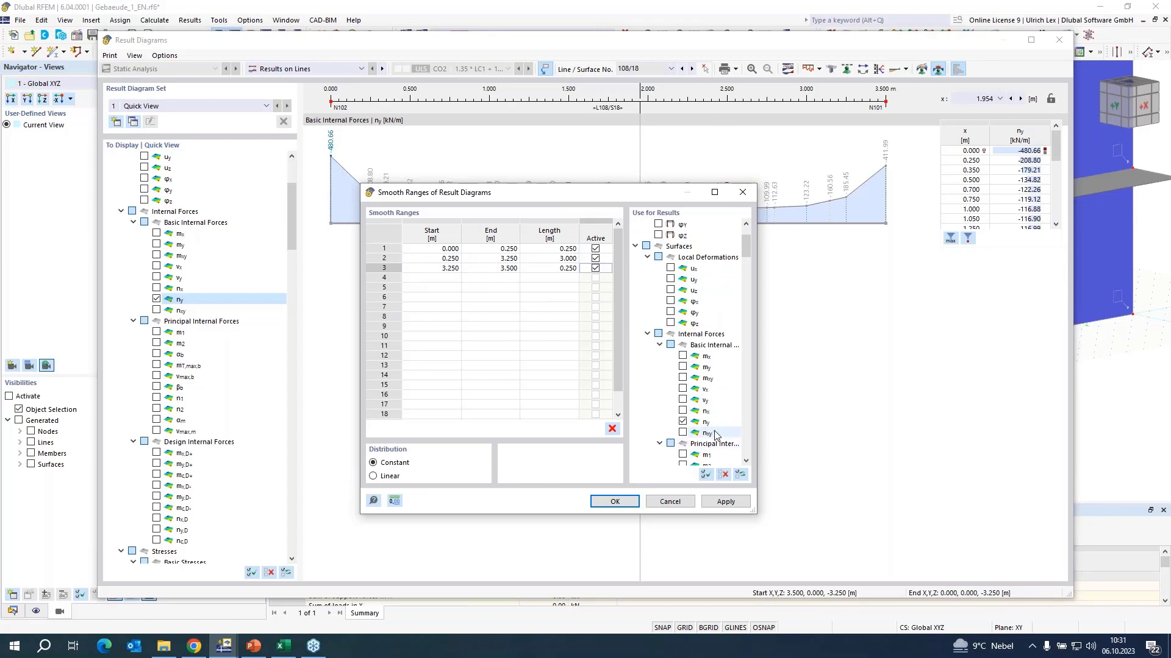
click(631, 508)
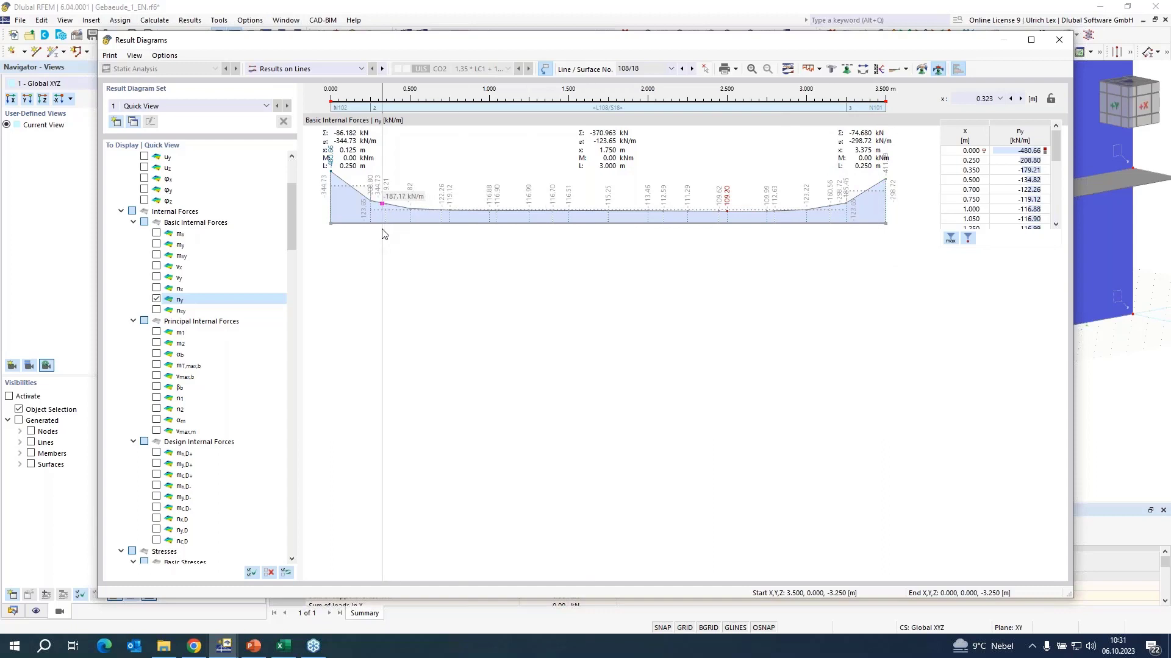
Send the ny result diagram to printout report 1 rotated by 270 degrees and check the graphic pages 9.4 and 9.3 in the report.
click(737, 71)
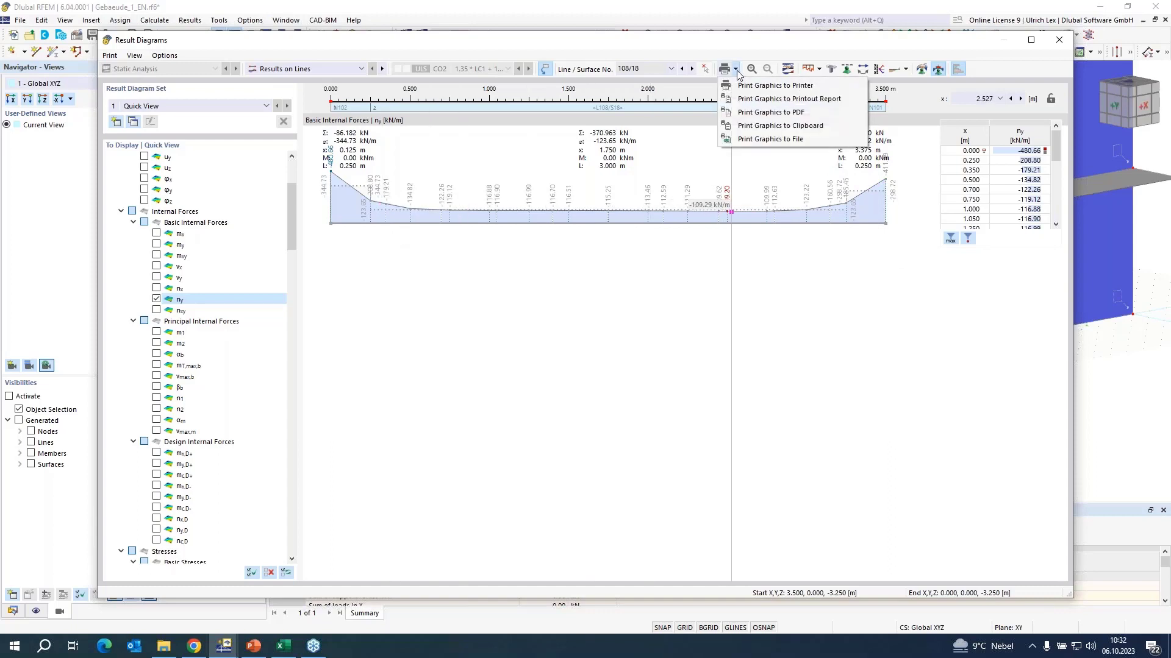
click(856, 101)
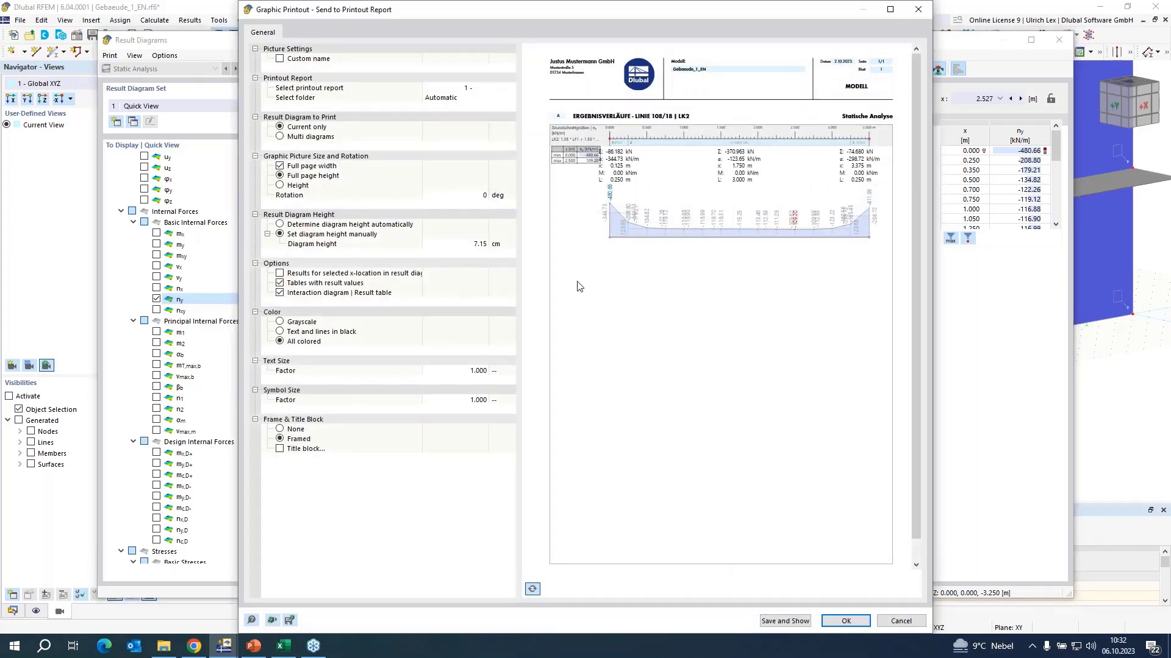
click(467, 196)
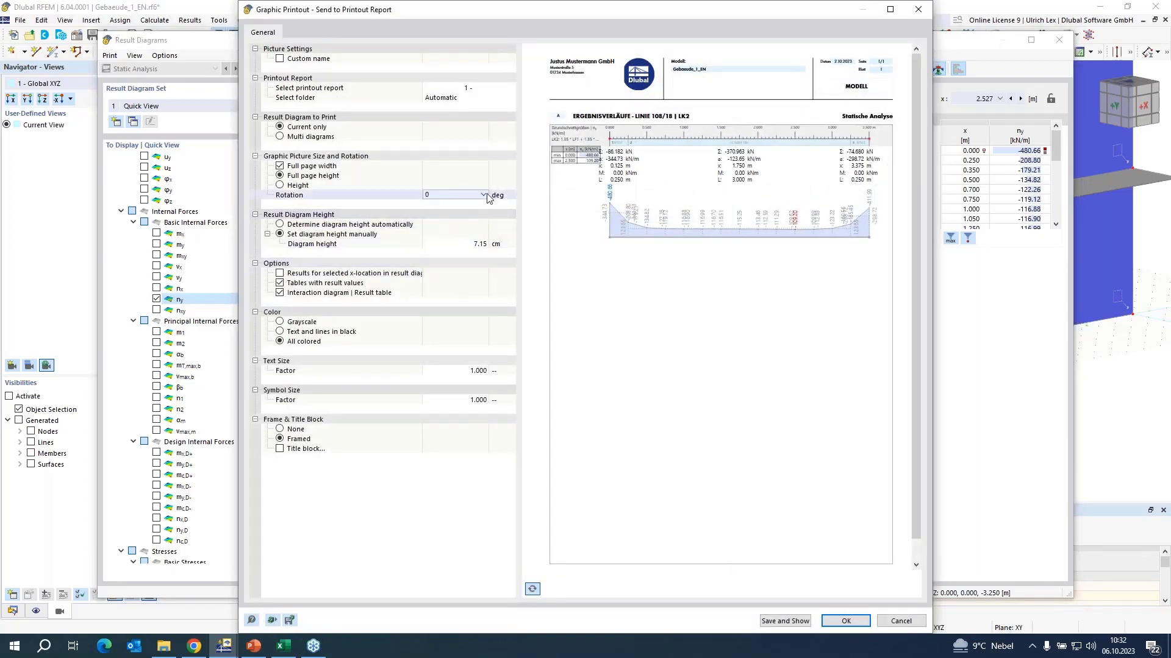
click(485, 194)
click(453, 233)
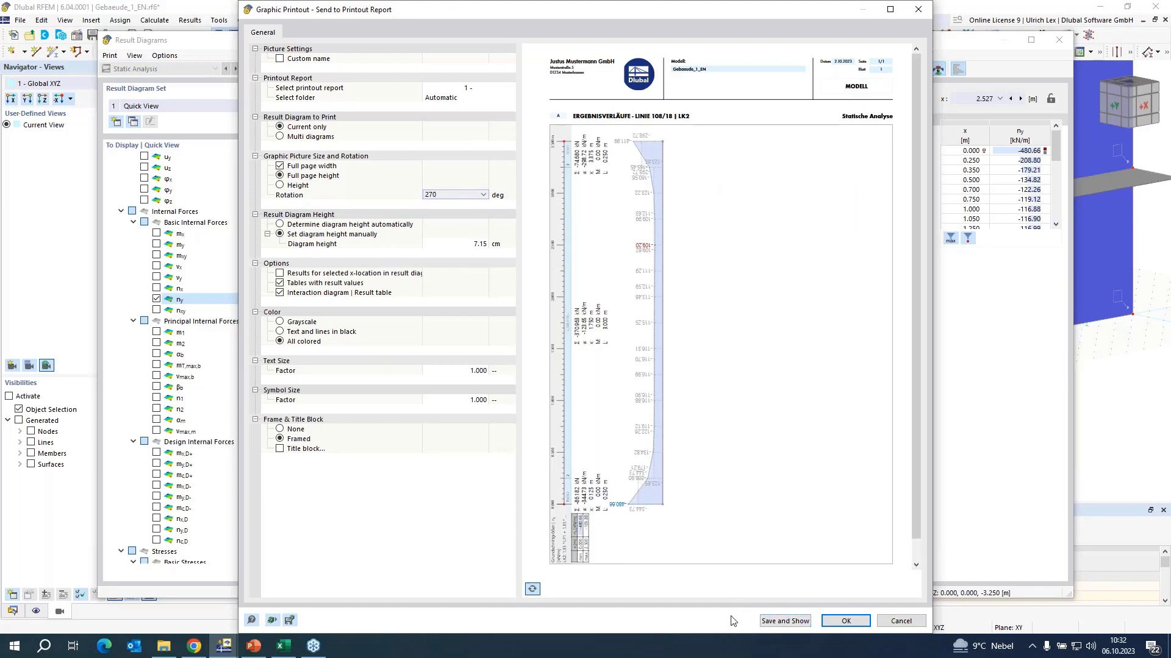
click(766, 622)
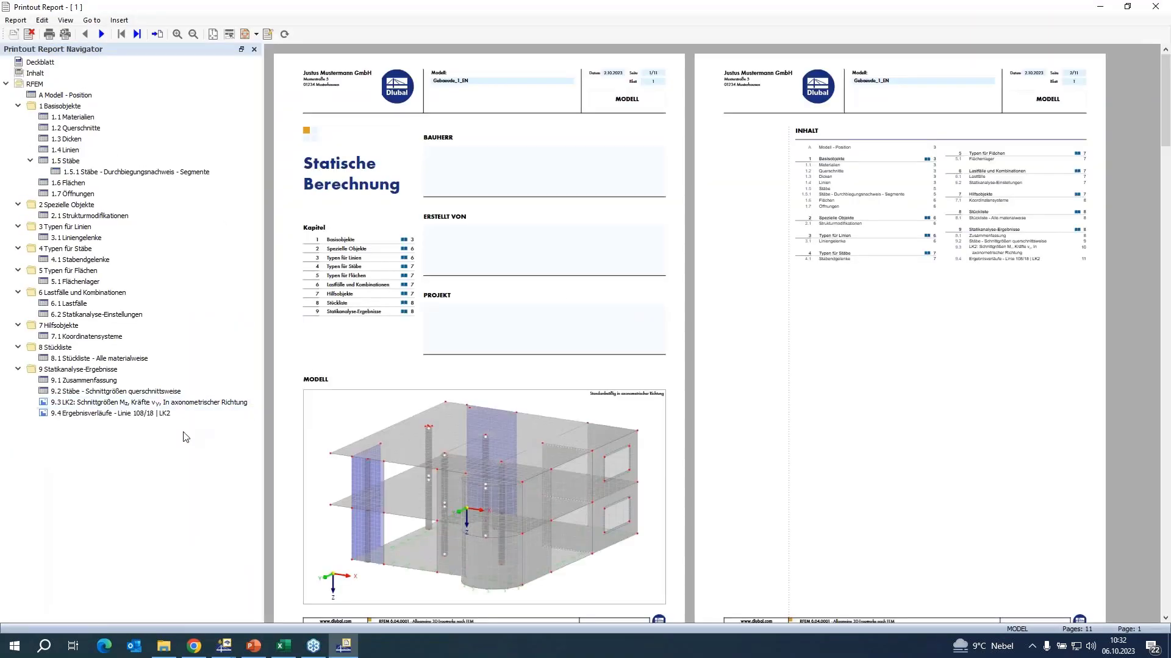
click(73, 414)
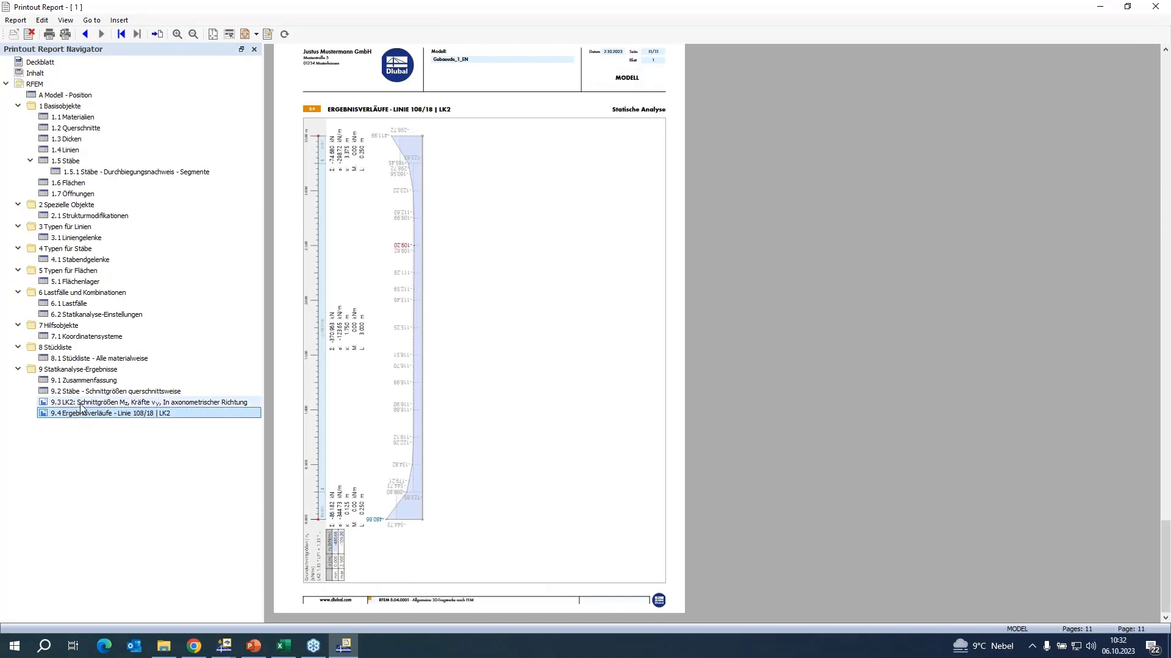
click(79, 403)
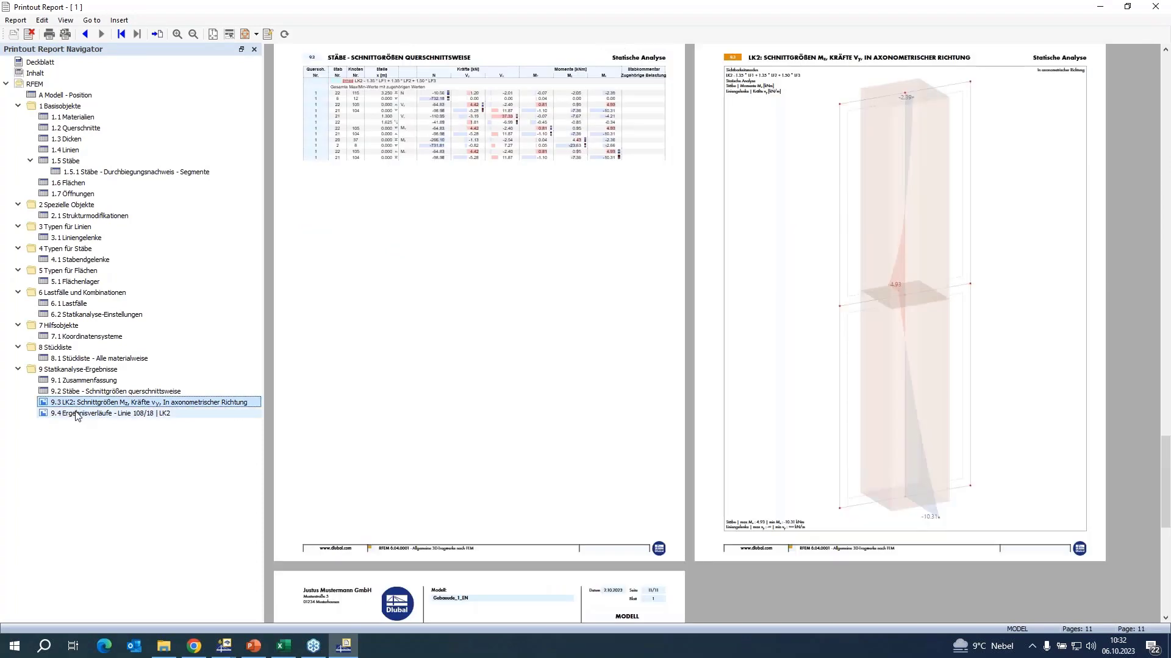
Check the result diagram graphic for line 108/18 in the printout report, and close the report and the result diagrams.
click(76, 414)
click(90, 451)
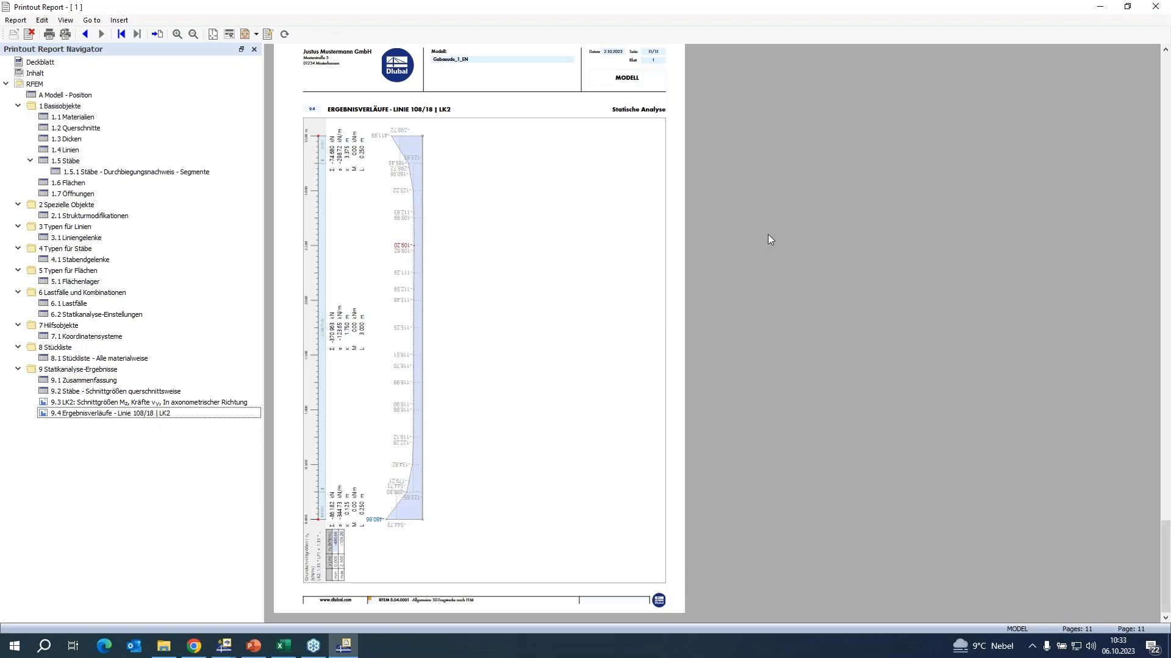
click(1155, 6)
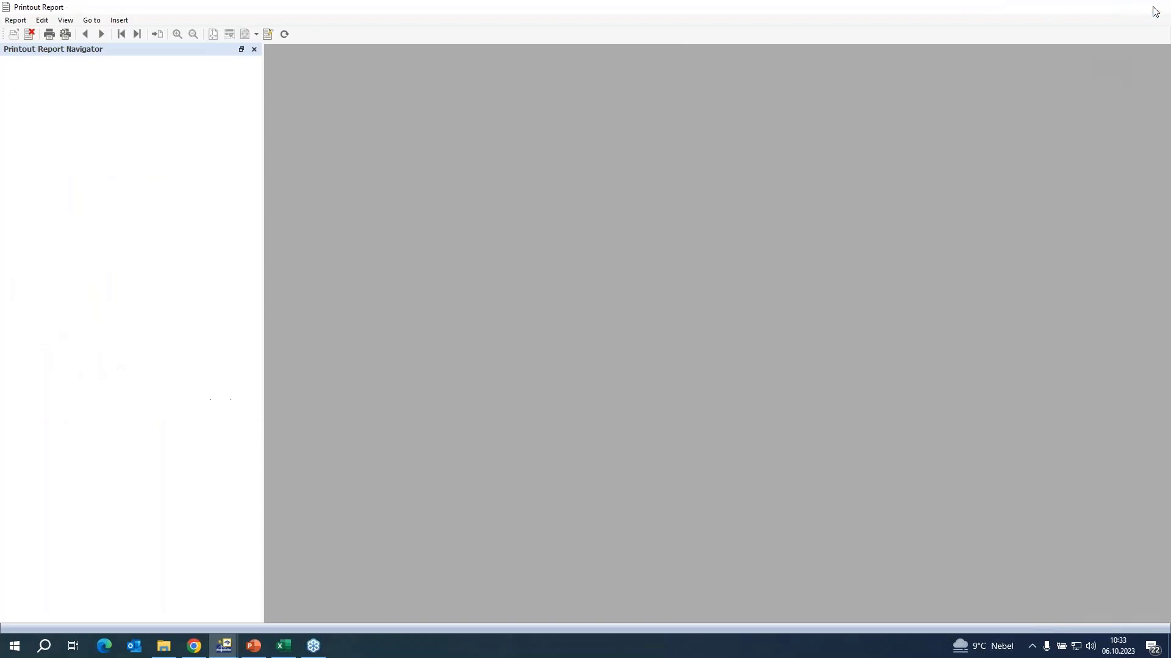
click(656, 562)
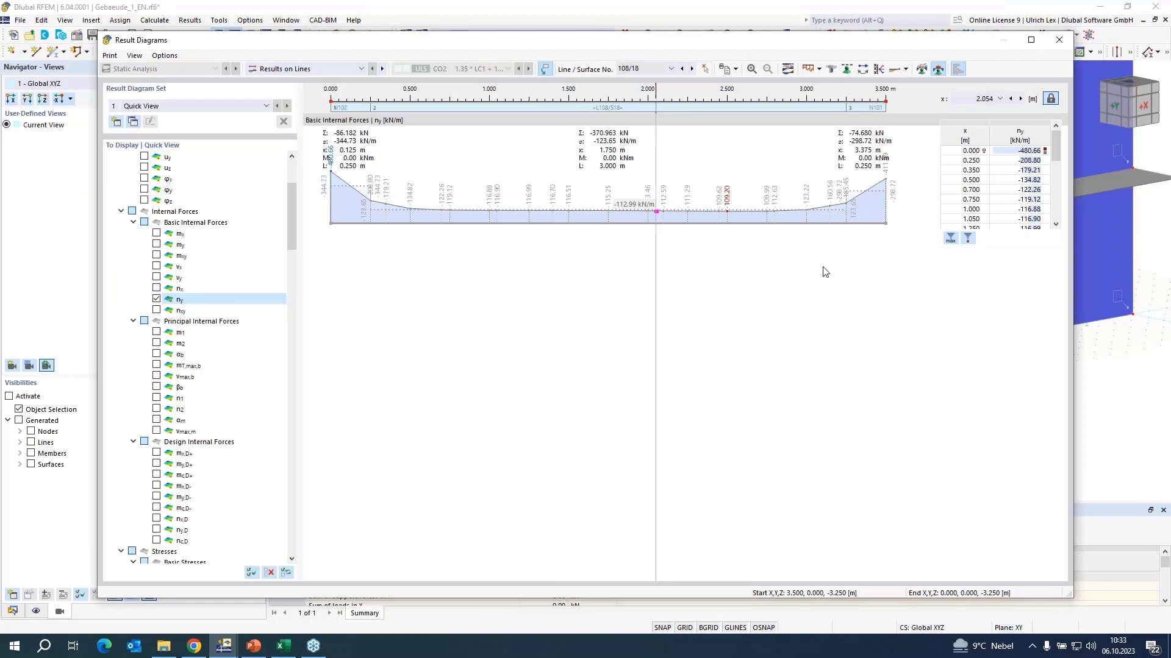
click(1059, 40)
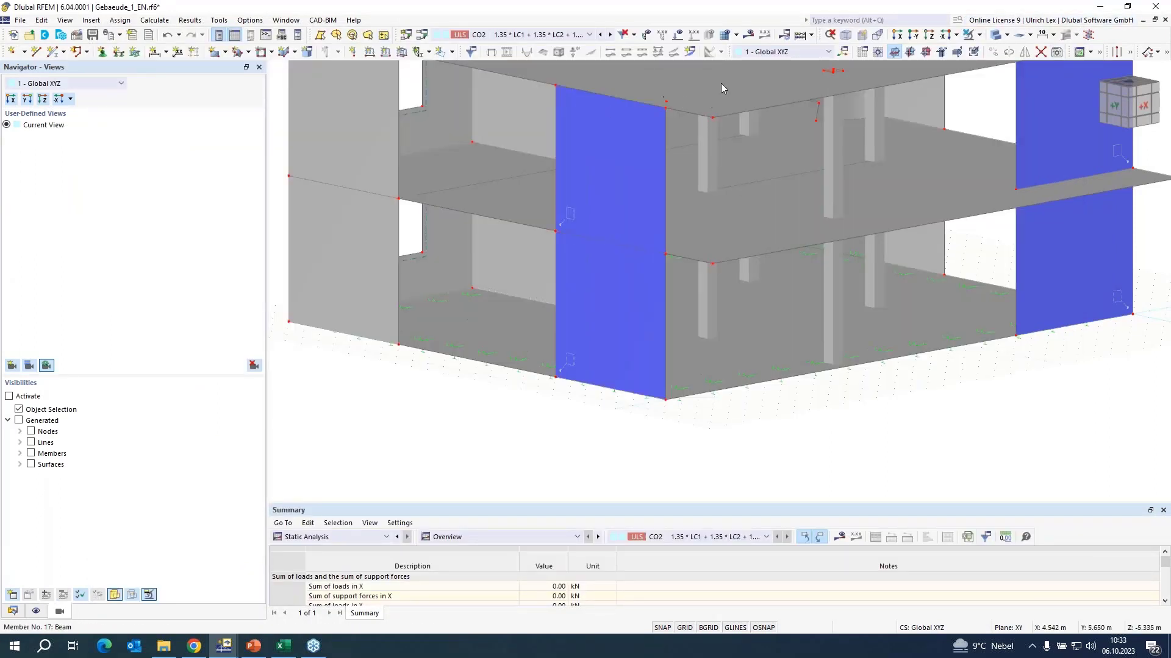
Display the CO2 results on the whole building model and switch to the model Mauerwerk_Vergleich_0.rf6.
click(749, 35)
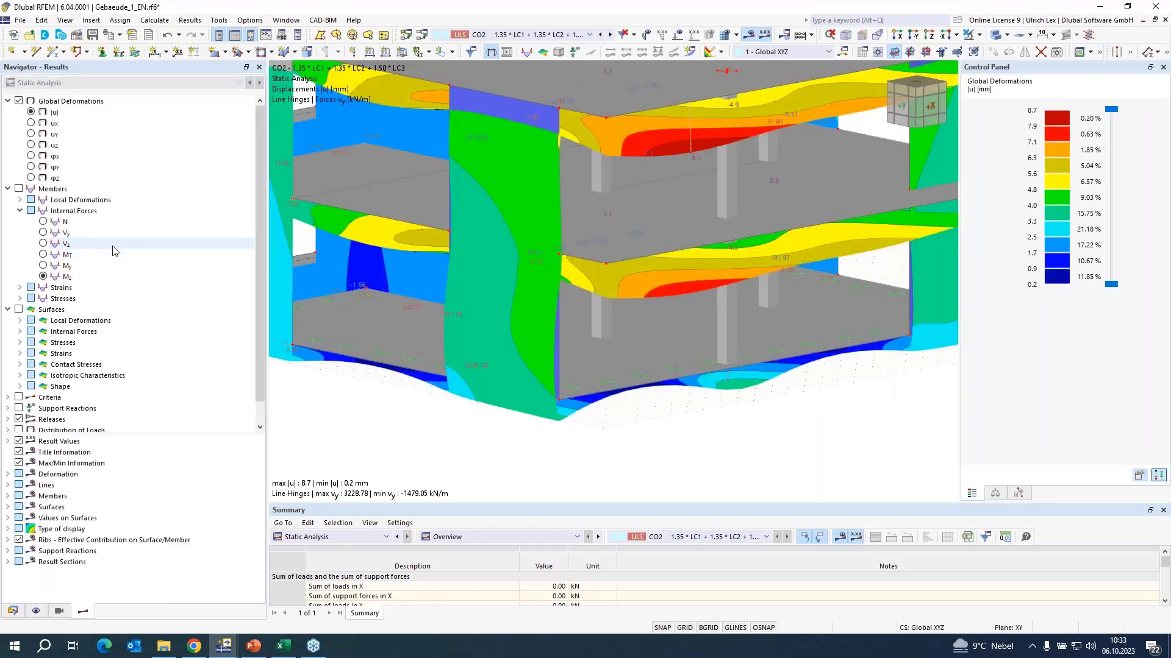
scroll(700, 473, down, 3)
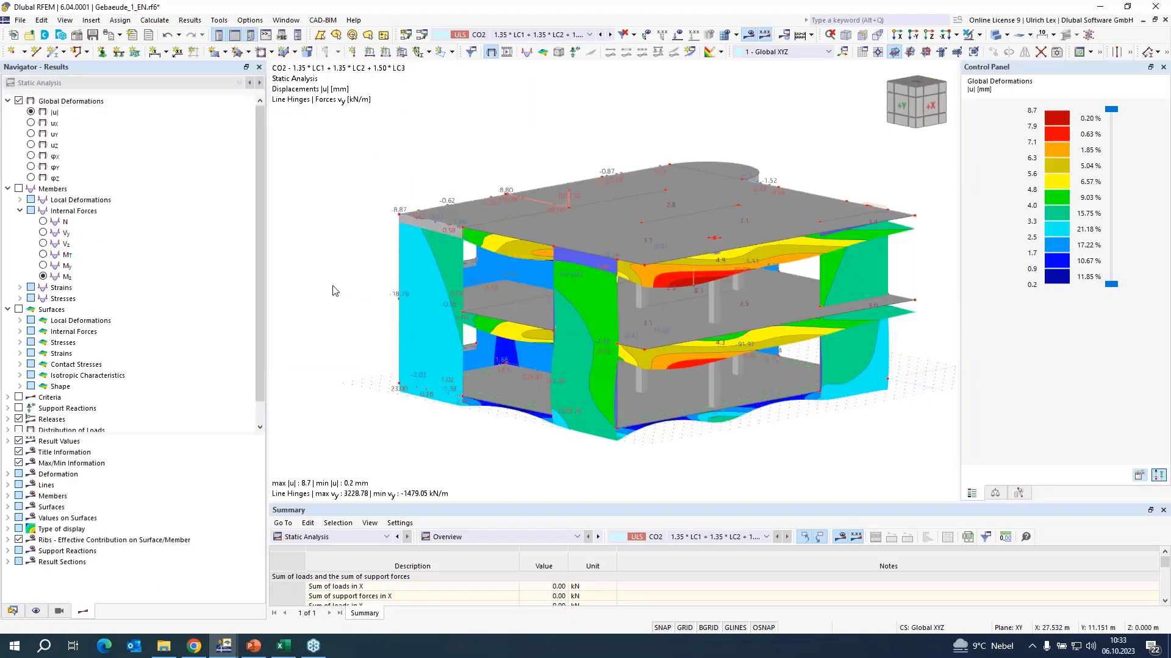
scroll(98, 213, down, 1)
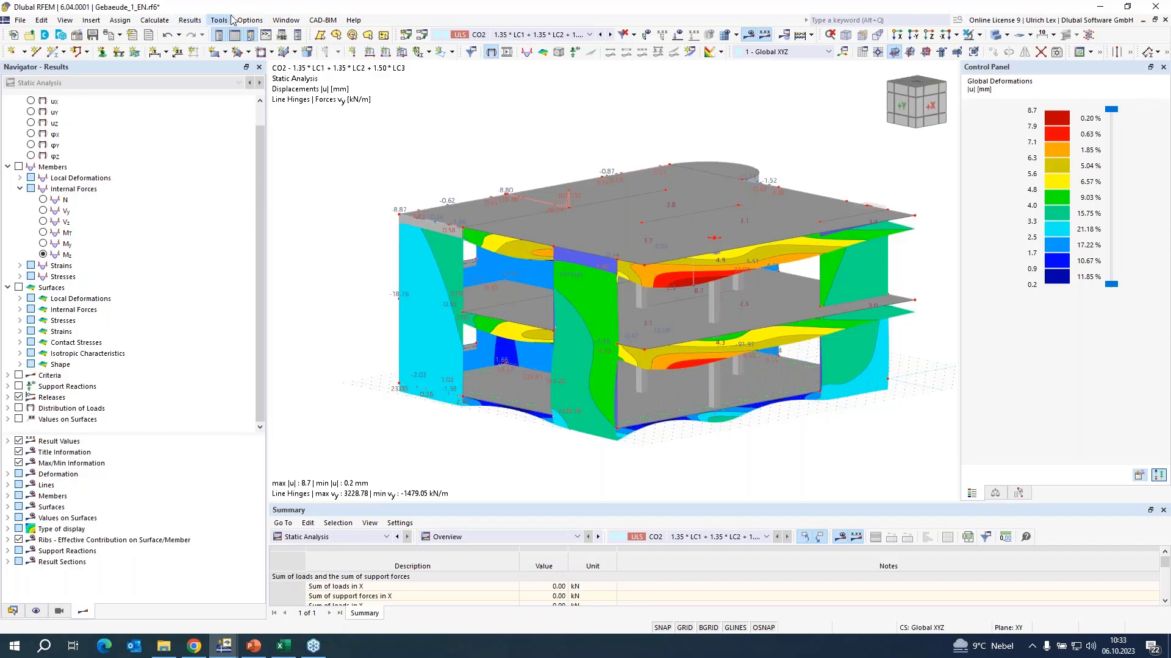
click(284, 20)
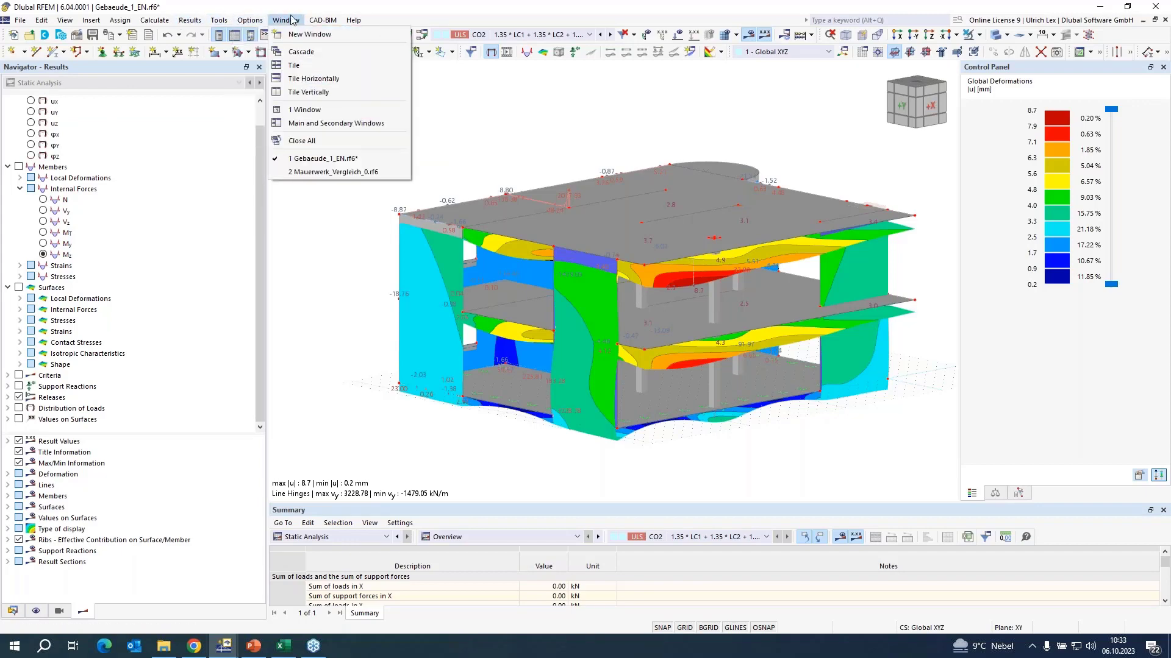
click(324, 172)
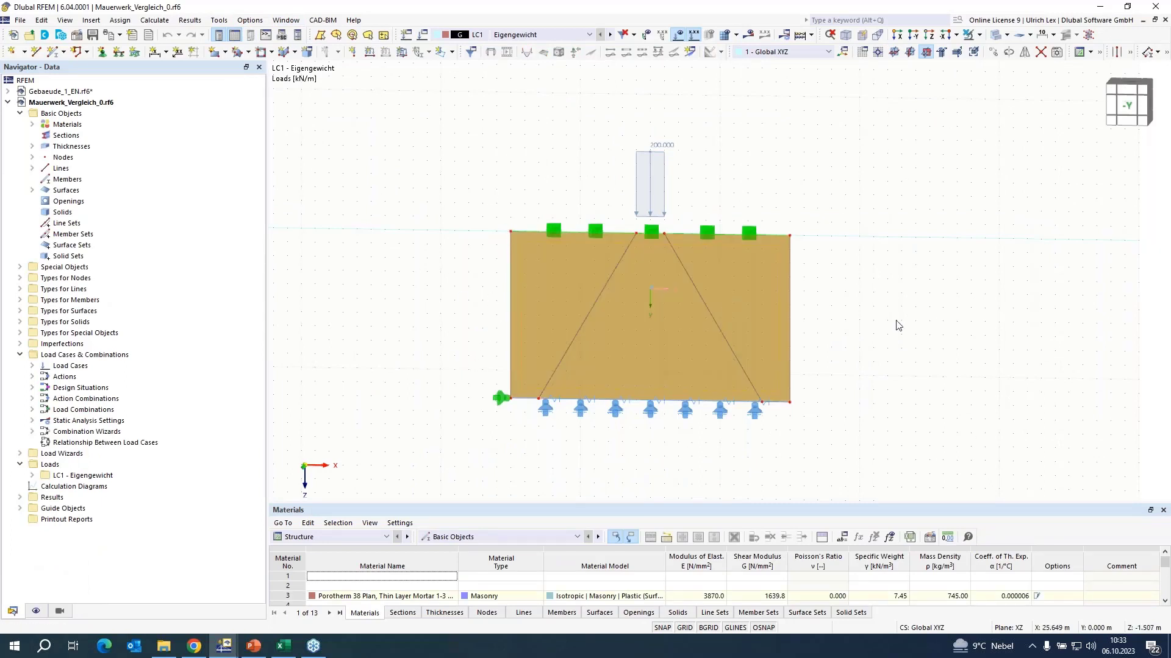
Set both tension limit stresses of the wall surface's Porotherm 38 Plan masonry material to 5 N/mm².
scroll(897, 298, up, 2)
double_click(678, 251)
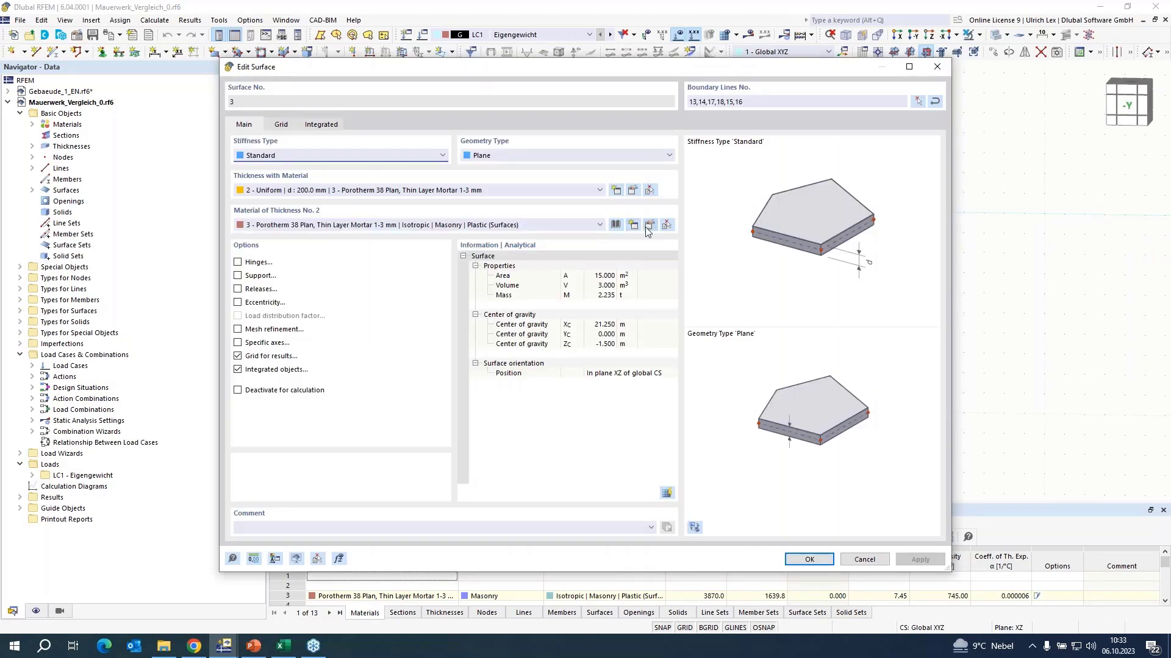
click(647, 231)
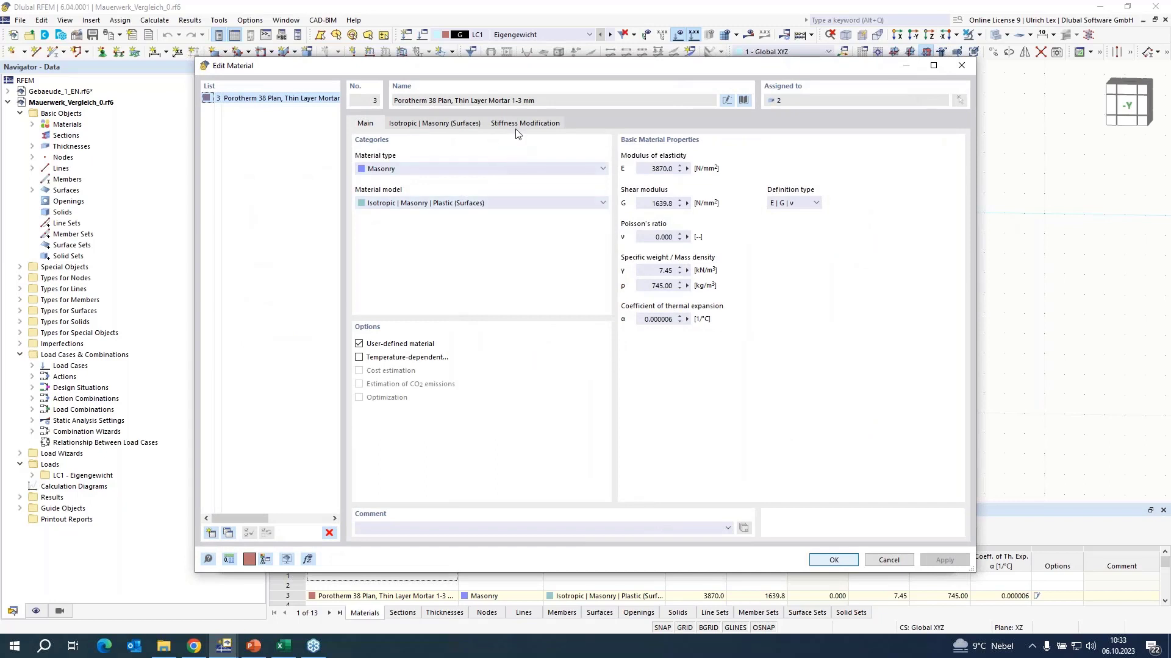
click(450, 124)
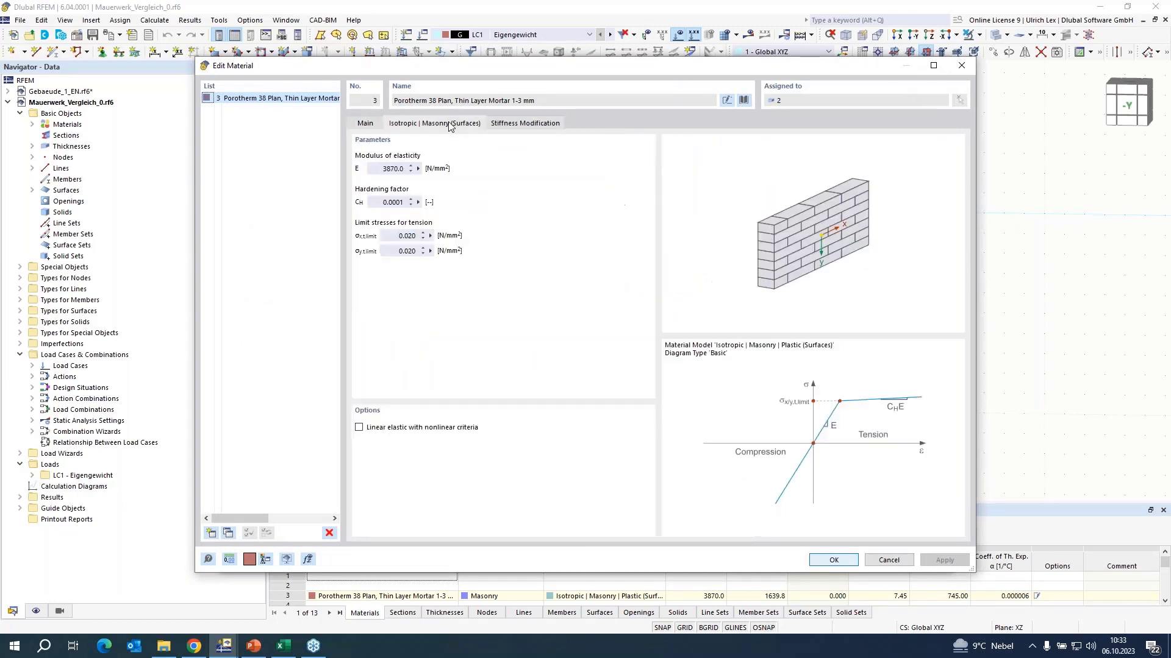
click(412, 236)
text(5)
key(Tab)
text(5)
key(Tab)
click(833, 561)
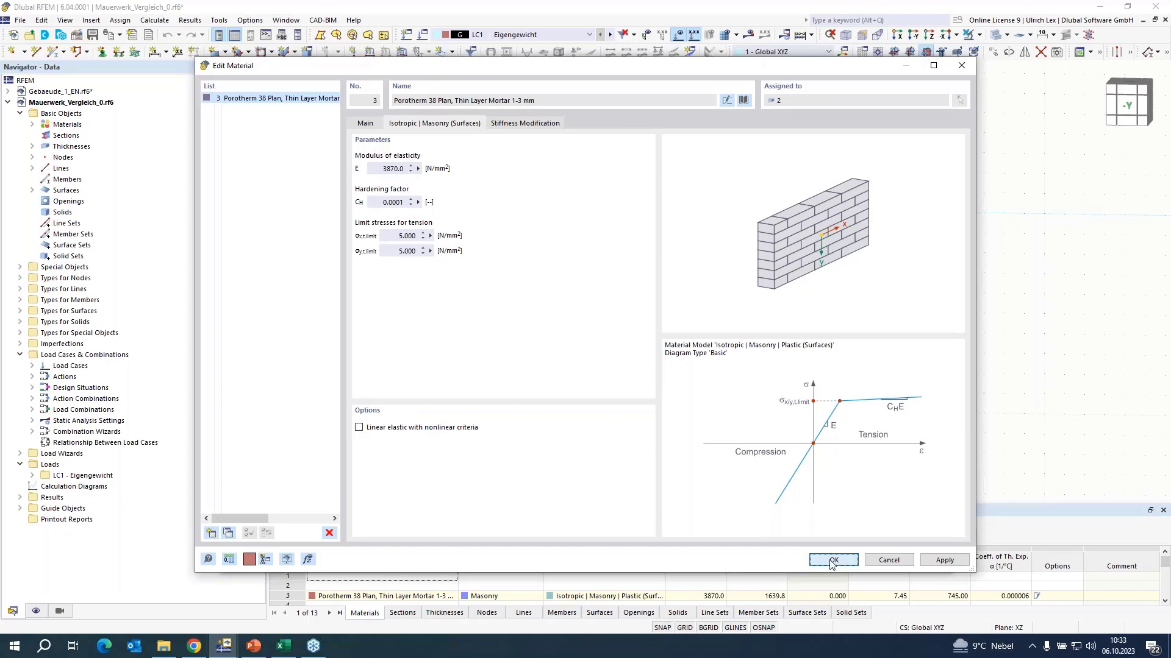
click(811, 561)
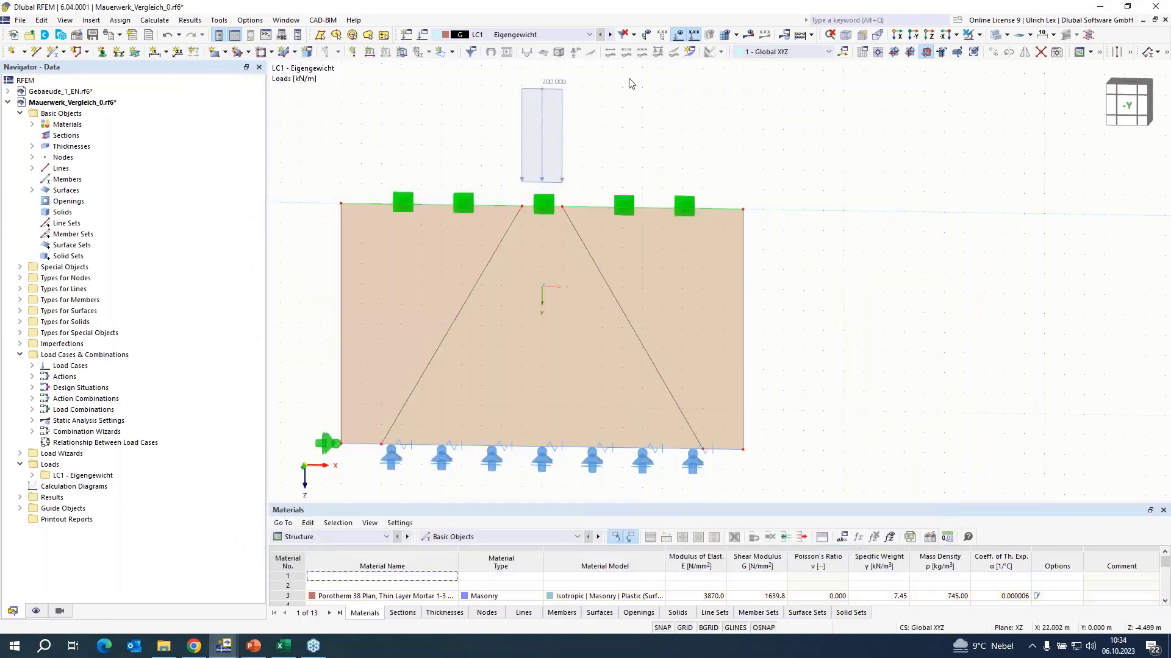
Calculate the masonry wall for LC1 and examine its principal stress trajectories and the line support reactions along the base.
click(749, 36)
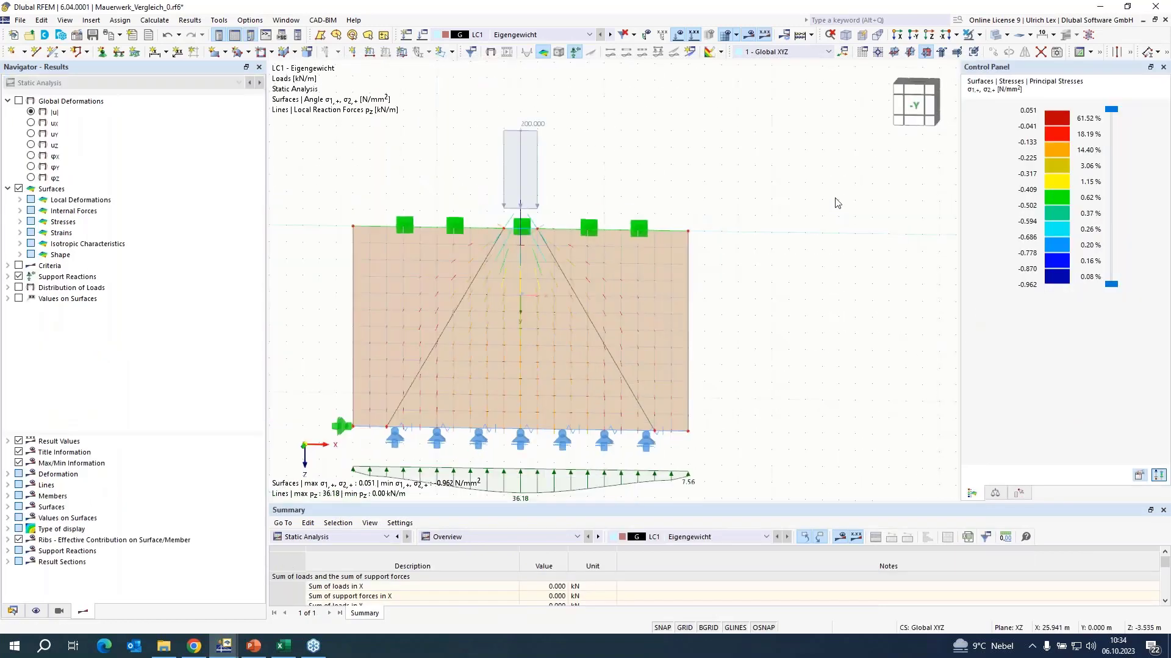
scroll(834, 202, down, 2)
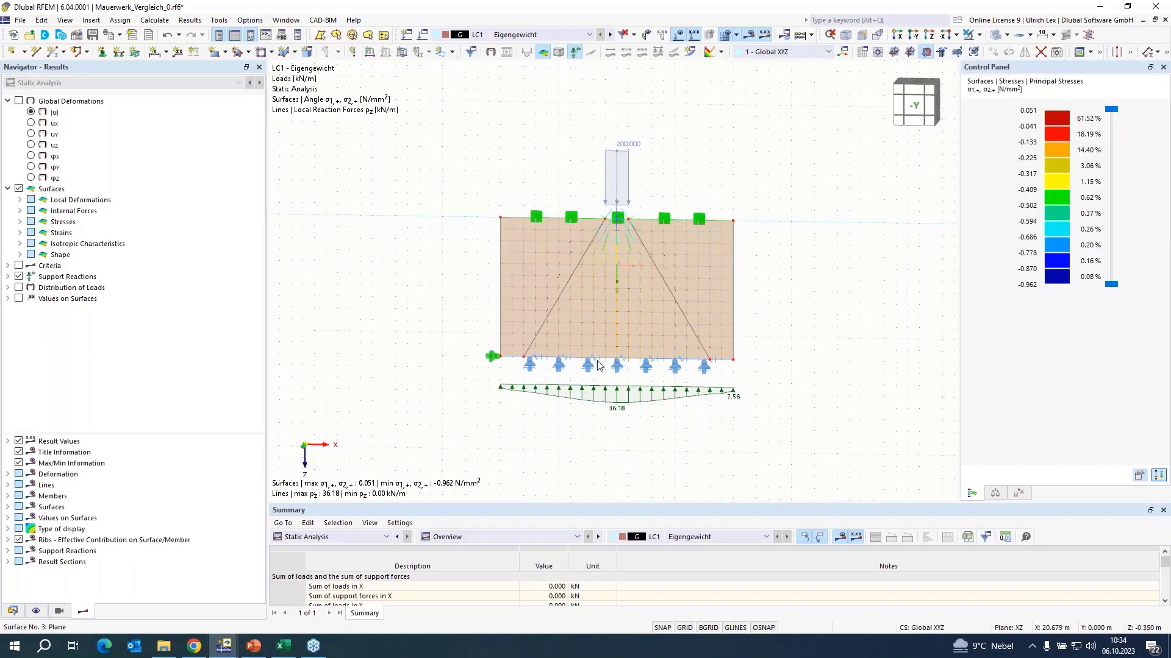
scroll(598, 365, up, 2)
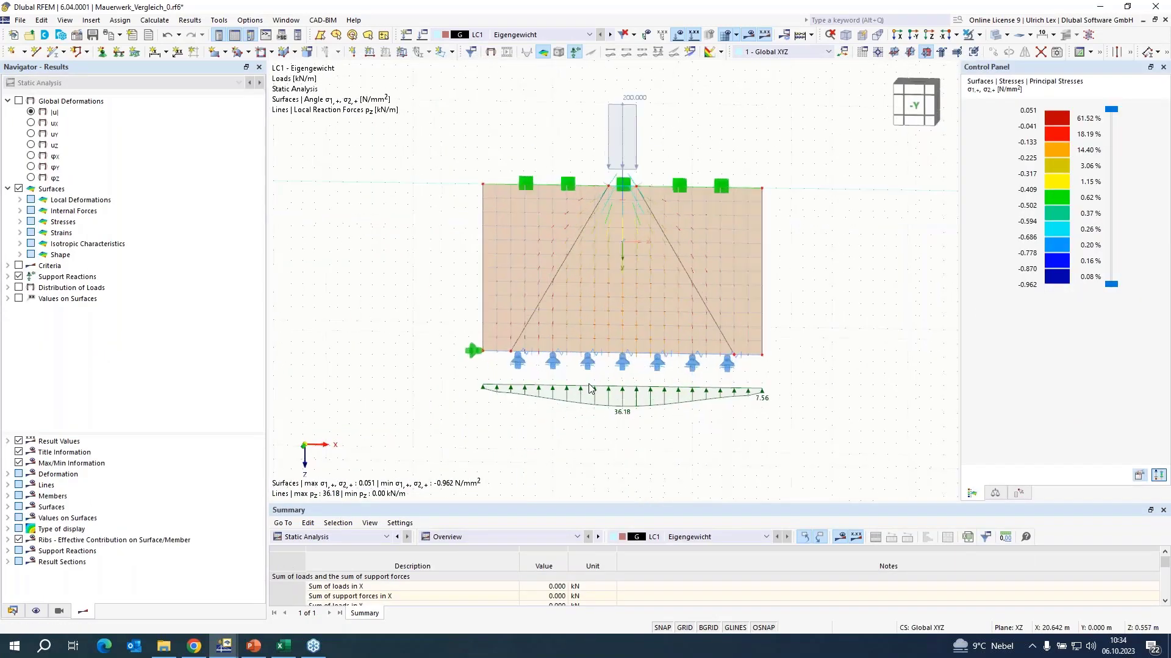
click(20, 223)
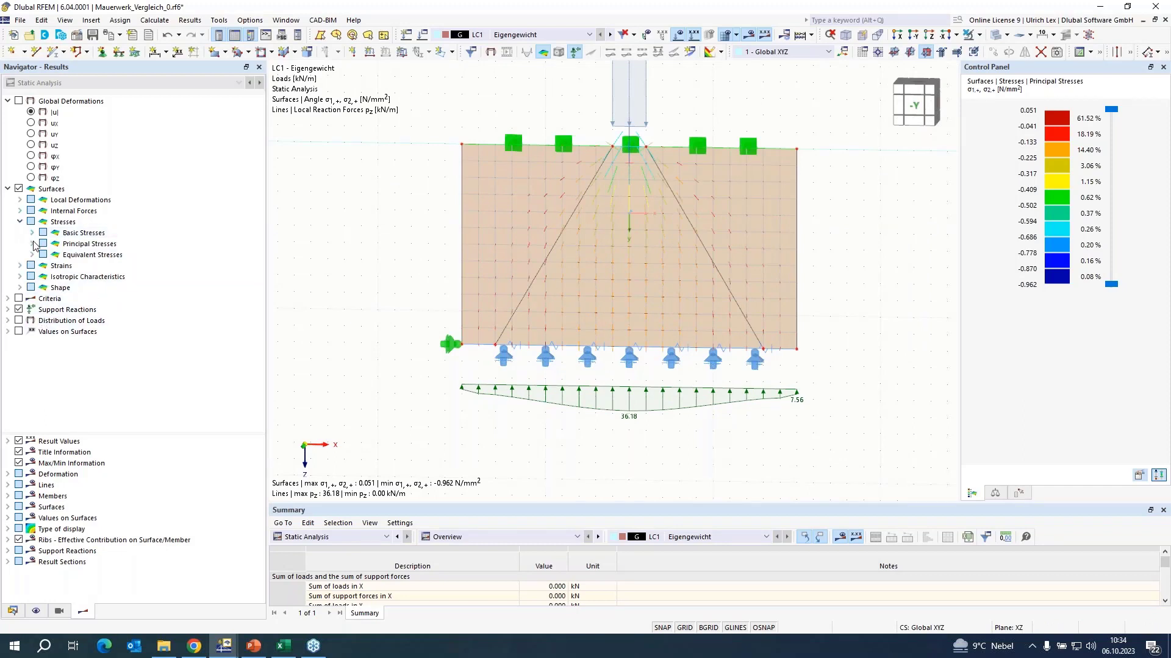
click(33, 244)
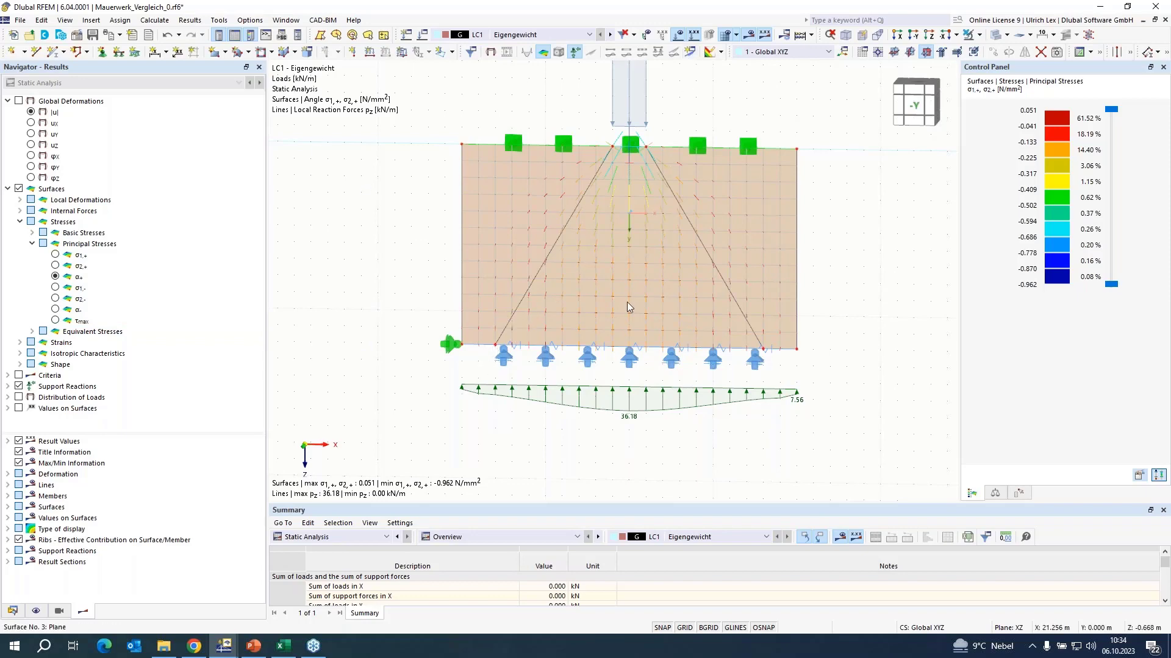
scroll(626, 302, down, 2)
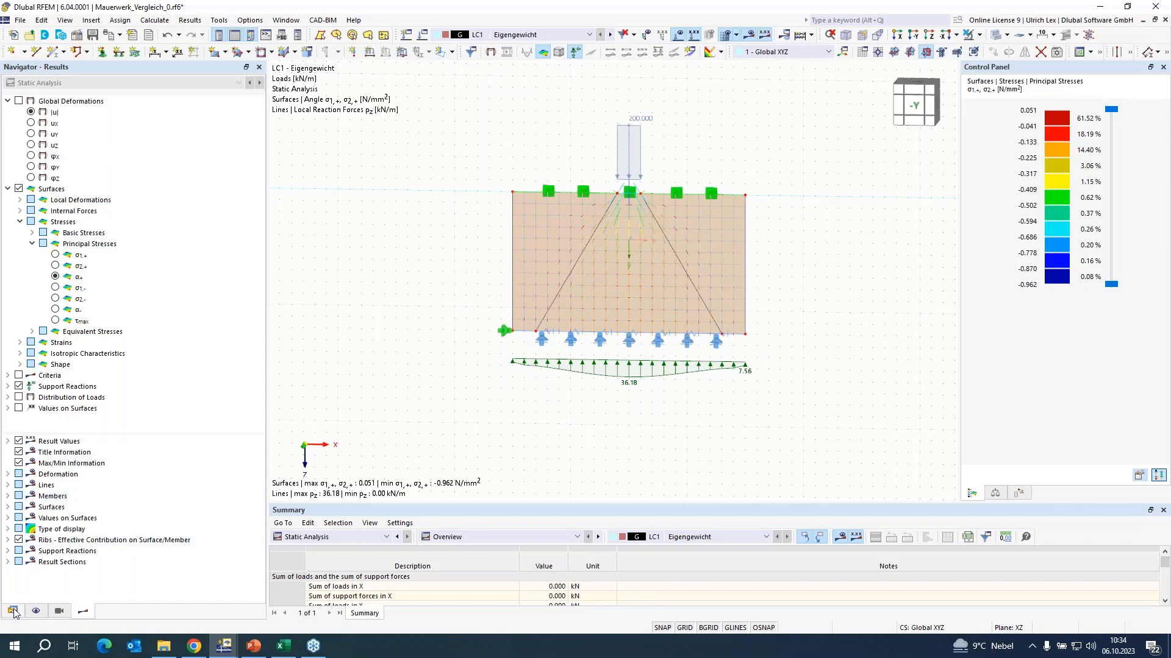
Set both tension limit stresses of the wall's masonry material to 0.005 N/mm² and review the recalculated stresses and support reactions.
double_click(715, 238)
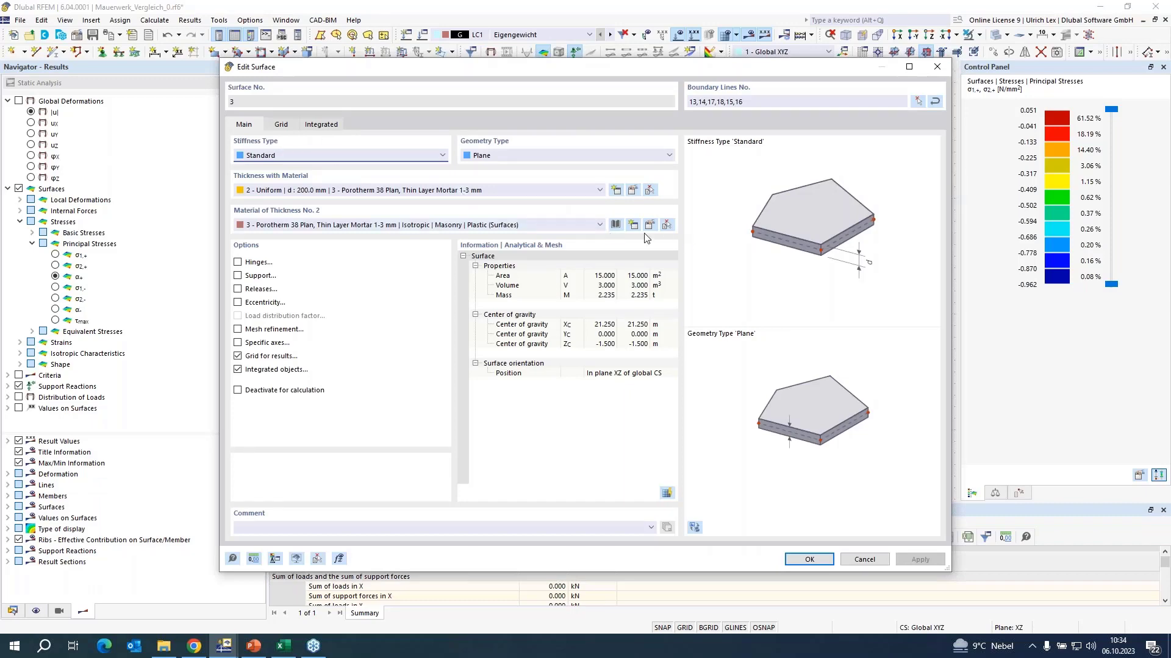
click(650, 226)
click(457, 124)
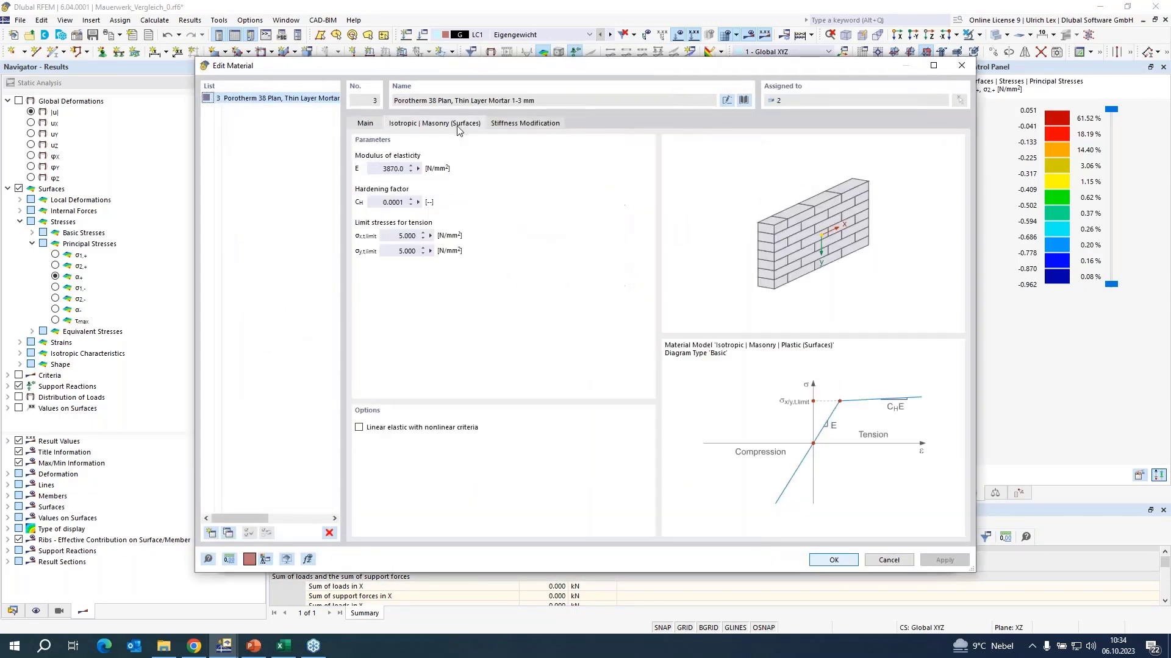
double_click(408, 236)
text(0,005)
double_click(399, 251)
text(005)
key(Tab)
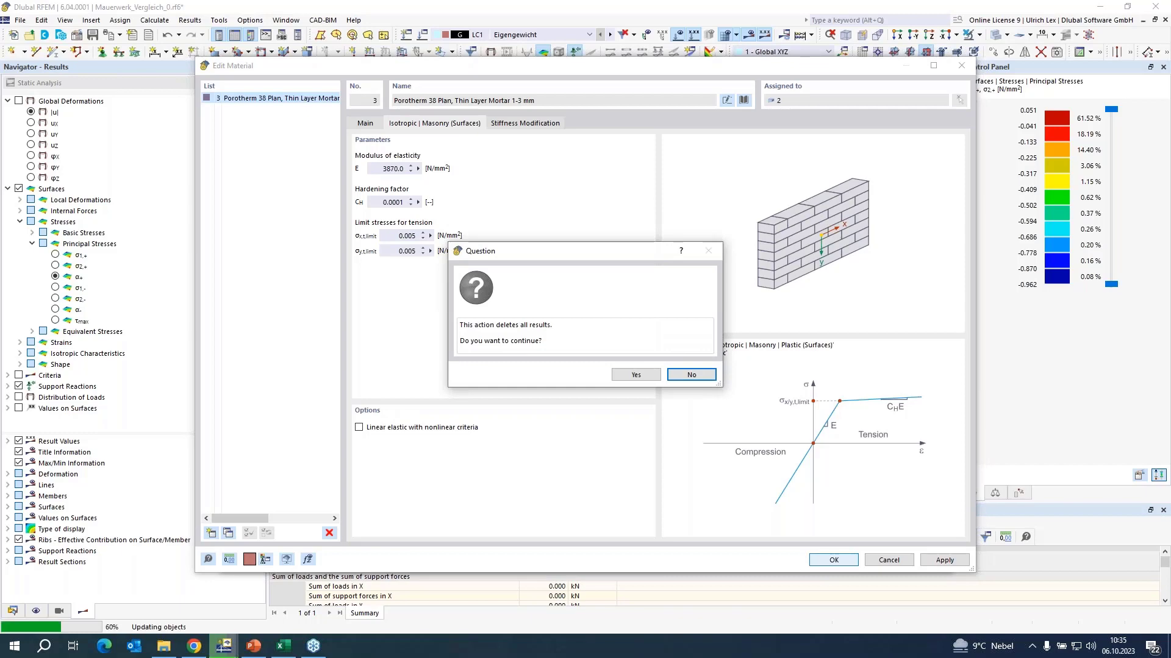
click(634, 373)
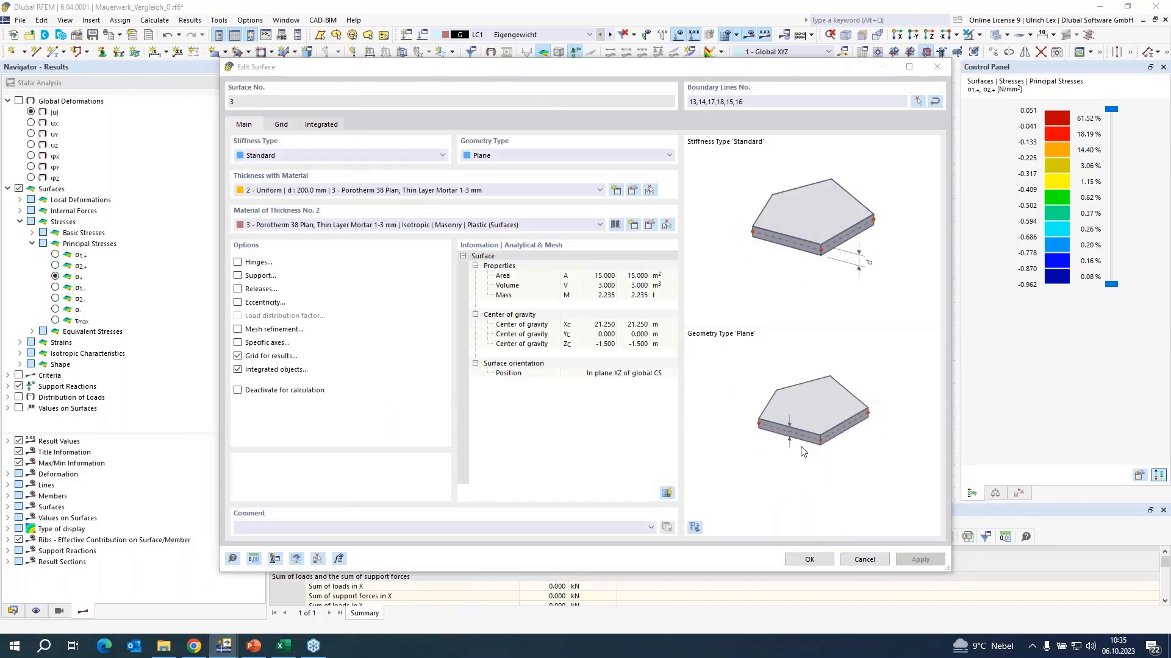
click(810, 559)
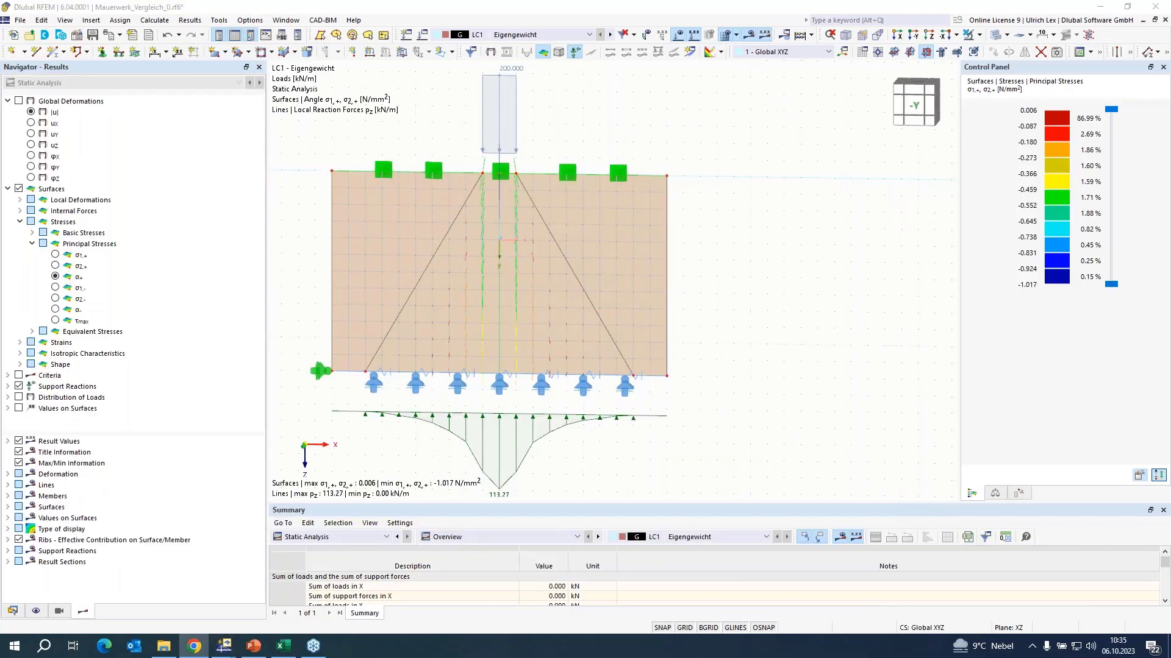
scroll(855, 146, down, 2)
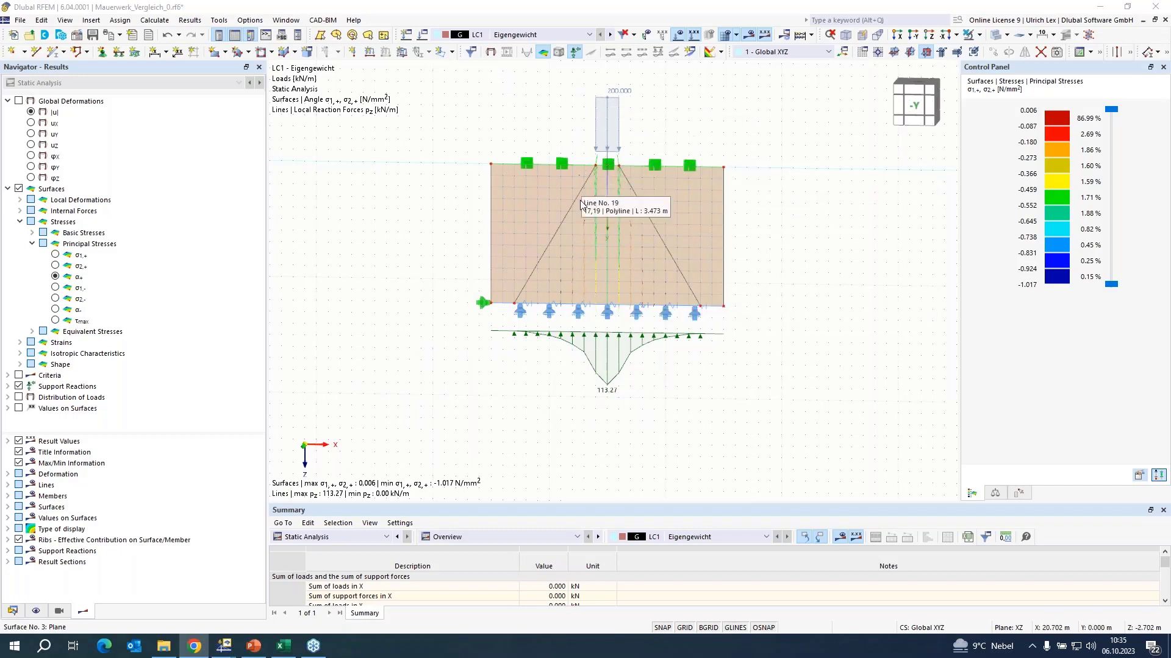
click(669, 370)
scroll(795, 161, up, 1)
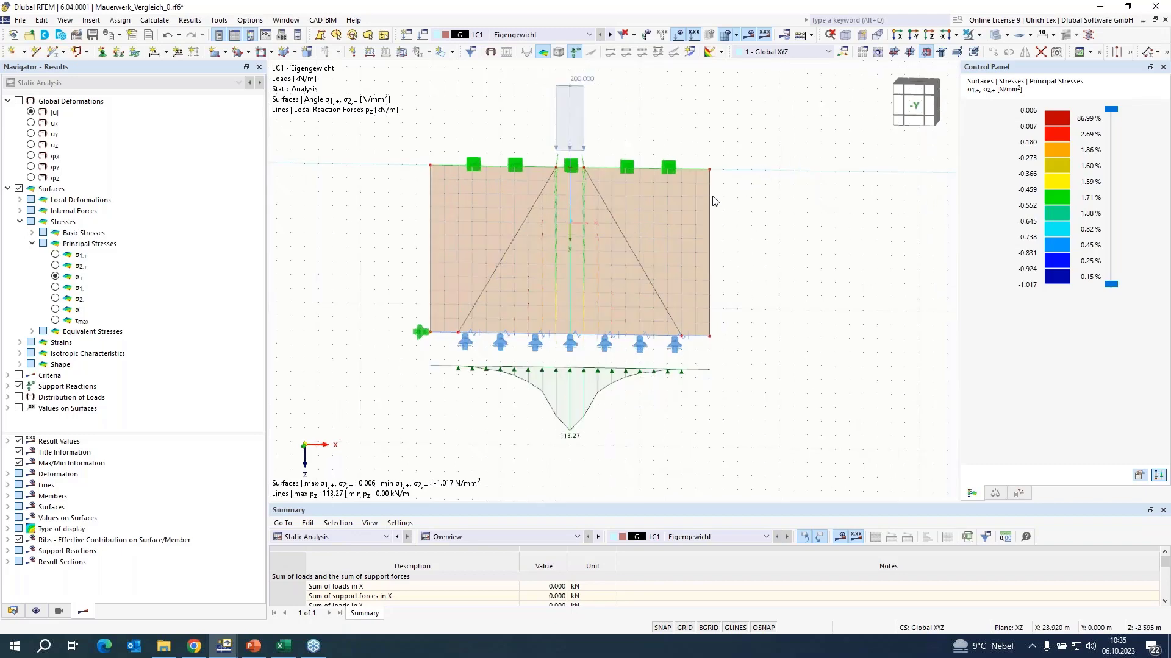
Set both tension limit stresses of the wall's Porotherm 38 Plan masonry material to 0.020 N/mm², accepting the deletion of results.
double_click(680, 208)
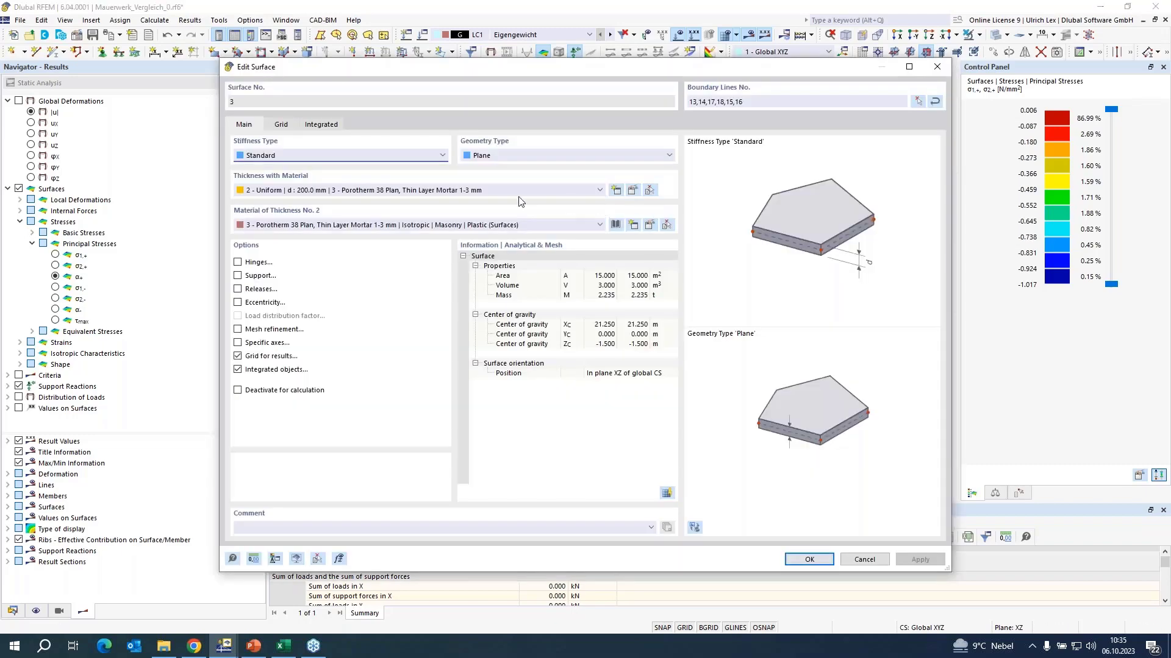
click(650, 227)
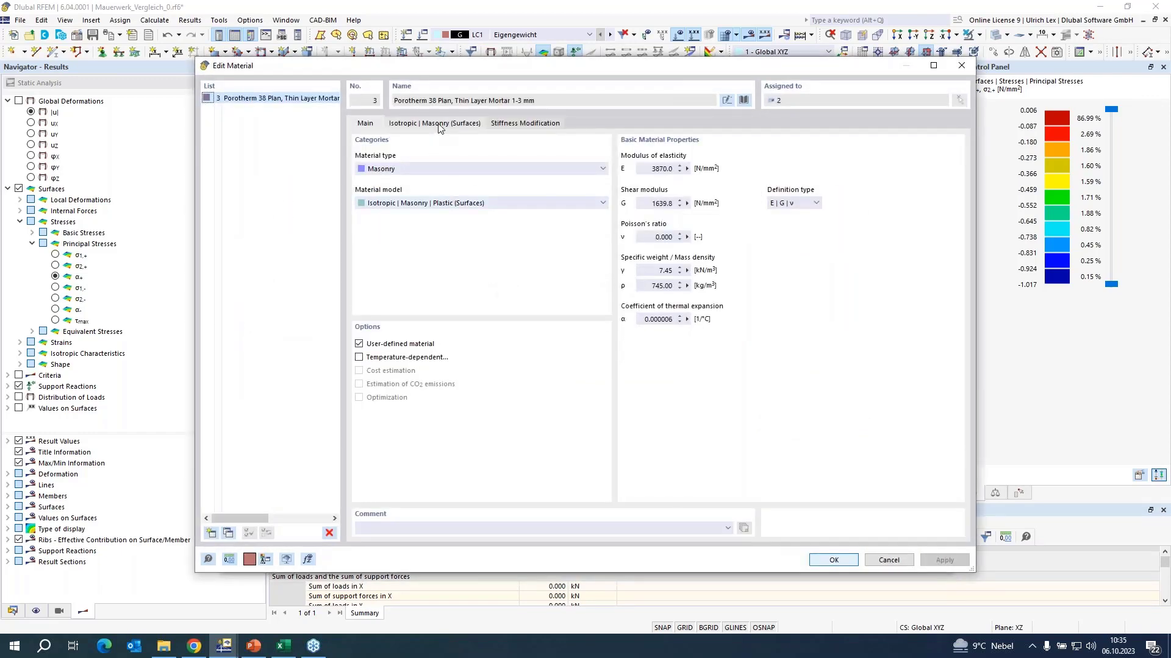
click(439, 124)
click(397, 236)
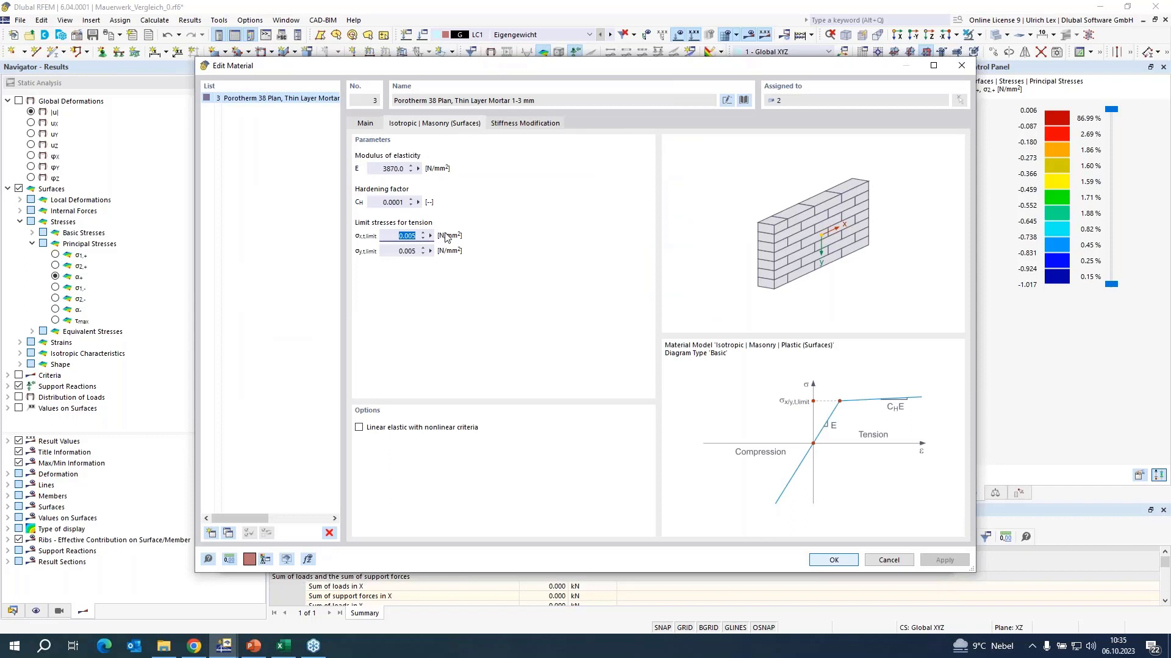
text(0,)
click(397, 251)
text(0,0)
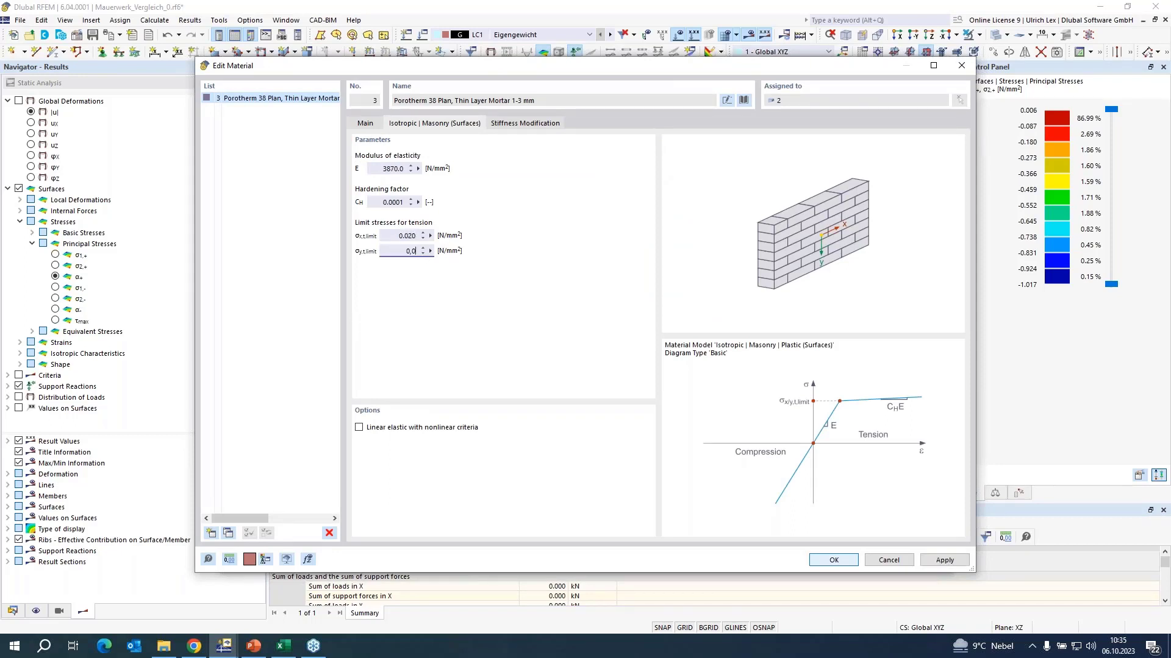
key(Tab)
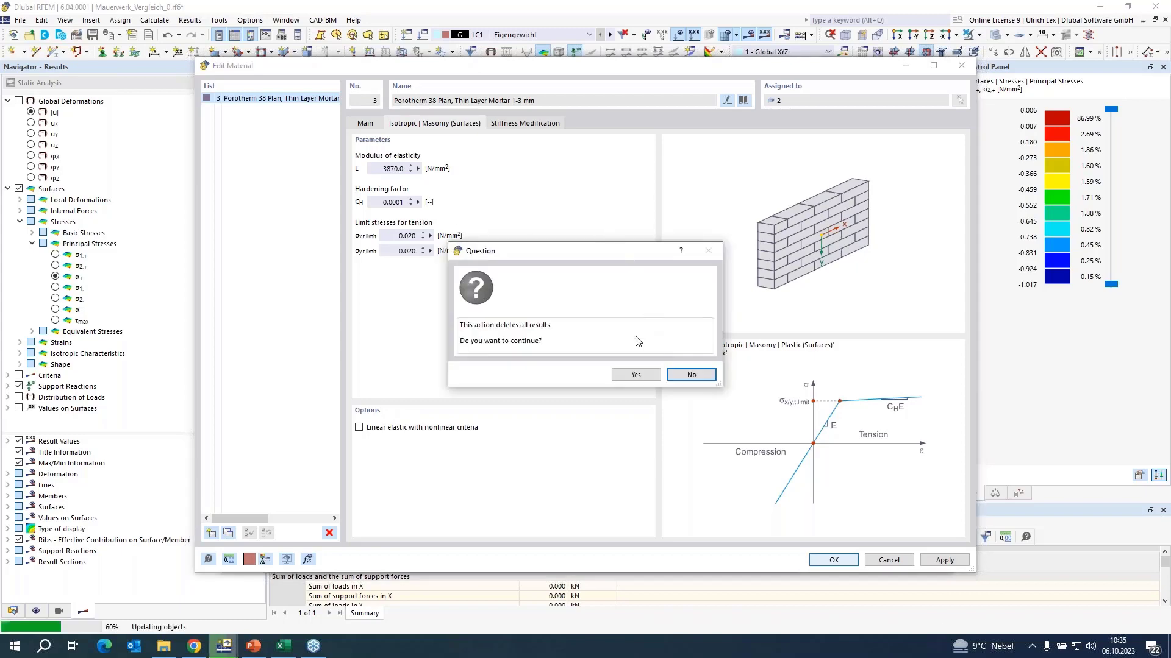
click(636, 375)
click(814, 561)
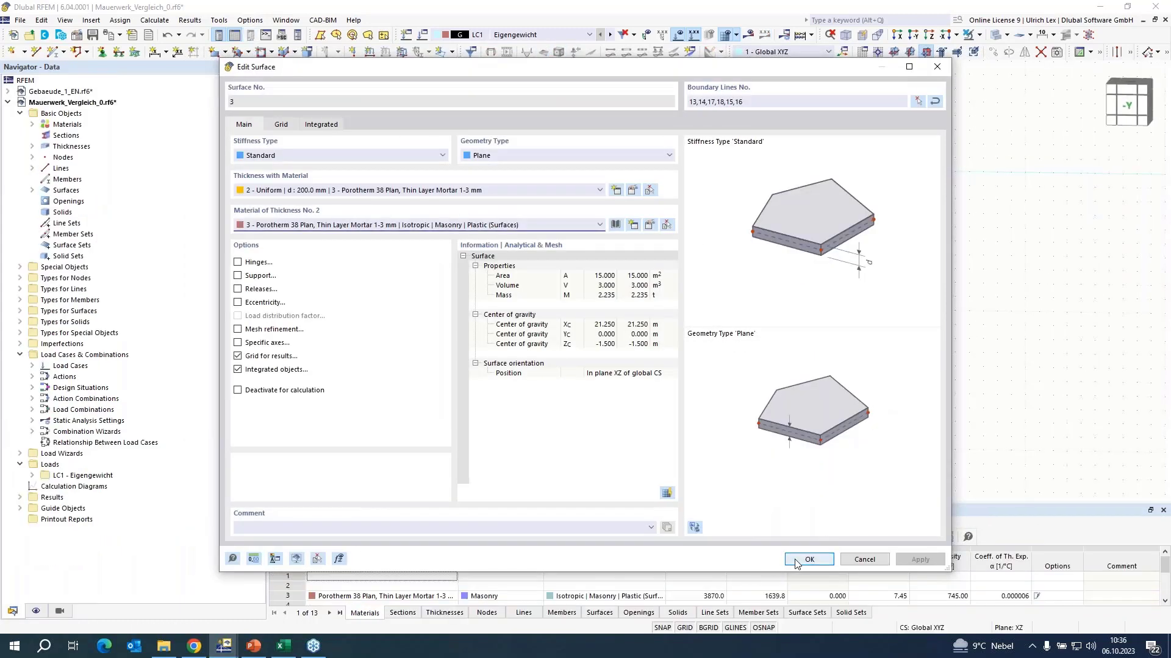
click(809, 560)
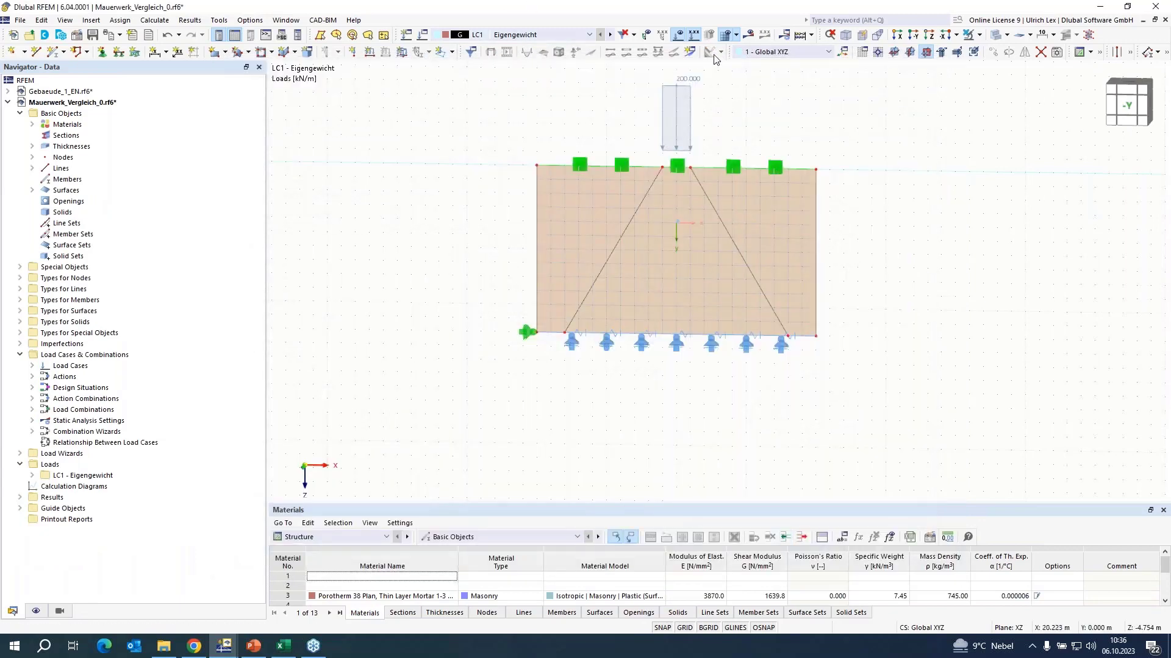
Recalculate the masonry wall and review how the load spreads in the principal stresses and base reactions.
click(751, 36)
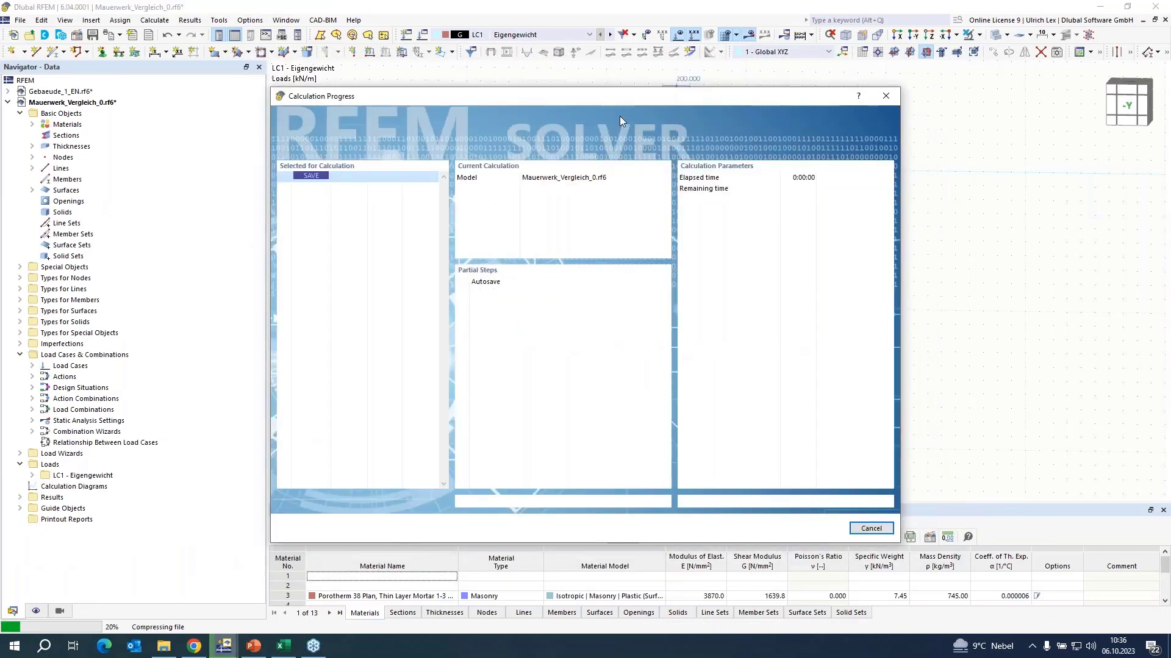
drag(565, 116, 522, 126)
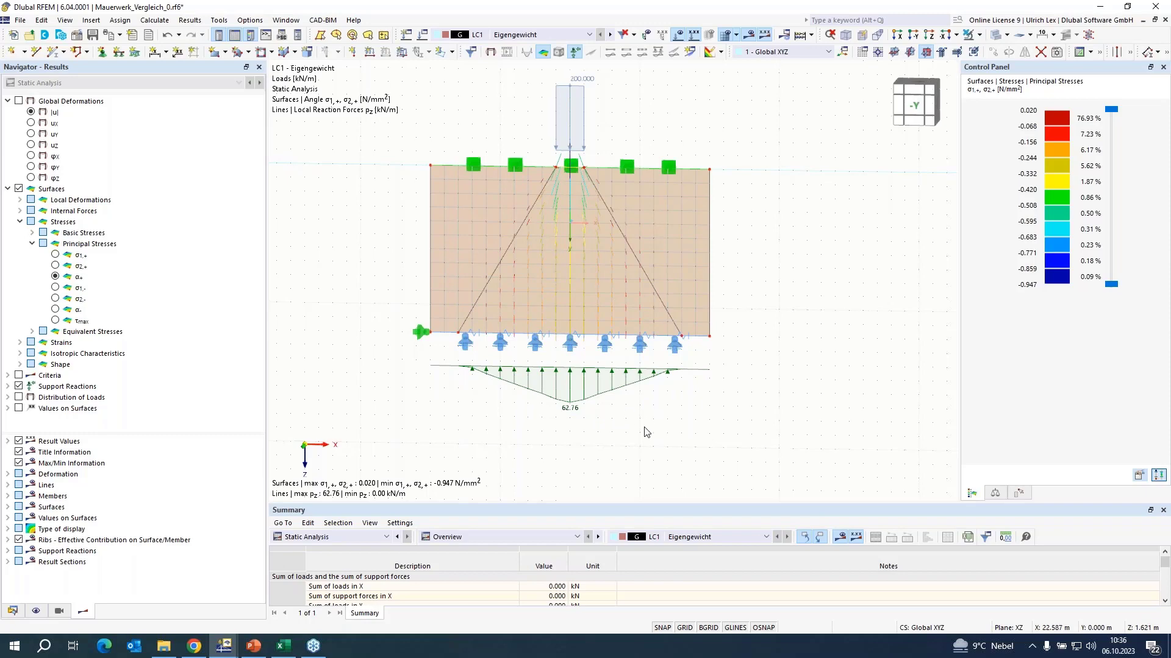
scroll(692, 467, down, 1)
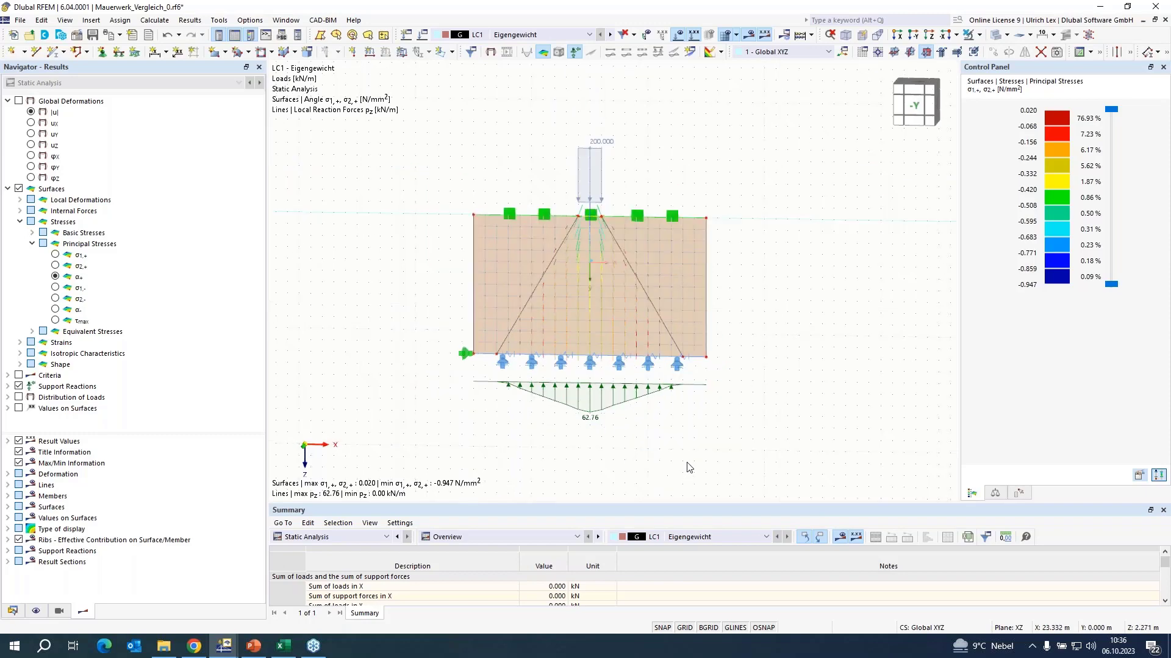
scroll(687, 468, up, 1)
scroll(683, 469, down, 1)
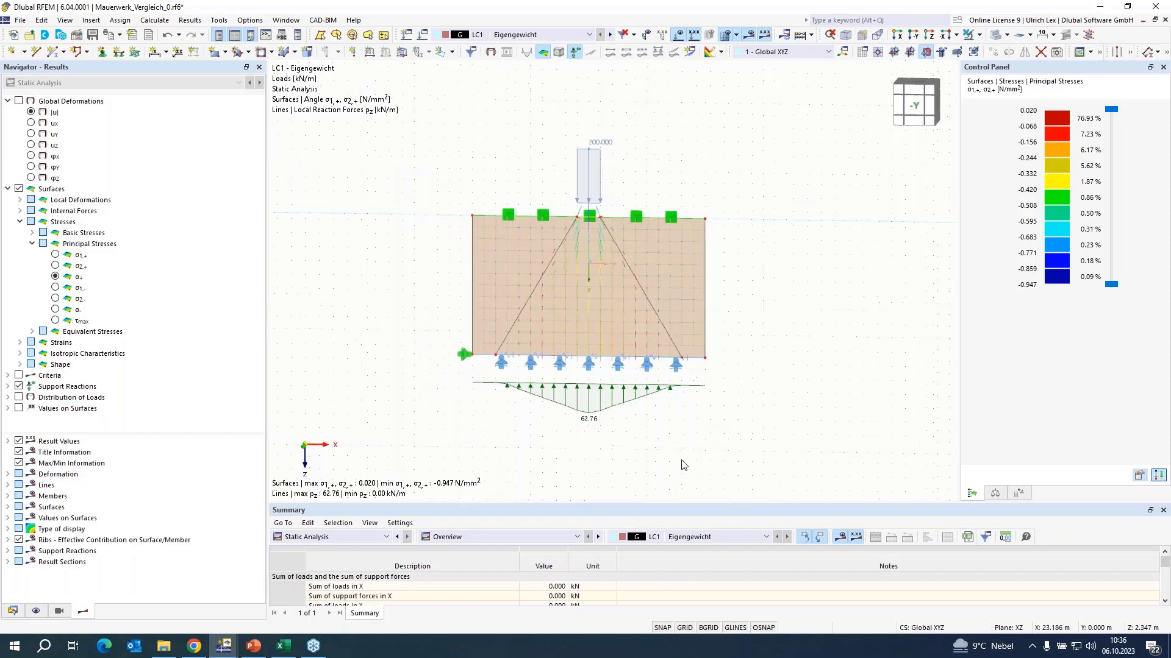
scroll(759, 377, up, 1)
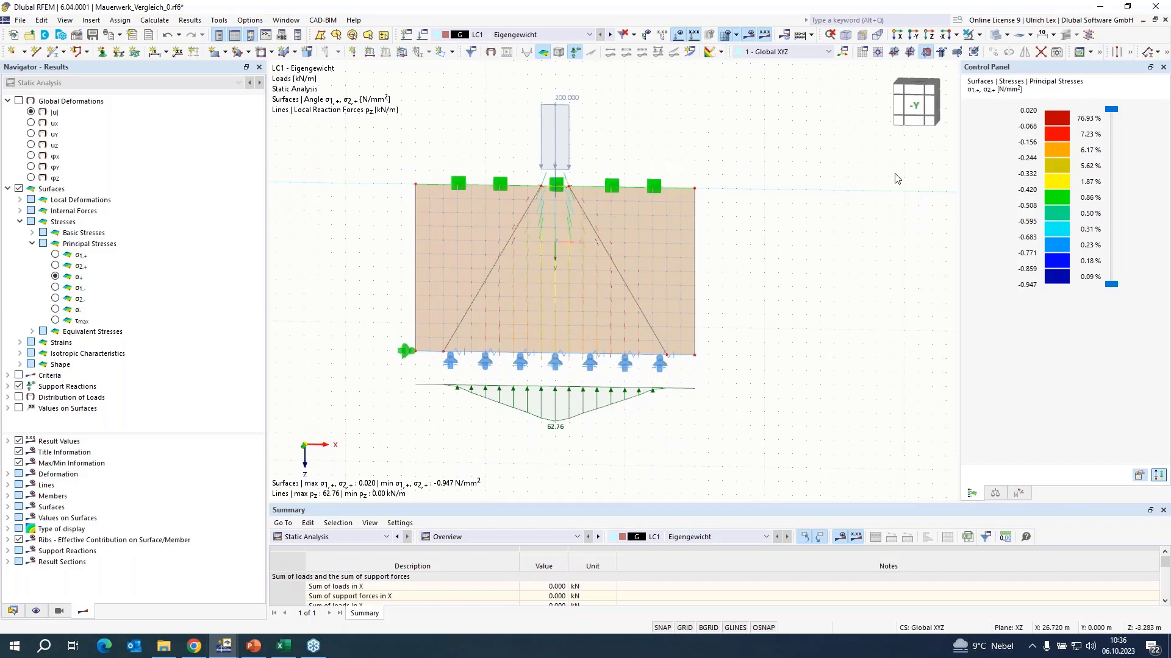
Switch to the PowerPoint presentation, start the slide show and advance to the Shear wall slide.
click(252, 649)
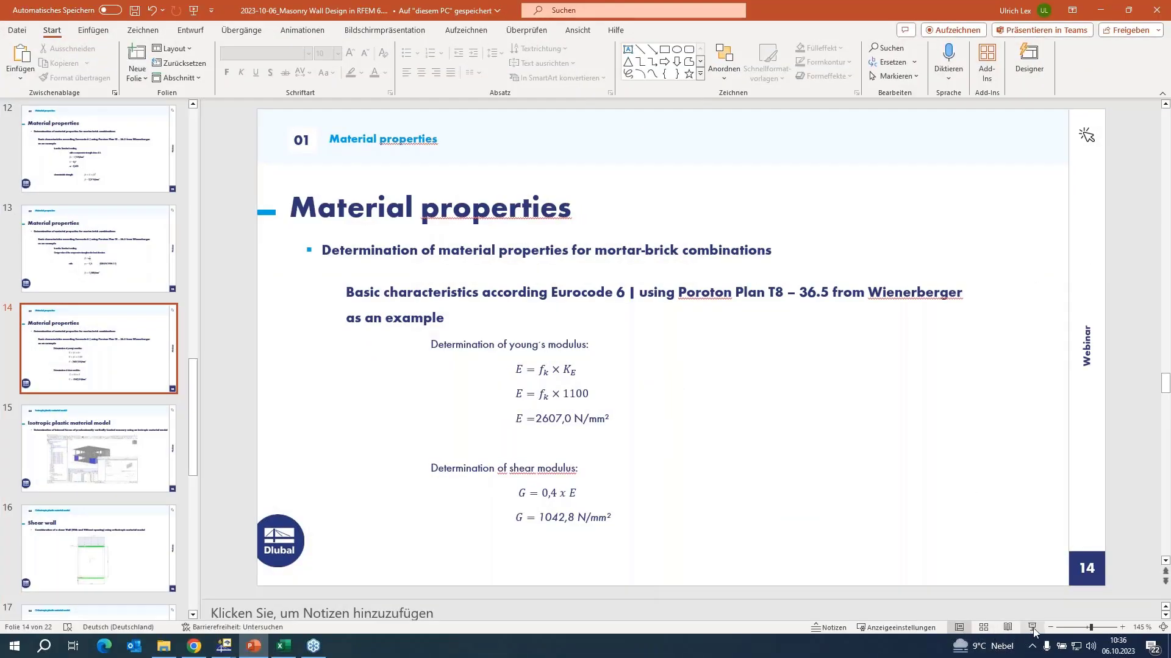
click(1032, 628)
scroll(901, 431, down, 2)
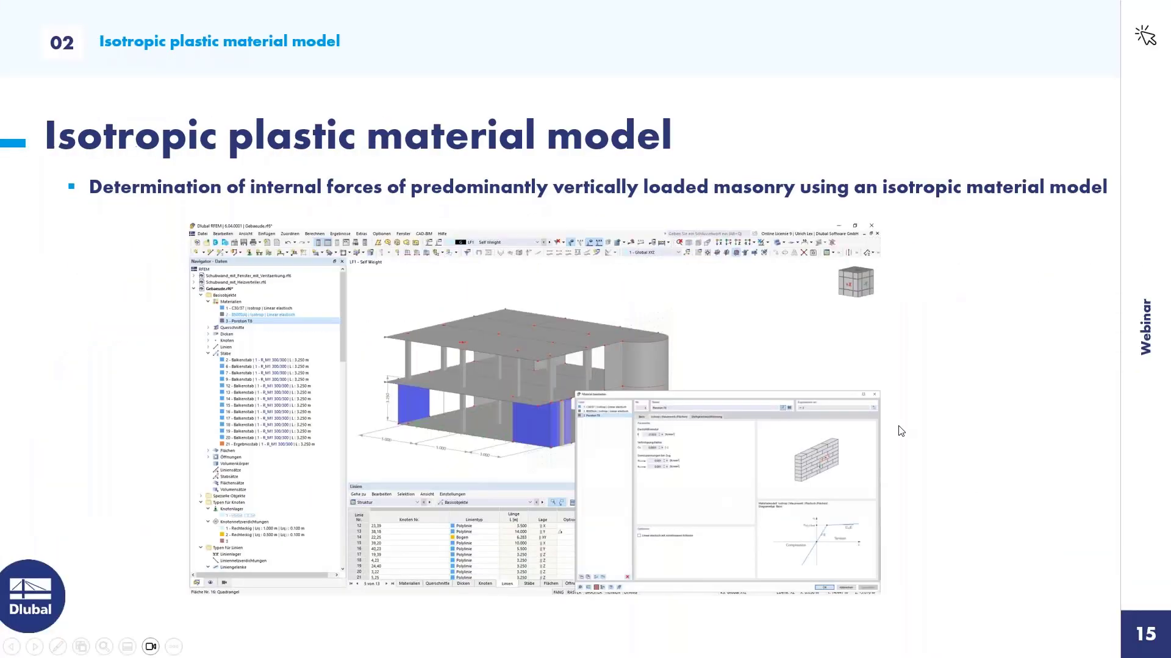
scroll(901, 431, up, 1)
scroll(816, 390, down, 1)
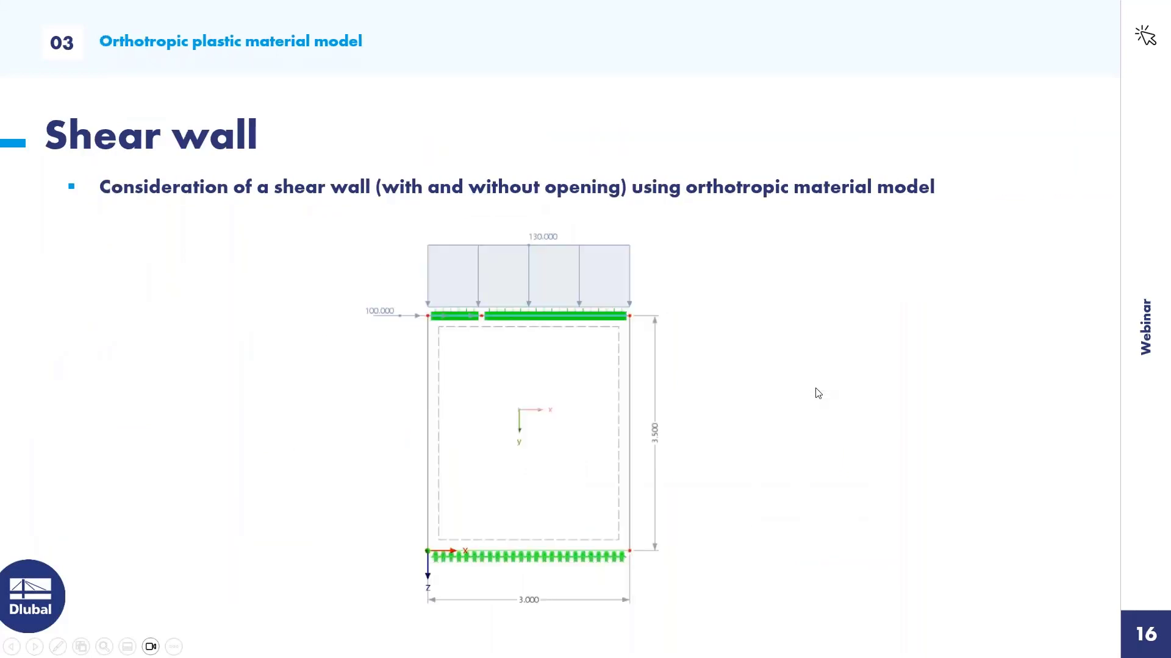
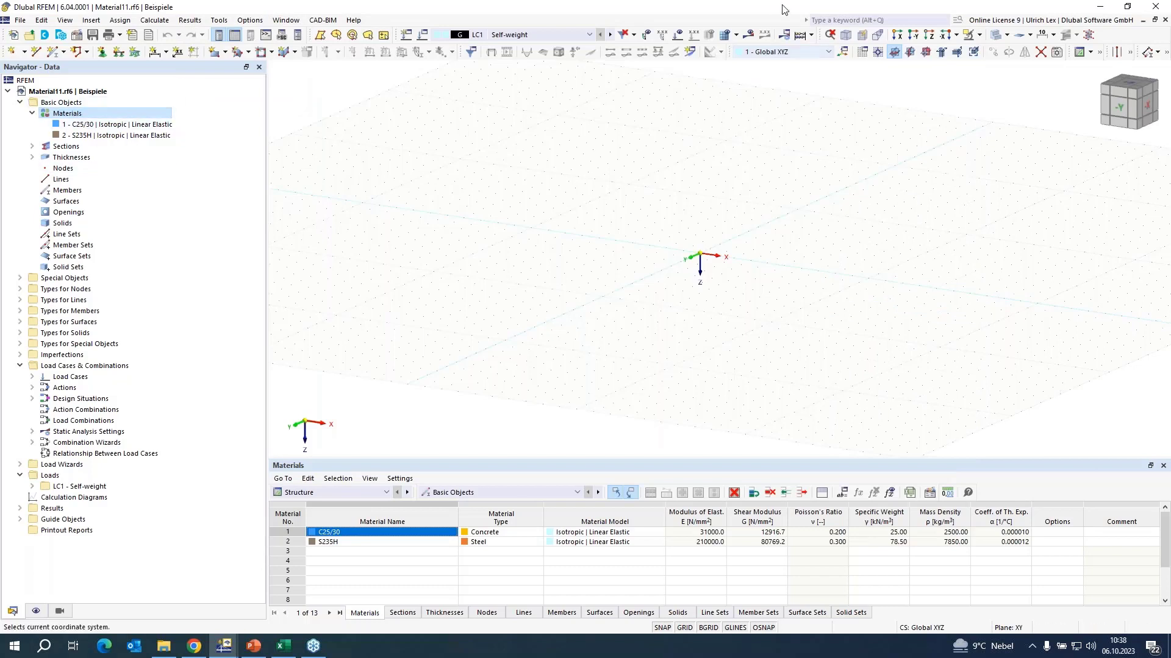
Set the work plane to XZ and start a new Masonry material with the Orthotropic | Masonry | Plastic (Surfaces) model.
click(926, 52)
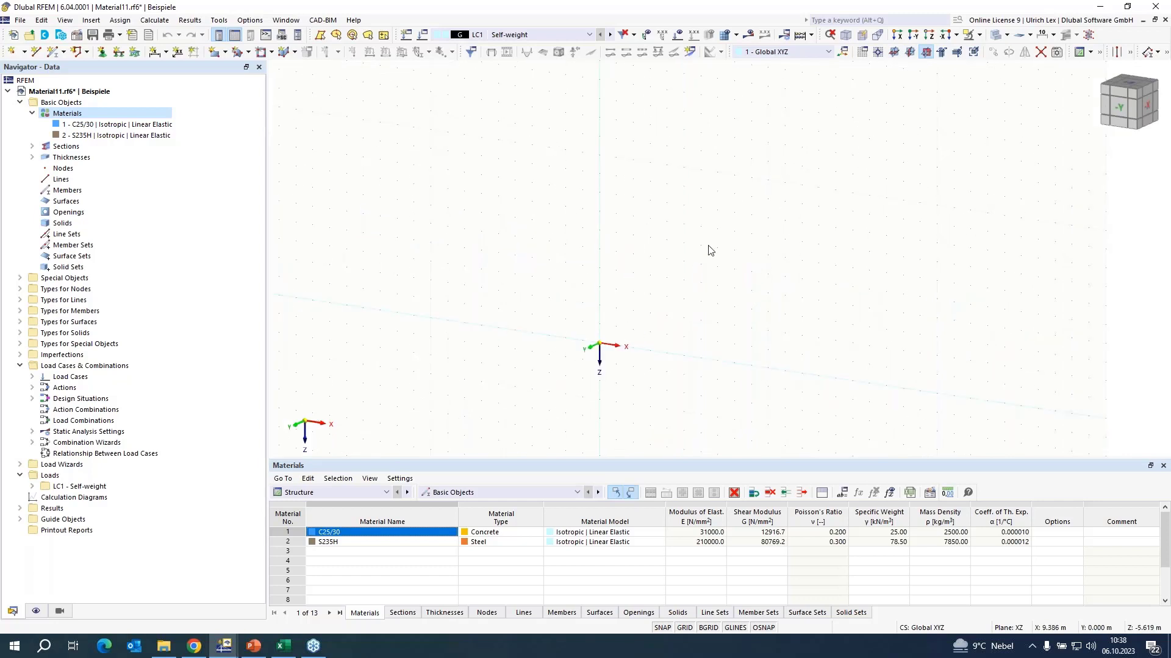
right_click(76, 118)
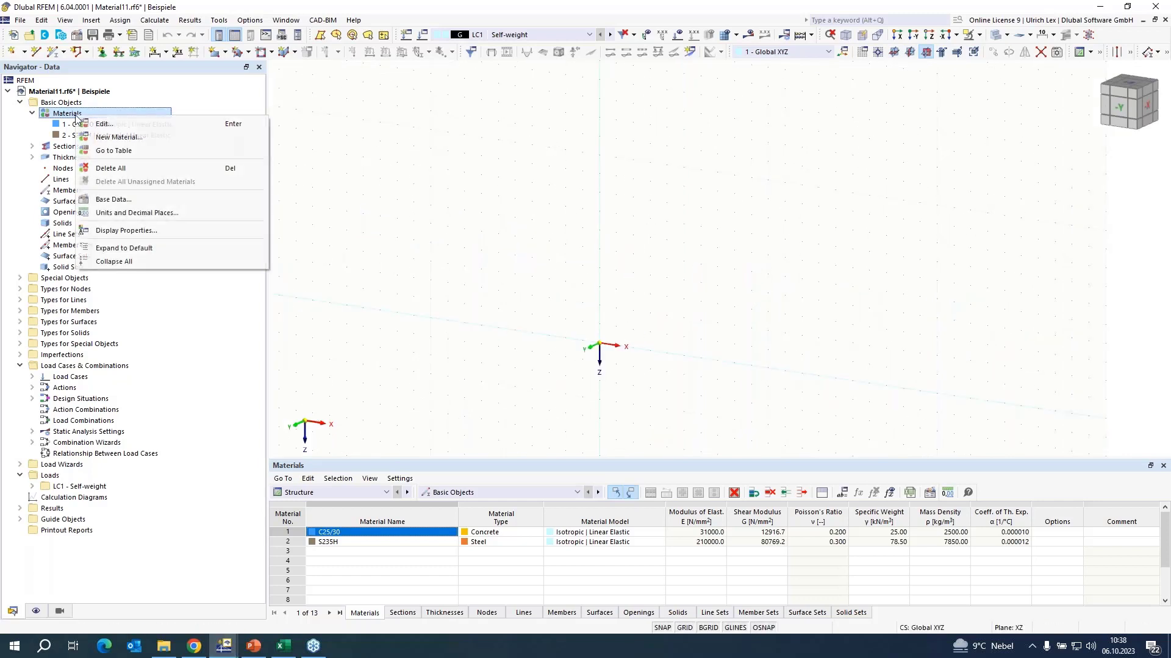
click(114, 135)
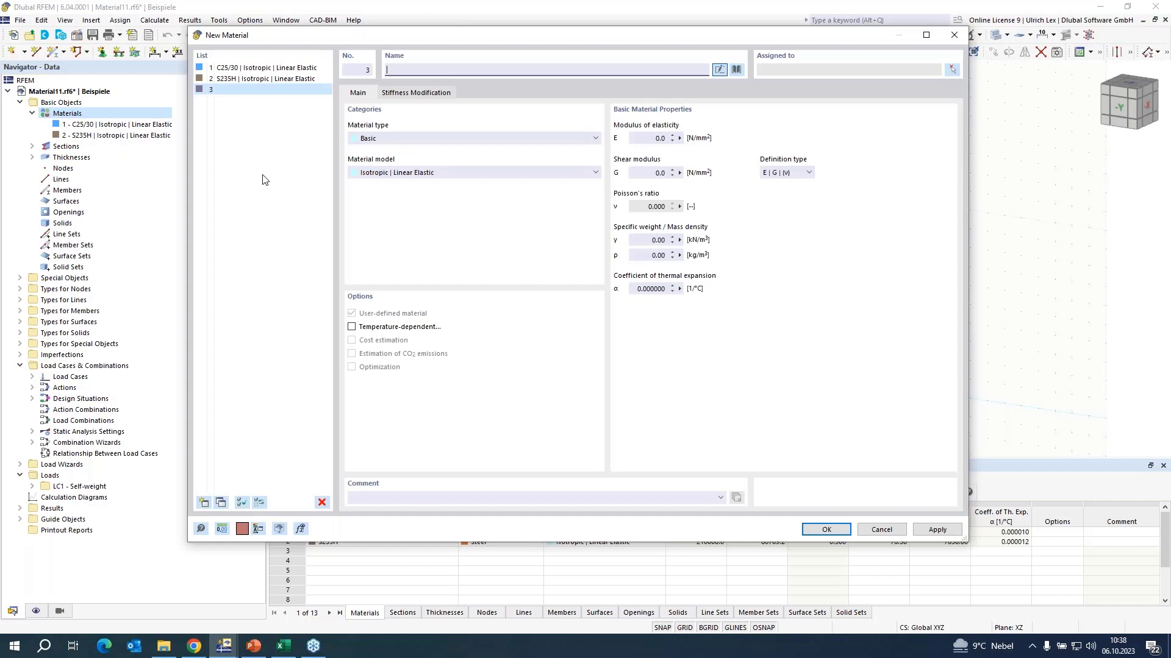
click(441, 139)
click(436, 156)
click(444, 173)
click(446, 204)
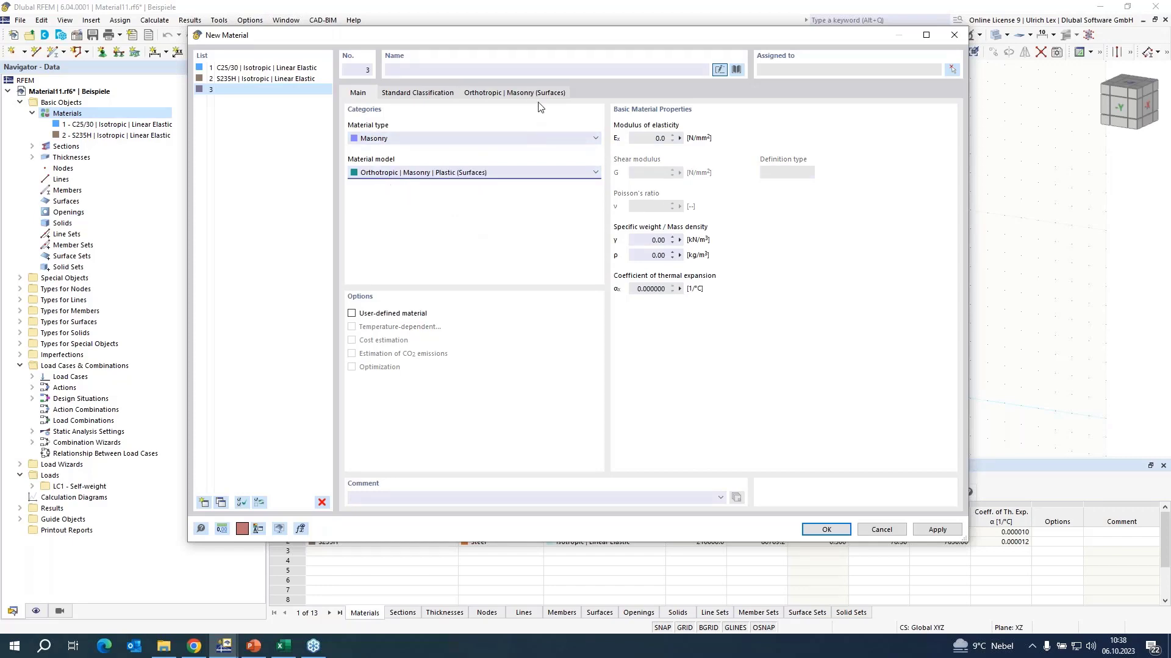
Assign the Wienerberger mortared masonry Porotherm 25-38 Objekt LDF Plan, Thin Layer Mortar 1-3 mm, 5.14 N/mm² from the library and save the material.
click(735, 70)
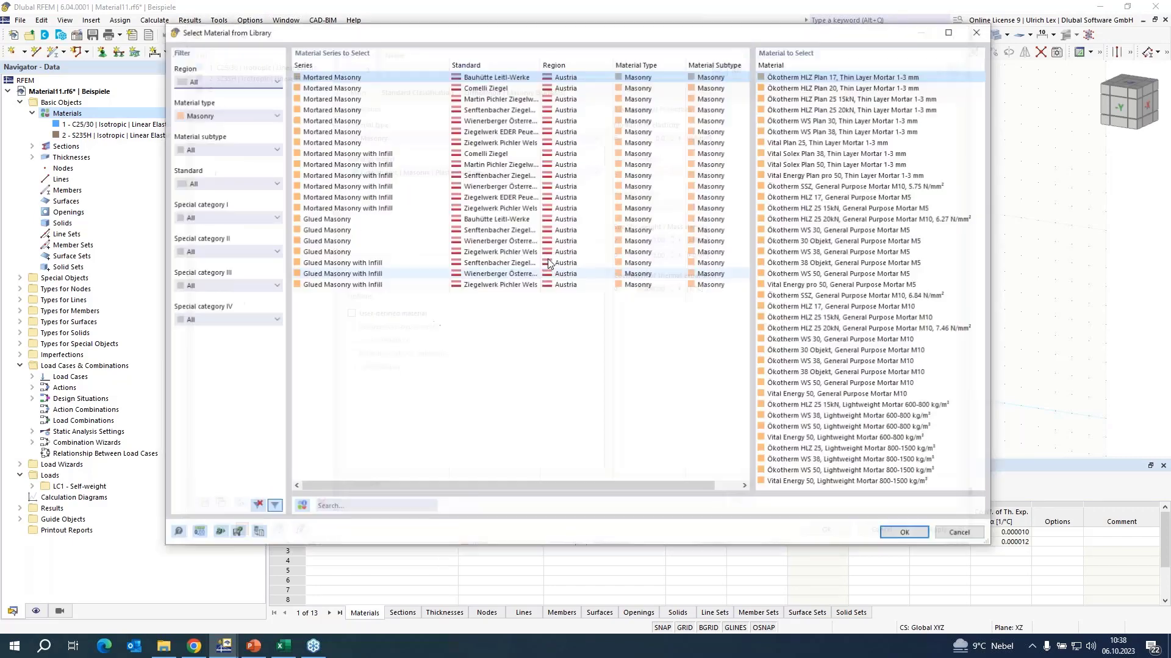
click(475, 121)
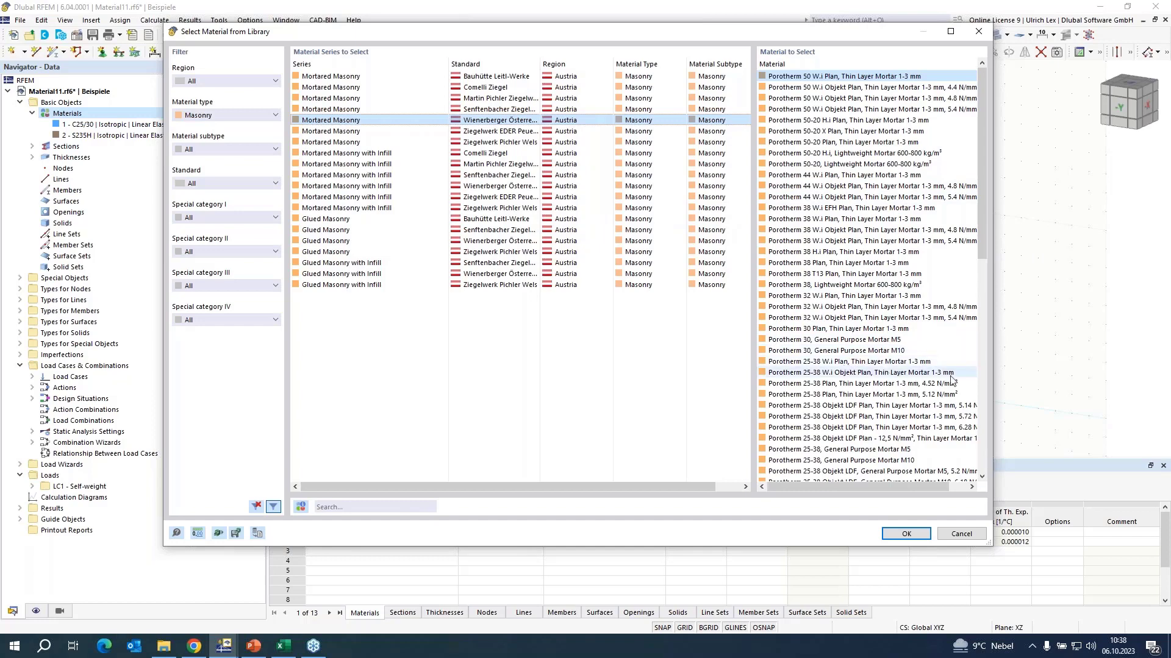
click(963, 406)
click(924, 535)
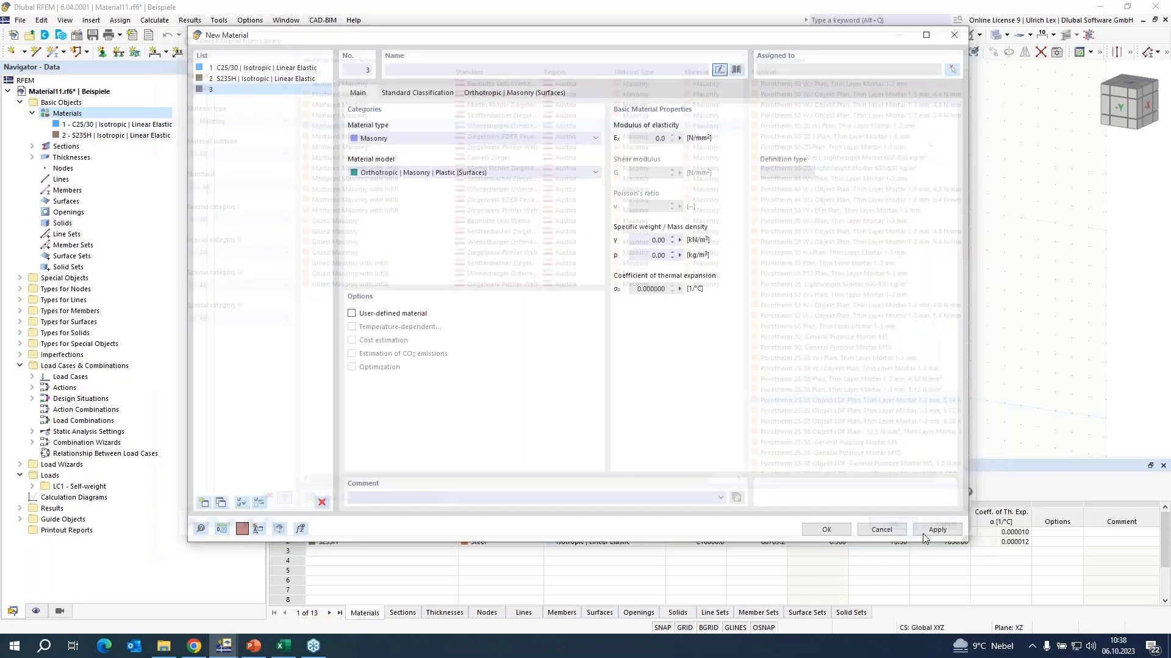
click(826, 530)
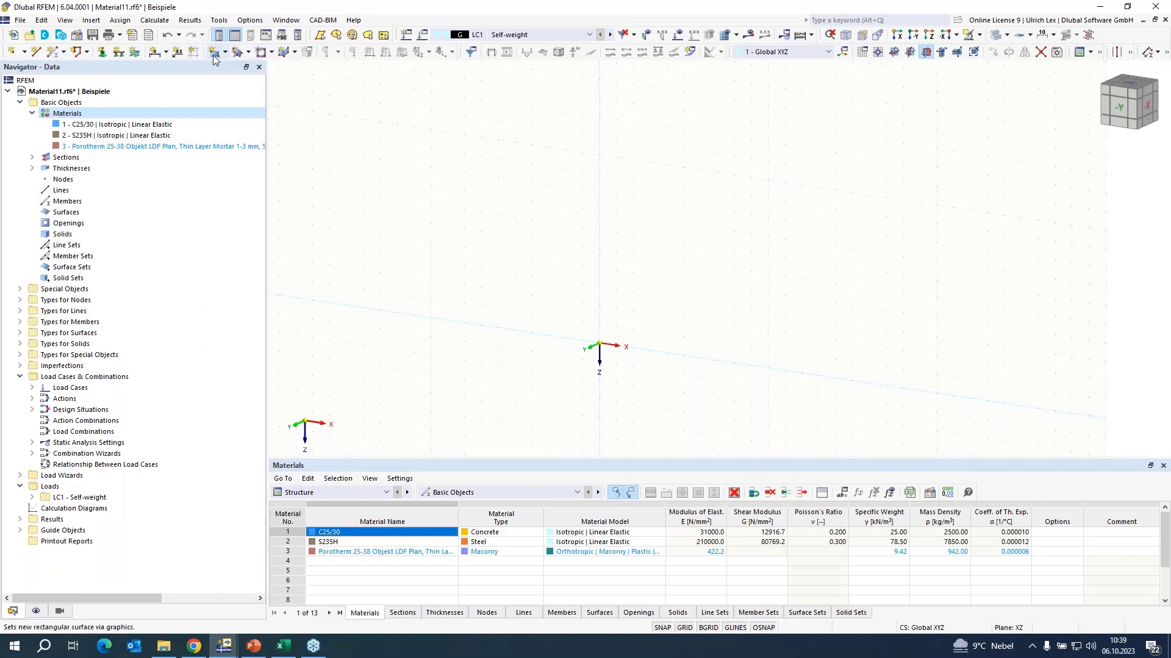
Create a new uniform thickness of 250 mm using the Porotherm 25-38 Objekt LDF Plan masonry material.
click(31, 168)
right_click(52, 170)
click(94, 194)
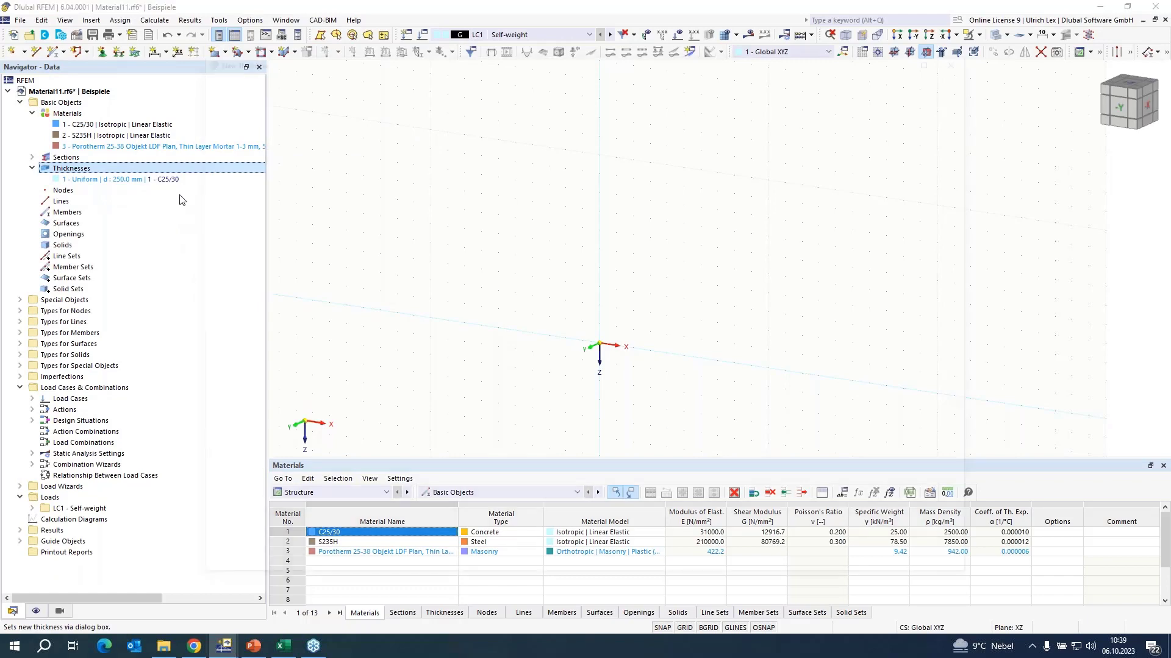
click(486, 180)
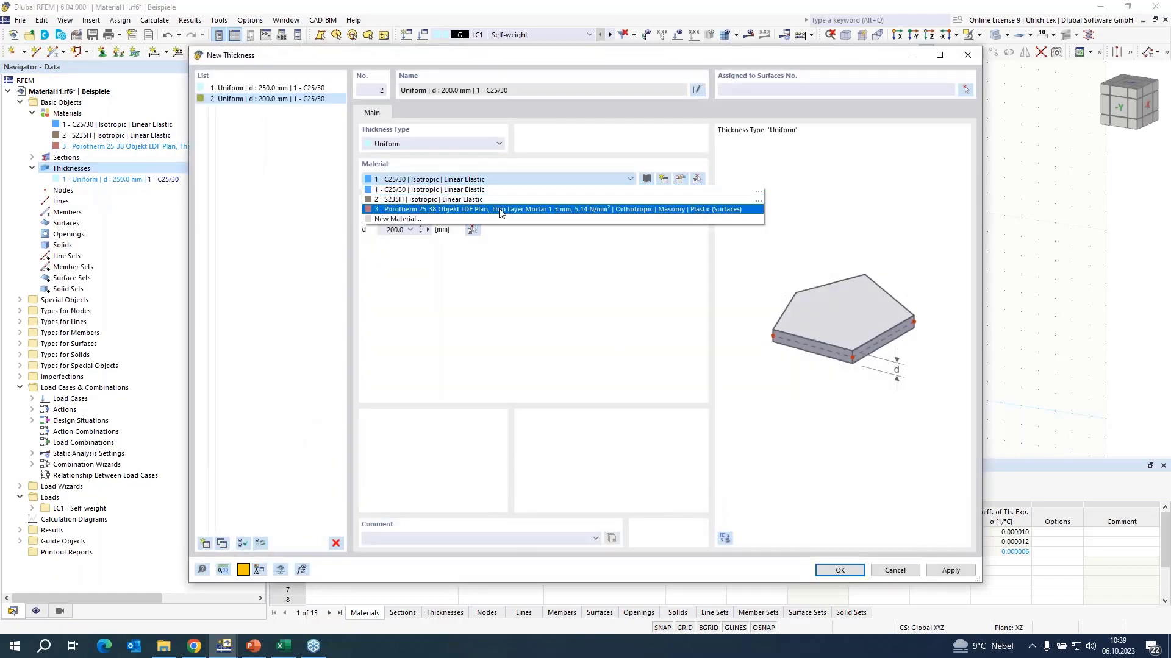
click(504, 205)
click(412, 228)
text(2)
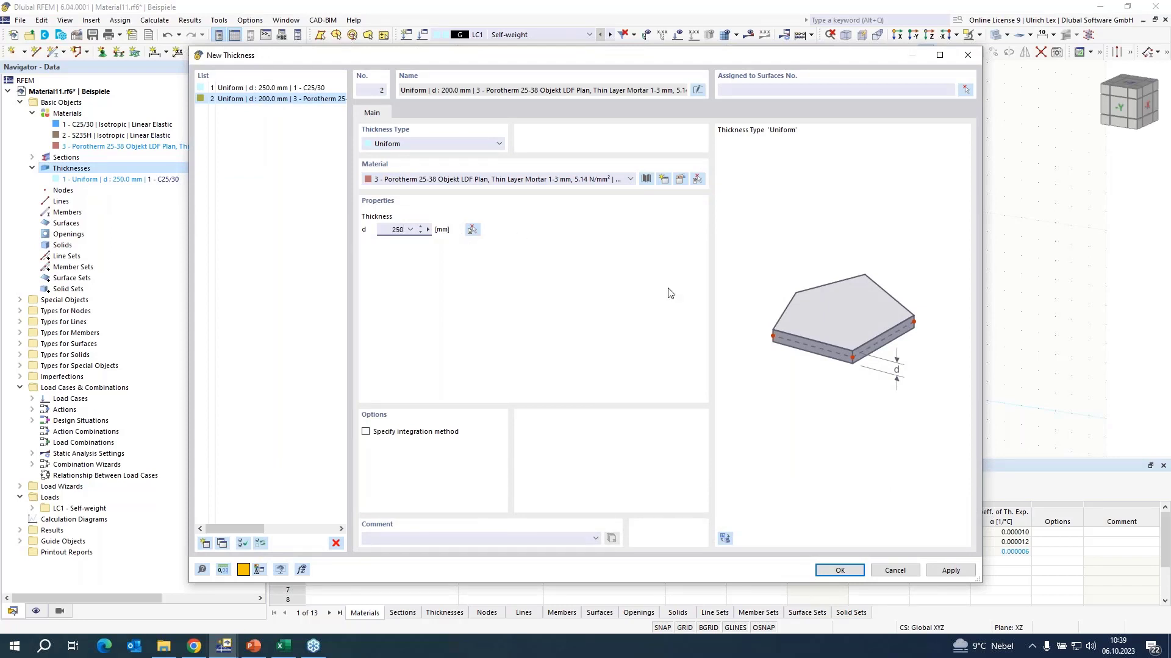
text(50)
click(839, 570)
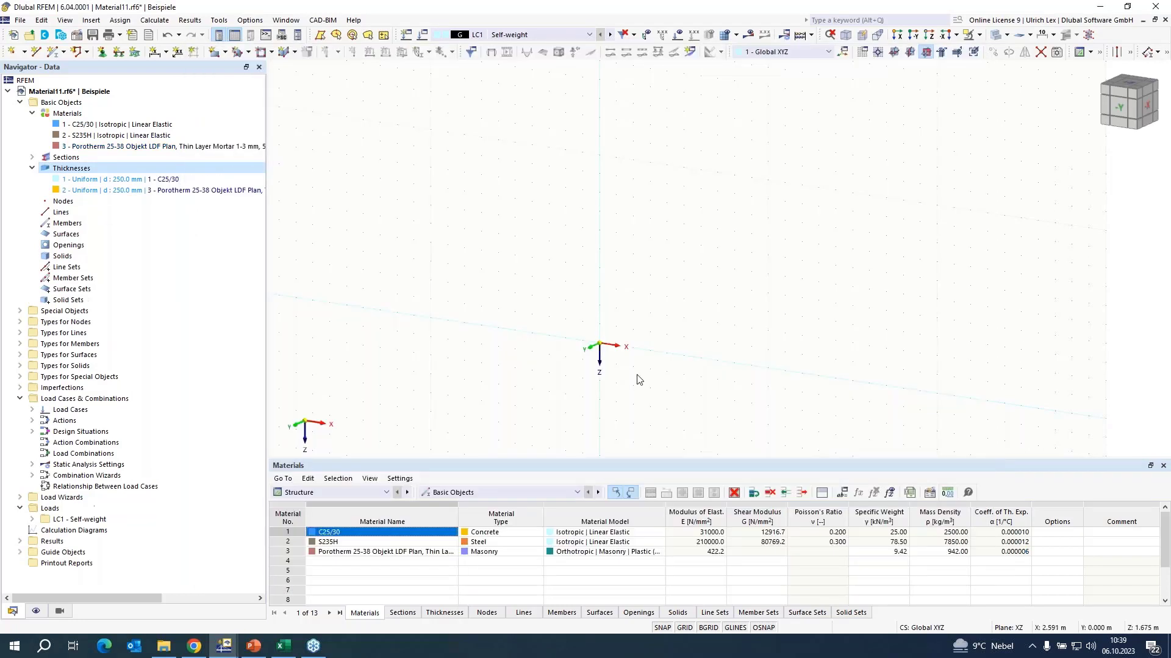
Draw a 6 m by 6 m rectangular surface from the origin in the XZ plane, using the 250 mm Porotherm thickness.
click(215, 51)
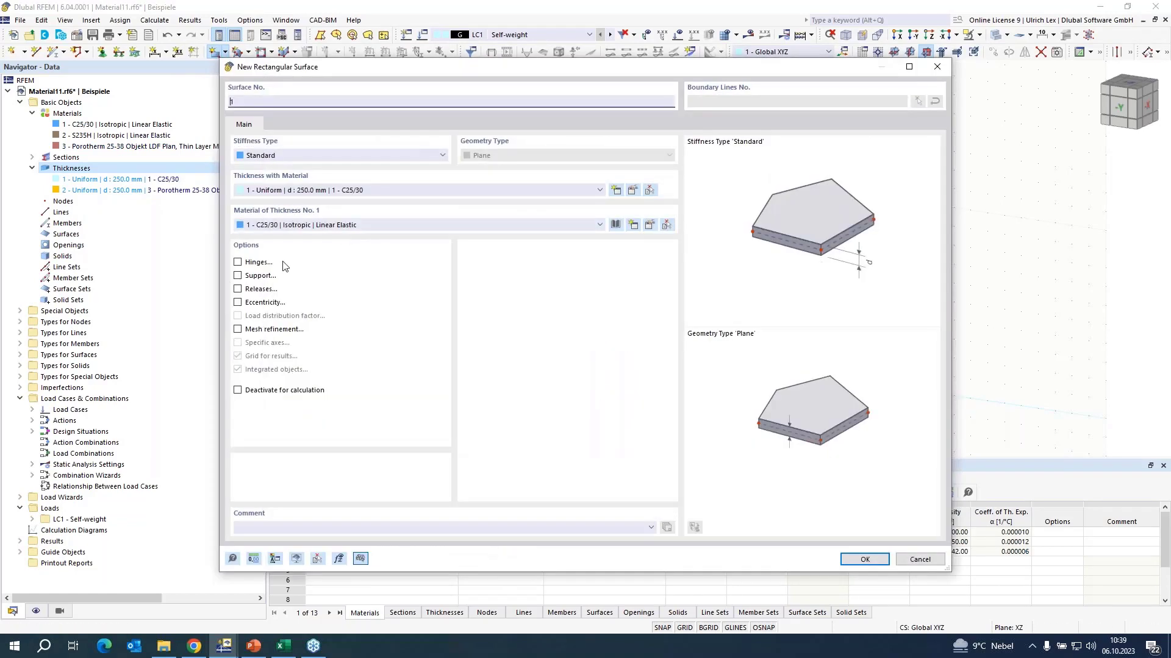
click(392, 190)
click(393, 208)
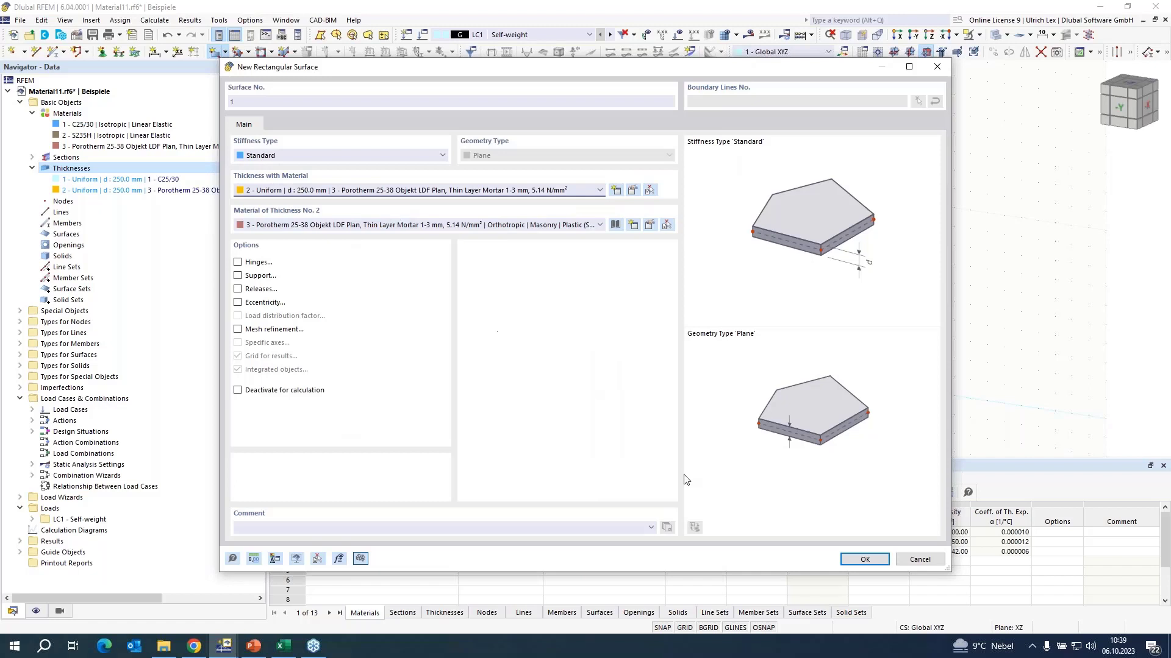
click(875, 559)
click(600, 345)
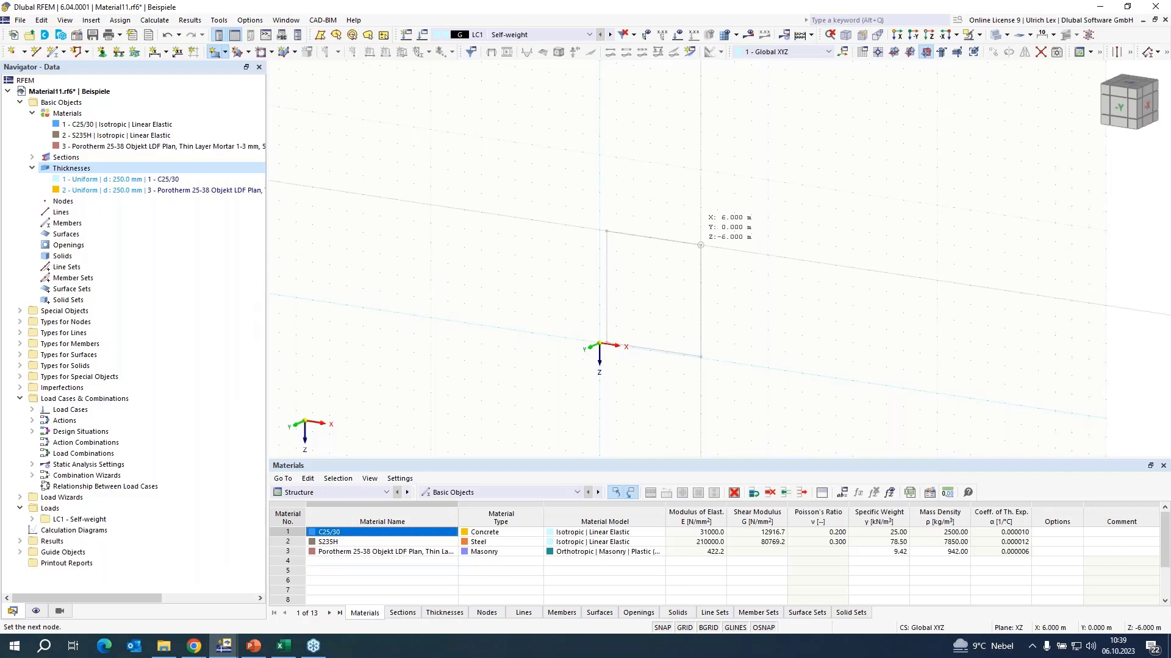
key(Escape)
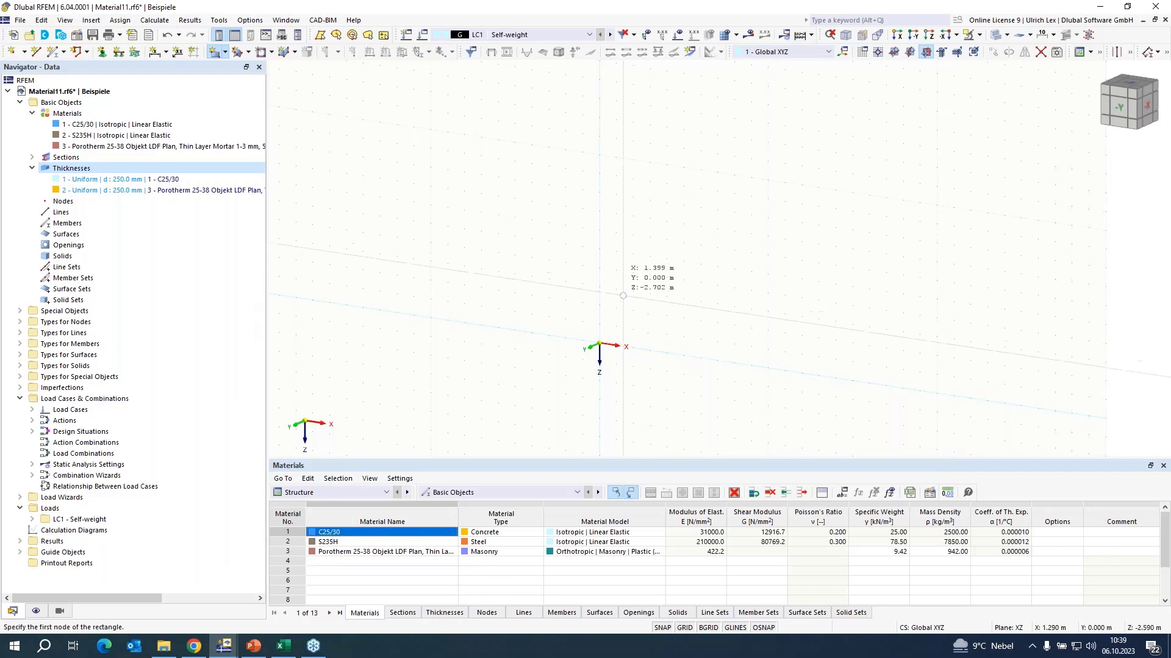
click(600, 345)
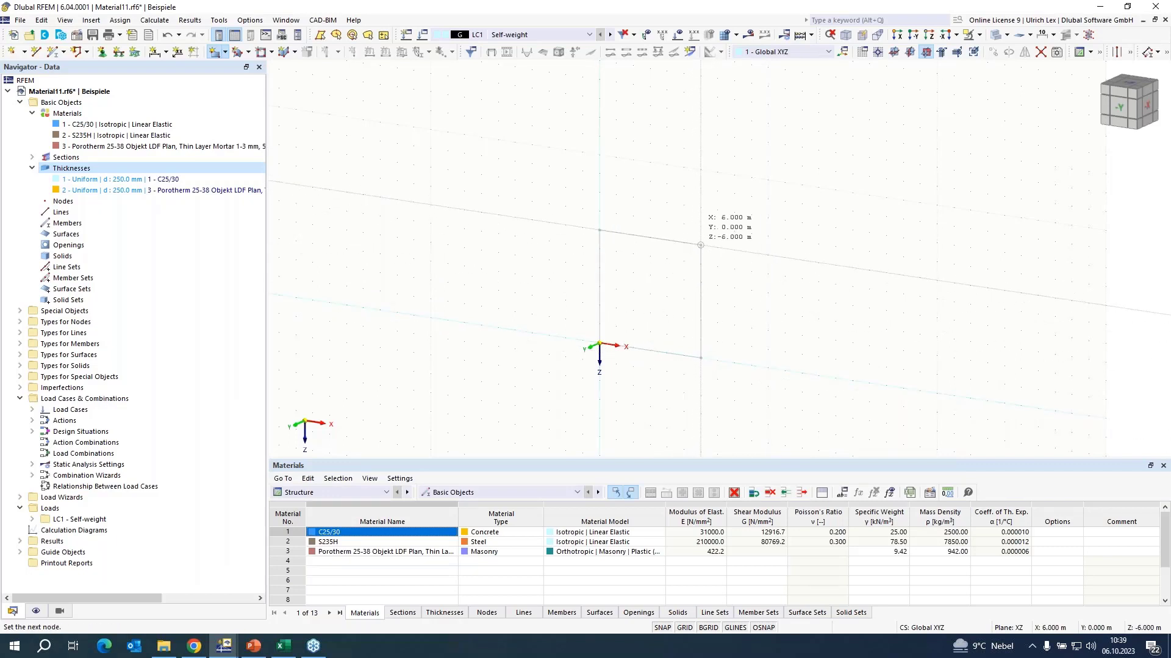
click(795, 264)
key(Escape)
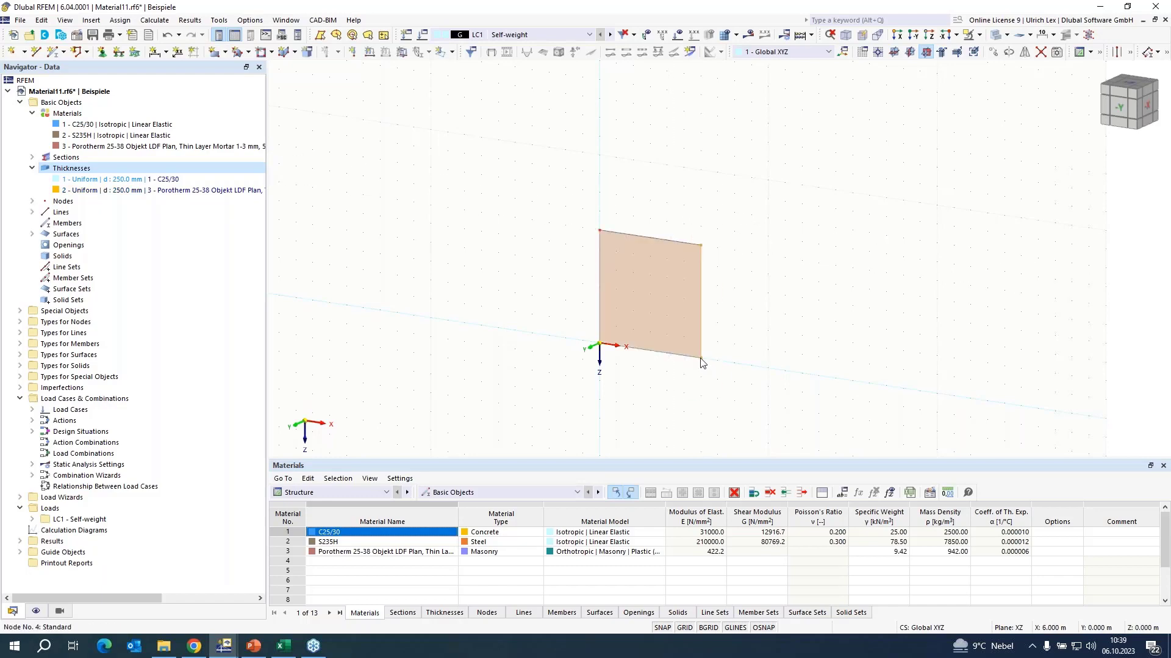
Set the X-coordinate of the two nodes on the wall's edge away from the origin to 3 m.
double_click(701, 359)
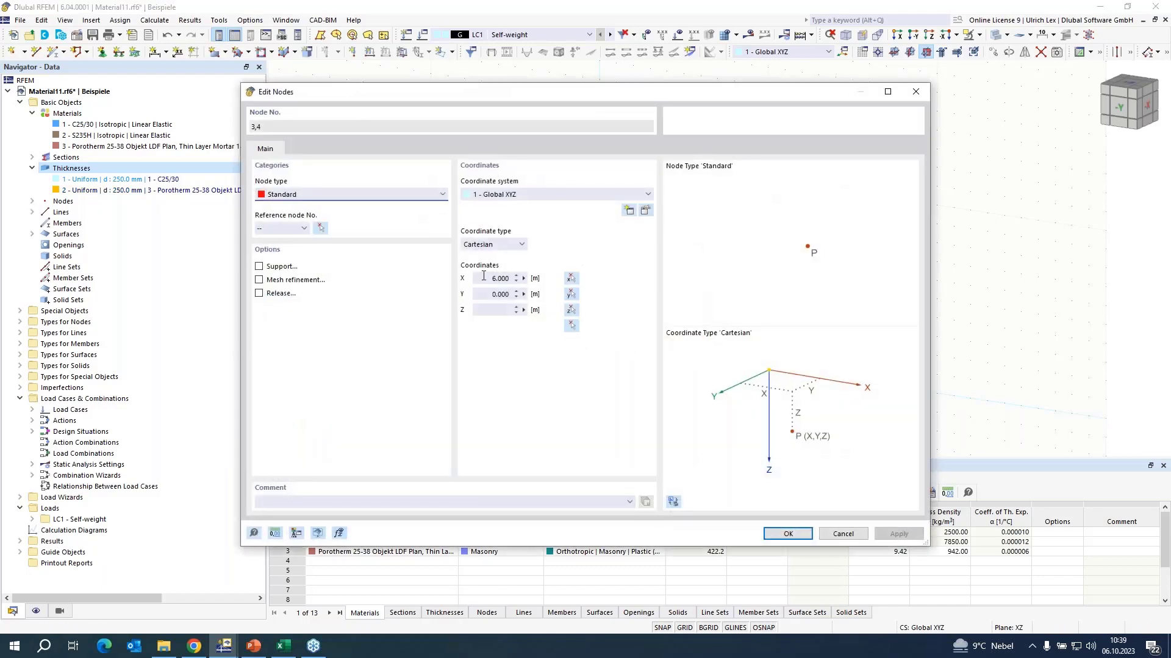
double_click(495, 278)
text(3)
key(Return)
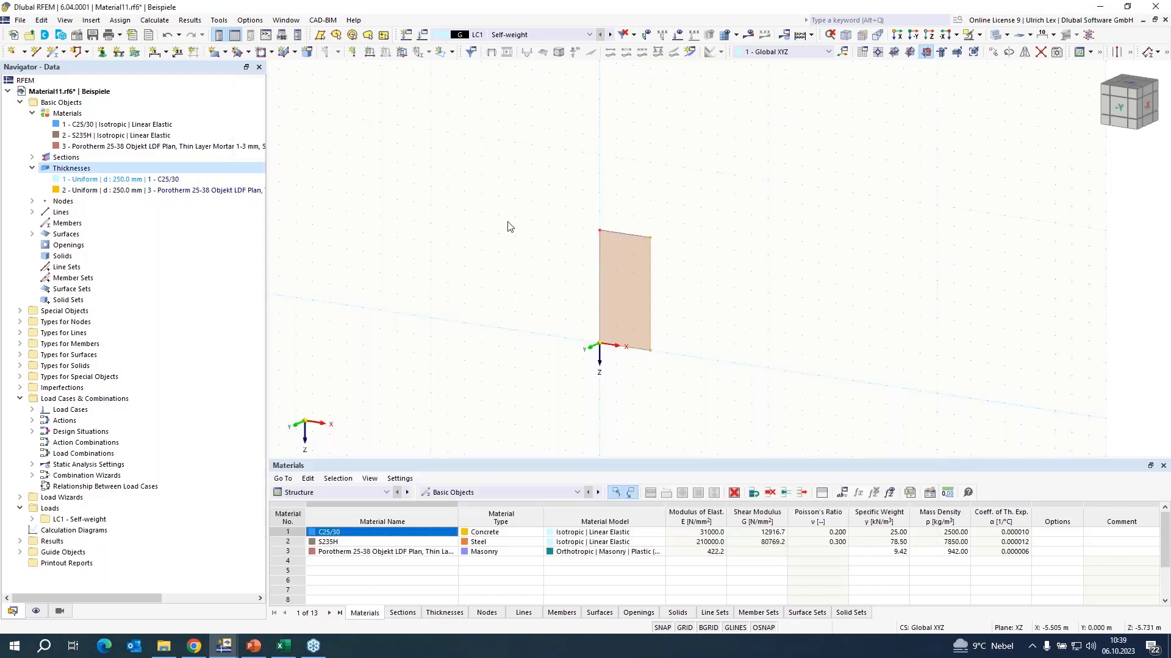
Set the Z-coordinate of the wall's two upper nodes to -3.5 m.
double_click(650, 237)
double_click(500, 308)
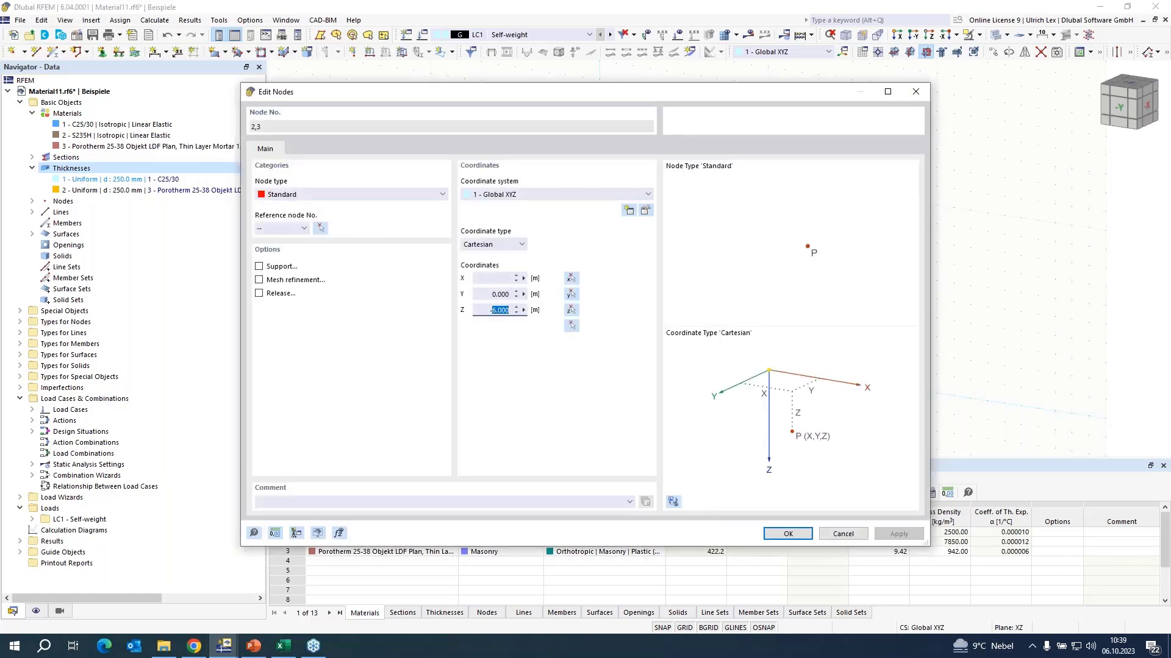
text(3,5)
key(Return)
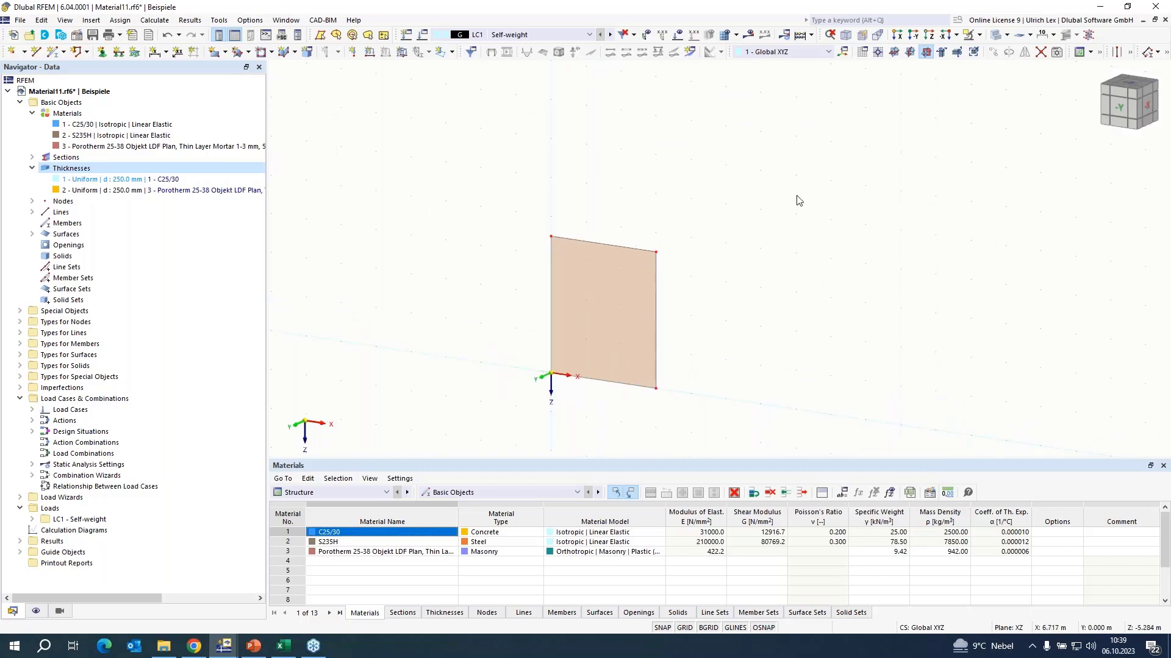
scroll(787, 203, down, 1)
scroll(599, 350, up, 2)
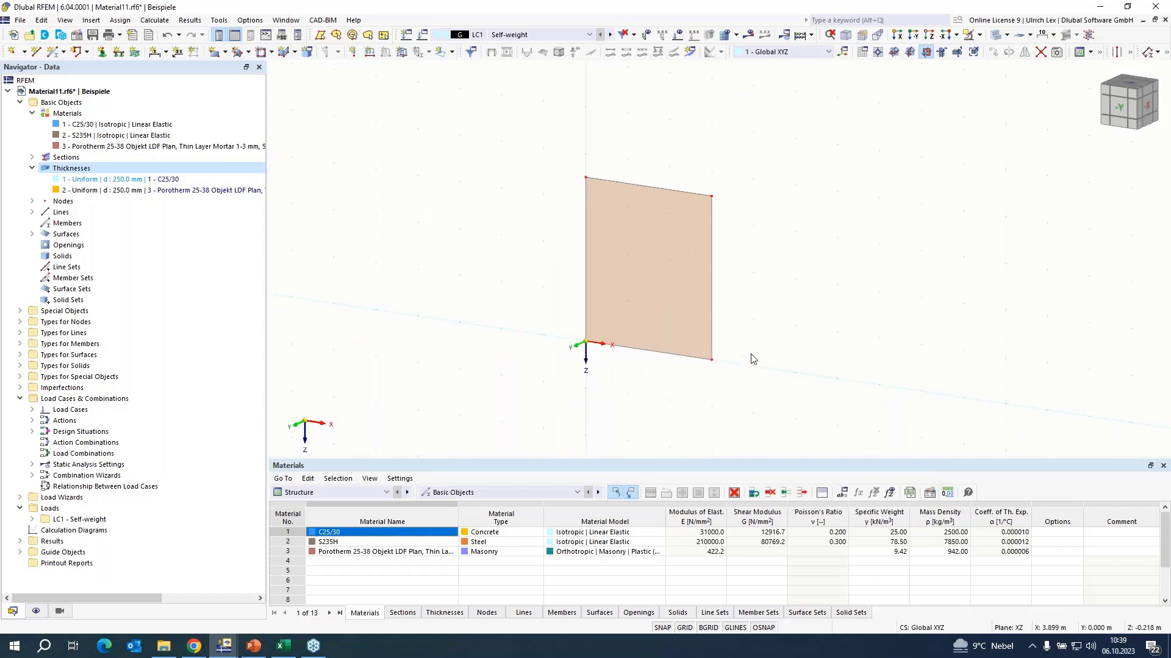
Fix rotation φX in the Hinged line support and assign the support to the wall's bottom edge.
click(119, 52)
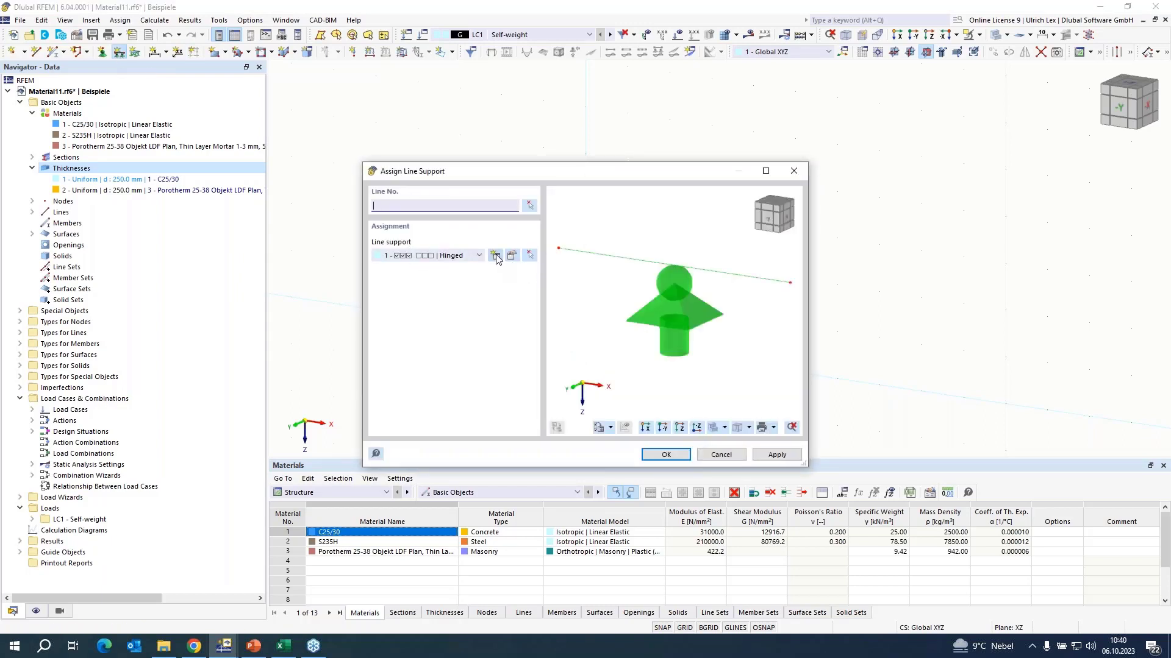
click(511, 256)
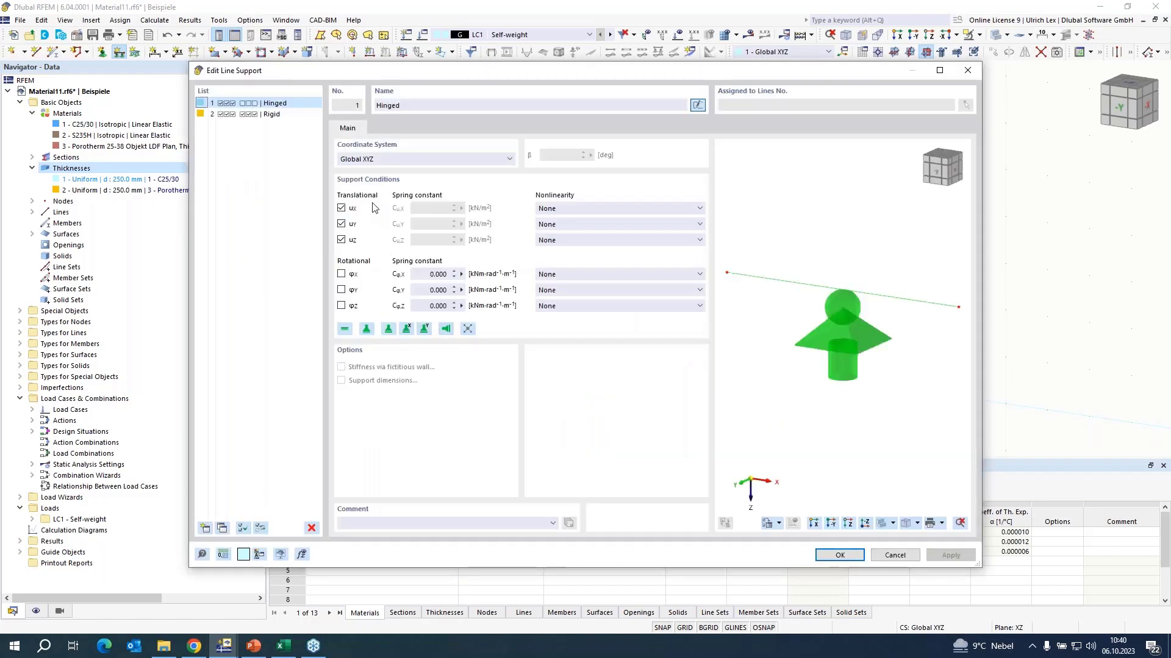
click(342, 275)
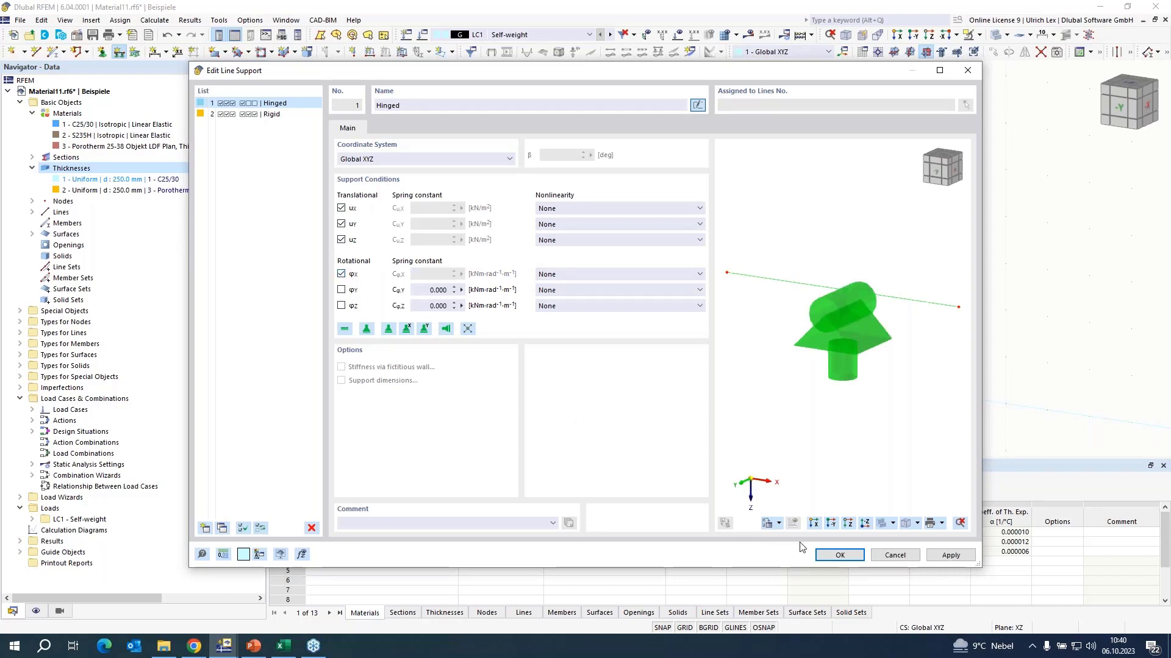
click(838, 556)
click(687, 456)
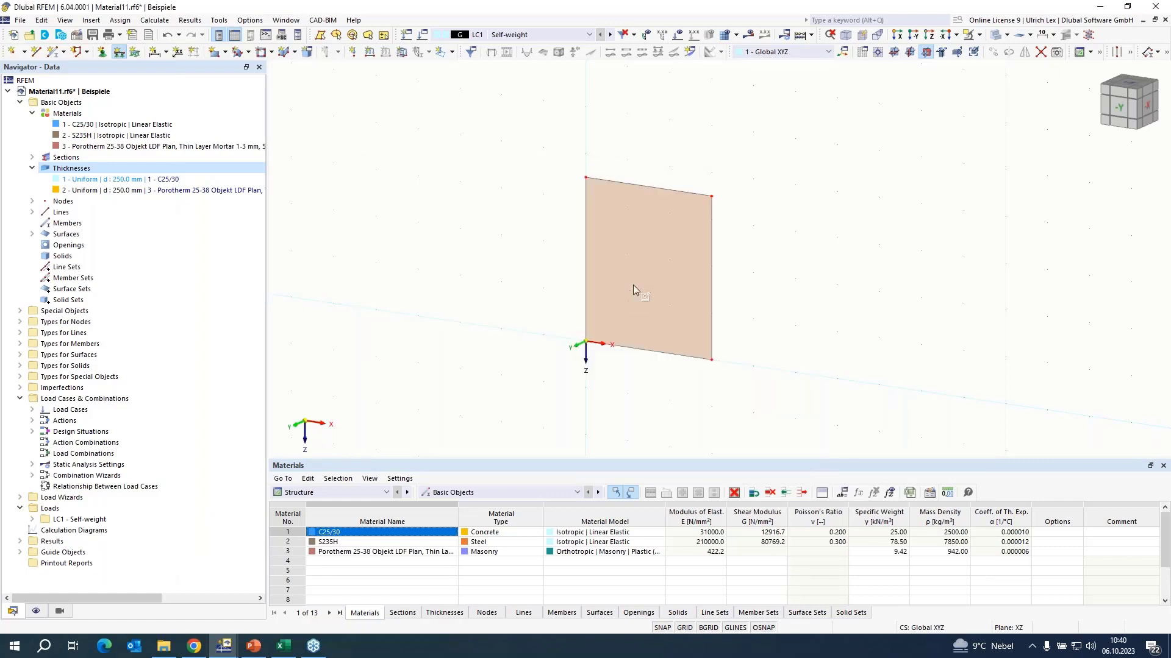
click(634, 350)
key(Escape)
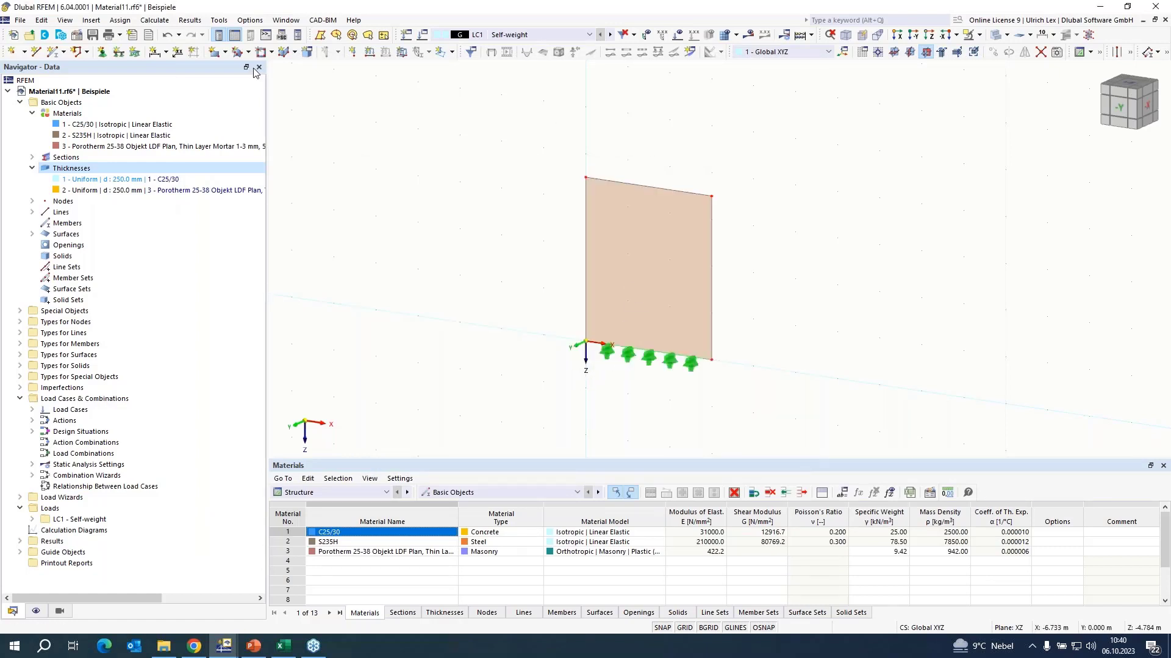
Create a line support with only uY fixed and a φX spring constant of 5, and assign it to the wall's top edge.
click(118, 52)
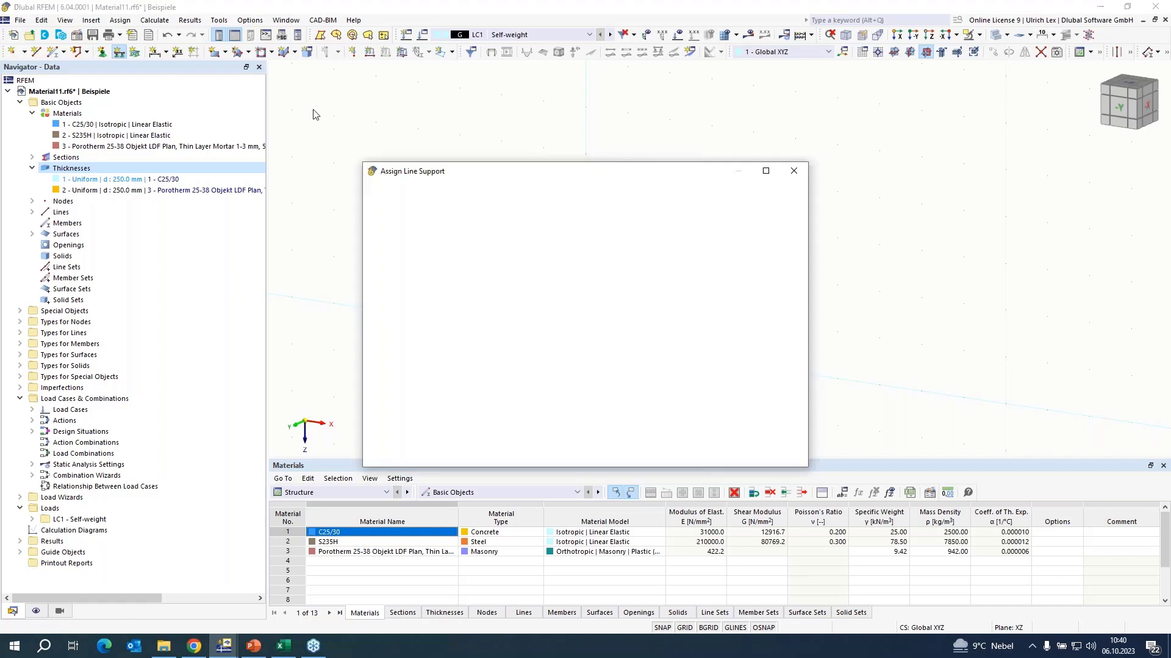
click(498, 257)
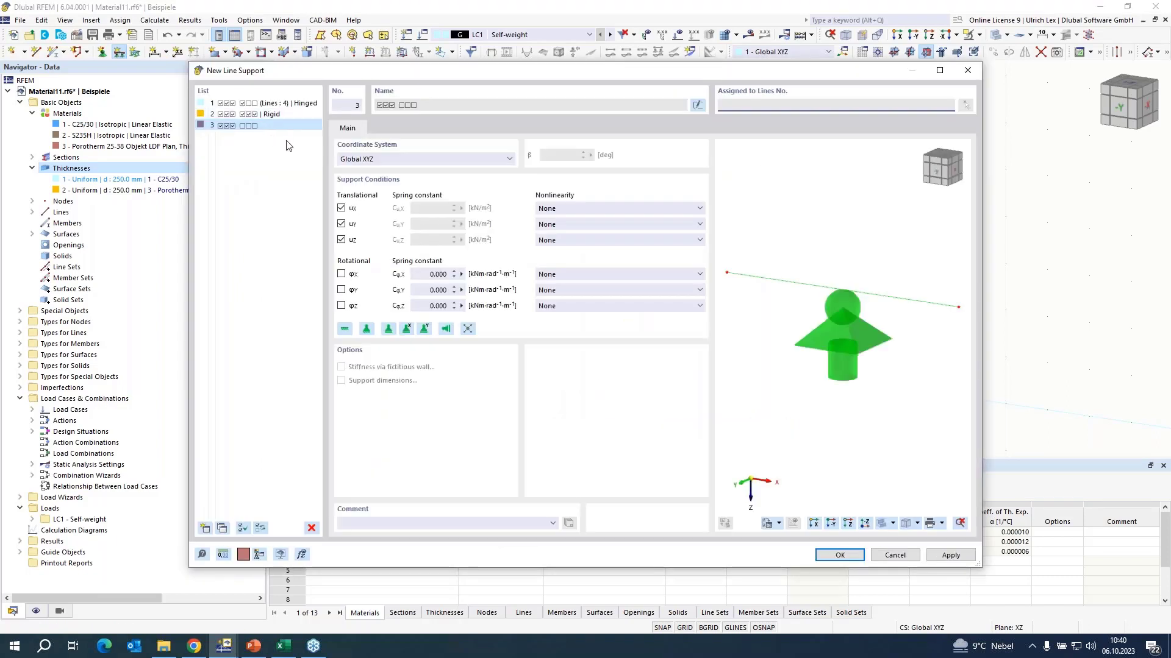
click(341, 239)
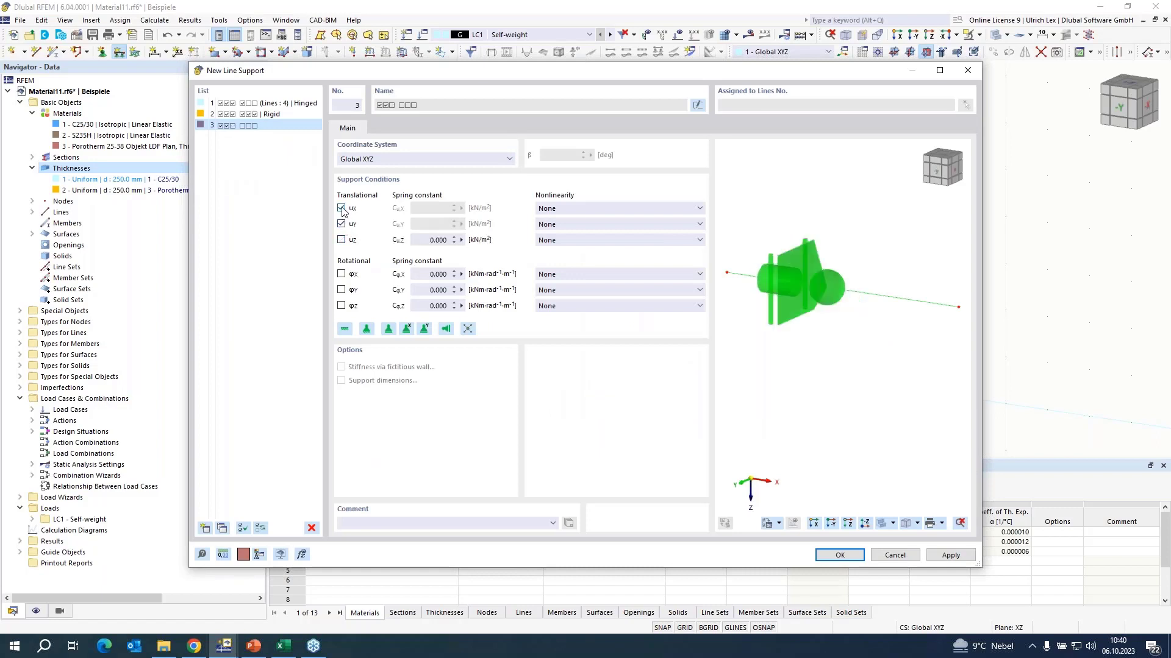
click(341, 208)
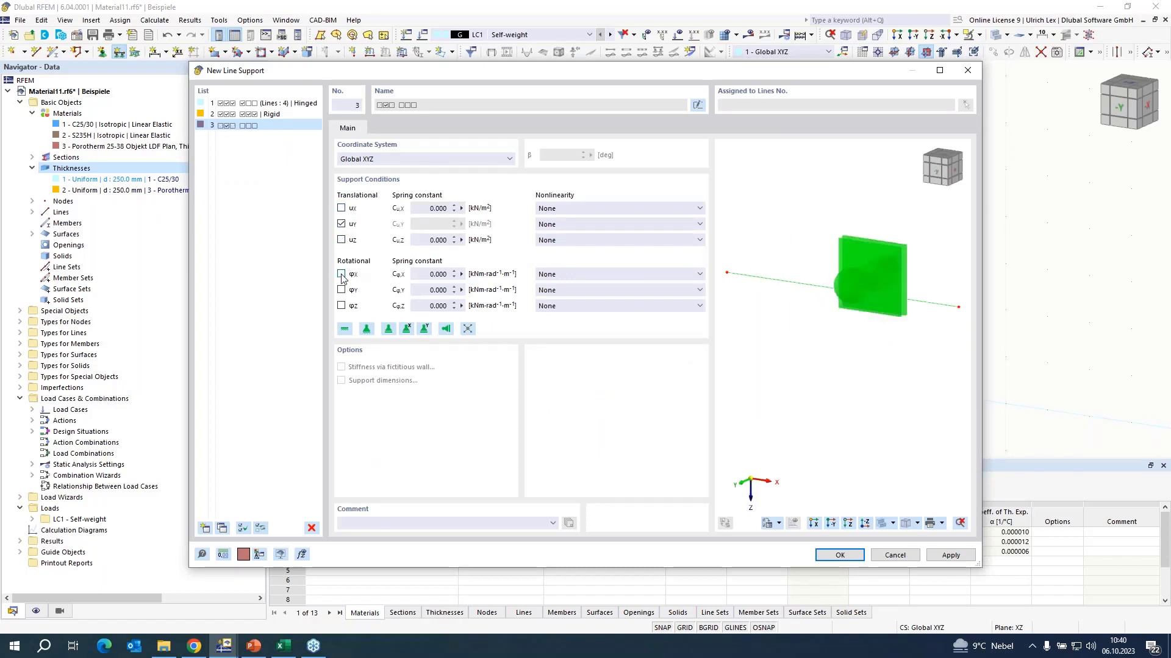
click(436, 274)
text(5)
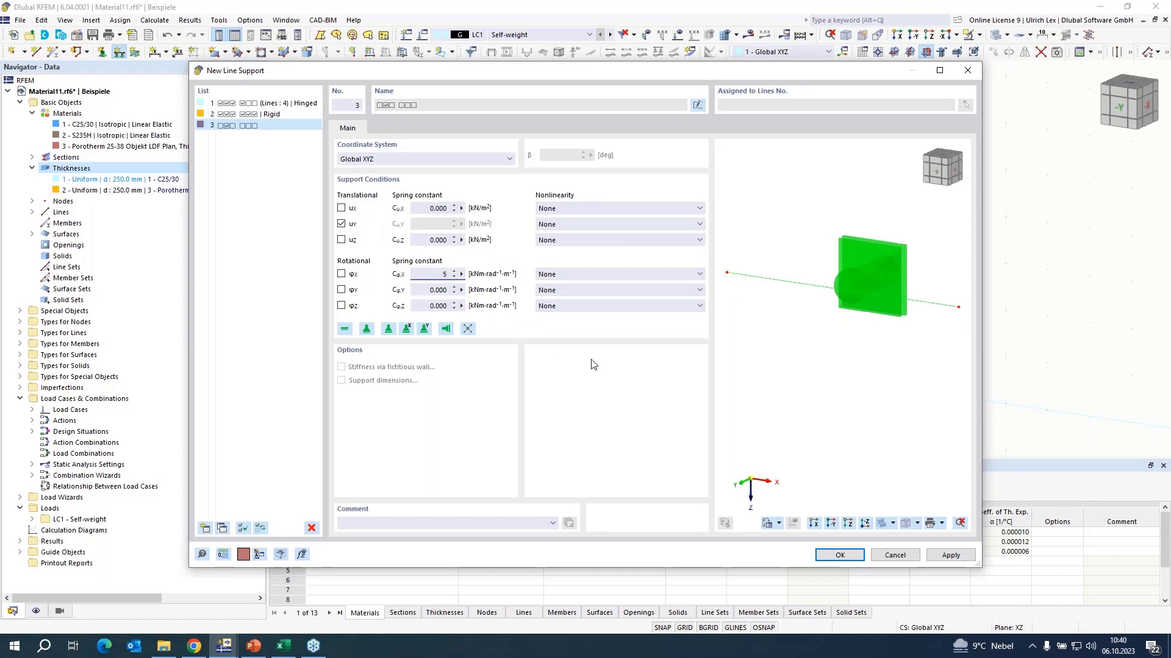
click(840, 556)
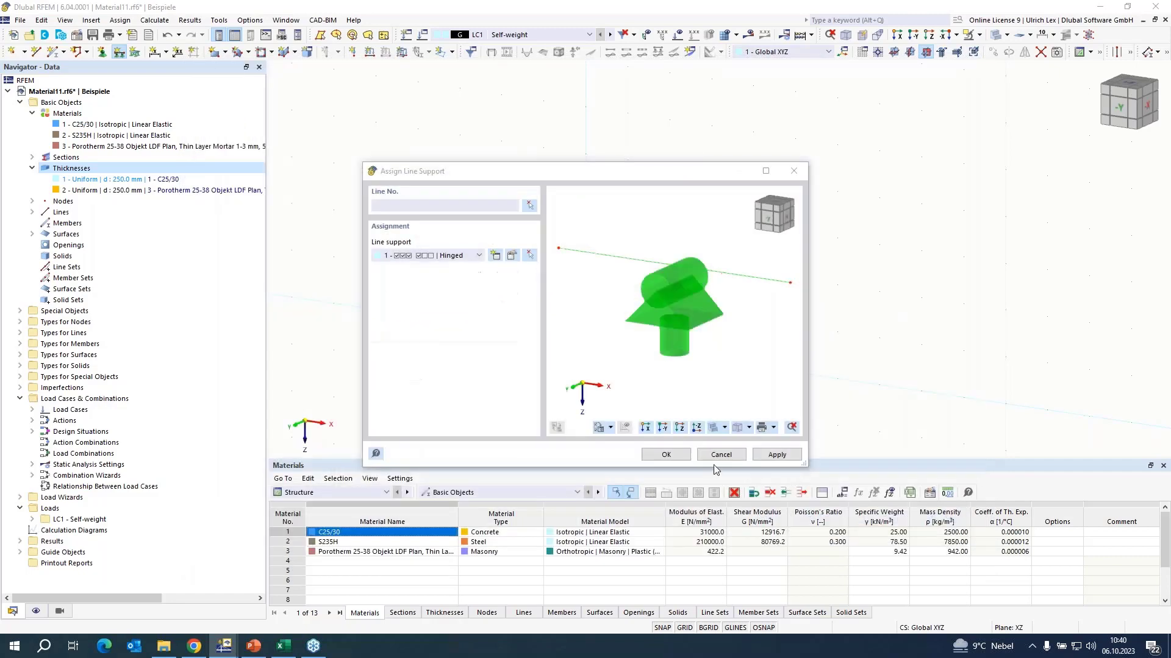
click(666, 450)
click(678, 189)
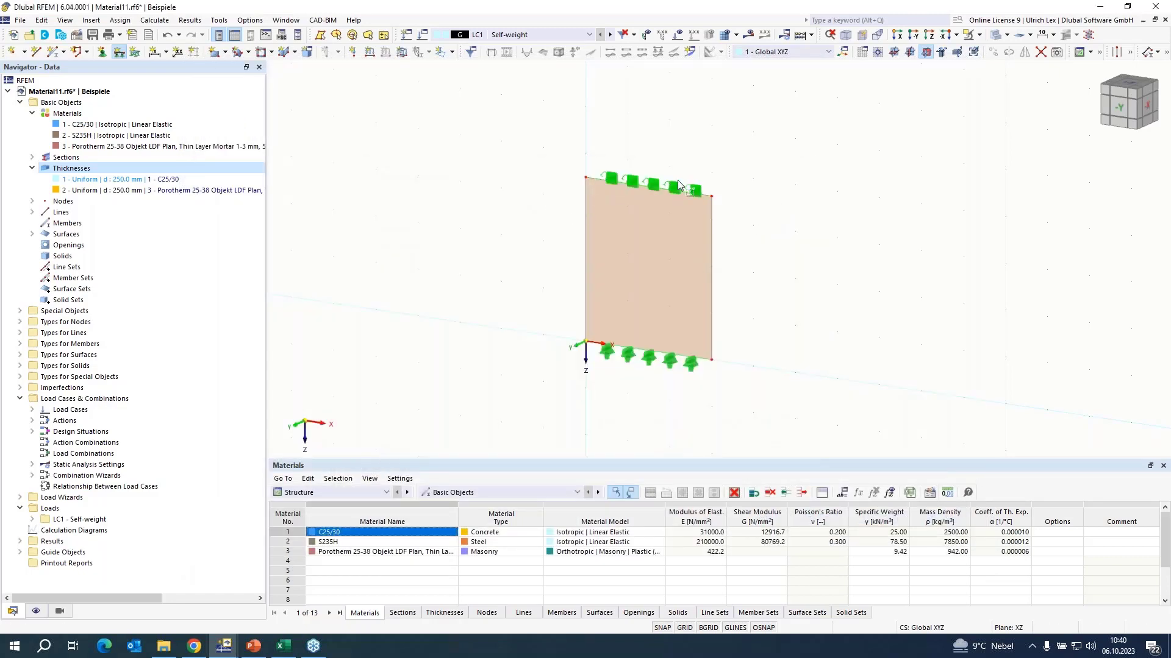
scroll(731, 171, up, 3)
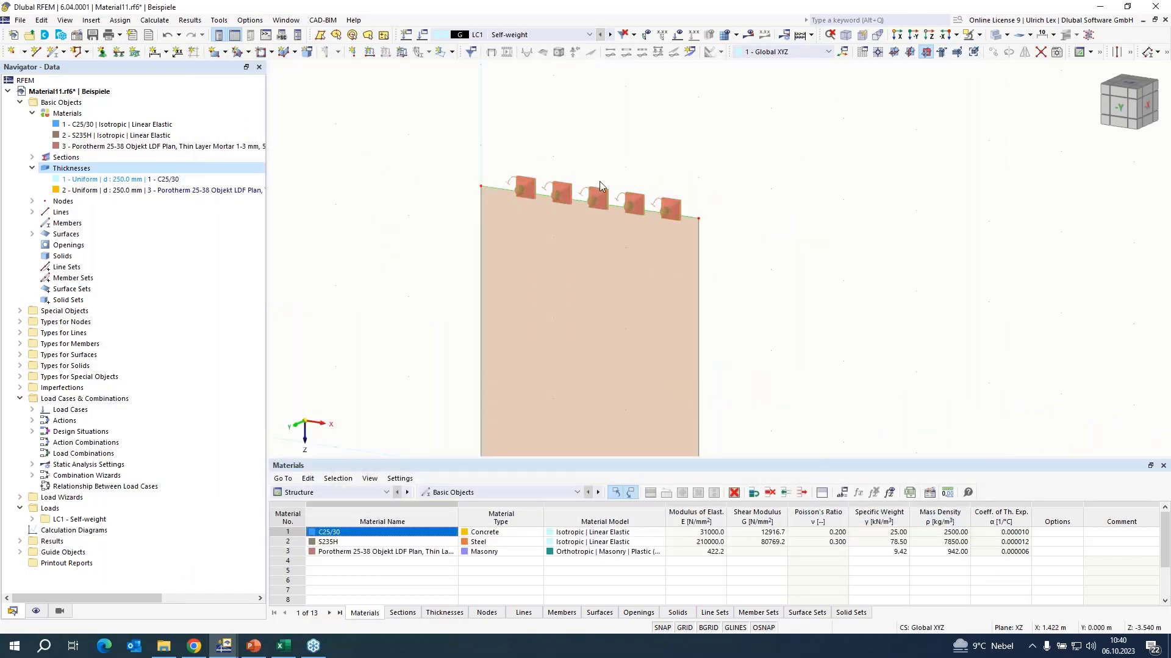
ctrl+middle_drag(799, 322, 831, 310)
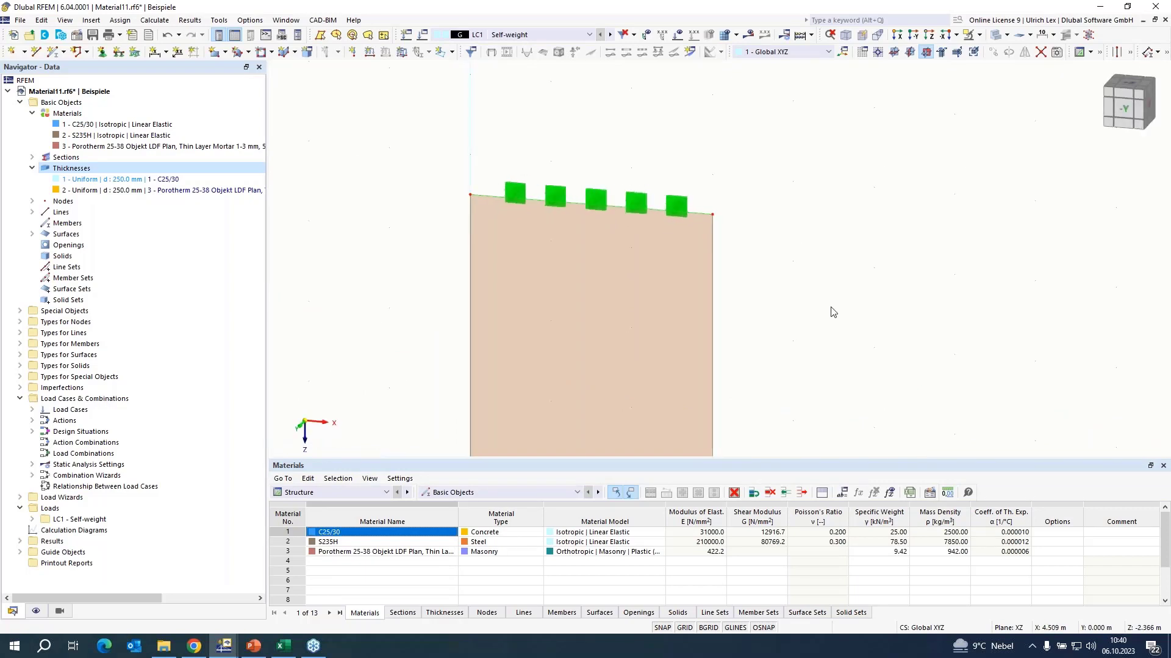
scroll(676, 147, up, 1)
scroll(536, 247, up, 2)
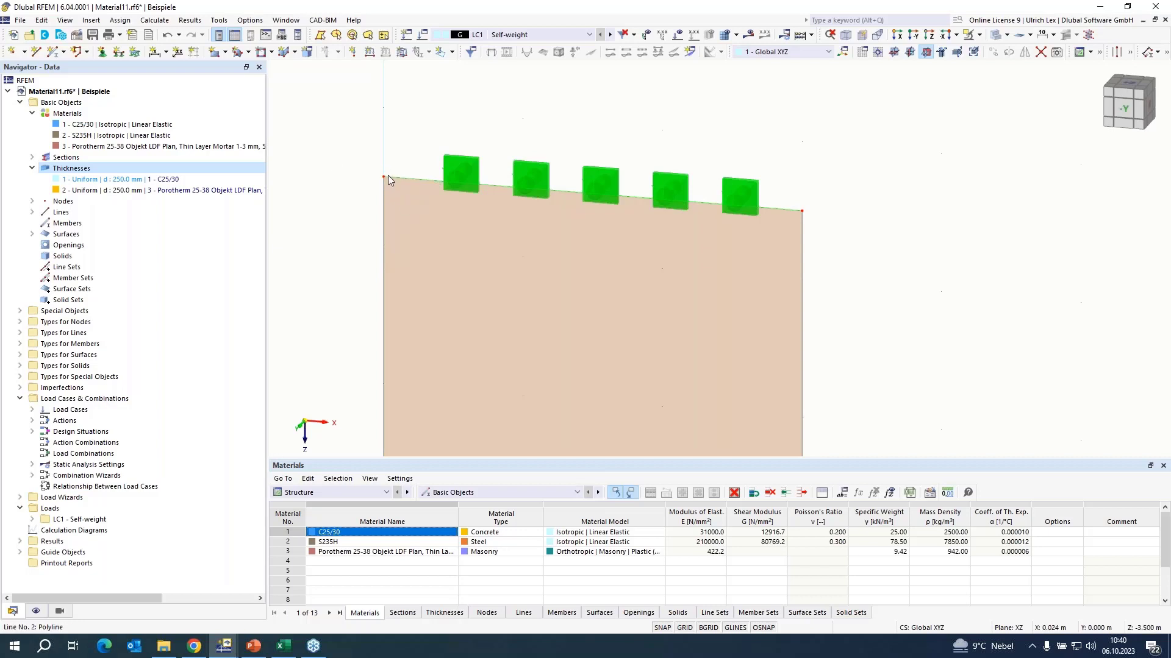
right_click(426, 178)
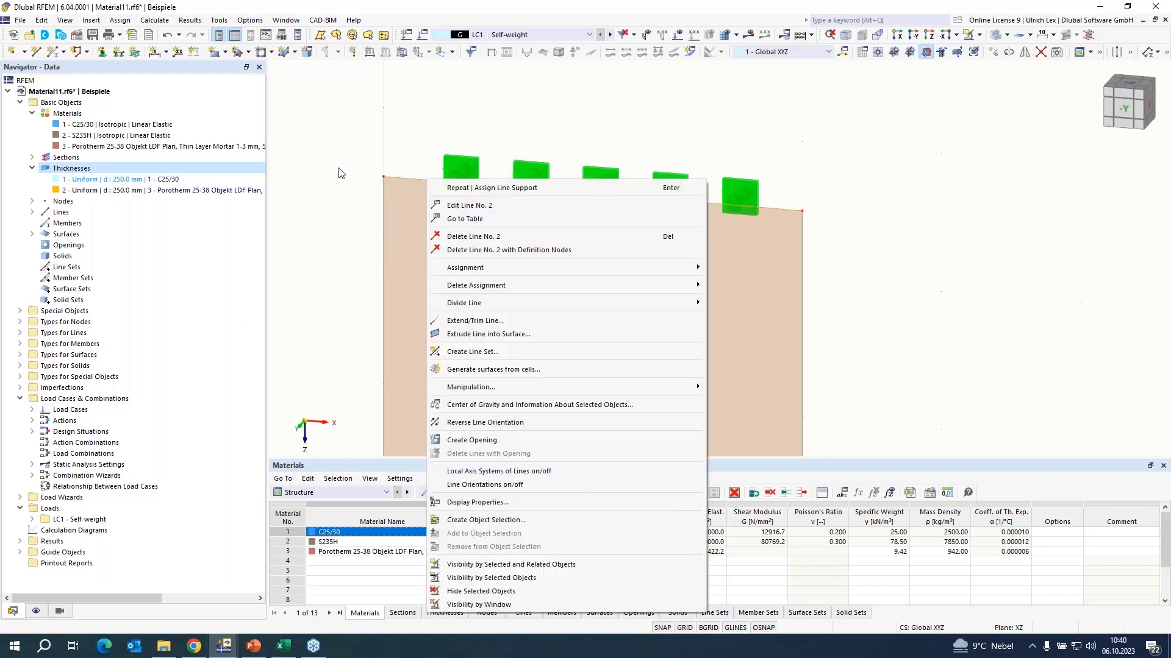
click(358, 205)
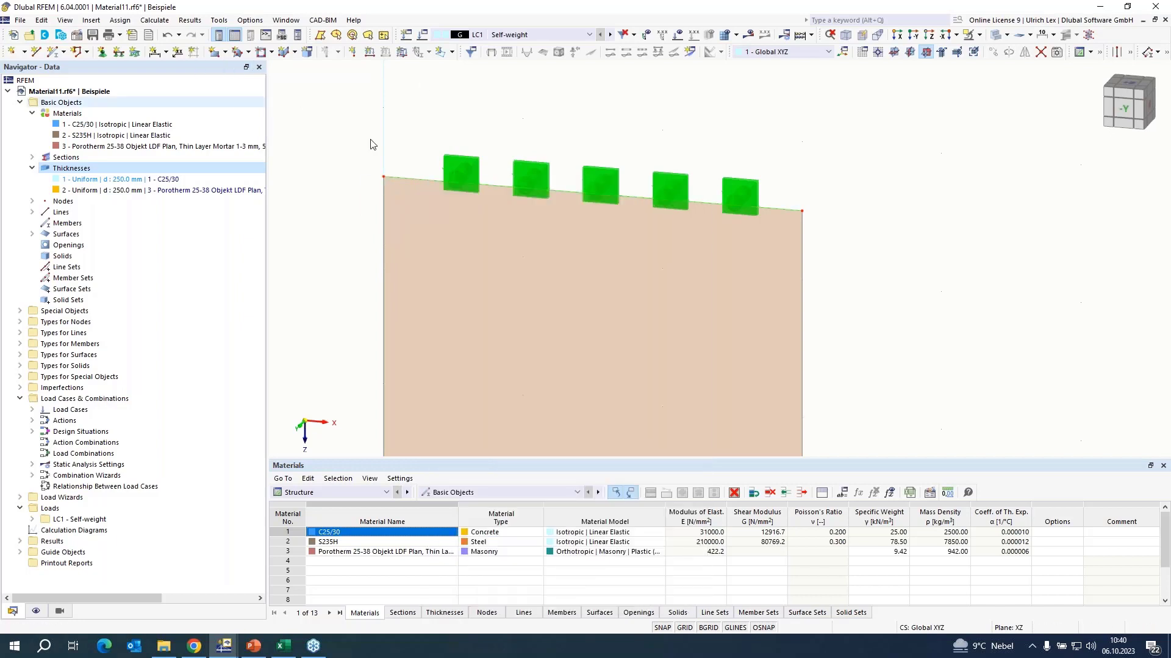
right_click(433, 182)
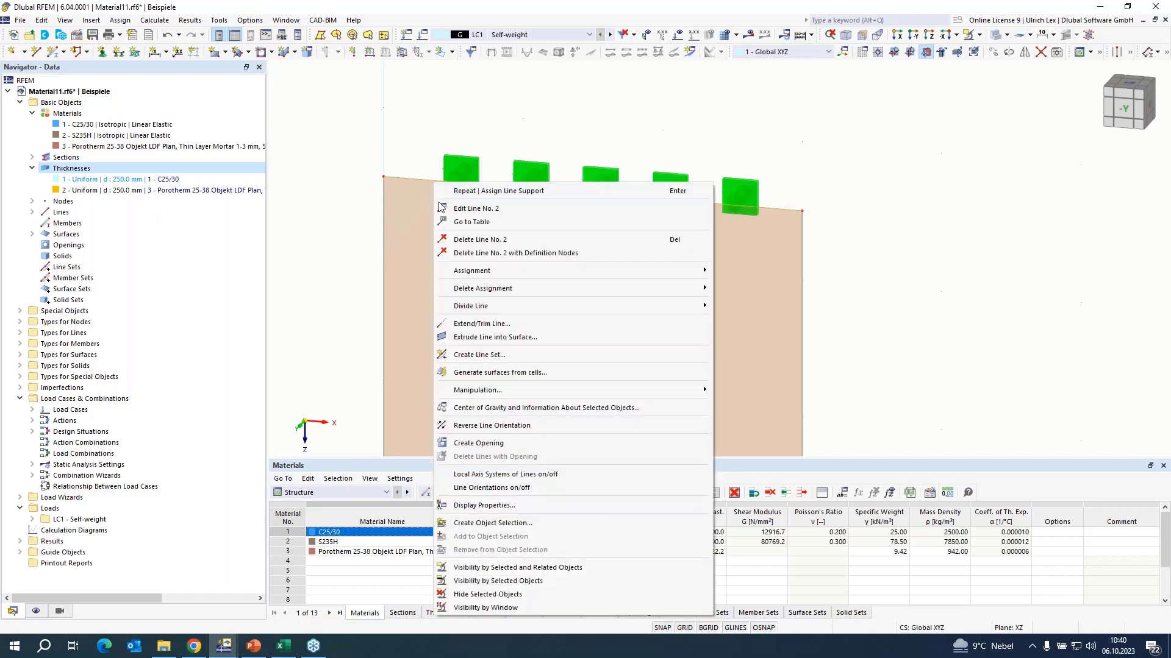
click(368, 261)
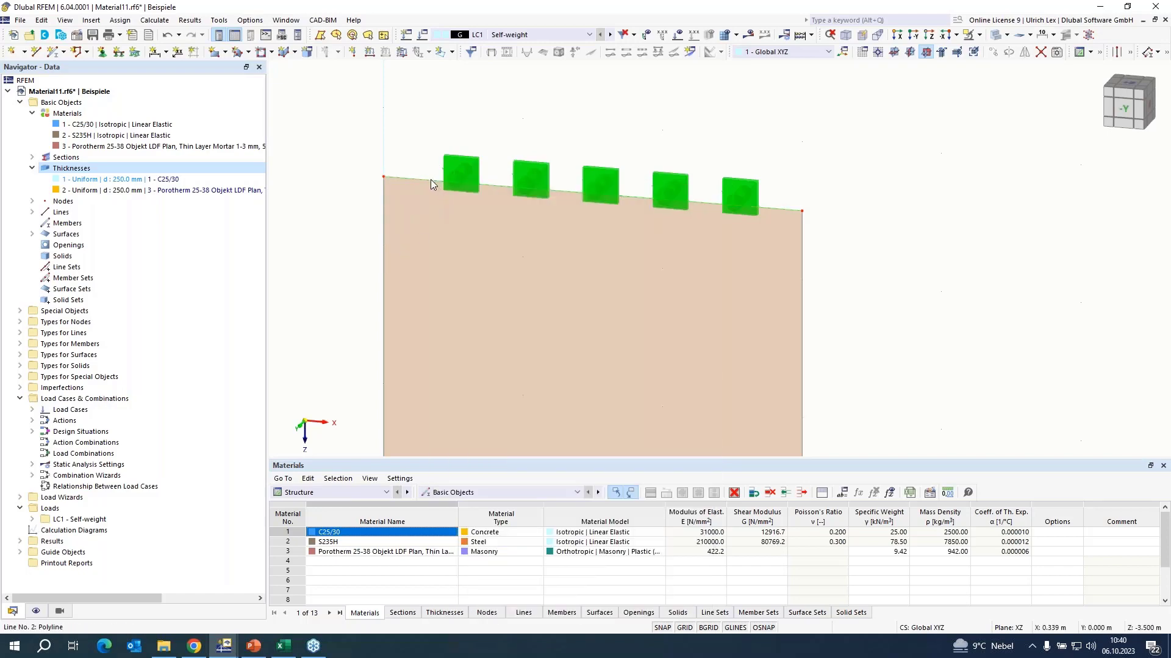
Divide the wall's top line at a distance of 0.8 m from the line start.
right_click(431, 179)
mouse_move(647, 305)
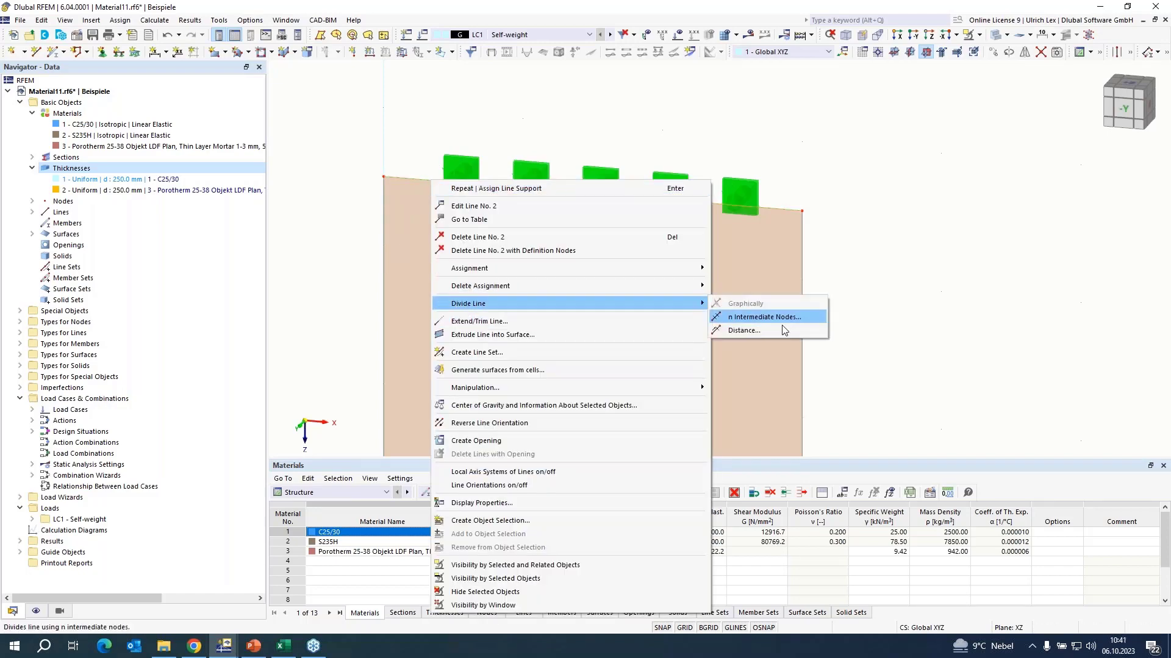
click(769, 331)
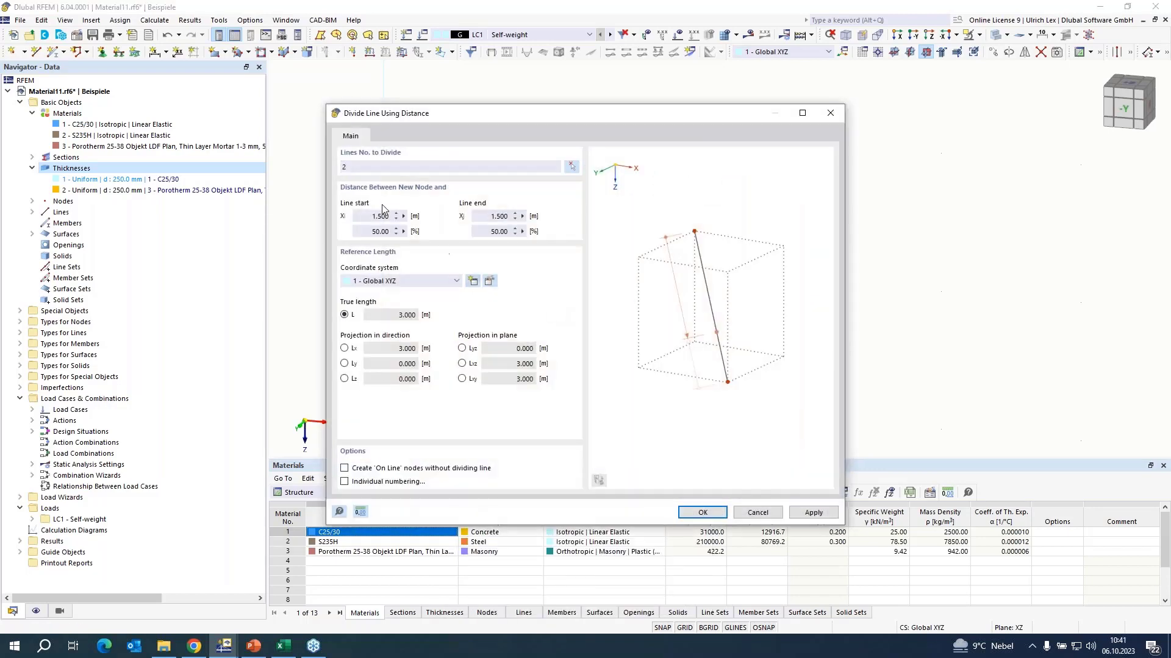
click(366, 216)
text(0,8)
key(Return)
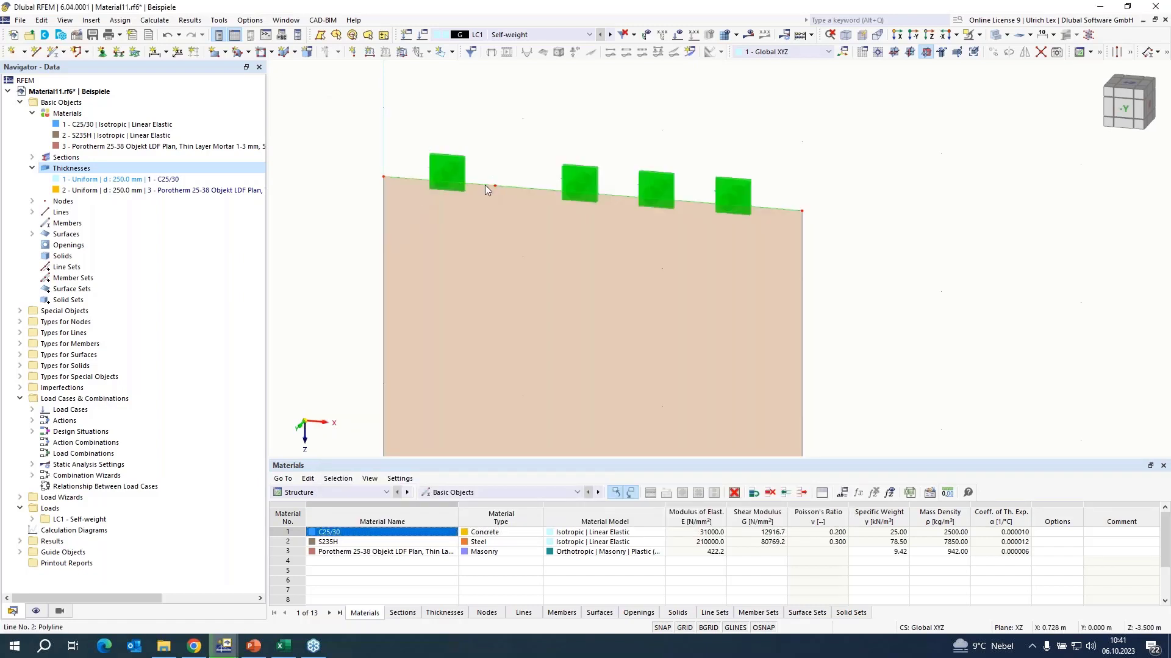
Add a member with the R 50 section in S235H steel to both line segments of the wall's top edge.
scroll(510, 130, down, 2)
scroll(513, 122, down, 1)
ctrl+middle_drag(725, 229, 683, 247)
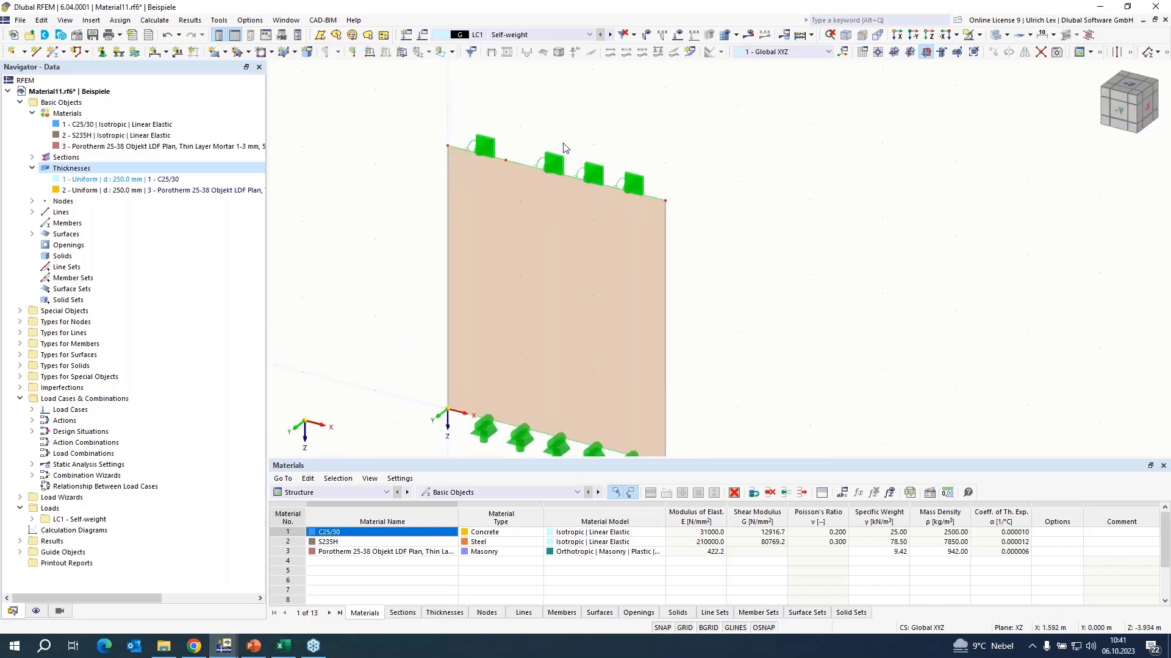
scroll(565, 147, down, 1)
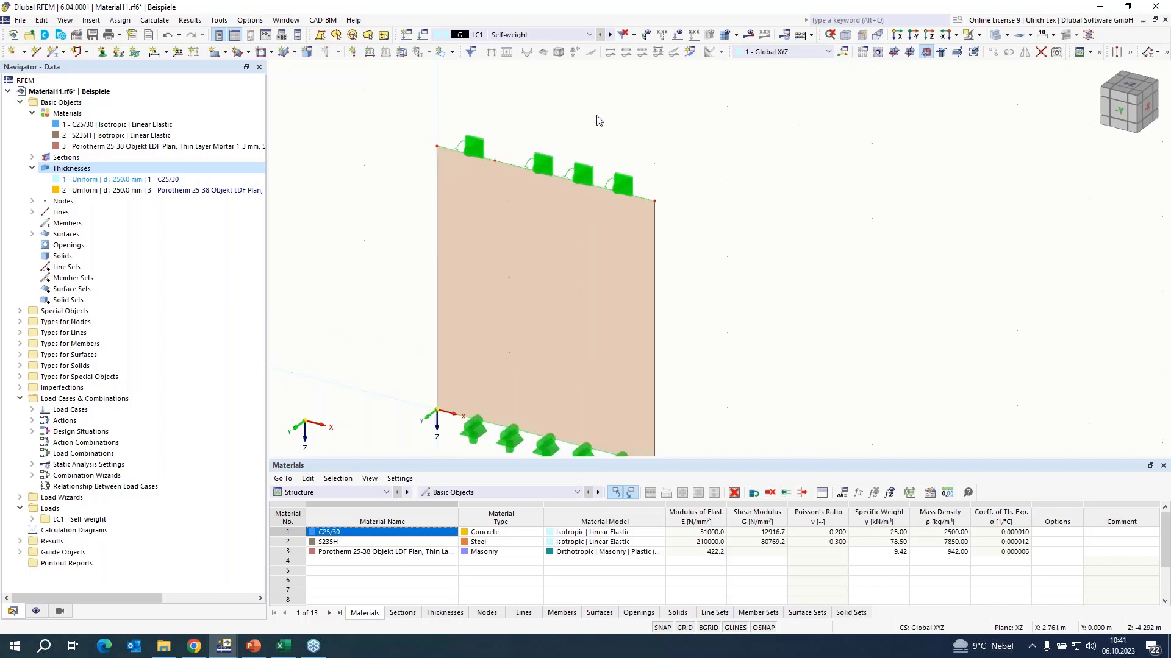
mouse_move(394, 291)
ctrl+middle_down()
mouse_move(430, 276)
mouse_move(411, 277)
ctrl+middle_up()
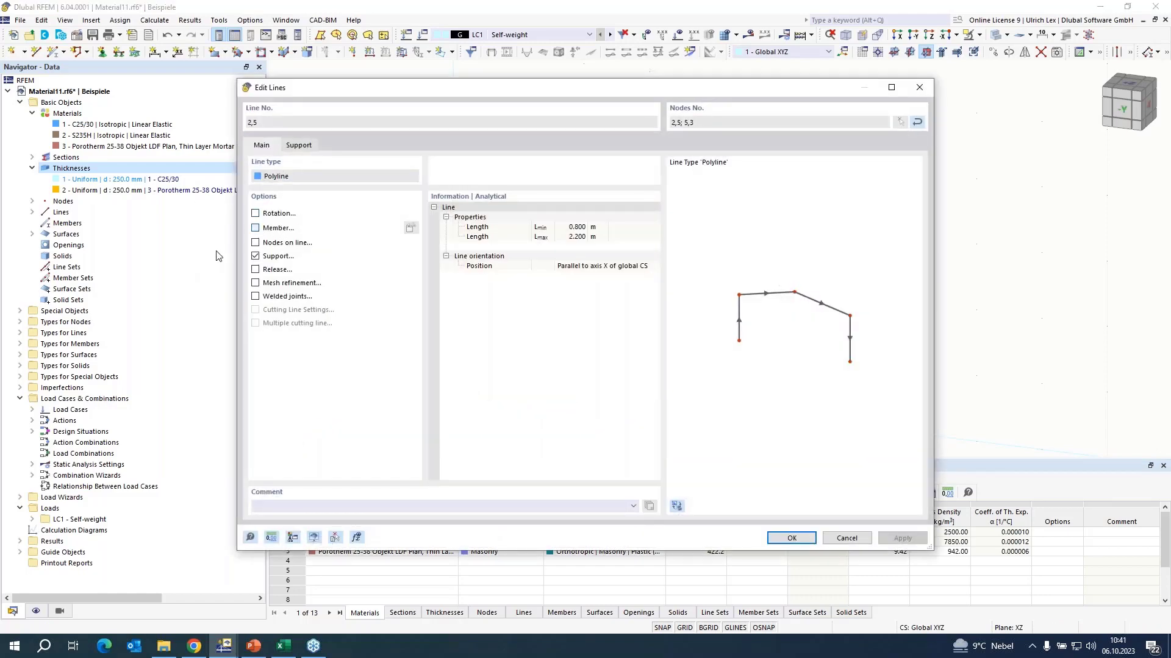
click(291, 127)
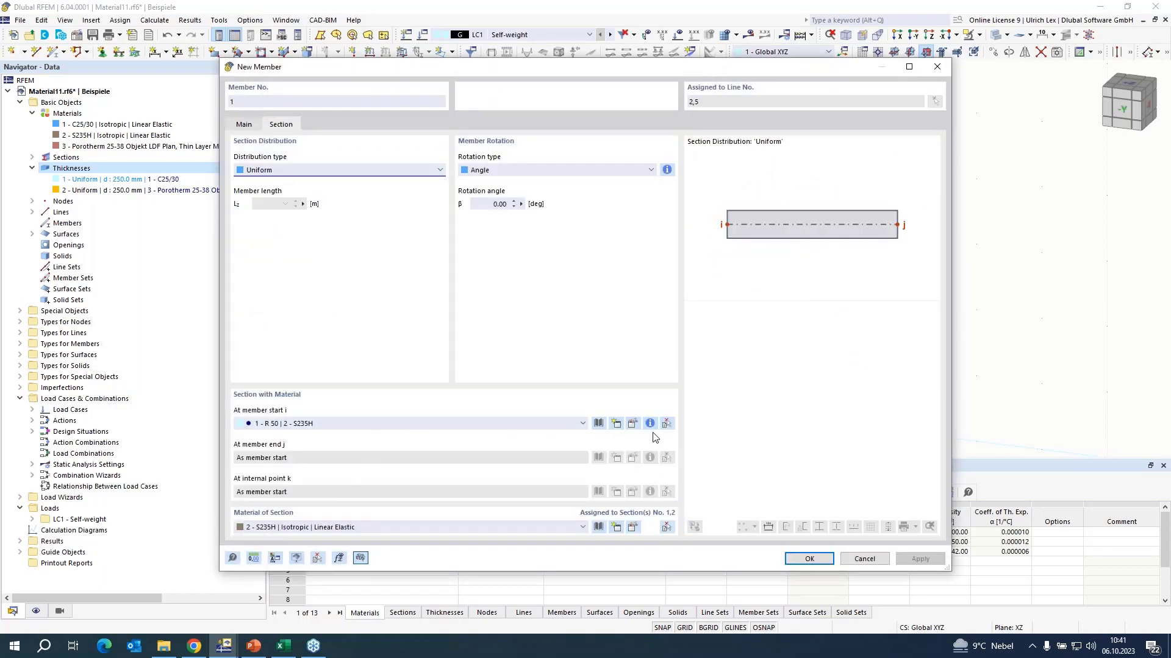
click(632, 424)
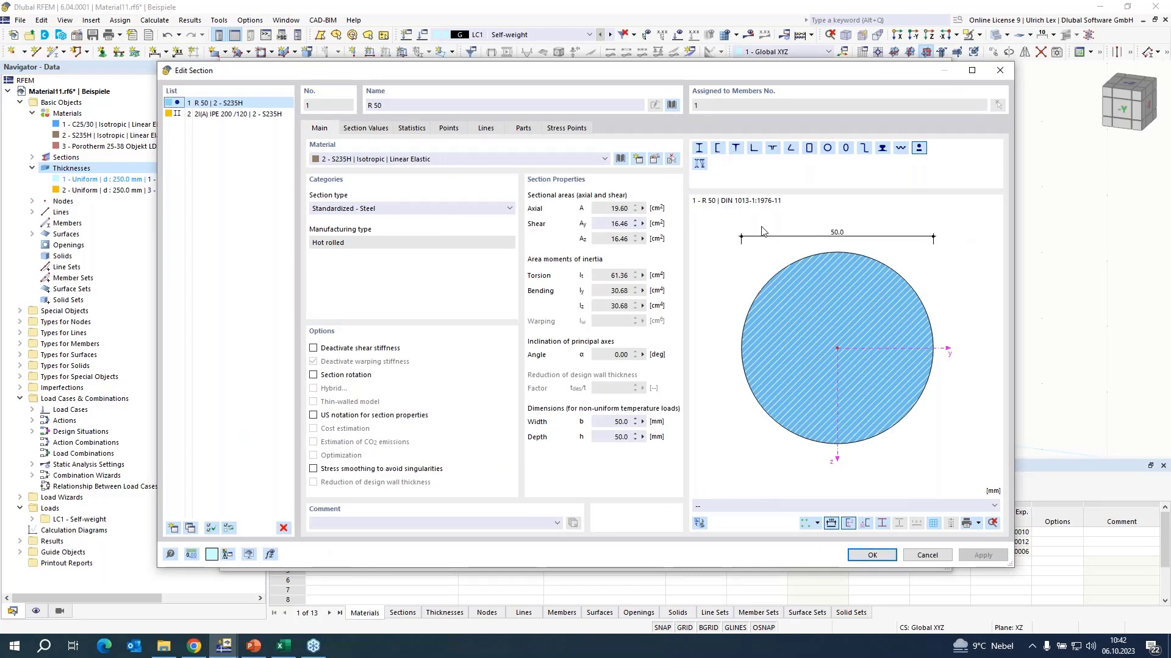
click(863, 556)
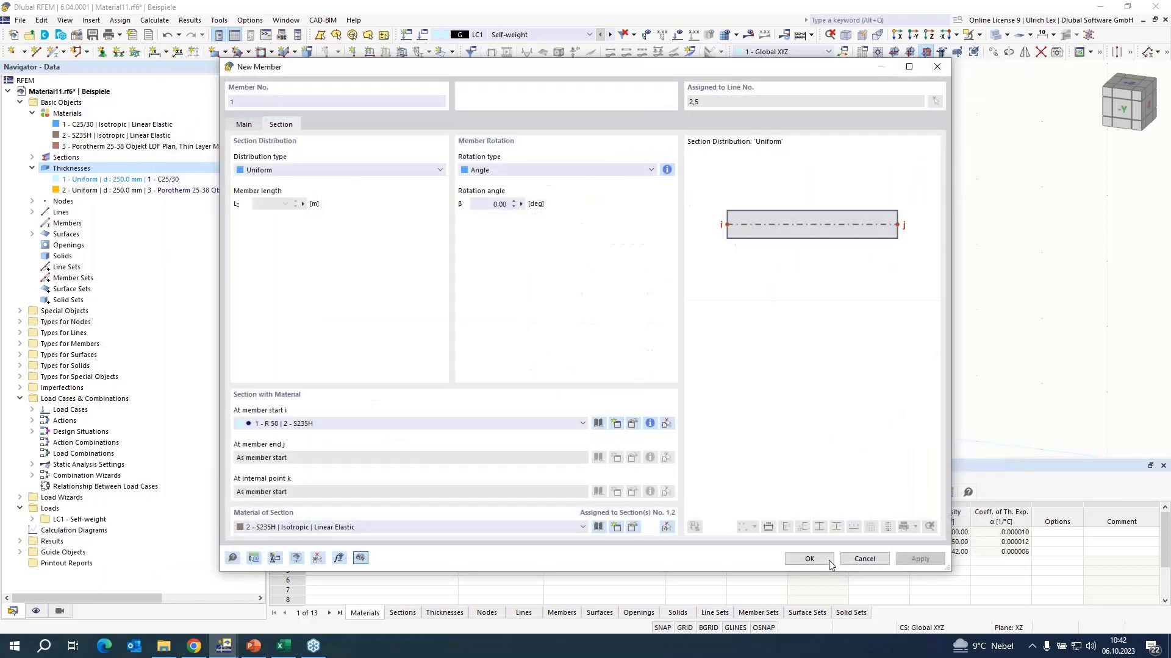
click(825, 560)
click(786, 539)
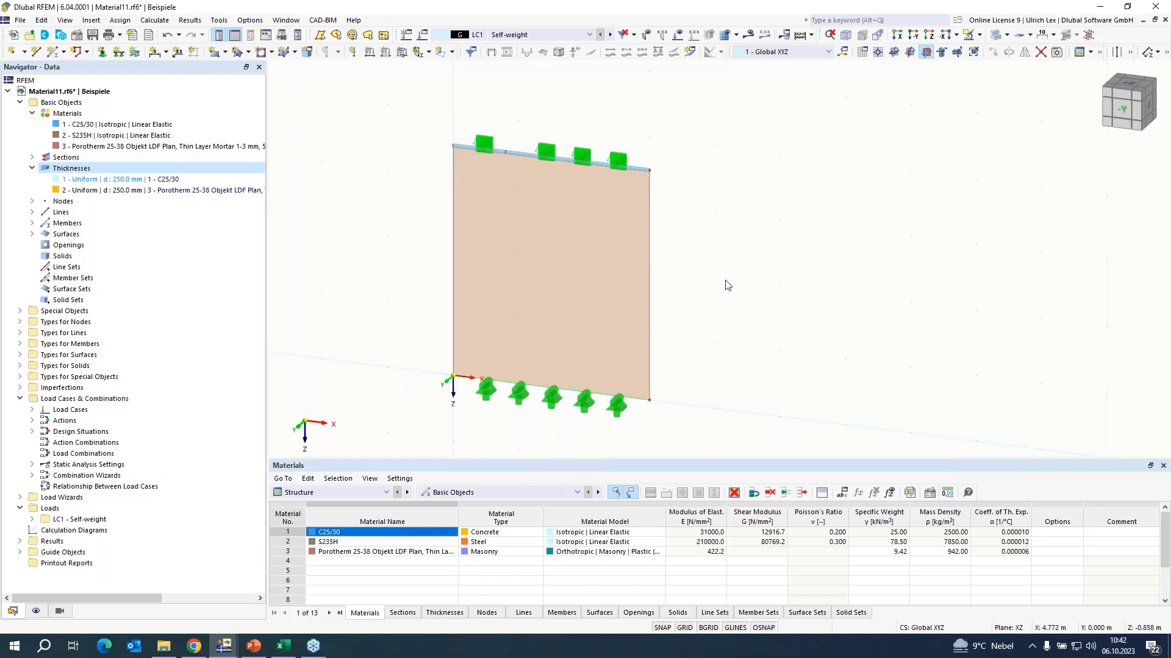
Deactivate the active self-weight in load case LC1.
scroll(609, 141, up, 2)
scroll(610, 102, down, 2)
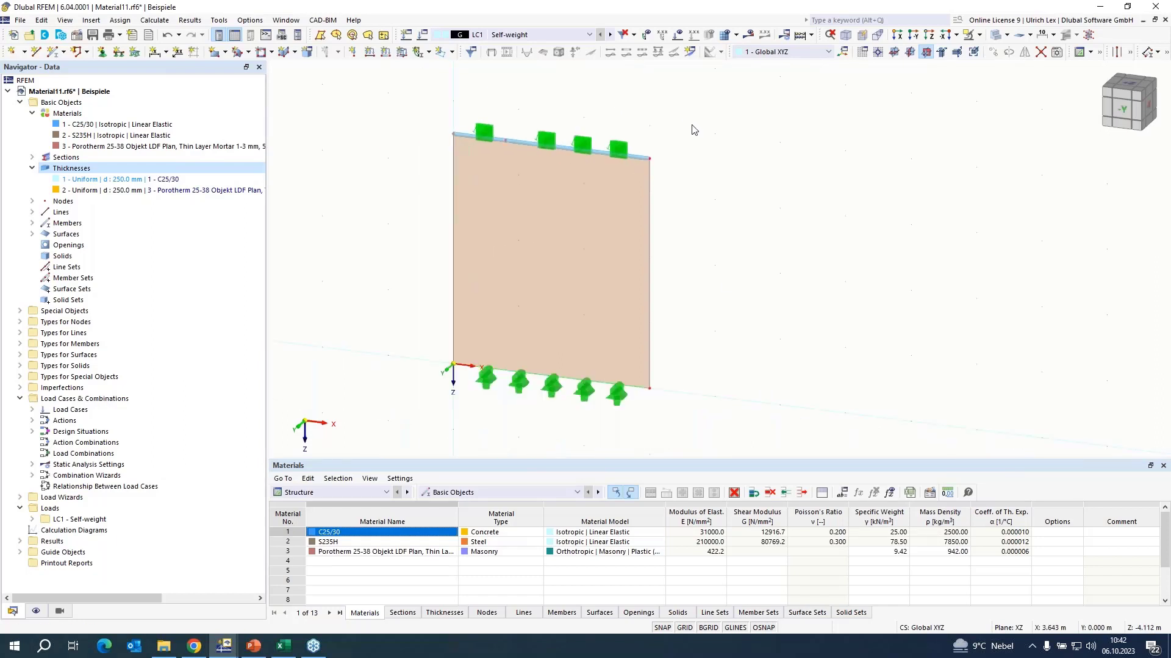
scroll(695, 264, down, 1)
scroll(701, 254, up, 1)
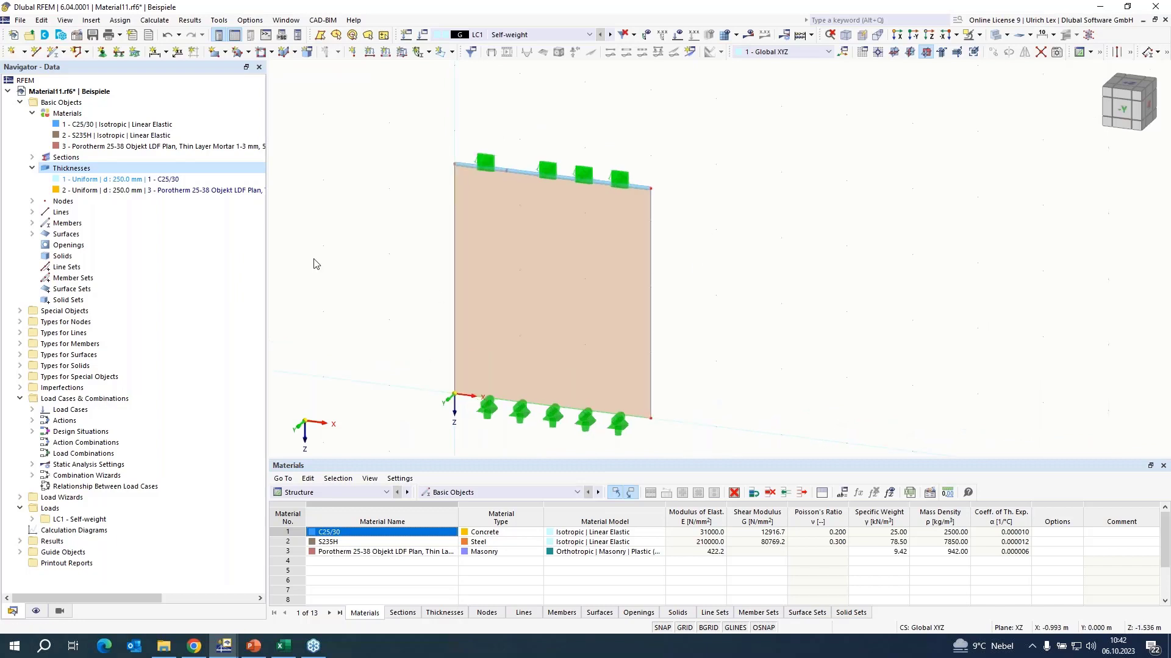
click(539, 39)
click(539, 39)
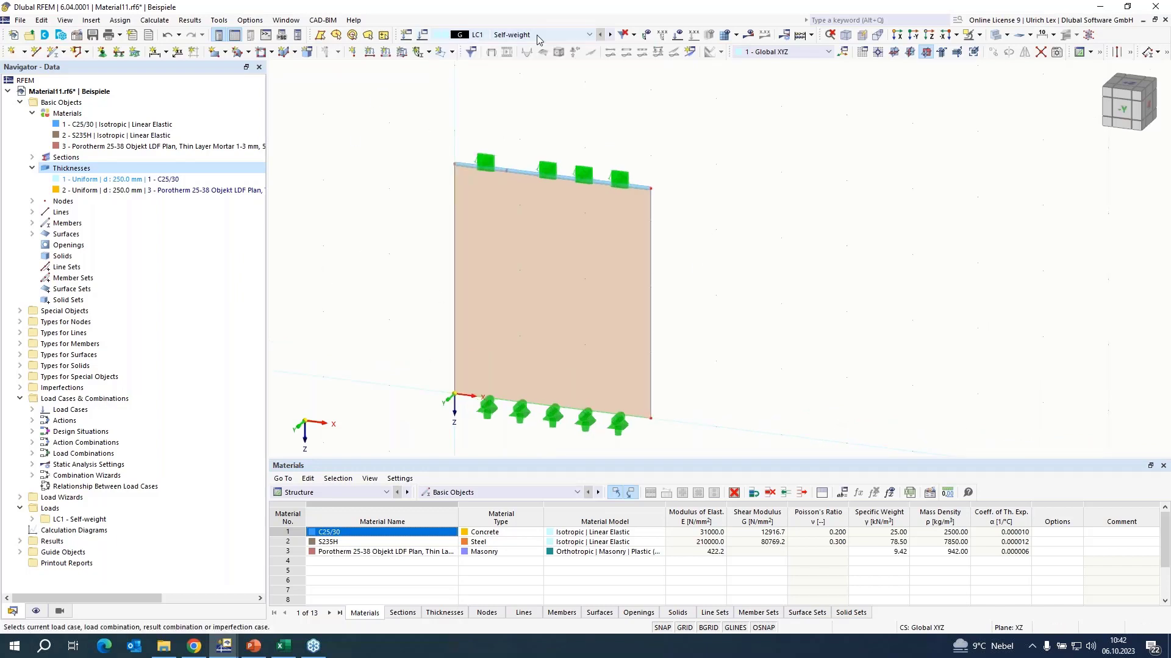
click(423, 35)
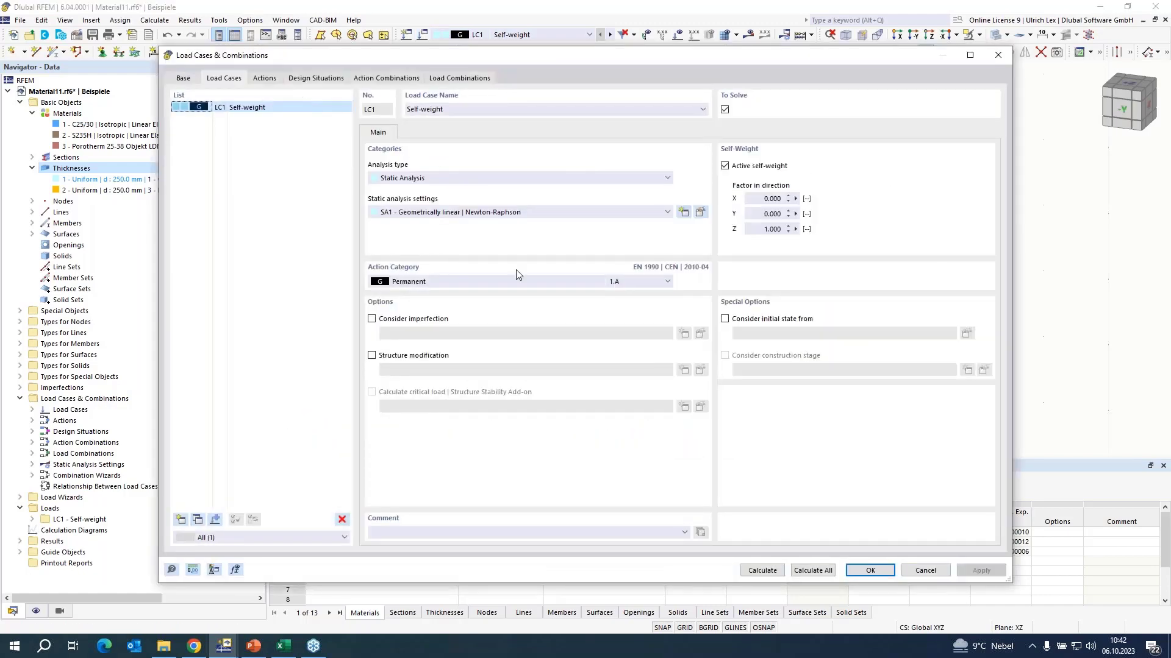
click(725, 167)
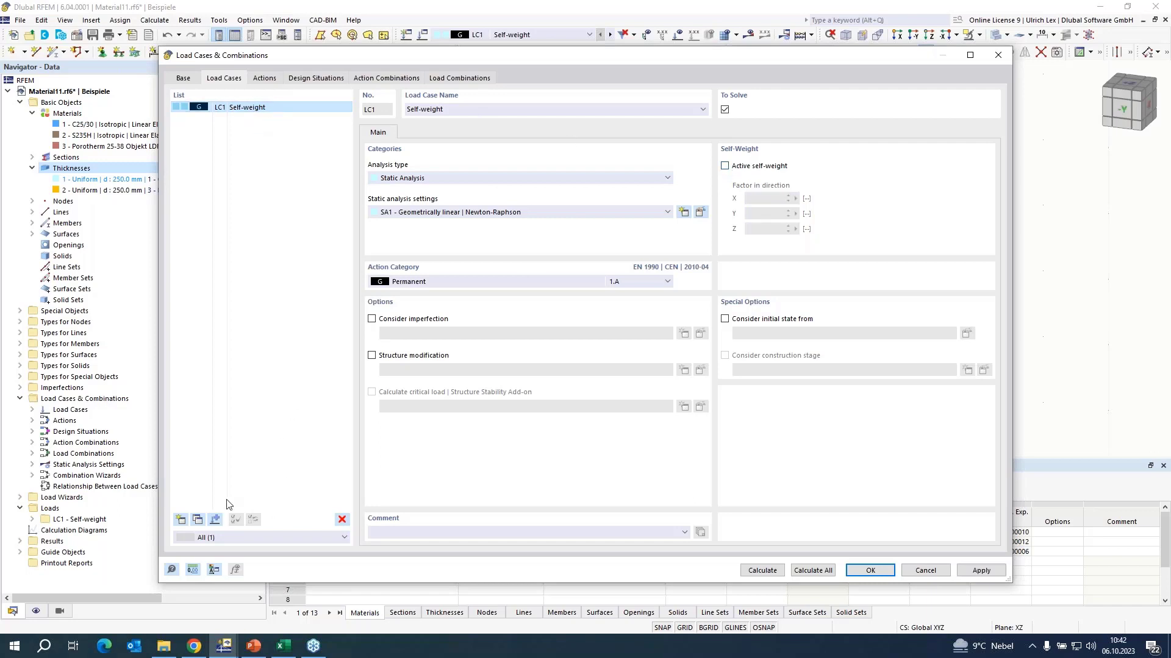
Copy LC1 to a second load case and set its action category to Imposed loads - category A: domestic, residential areas.
click(197, 519)
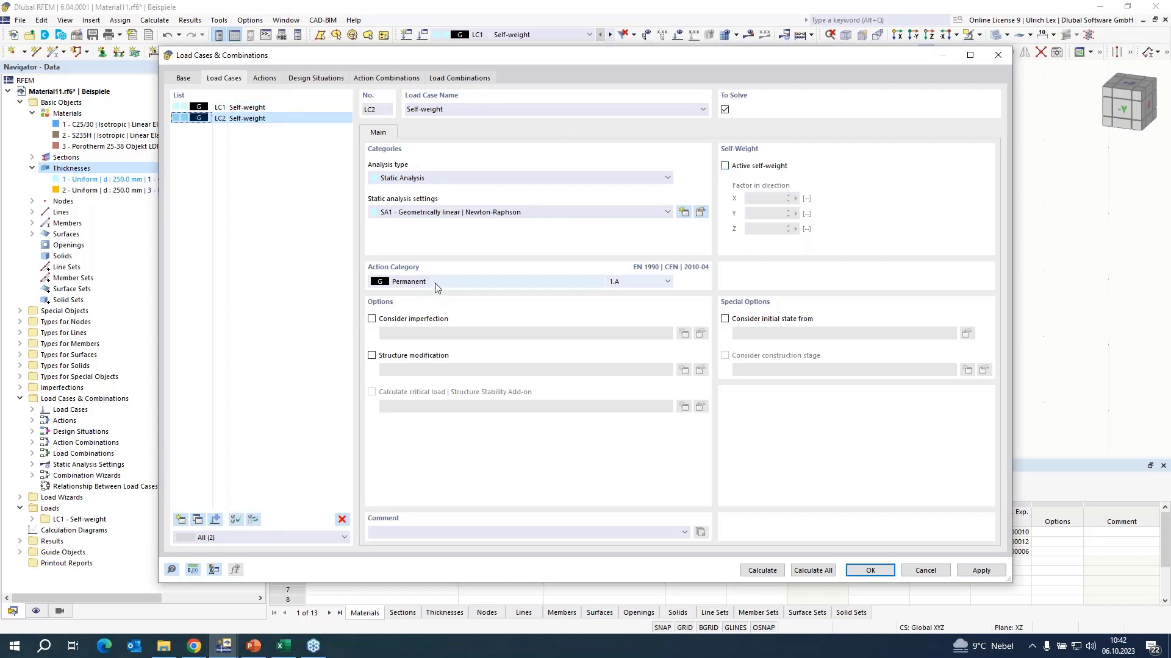
click(458, 282)
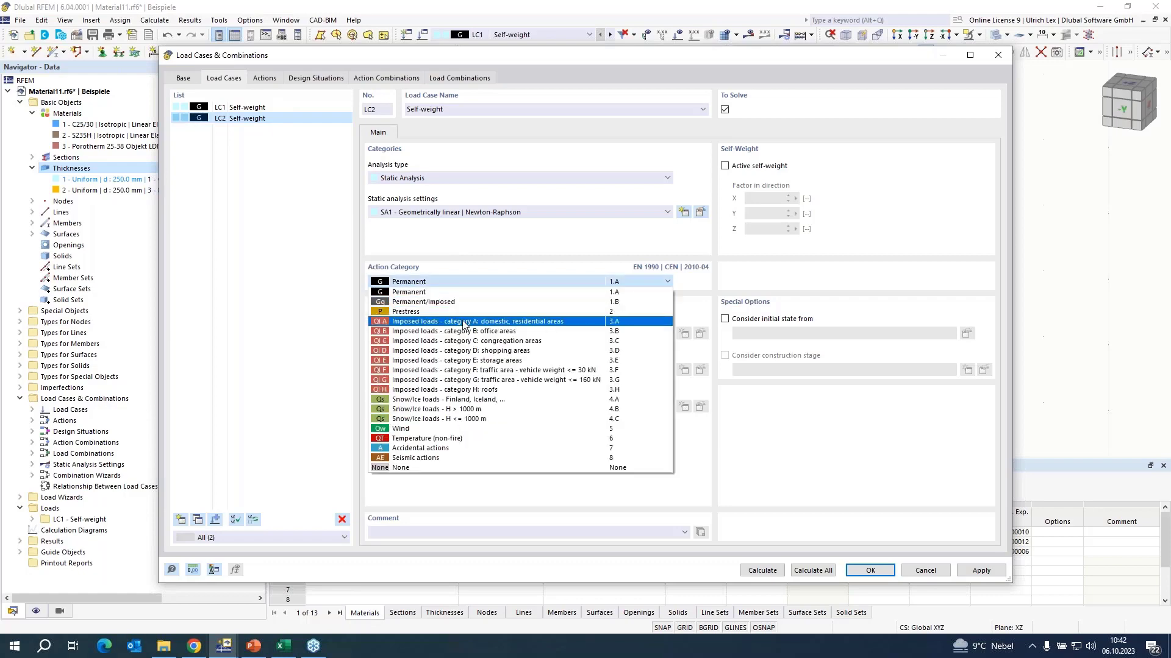
click(462, 324)
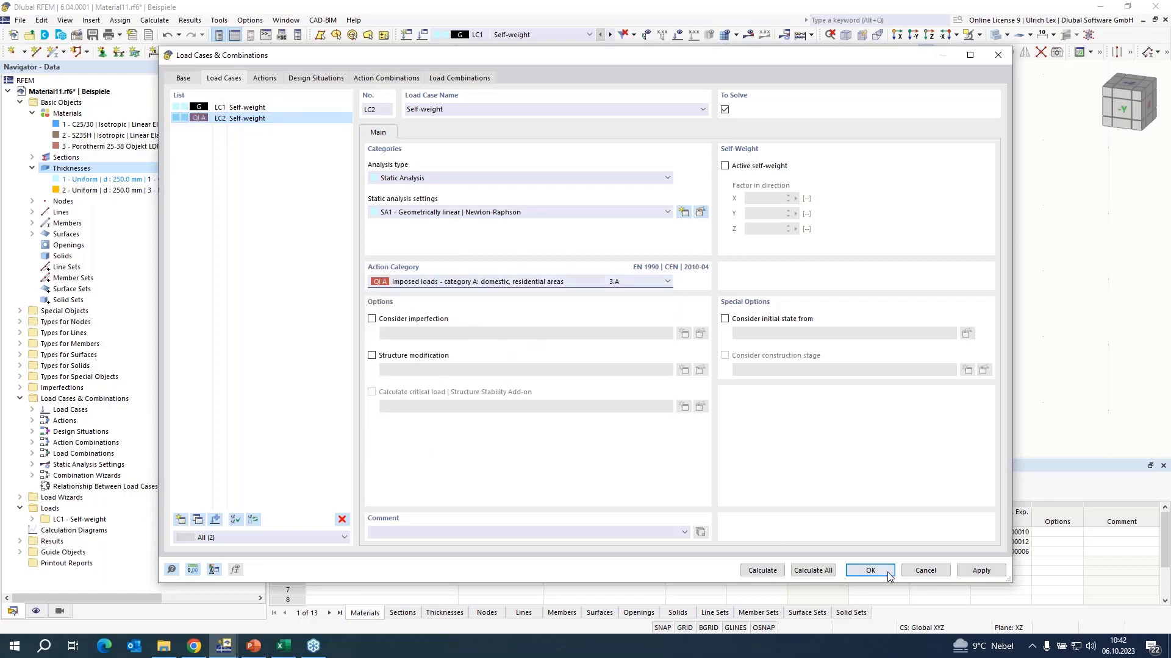
key(Return)
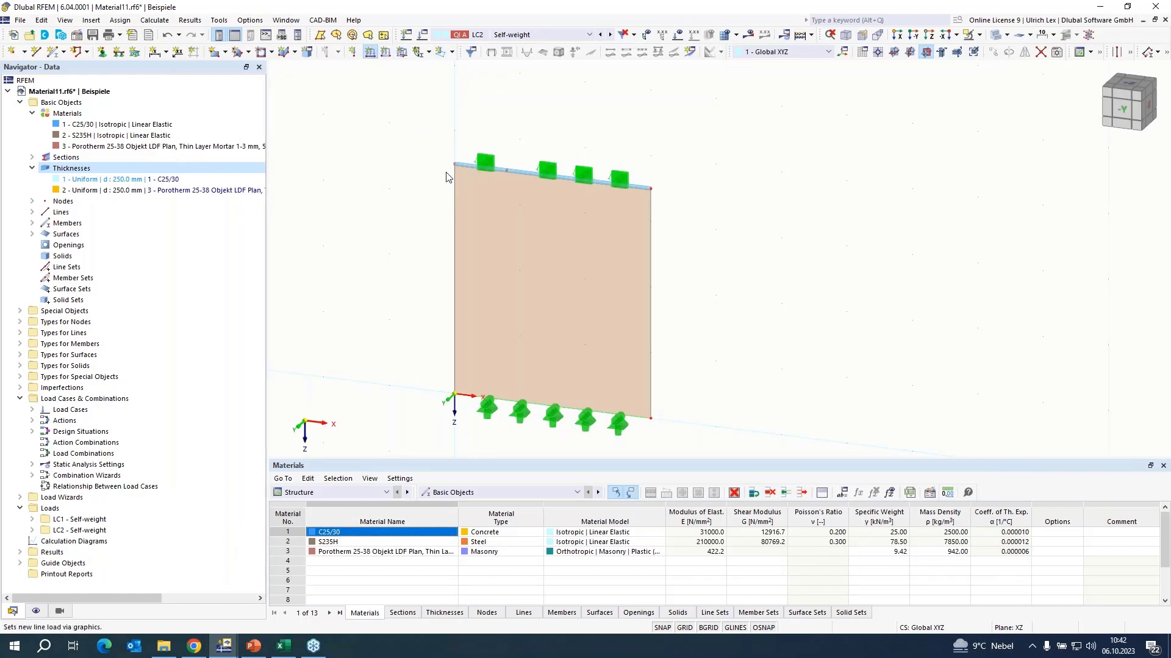
Create a uniform 130 kN/m line load in load case LC1 on both line segments of the wall's top edge.
drag(462, 208, 509, 207)
text(130)
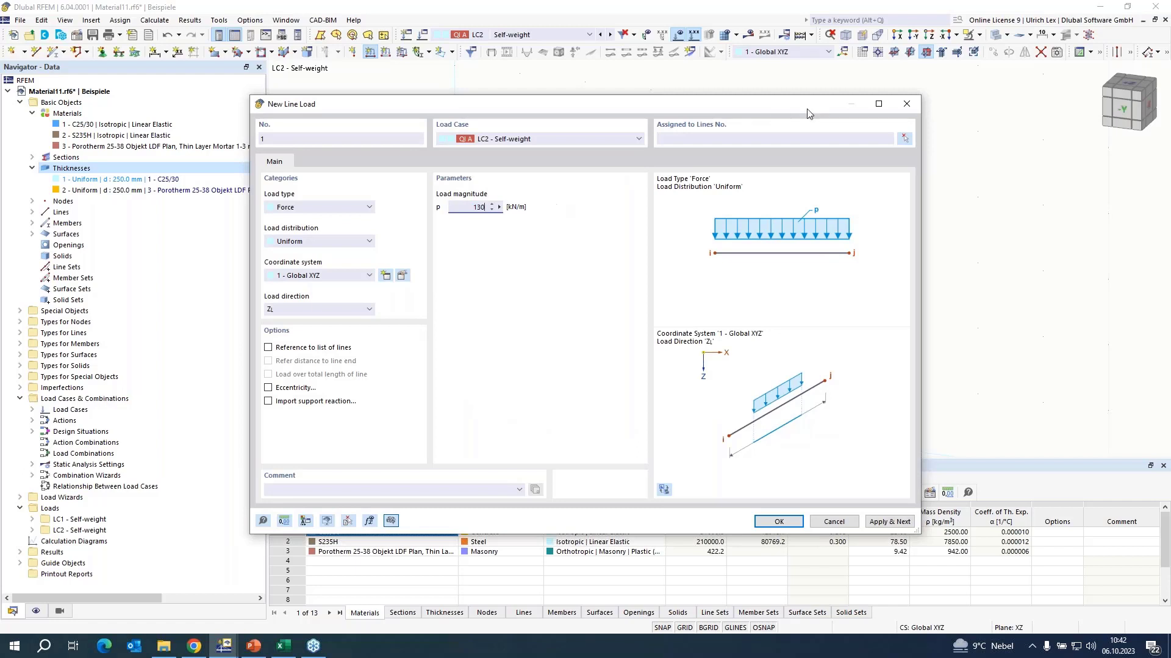
click(634, 137)
click(610, 148)
click(905, 139)
click(517, 173)
click(517, 173)
click(182, 178)
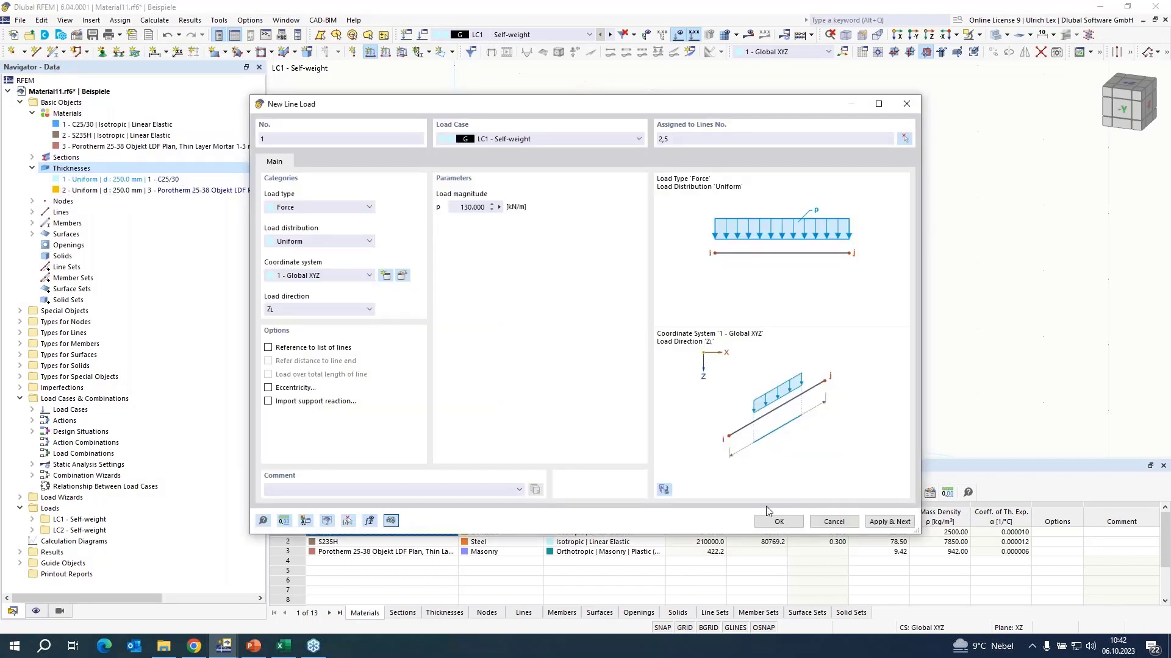
click(778, 522)
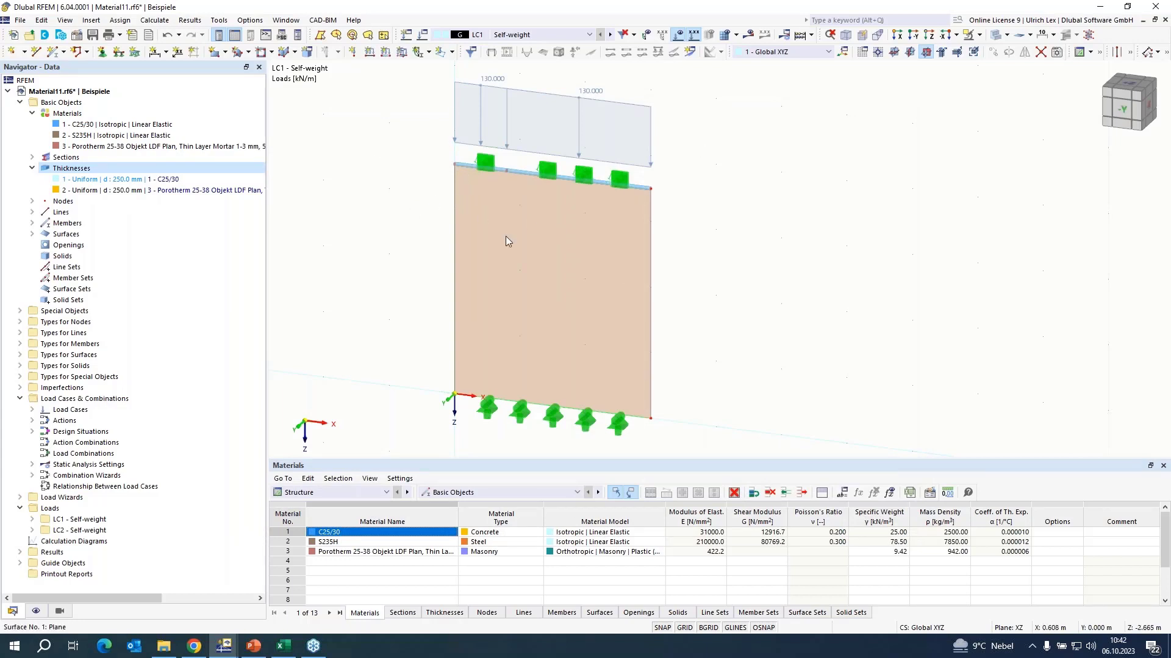
Add a 100 kN/m line load in the XL direction in LC1 to the short first segment of the wall's top edge.
click(370, 52)
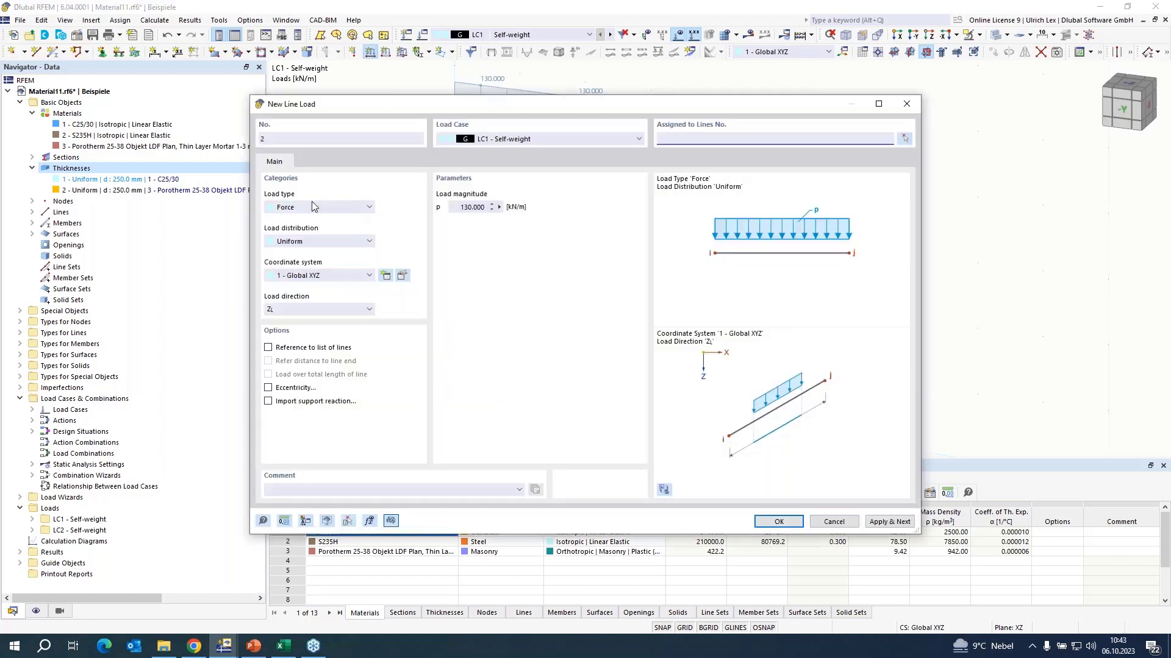
double_click(492, 207)
text(1)
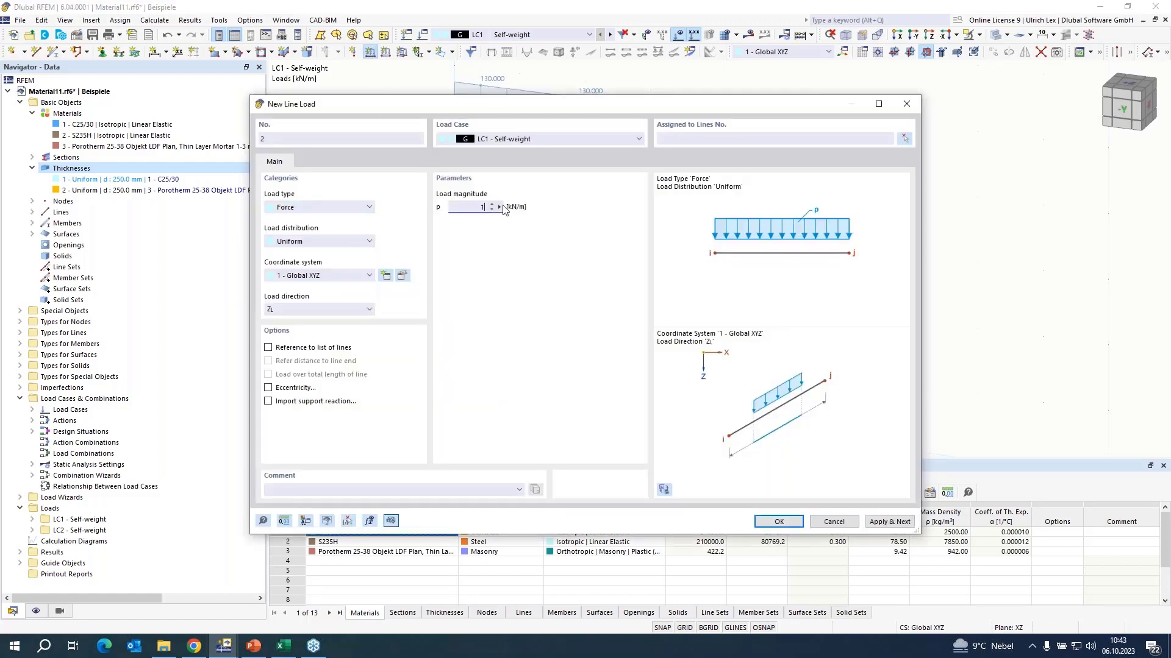
text(00)
click(346, 309)
click(317, 320)
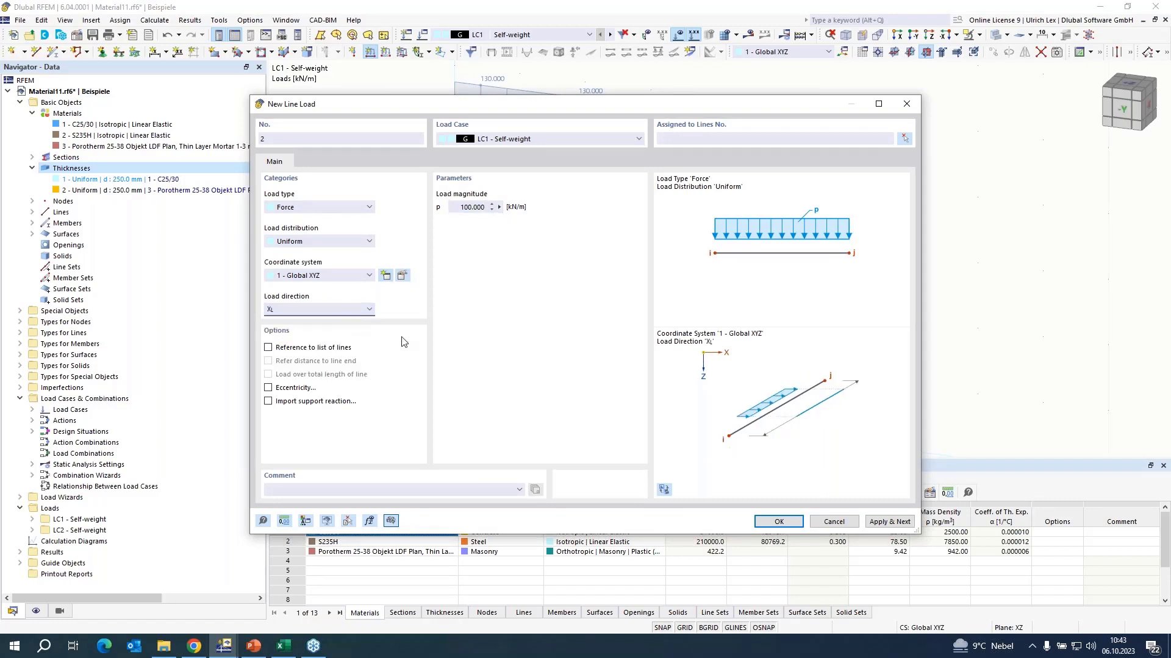
click(779, 522)
click(465, 165)
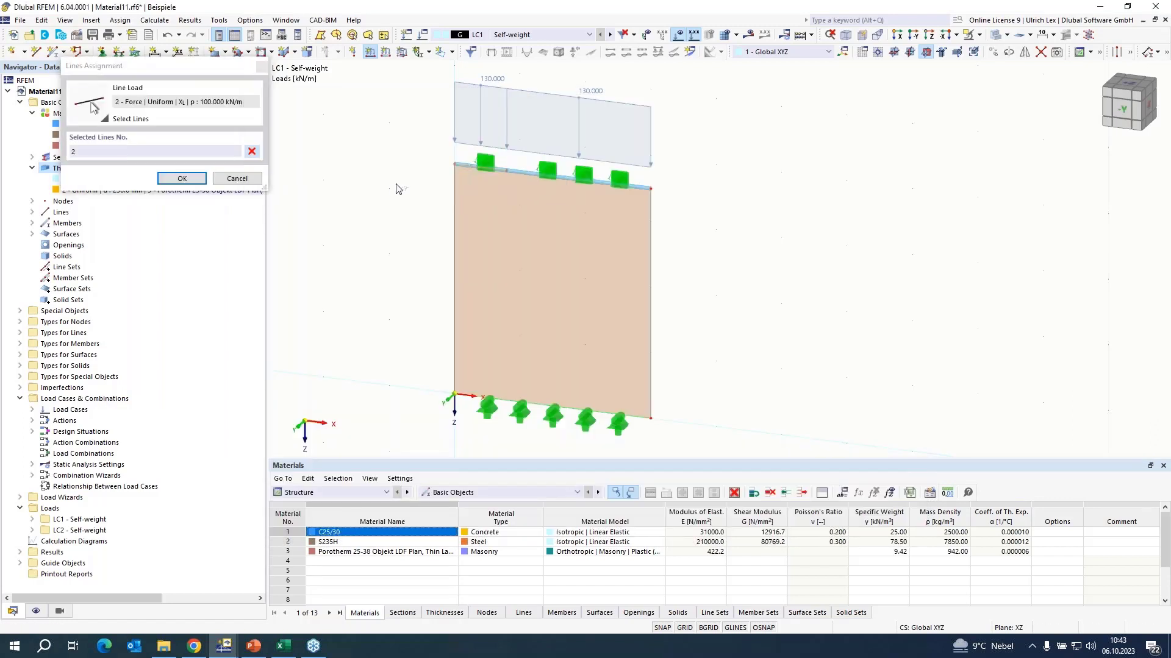
click(181, 178)
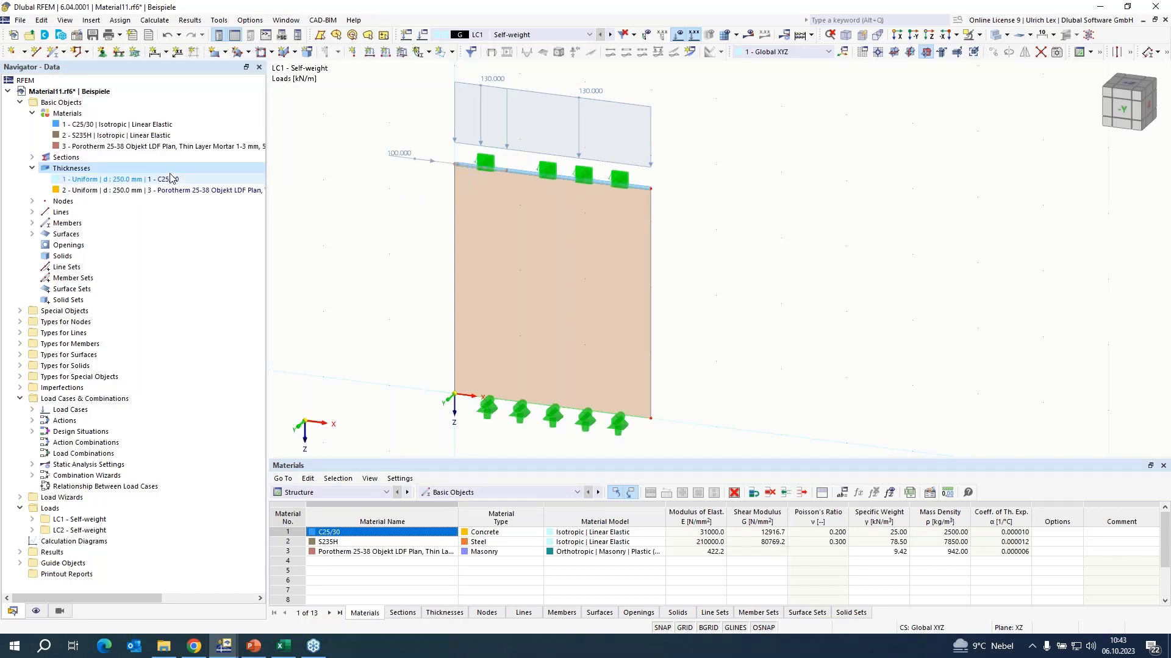
right_click(418, 286)
key(Escape)
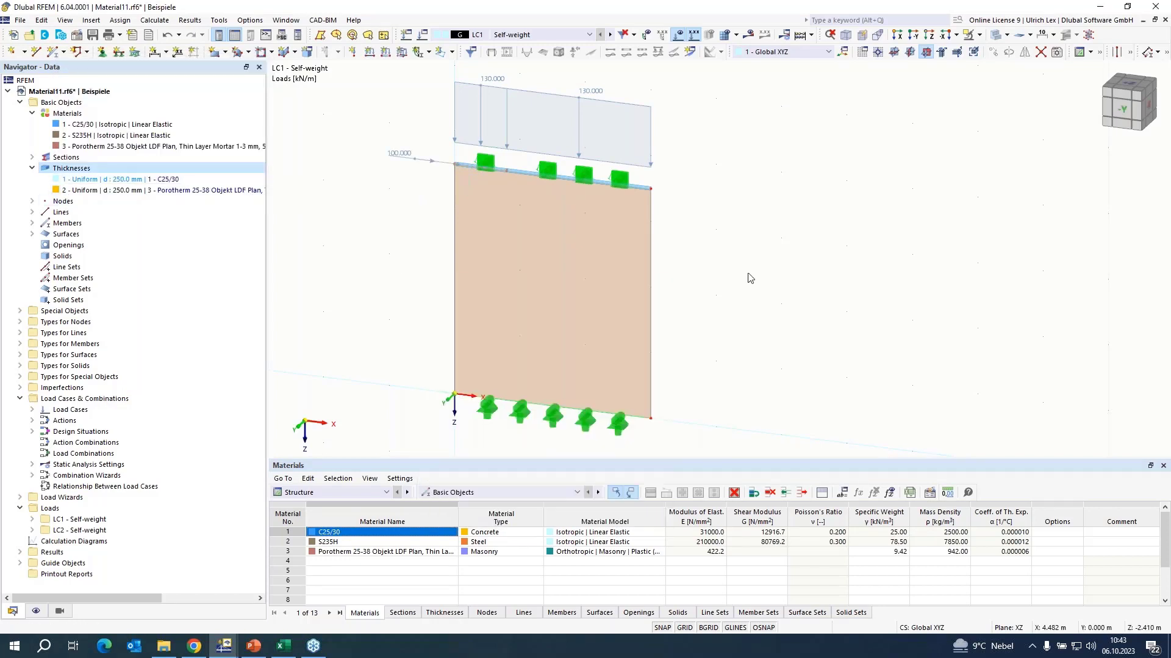
Set the target length of finite elements to 0.2 m and generate the mesh with this setting.
scroll(729, 327, down, 1)
scroll(360, 256, up, 1)
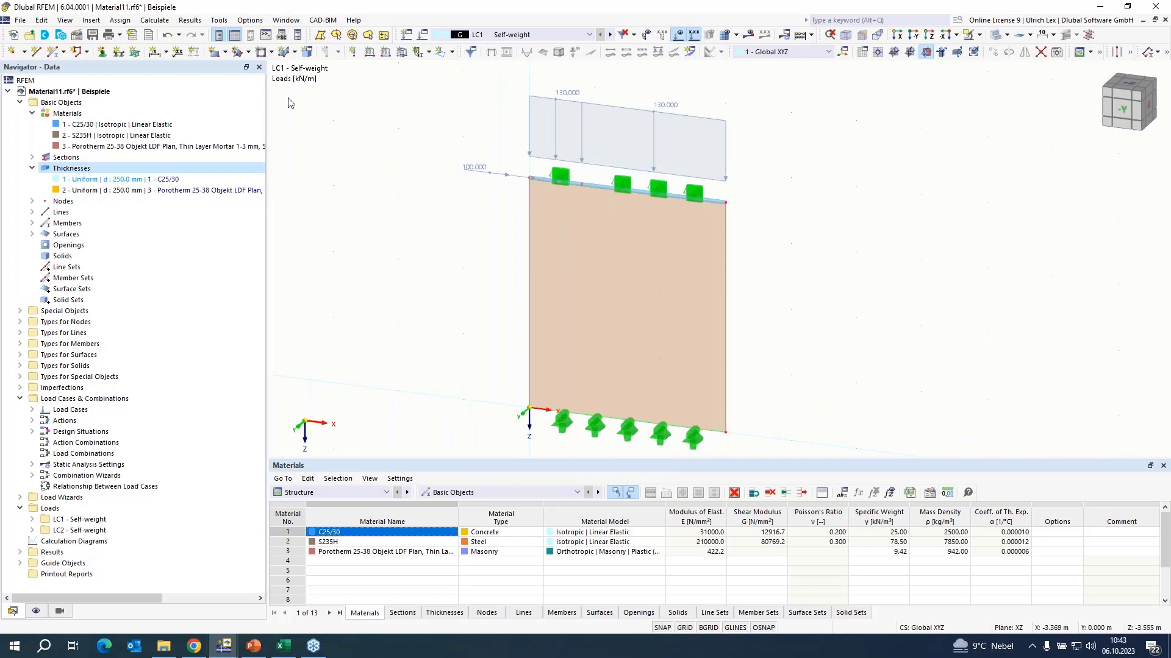
click(163, 23)
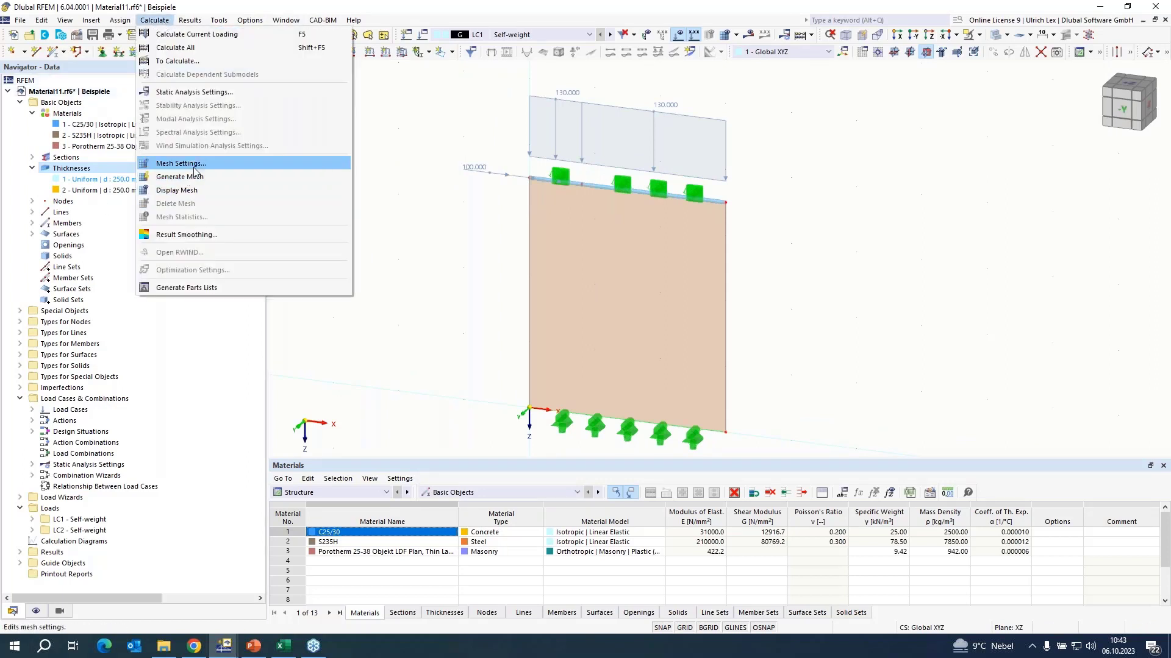
click(207, 166)
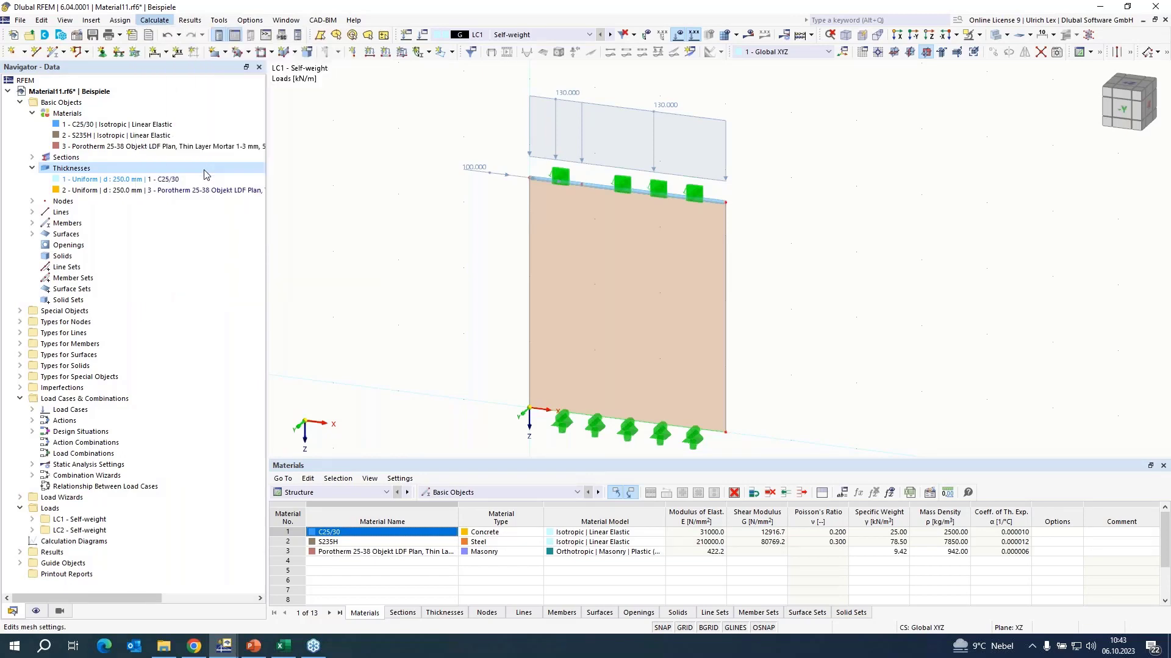
double_click(402, 156)
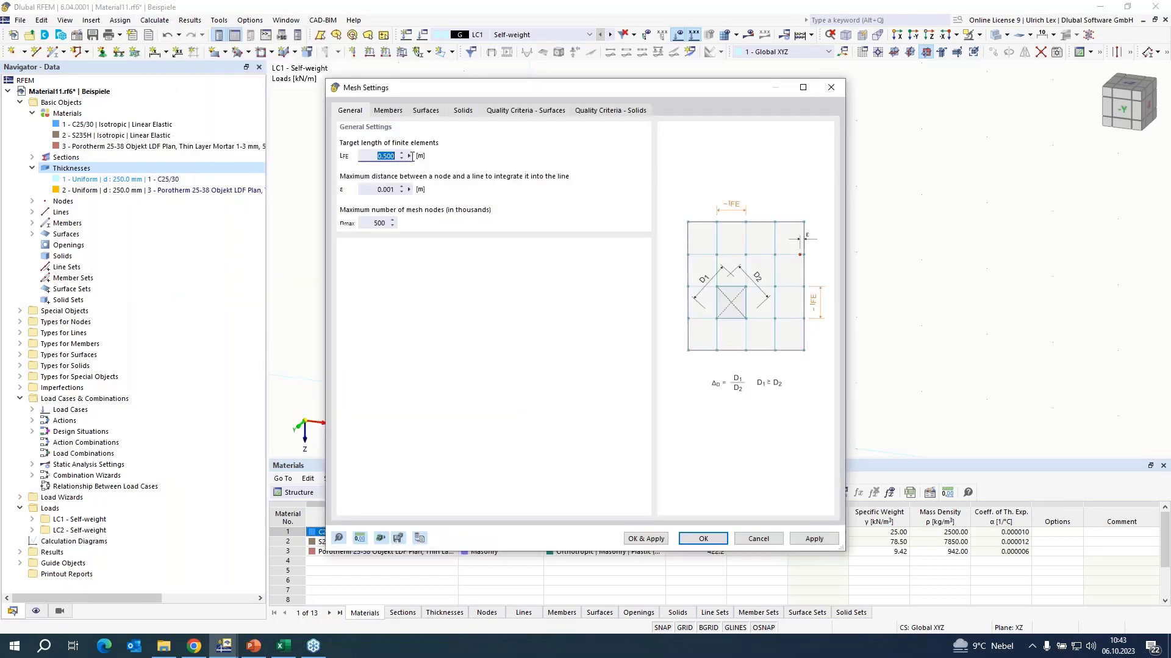
text(0,2)
click(655, 539)
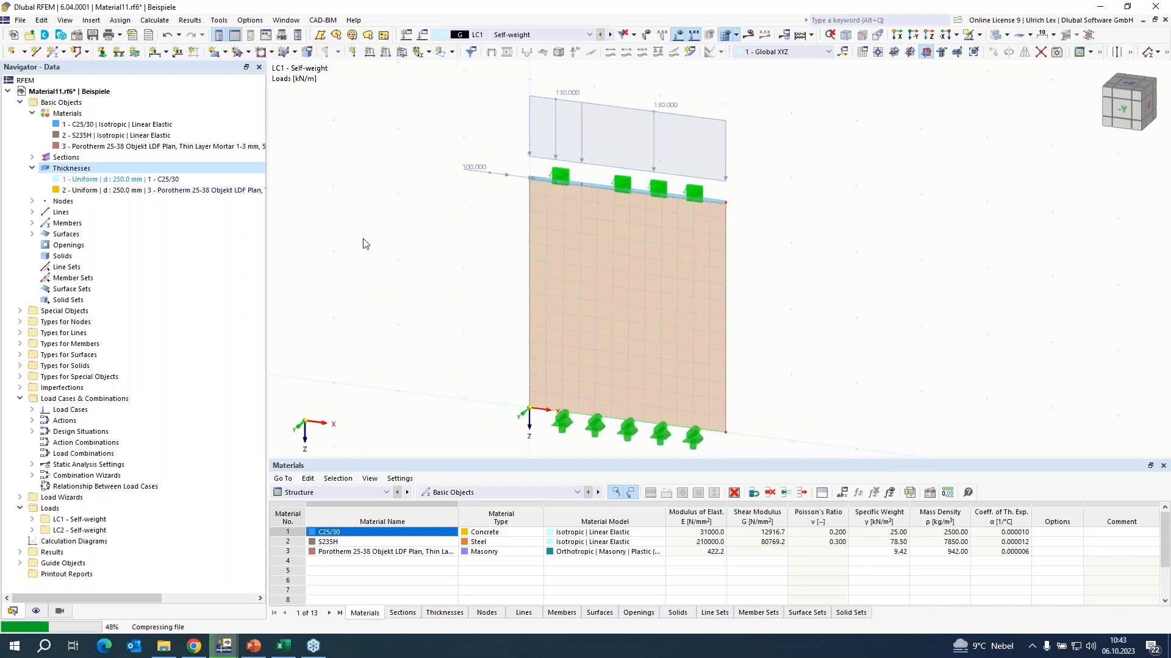
scroll(363, 239, down, 2)
scroll(662, 275, up, 1)
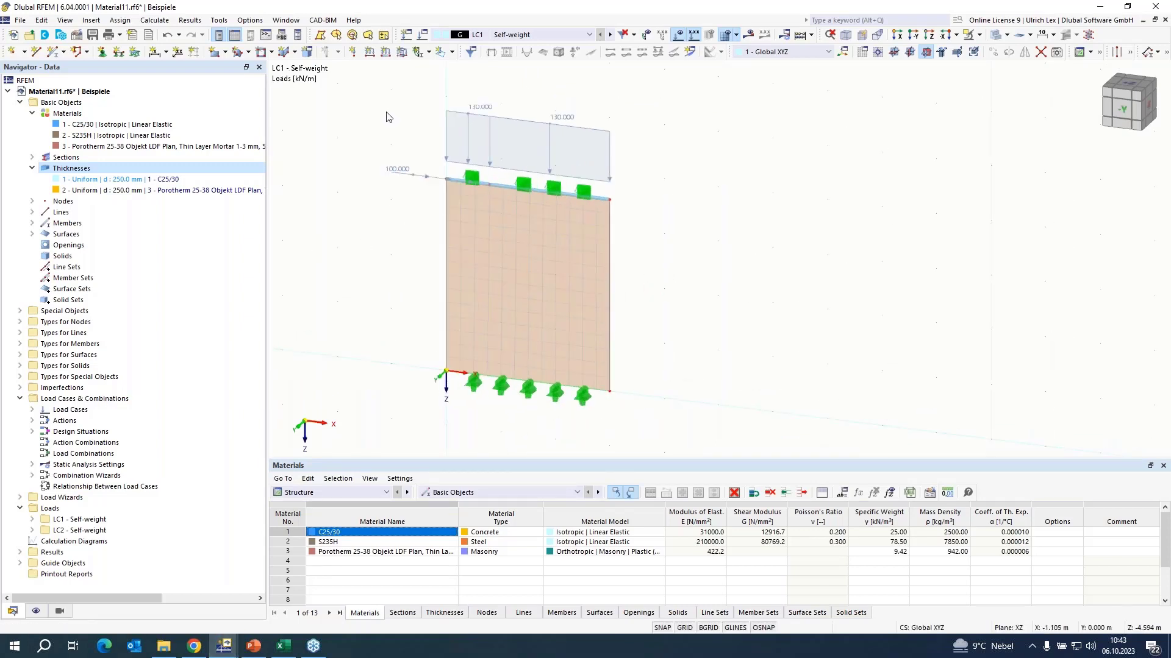
Deactivate the combination wizard in the base settings of the load cases and combinations.
click(422, 35)
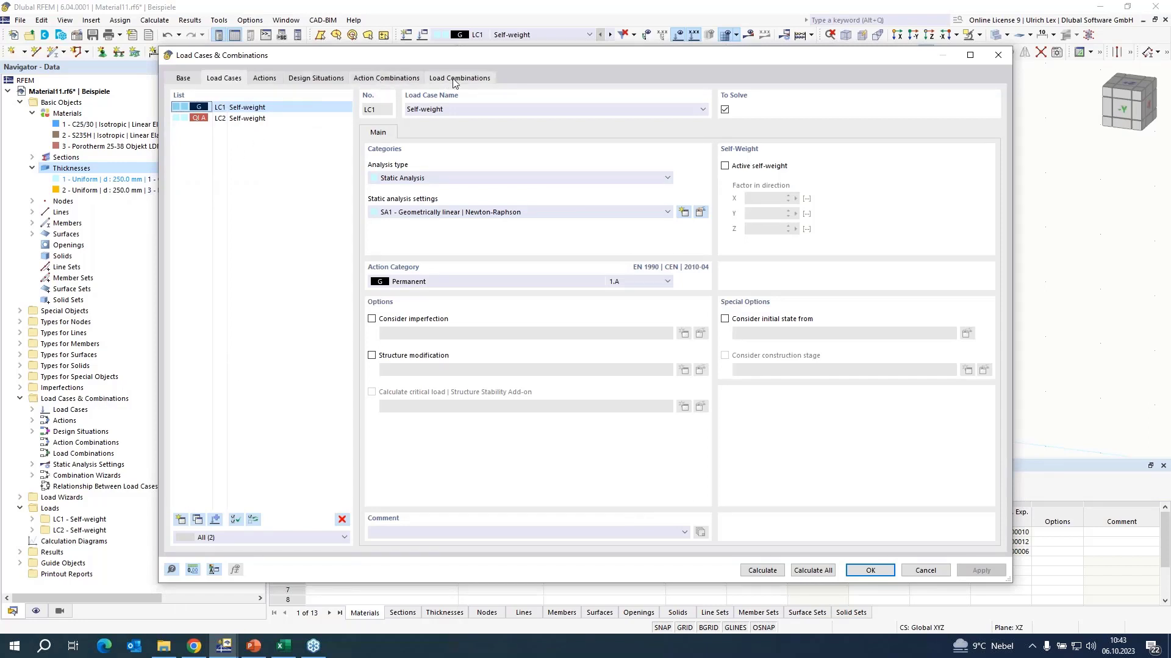
click(183, 83)
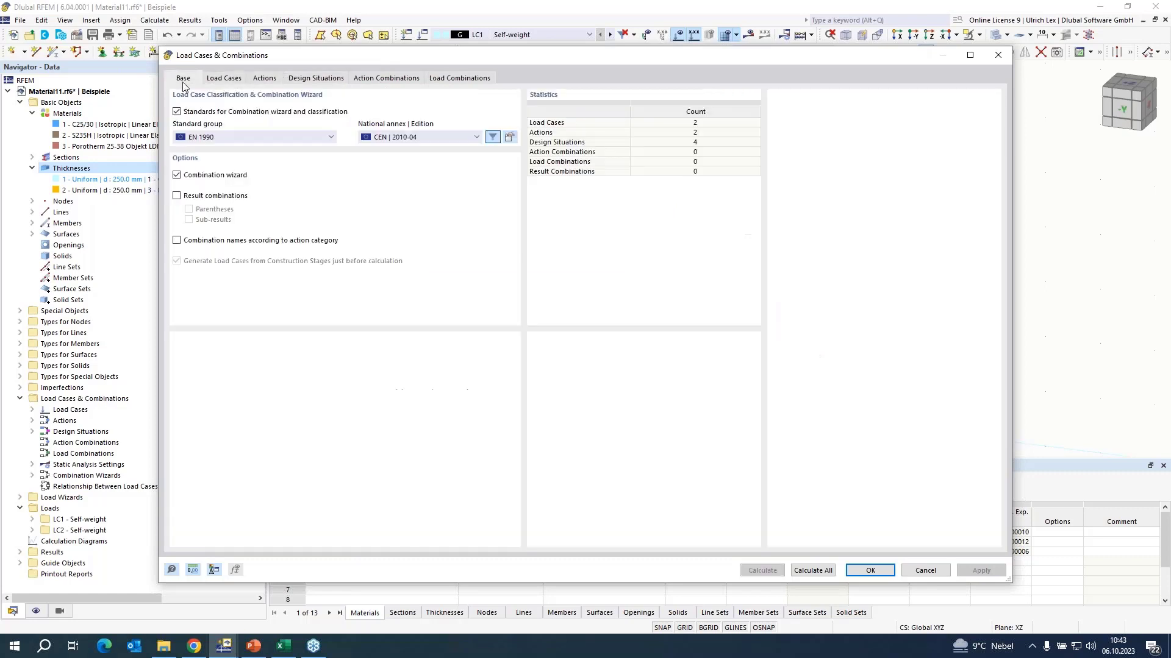
click(177, 176)
click(263, 80)
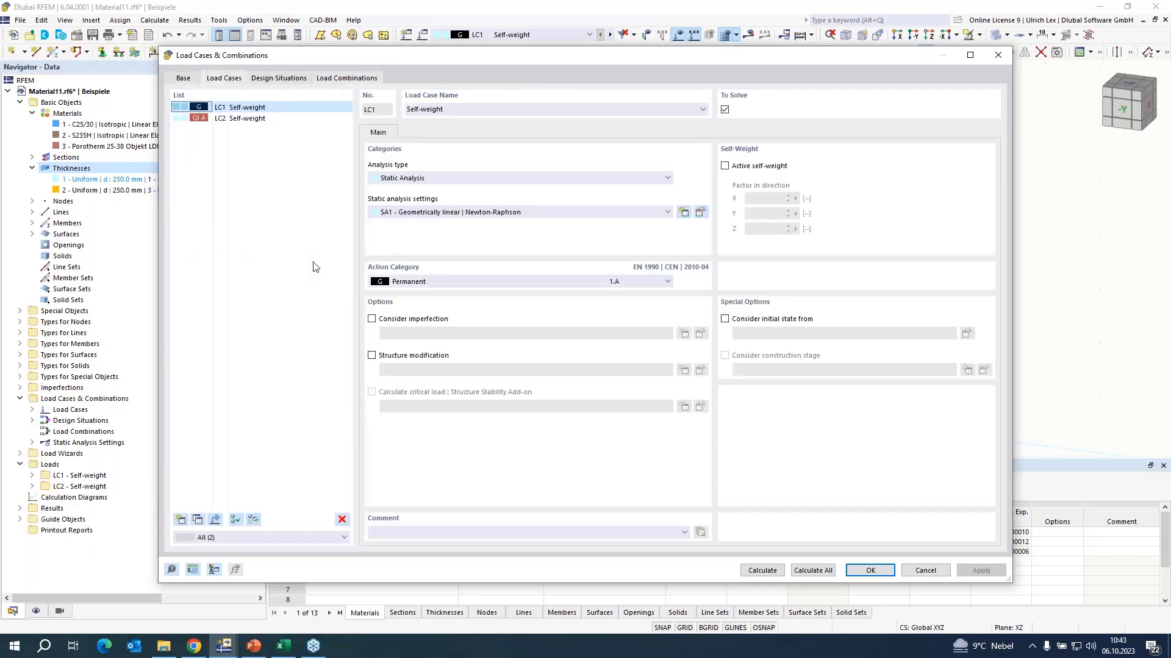
Create load combination CO1 and assign it the SA3 large deformations static analysis settings with Newton-Raphson.
click(181, 520)
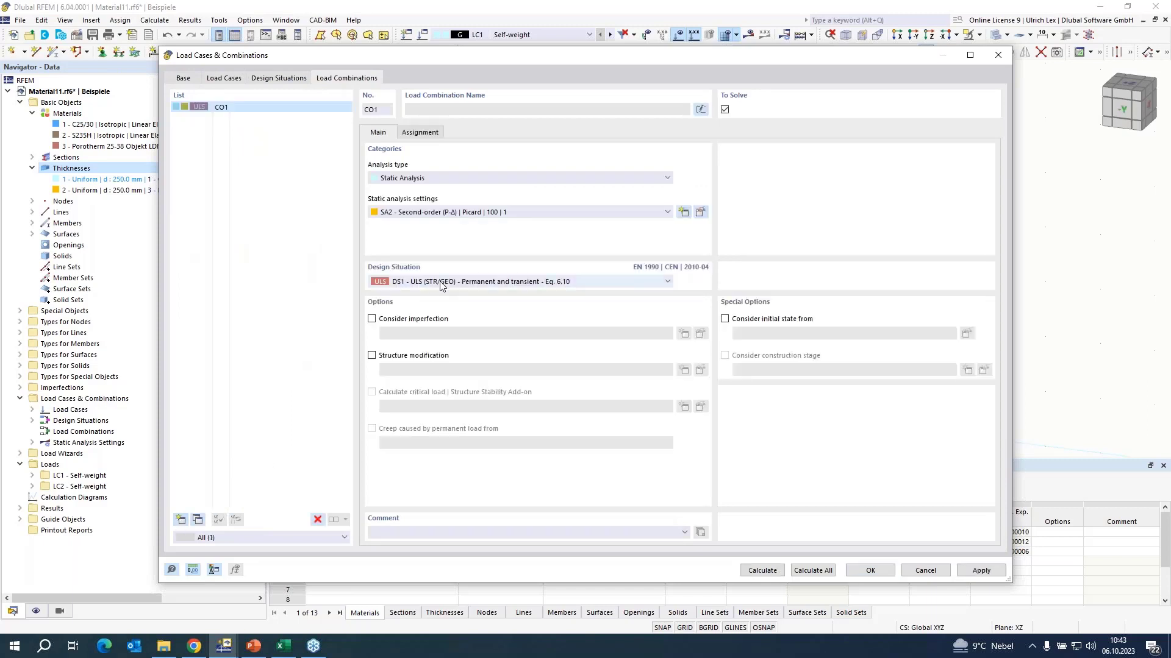
click(429, 211)
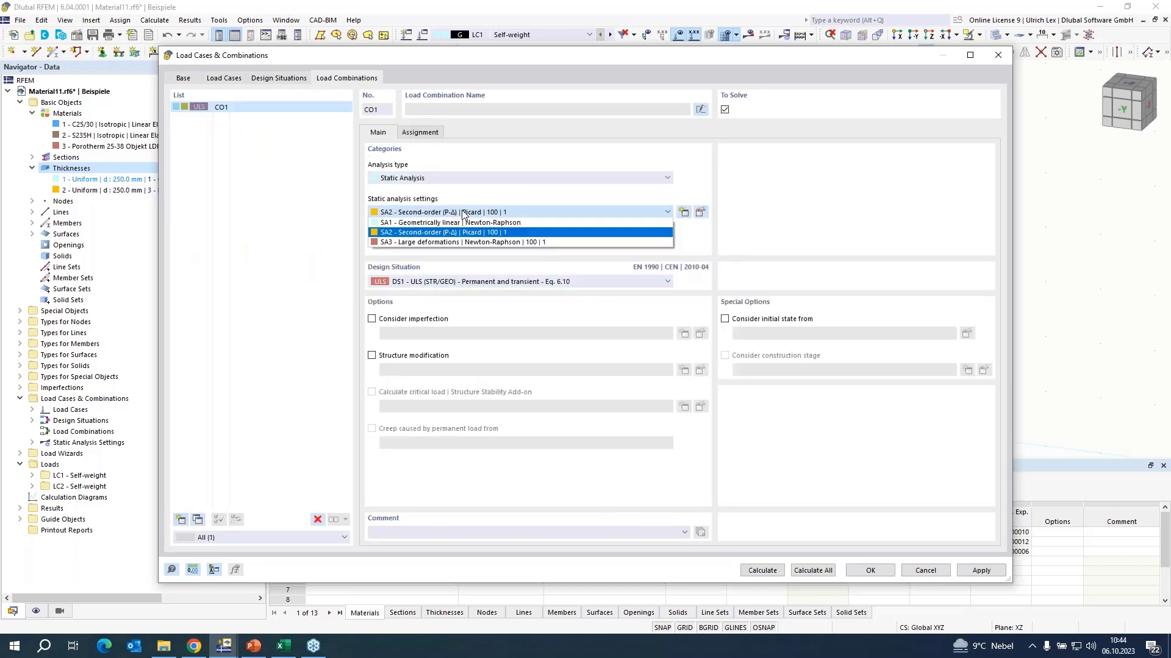
click(421, 222)
click(498, 212)
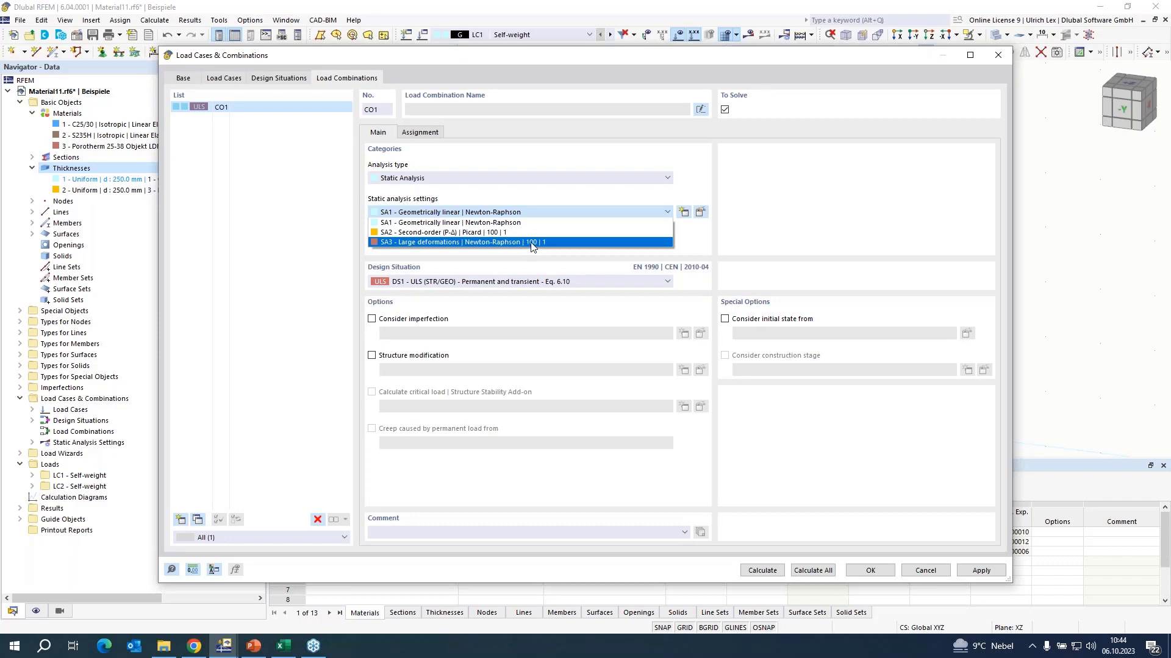
click(532, 243)
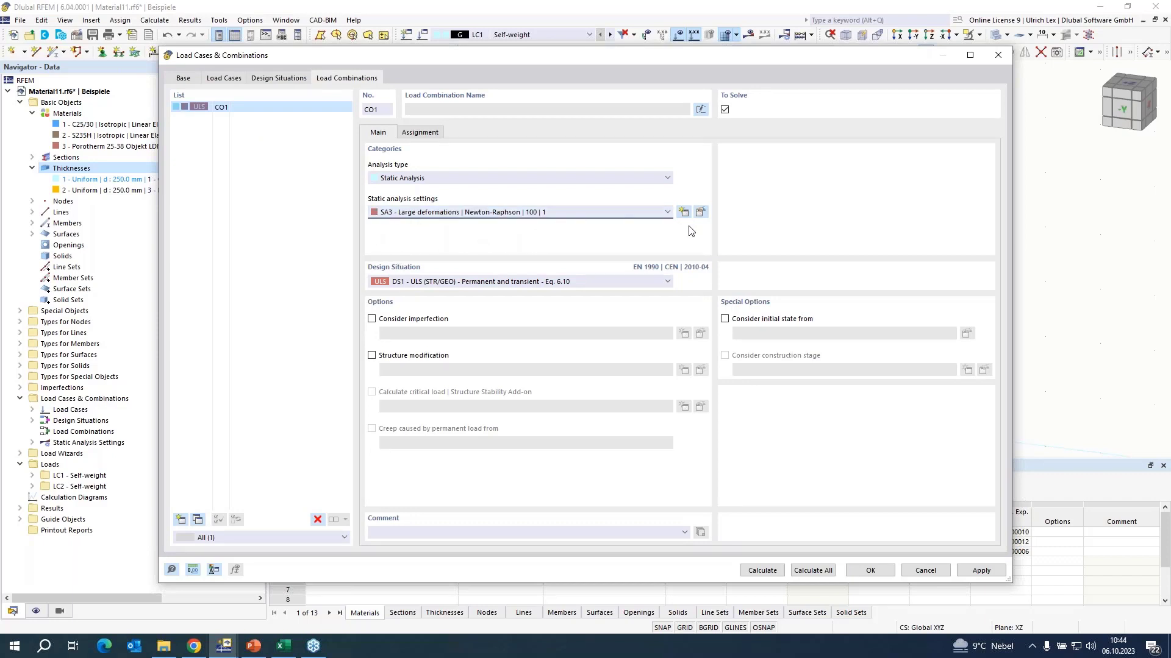
Set the SA3 analysis to a maximum of 1000 iterations and 5 load increments, saving the results of all load increments.
click(701, 214)
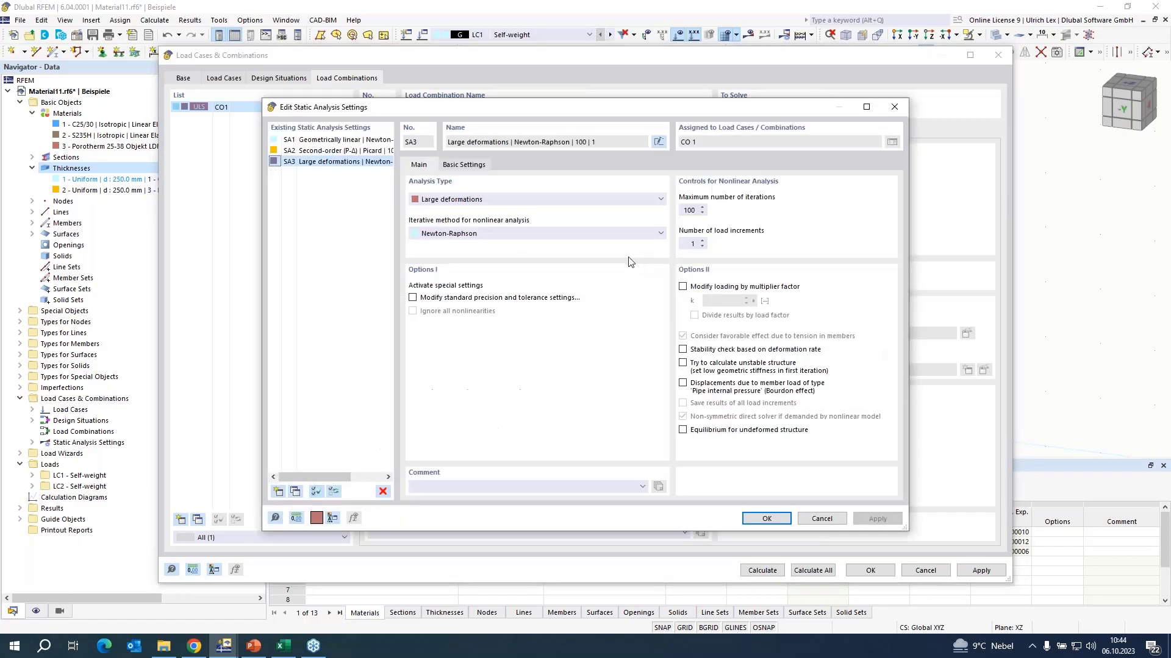
click(696, 211)
text(0)
click(703, 242)
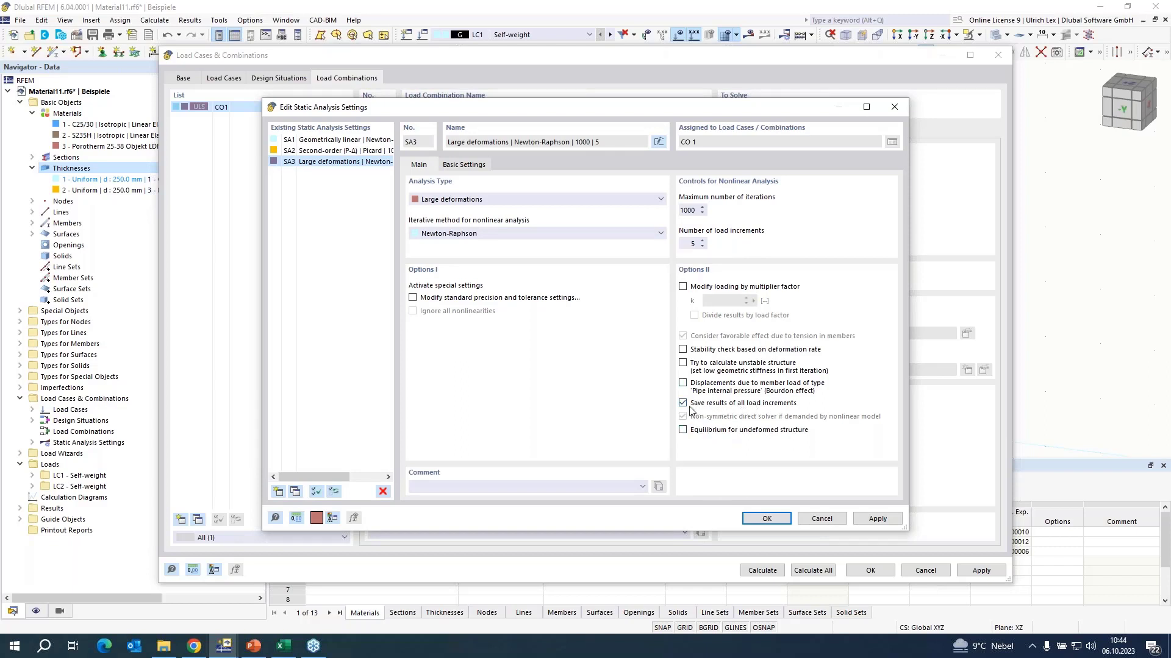
click(768, 519)
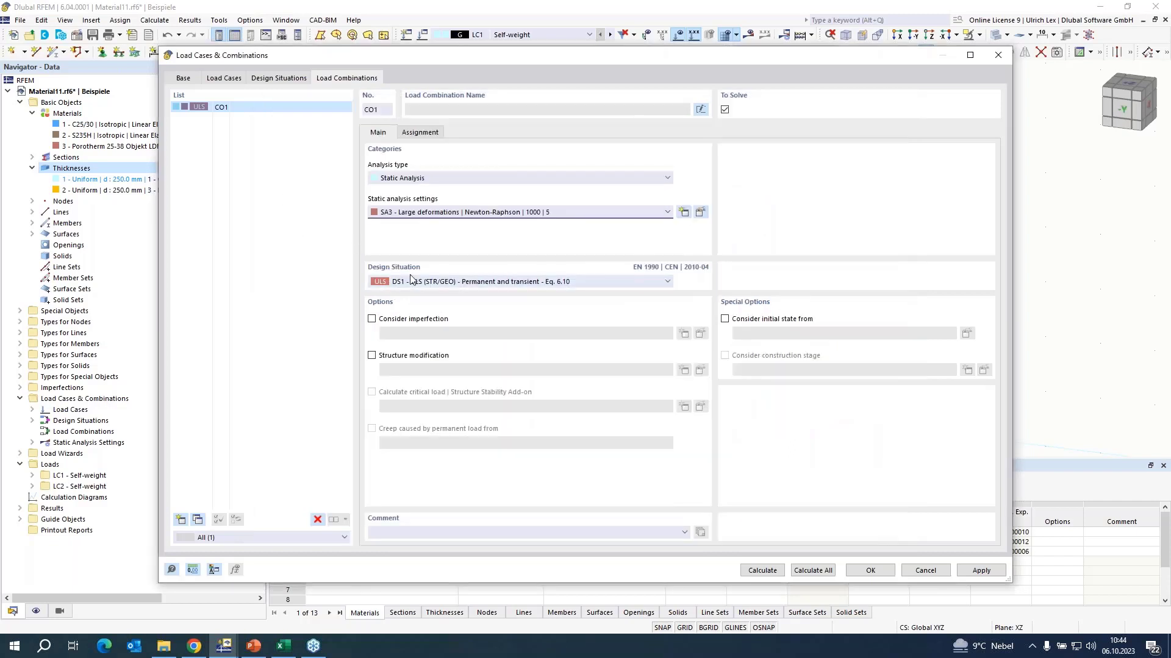
Assign load cases LC1 and LC2 with factor 1.00 to load combination CO1.
click(419, 132)
double_click(394, 161)
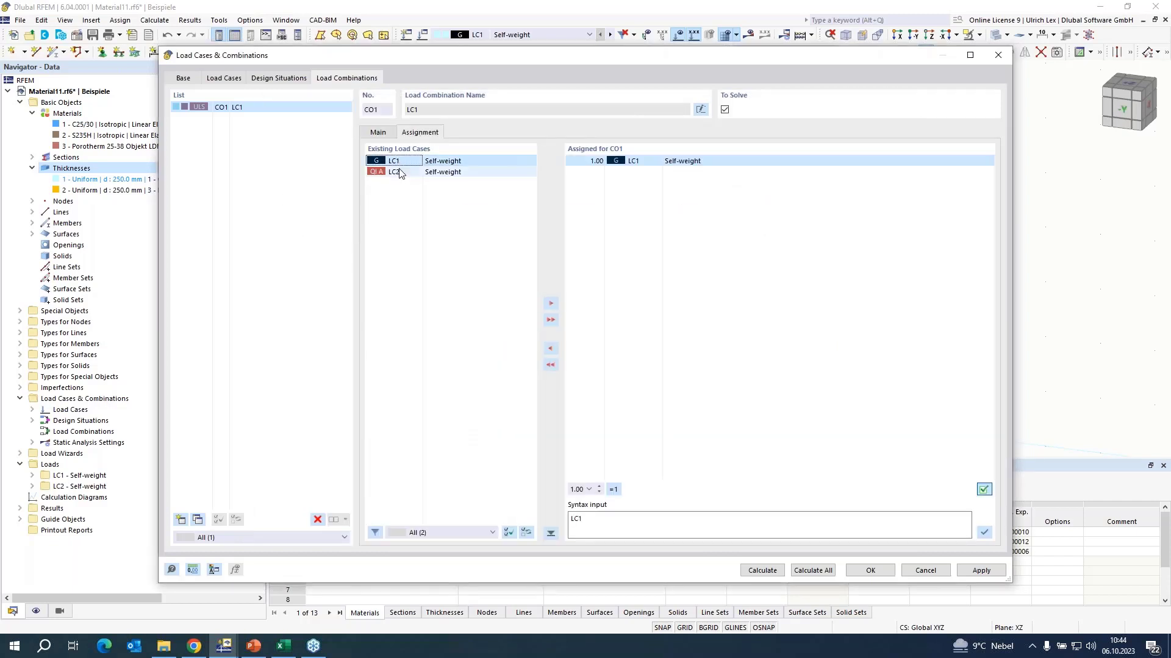
double_click(400, 173)
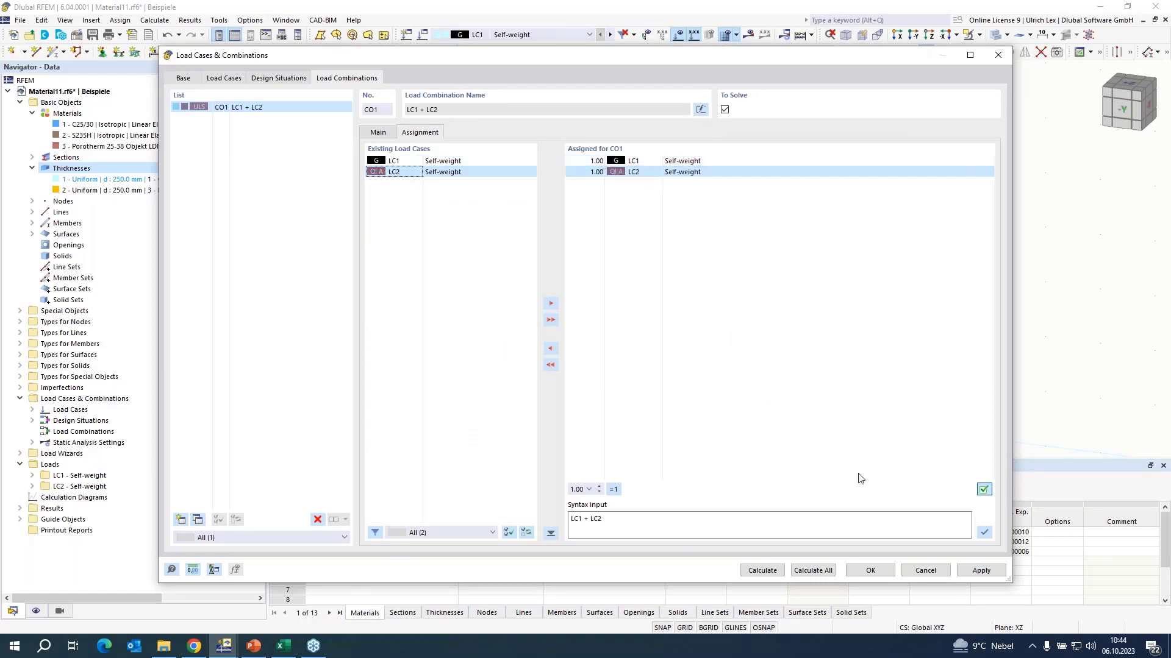
click(870, 571)
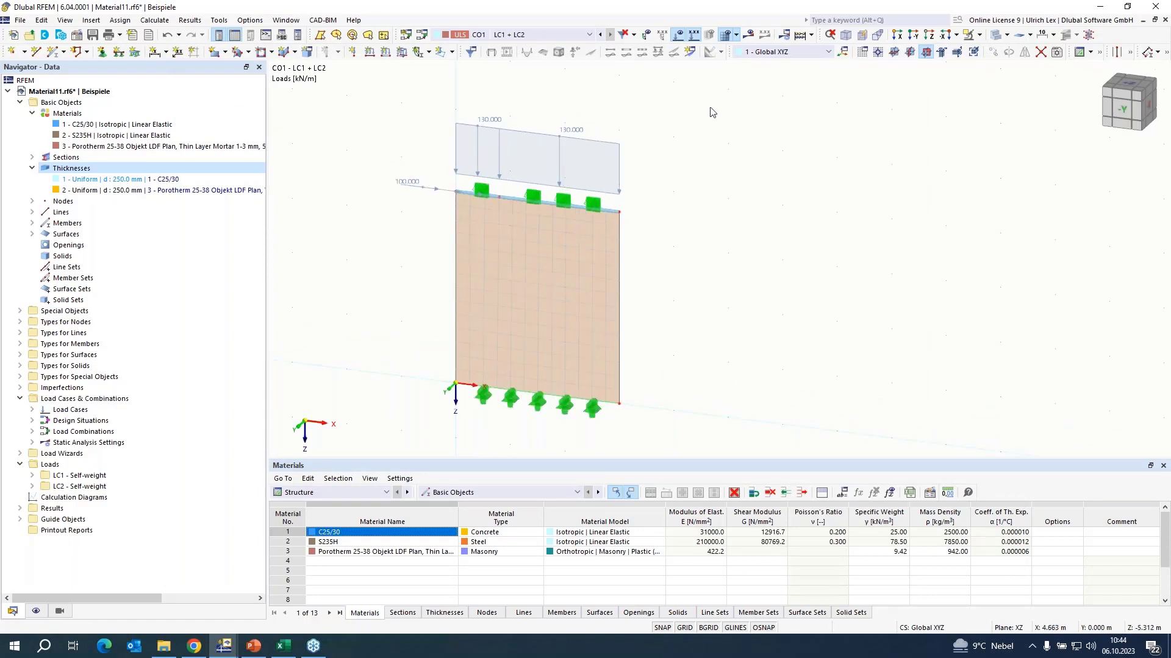
Calculate load combination CO1 and view the wall's global deformations.
click(749, 36)
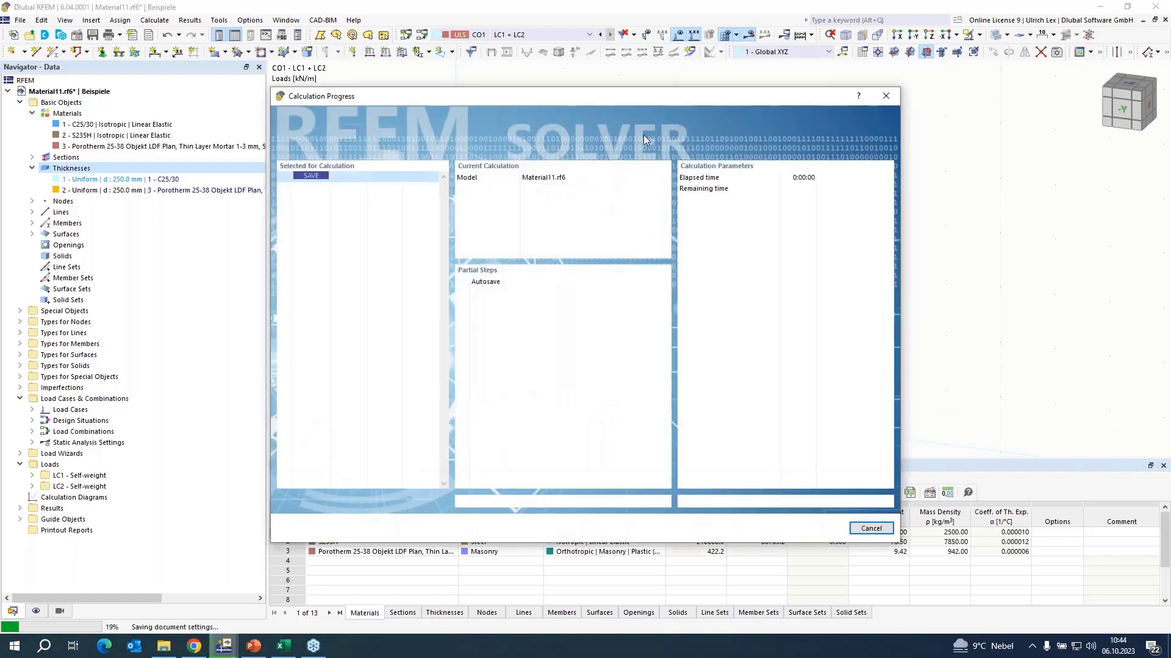
mouse_move(639, 97)
mouse_down()
mouse_move(673, 90)
mouse_move(648, 72)
mouse_move(639, 96)
mouse_up()
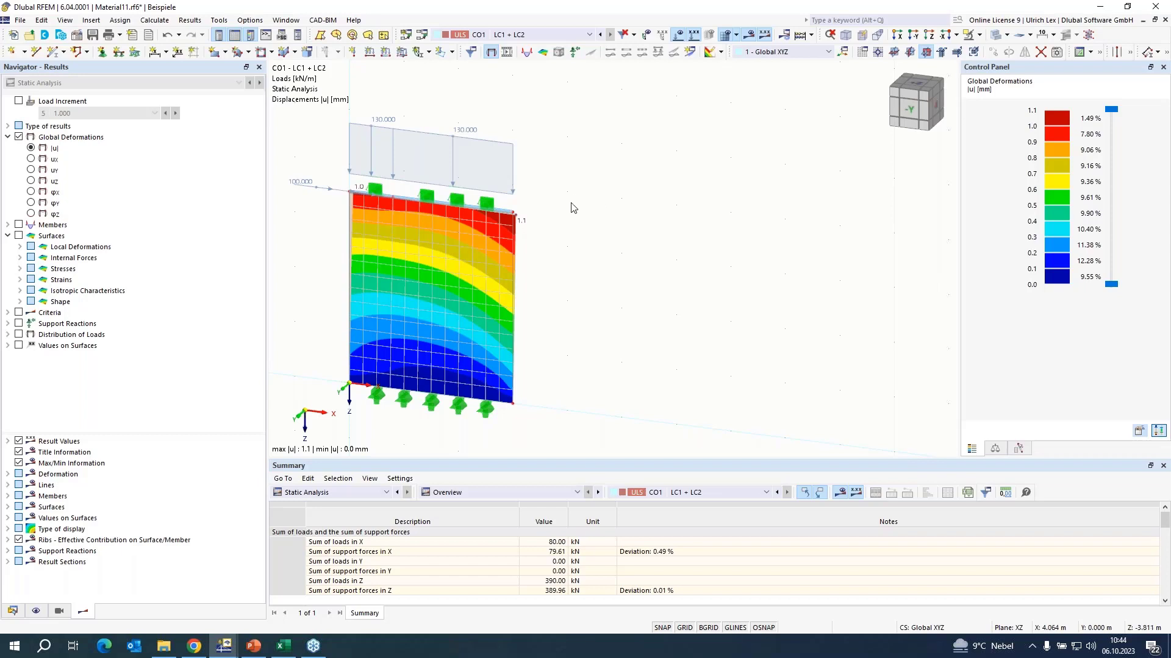
scroll(612, 207, down, 1)
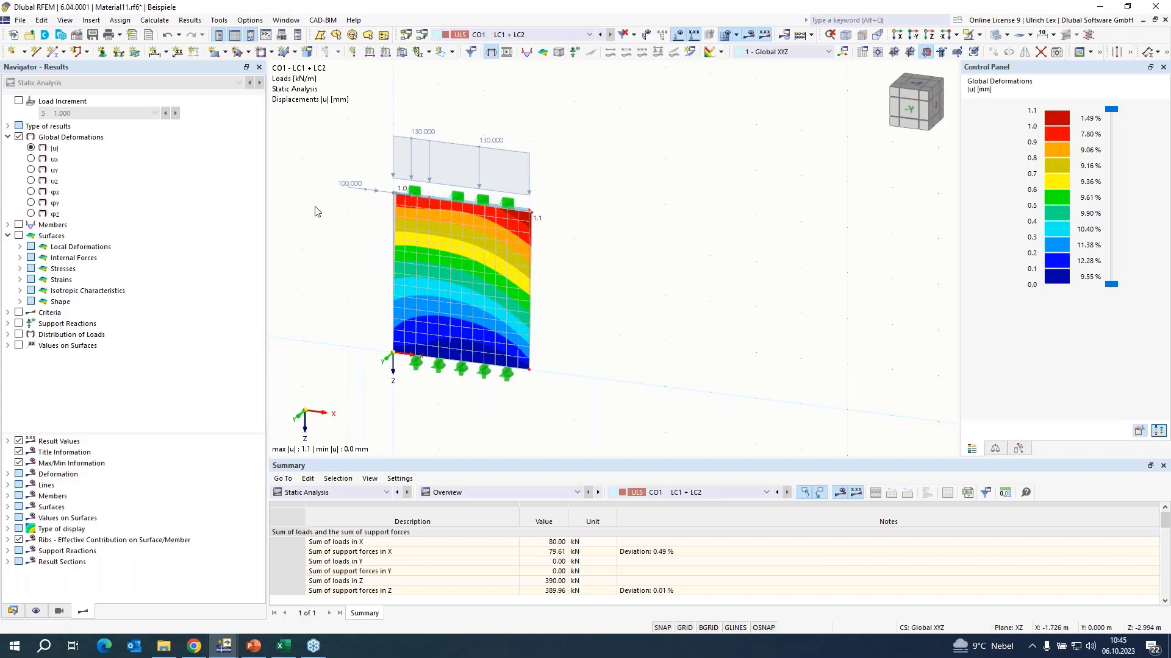
scroll(315, 207, up, 1)
scroll(664, 244, down, 1)
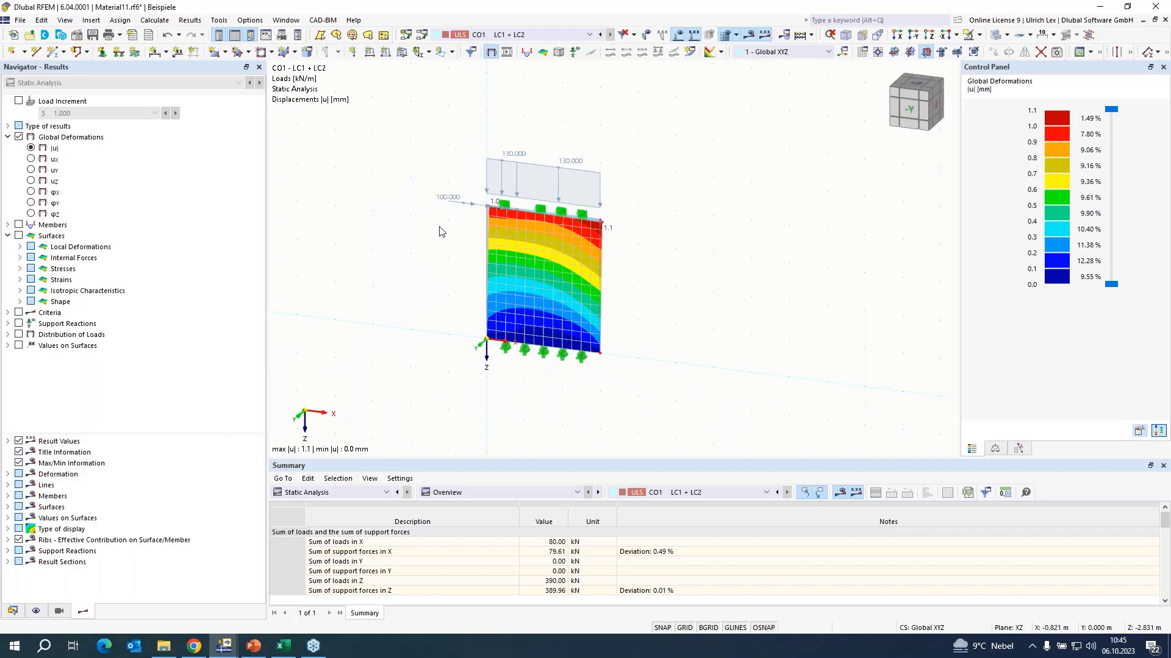
scroll(415, 239, up, 1)
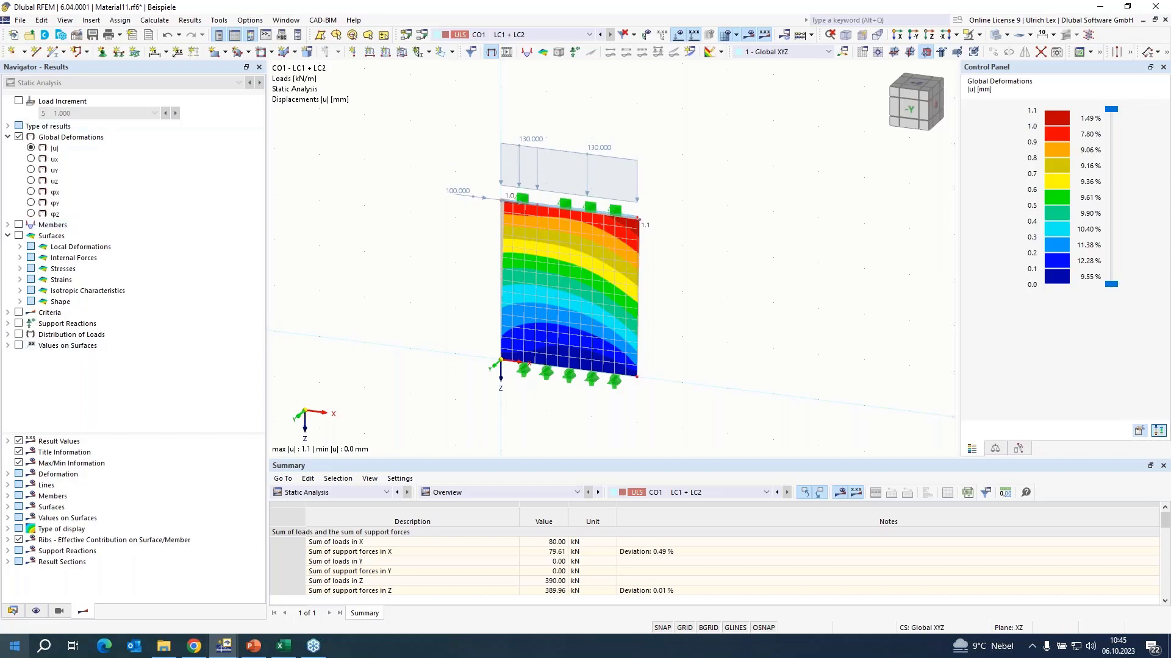
Activate the Structure Stability add-on in the model's base data.
click(13, 611)
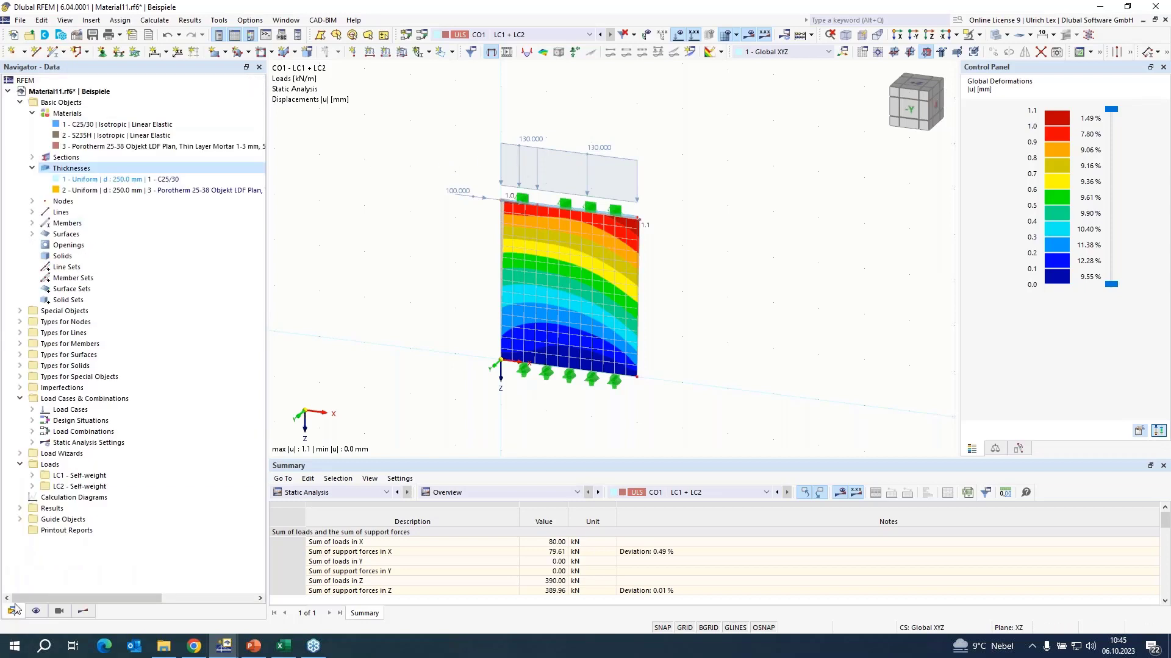
right_click(54, 92)
click(86, 105)
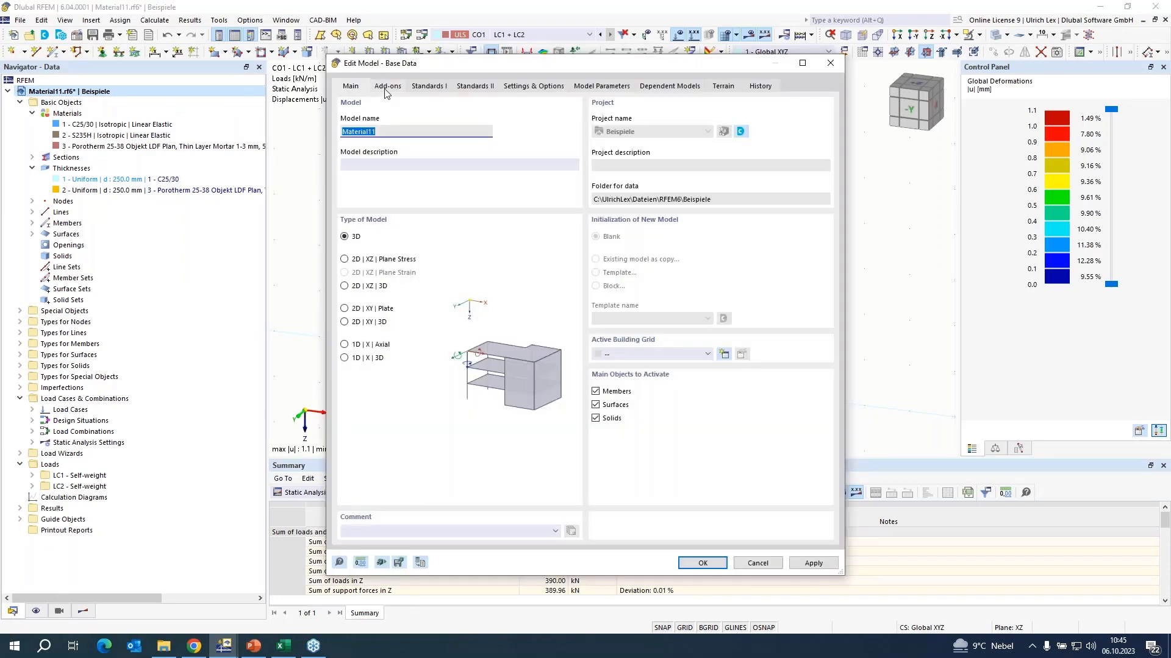
click(381, 92)
click(345, 133)
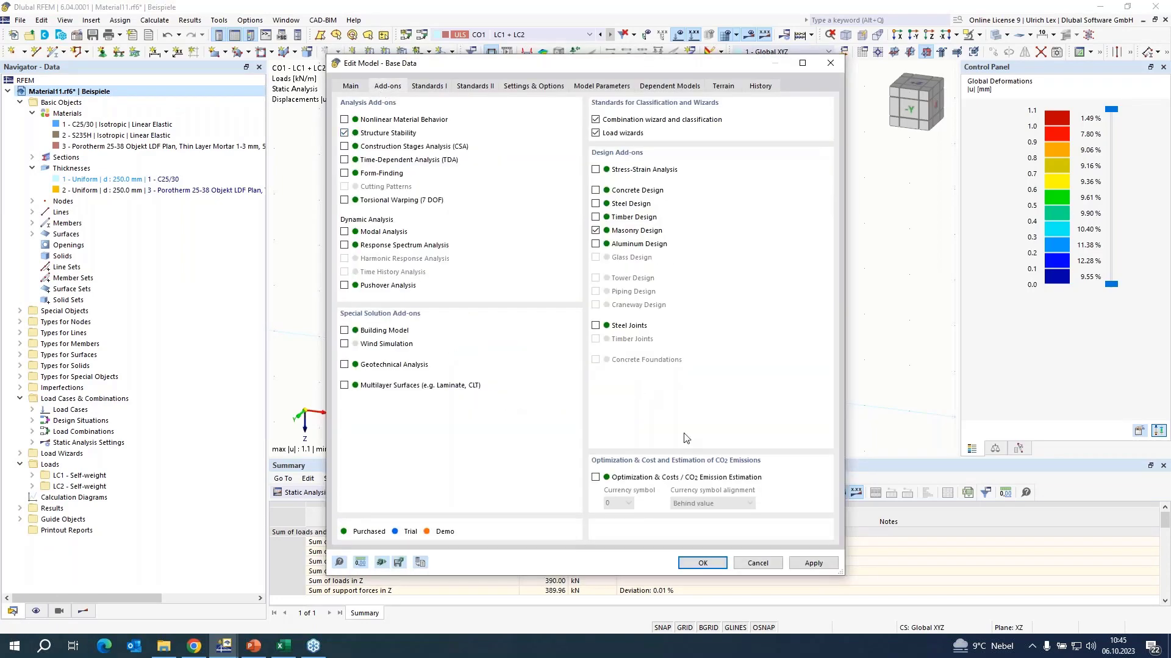
click(703, 564)
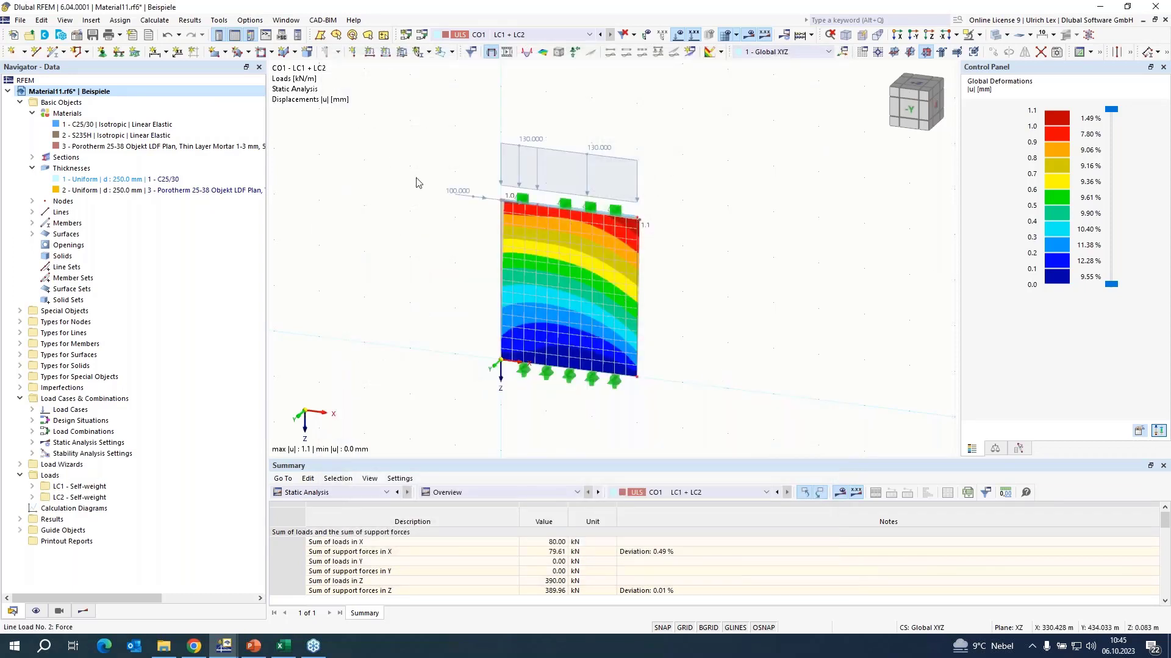
Duplicate load case LC2 as load case LC3.
click(422, 37)
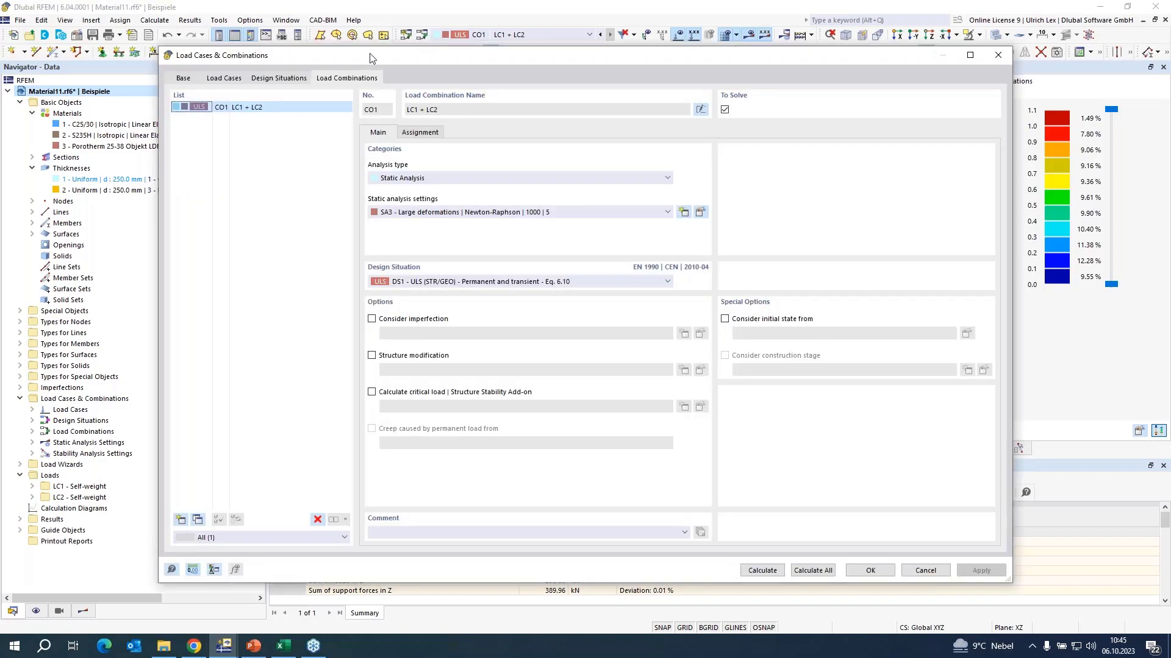
click(210, 79)
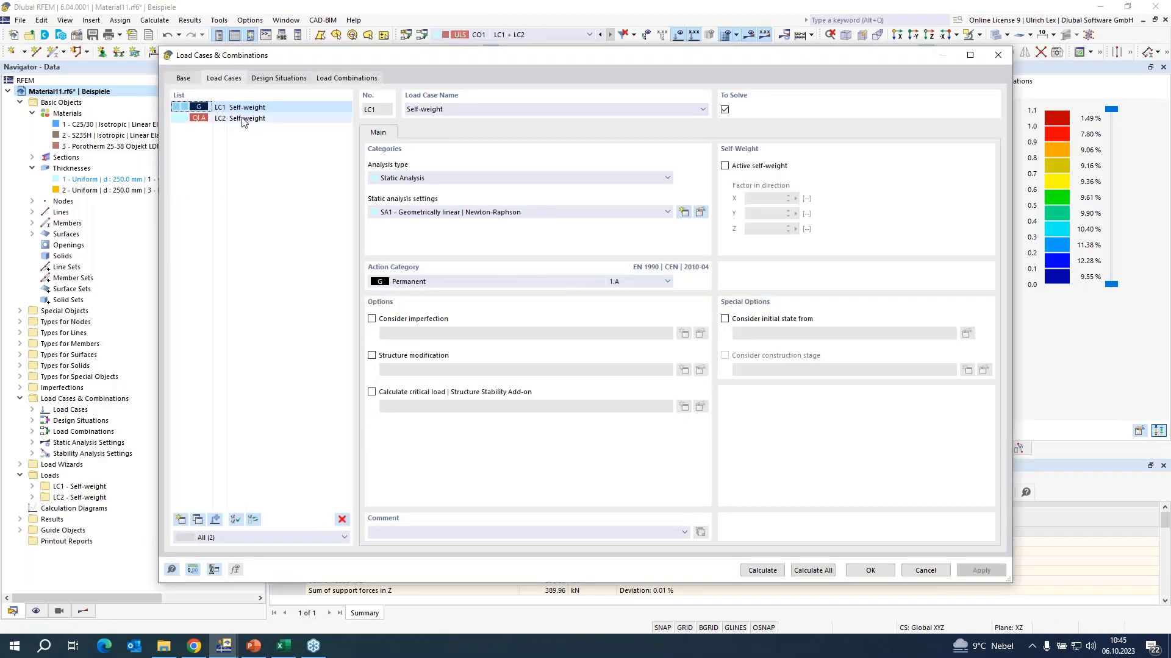
click(241, 119)
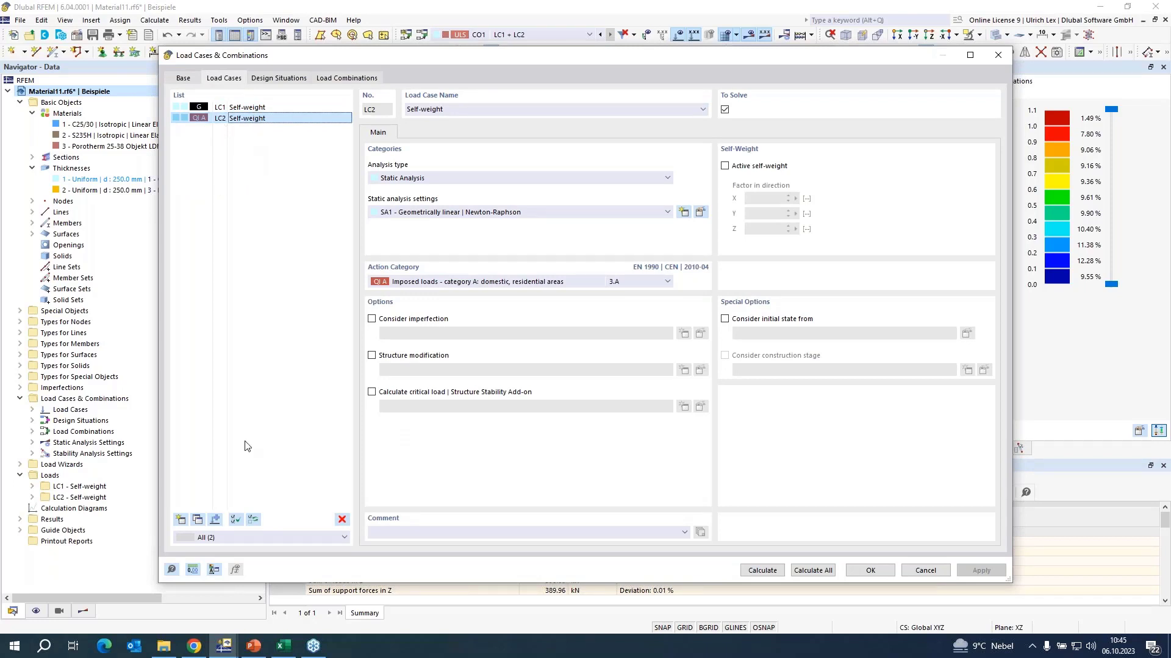
click(197, 522)
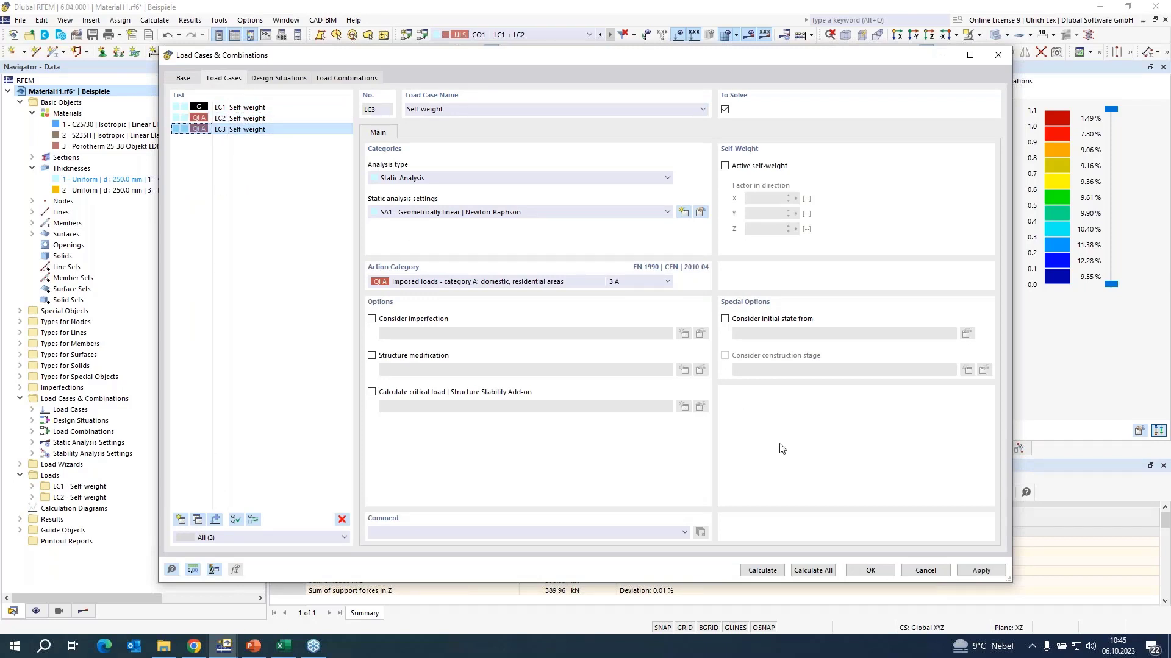
click(860, 573)
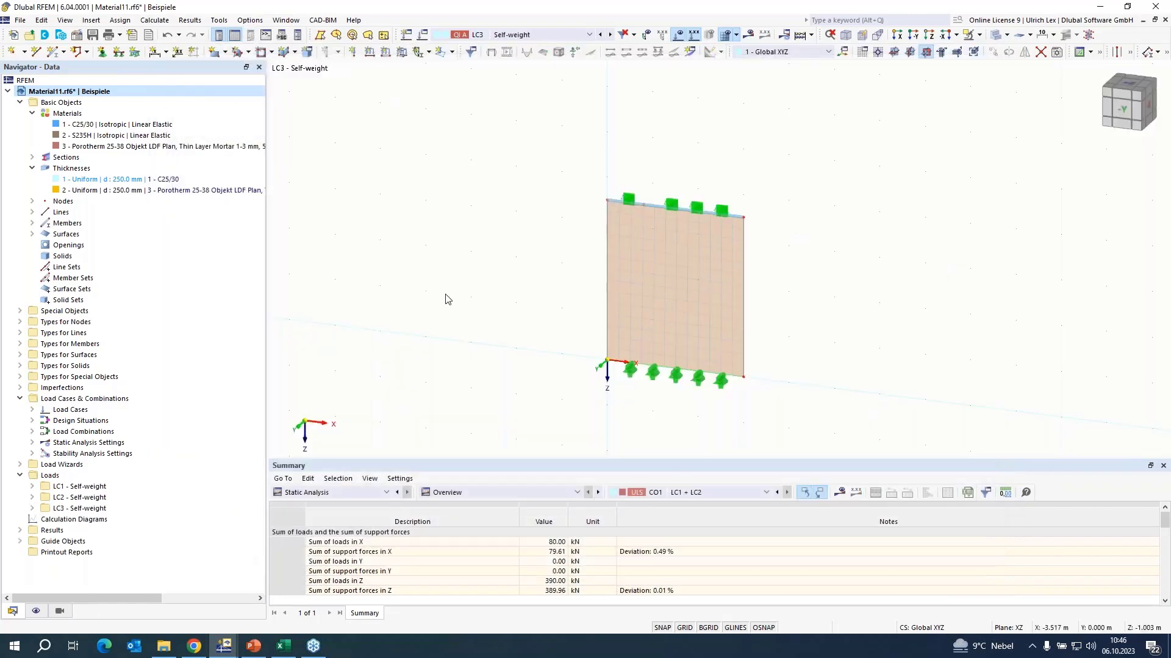
Delete load case LC3 and duplicate LC2 once more to replace it.
click(548, 36)
click(548, 37)
click(679, 37)
click(681, 37)
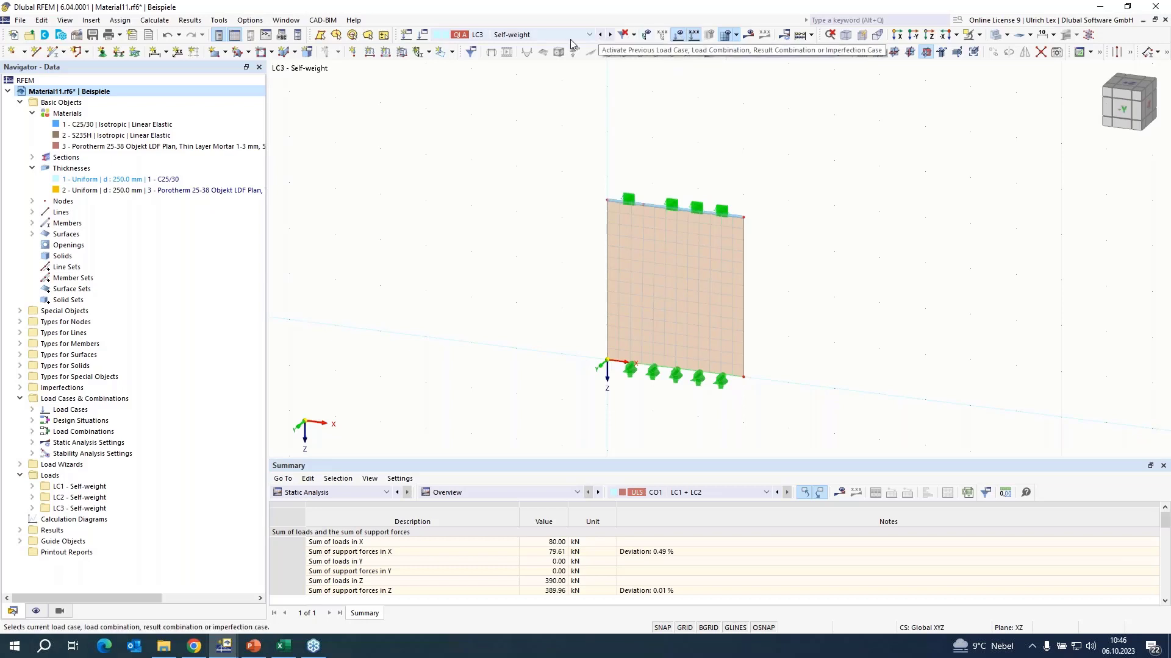
click(422, 36)
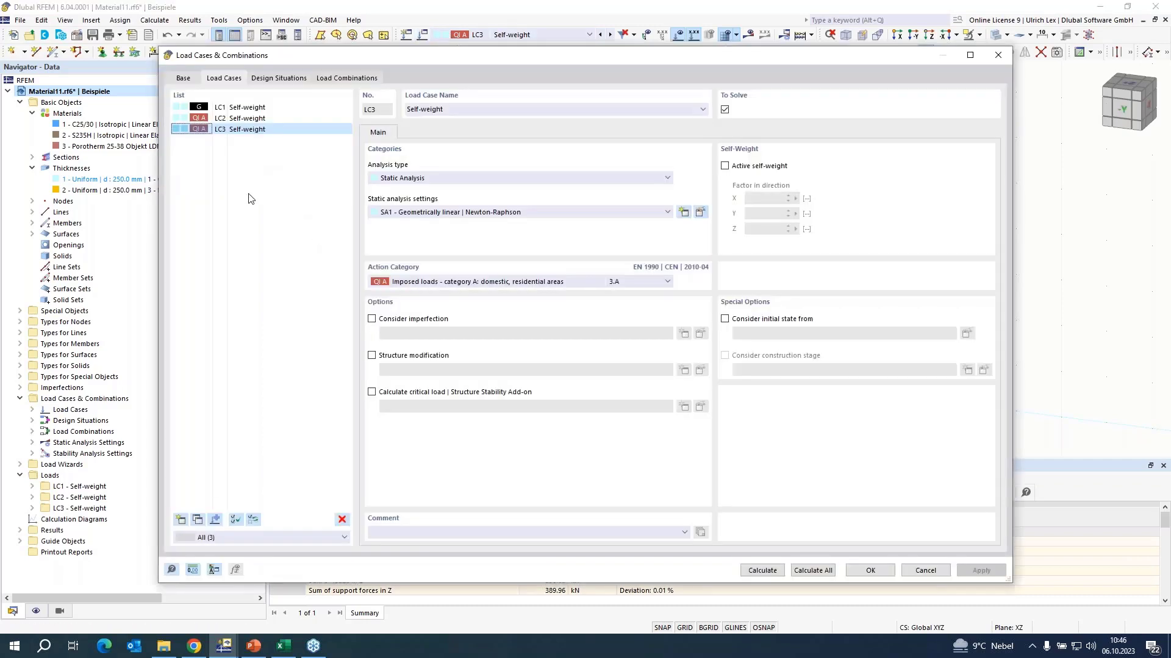
click(342, 520)
click(596, 365)
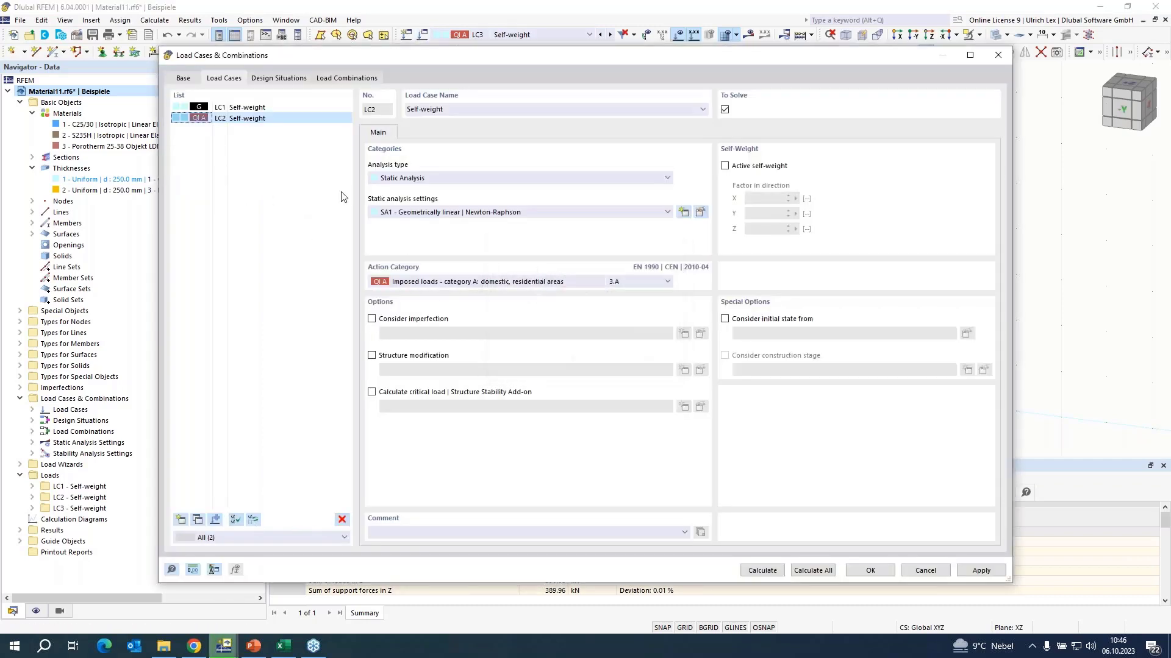
click(235, 120)
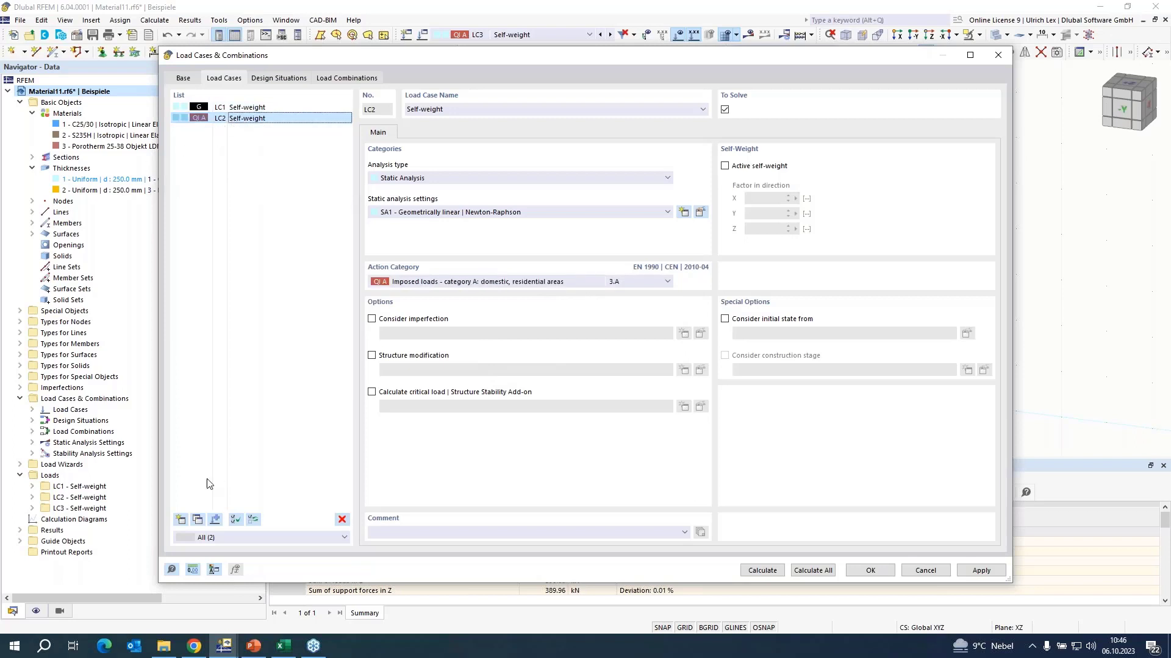
click(198, 521)
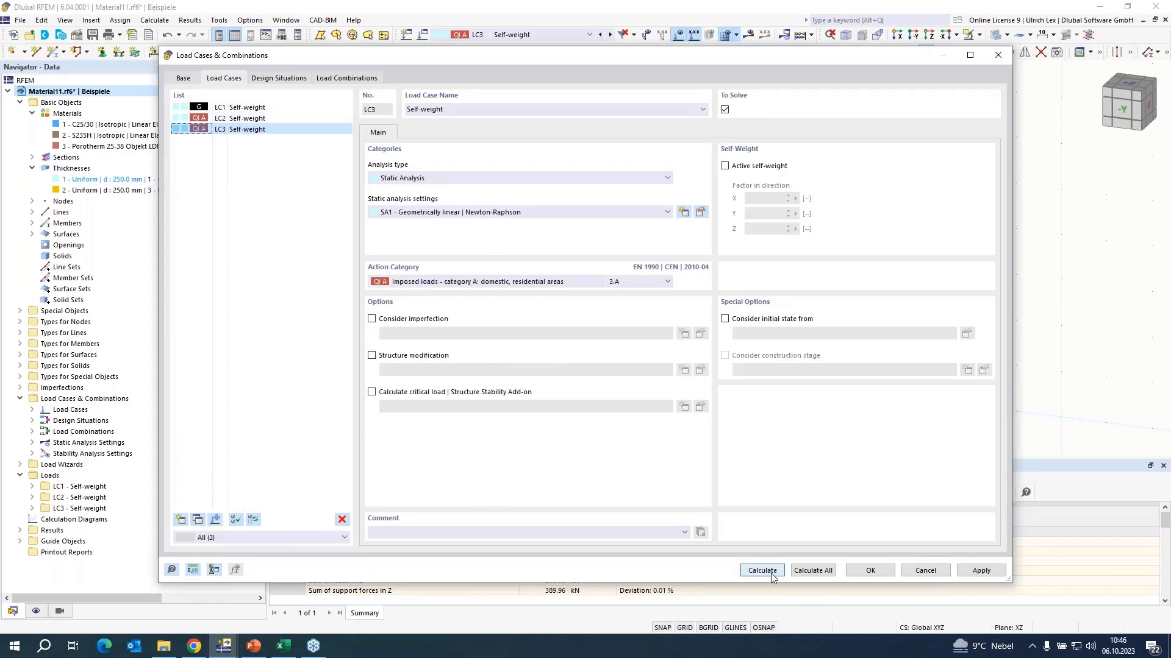
click(870, 570)
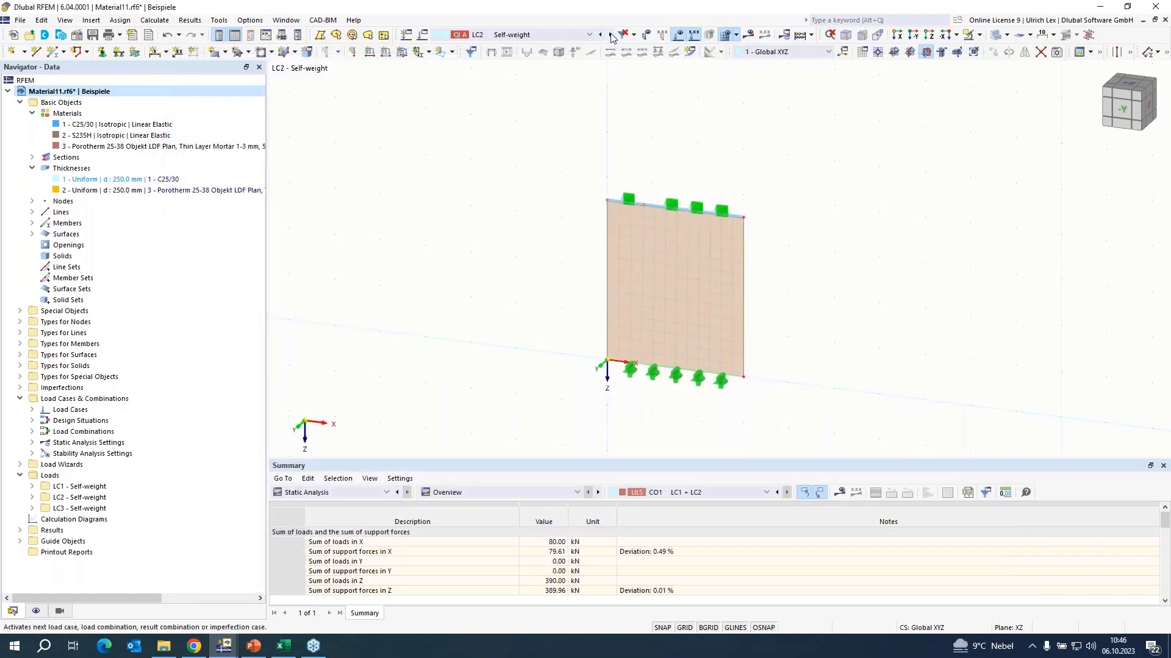
scroll(305, 201, down, 1)
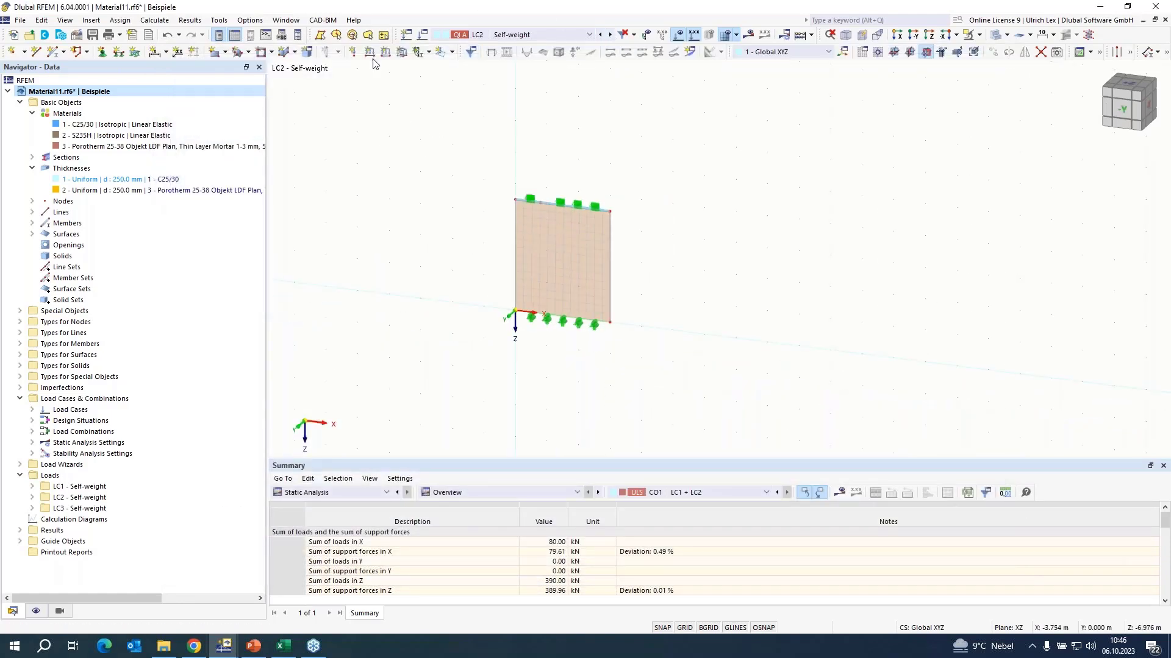
click(179, 37)
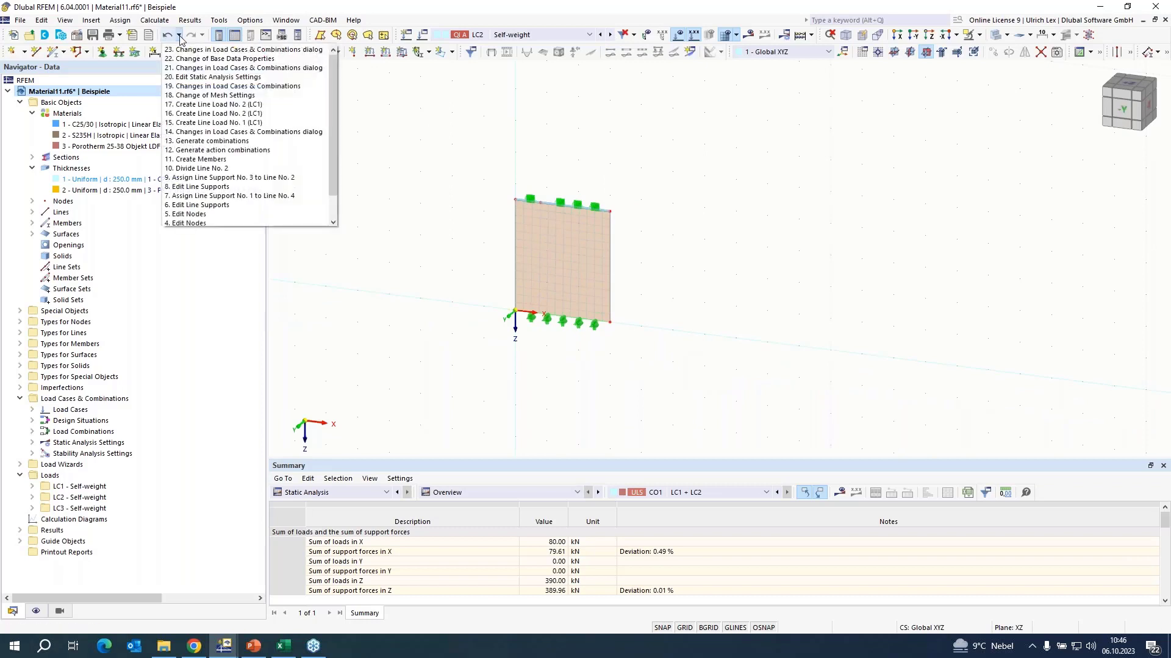
click(475, 122)
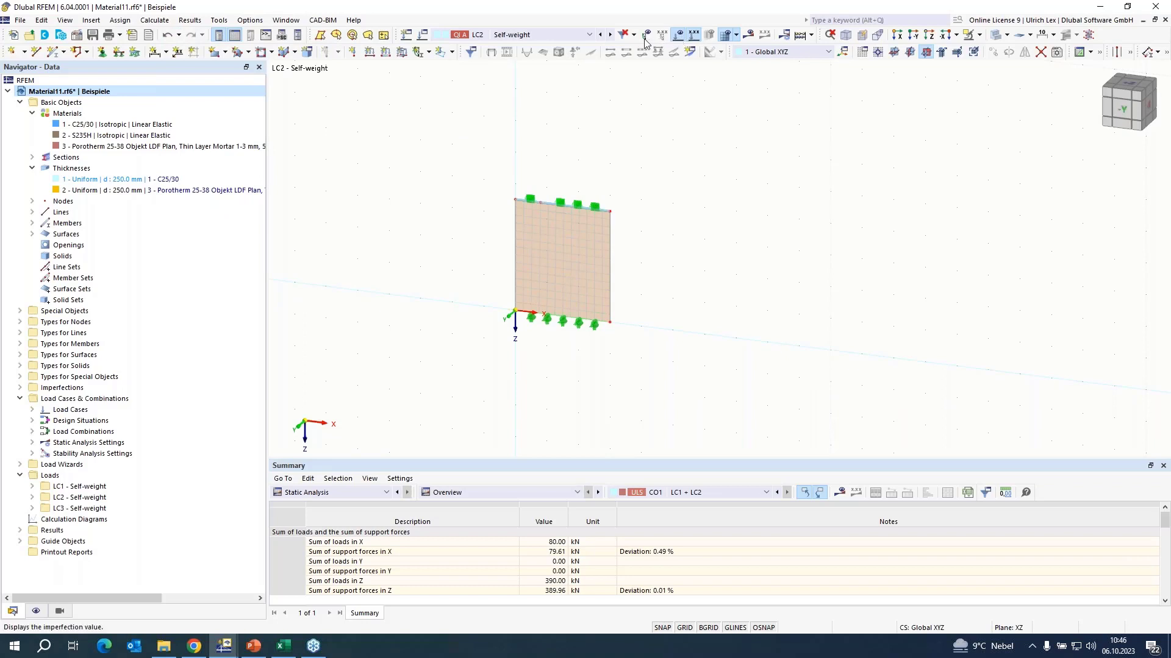
Reassign the horizontal 100 kN/m line load at the wall's top edge from load case LC1 to LC2.
click(536, 34)
click(532, 46)
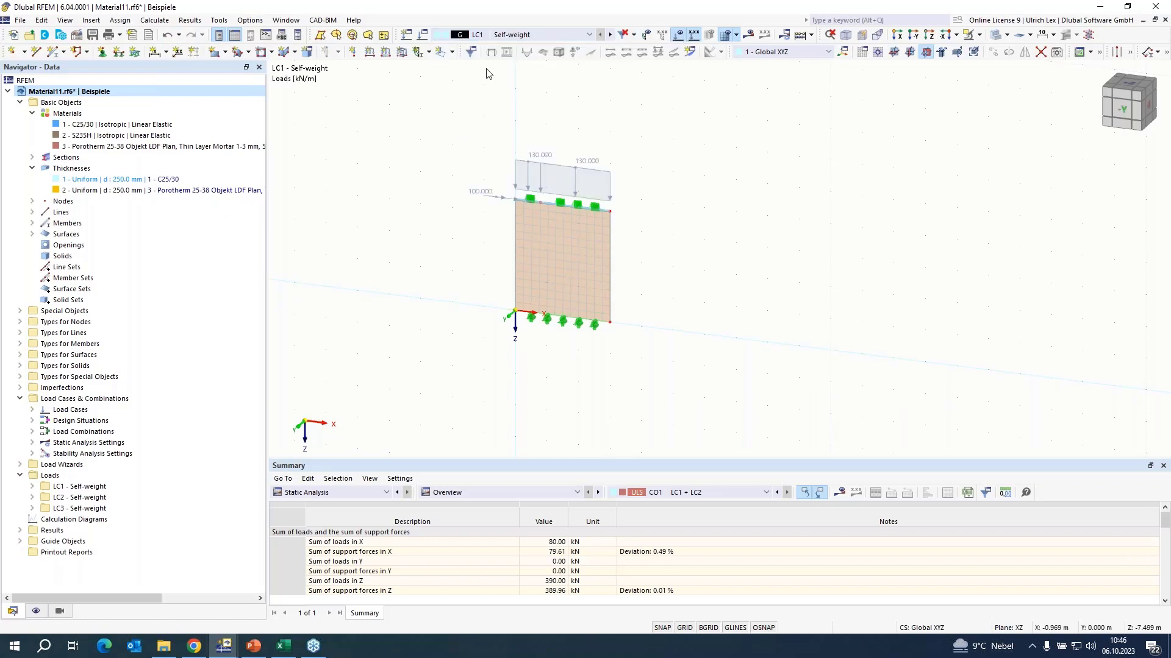
double_click(488, 201)
click(522, 140)
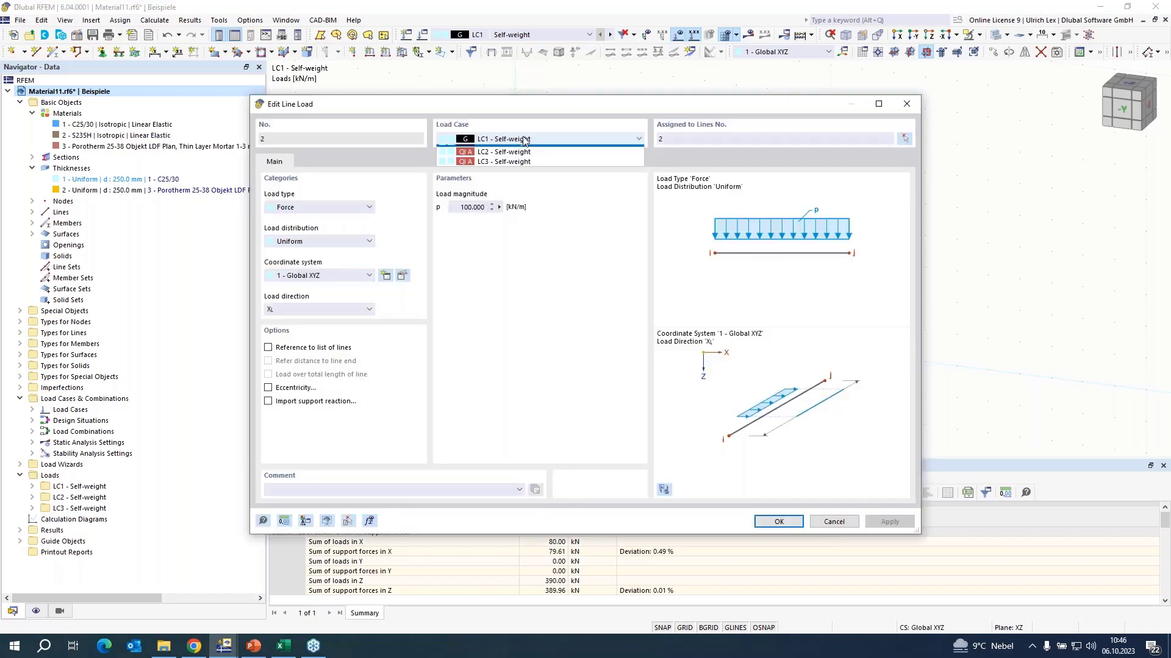
click(518, 150)
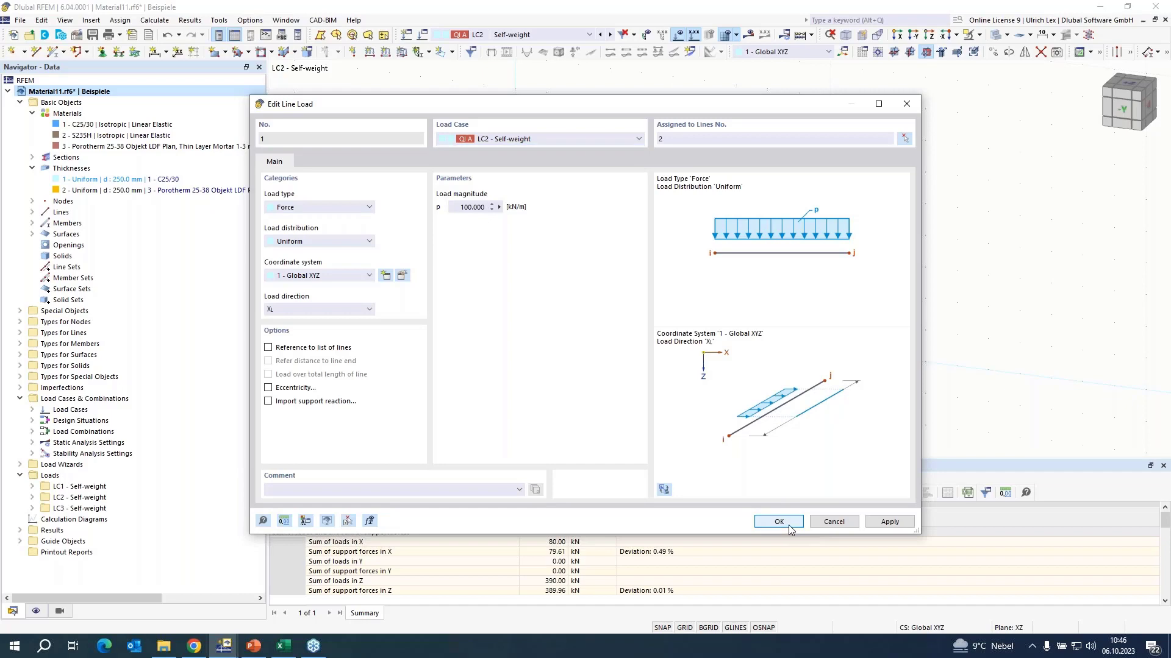
click(787, 522)
click(654, 376)
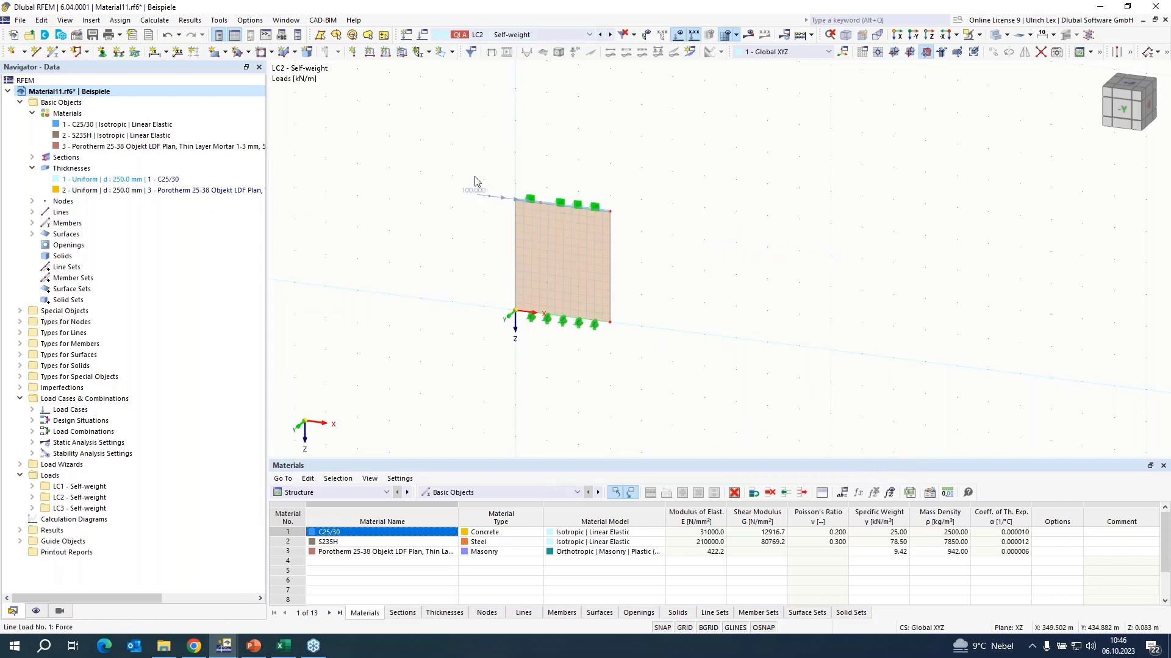
Delete the empty load case LC3 and recreate it as a copy of LC2 including its line load.
click(610, 35)
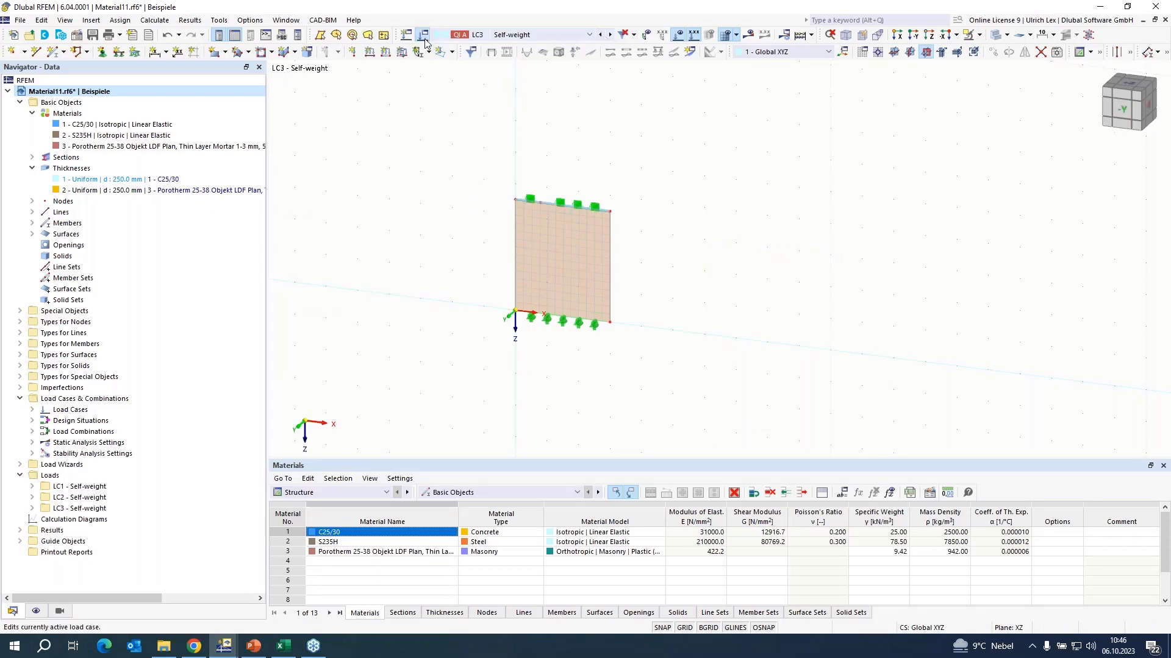
click(423, 36)
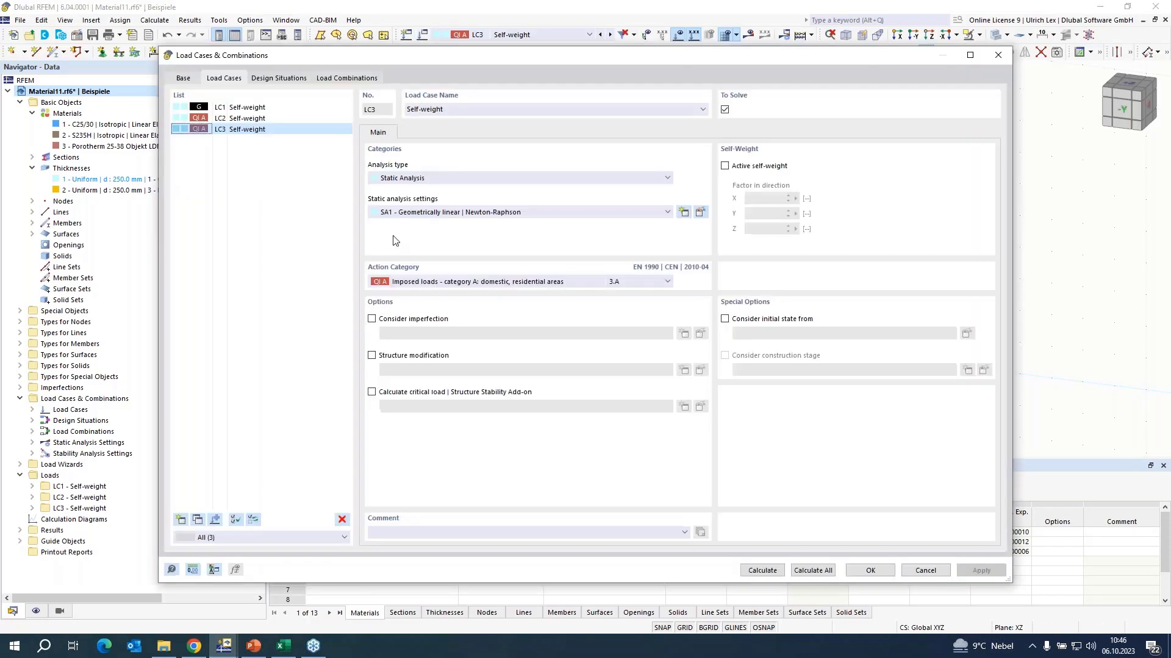
click(342, 519)
click(597, 366)
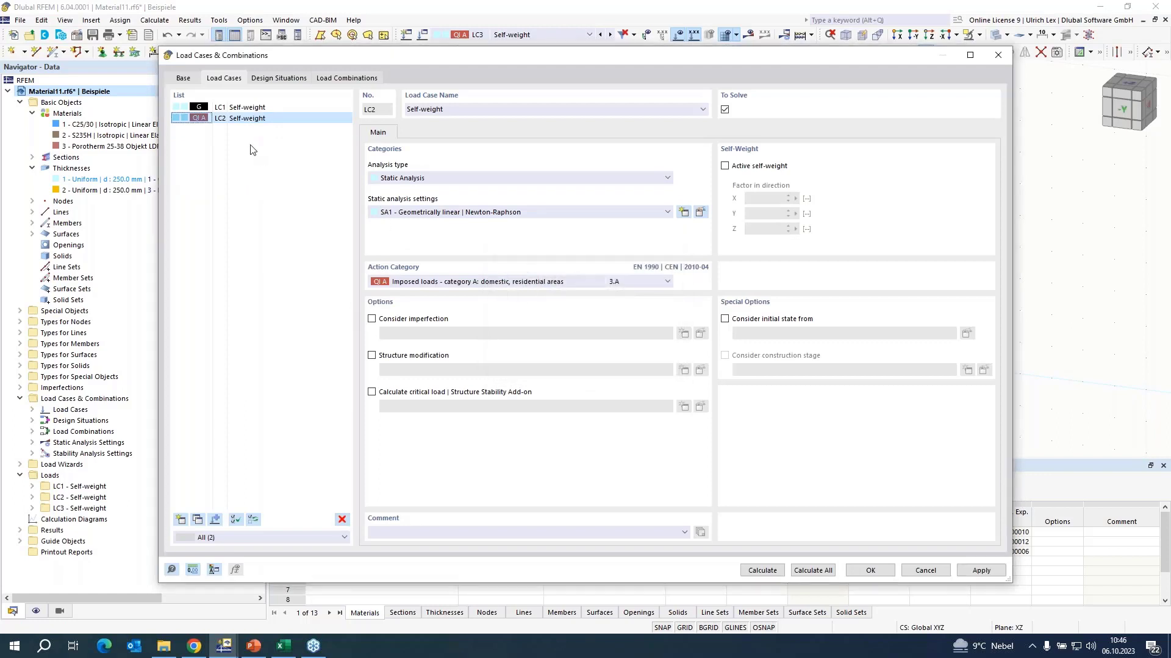
click(197, 520)
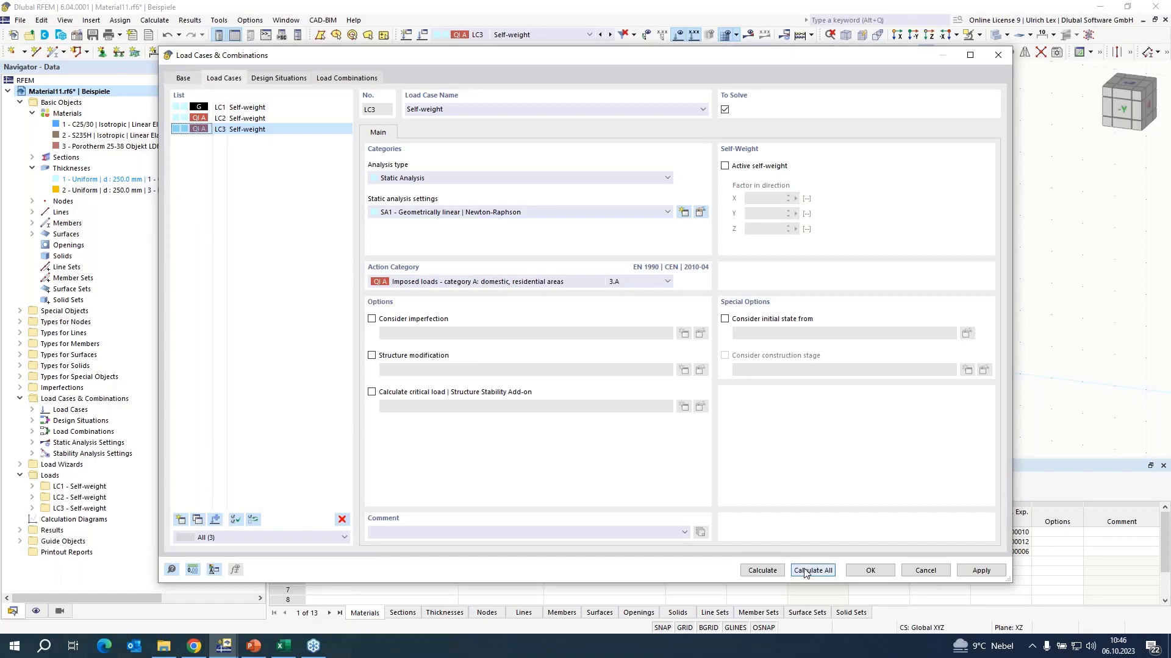
click(870, 570)
Set the magnitude of the horizontal line load in load case LC3 to 10 kN/m.
double_click(485, 196)
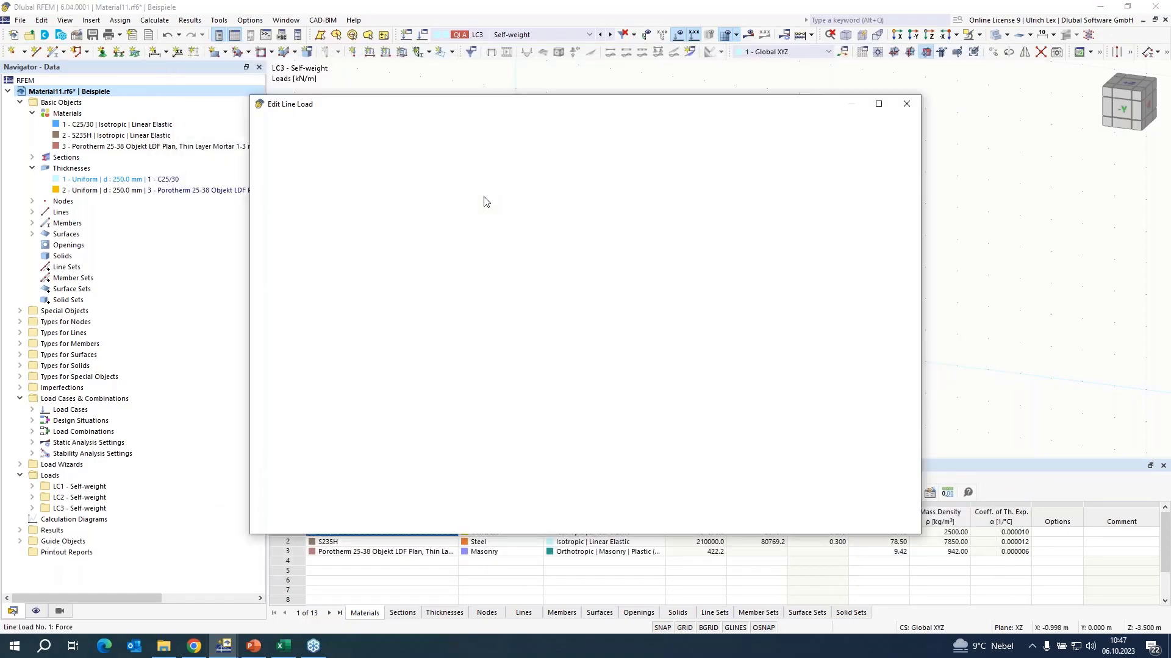
click(471, 208)
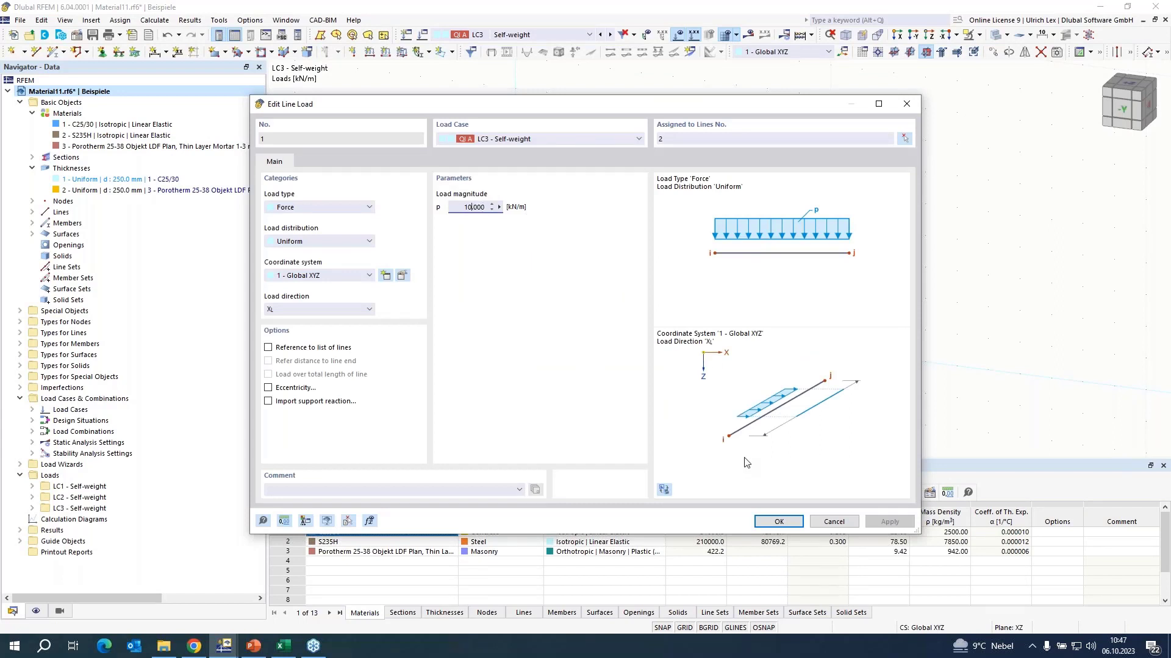
click(776, 523)
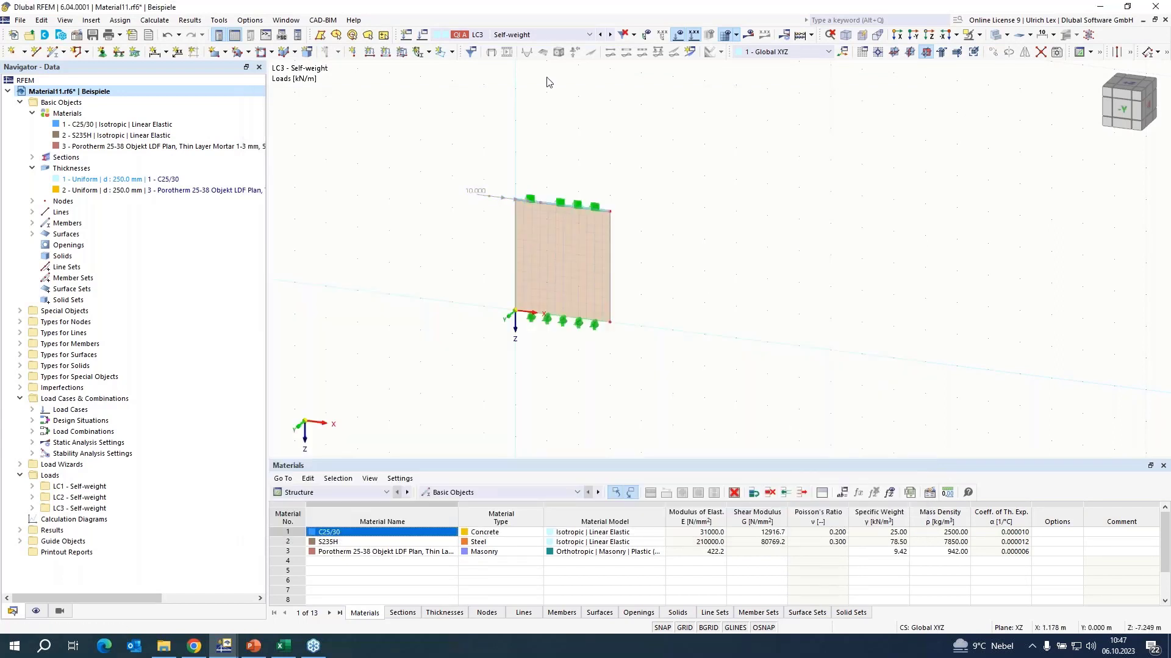
Create load combination CO2 and assign it the SA3 large deformations Newton-Raphson static analysis settings.
click(421, 38)
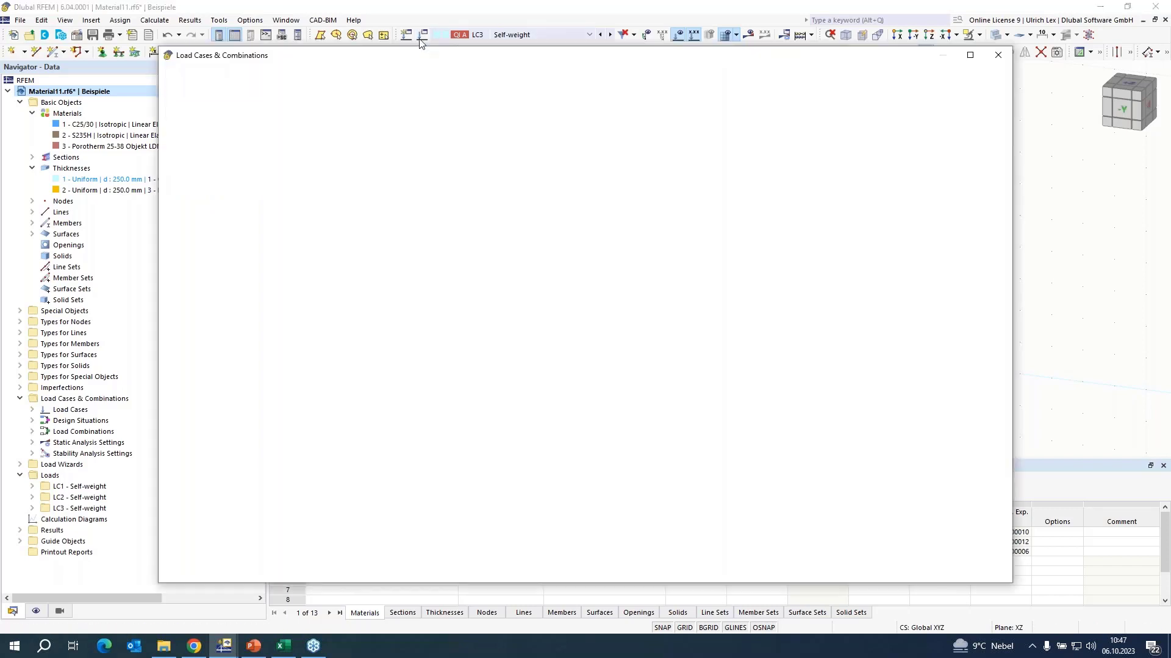
click(346, 79)
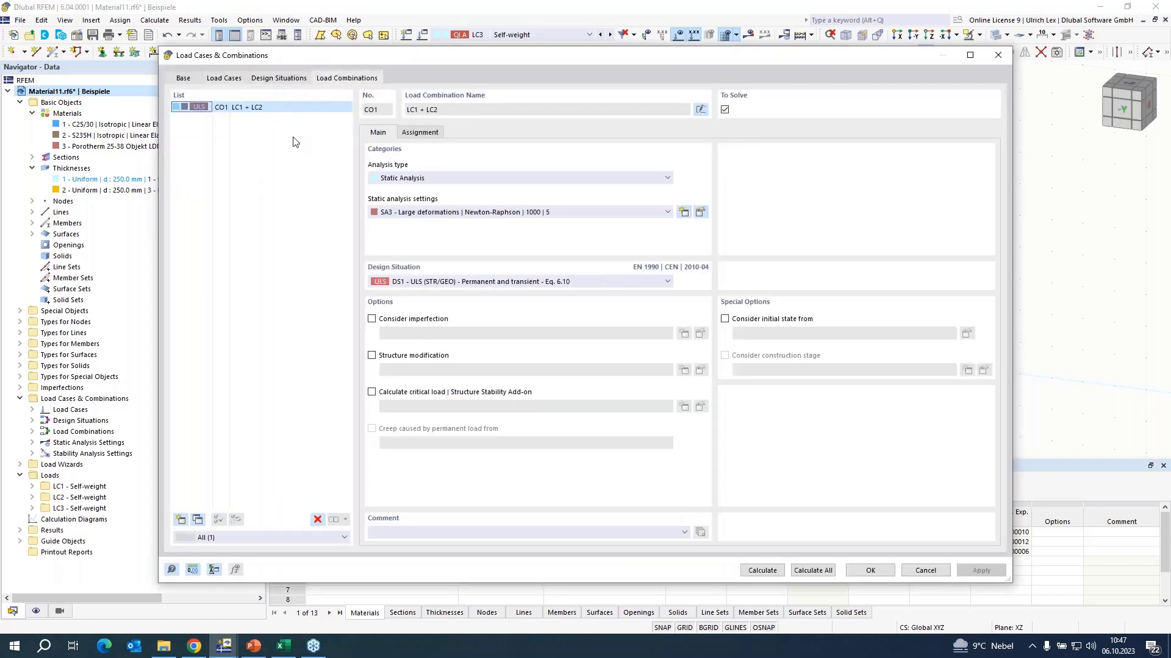
click(181, 521)
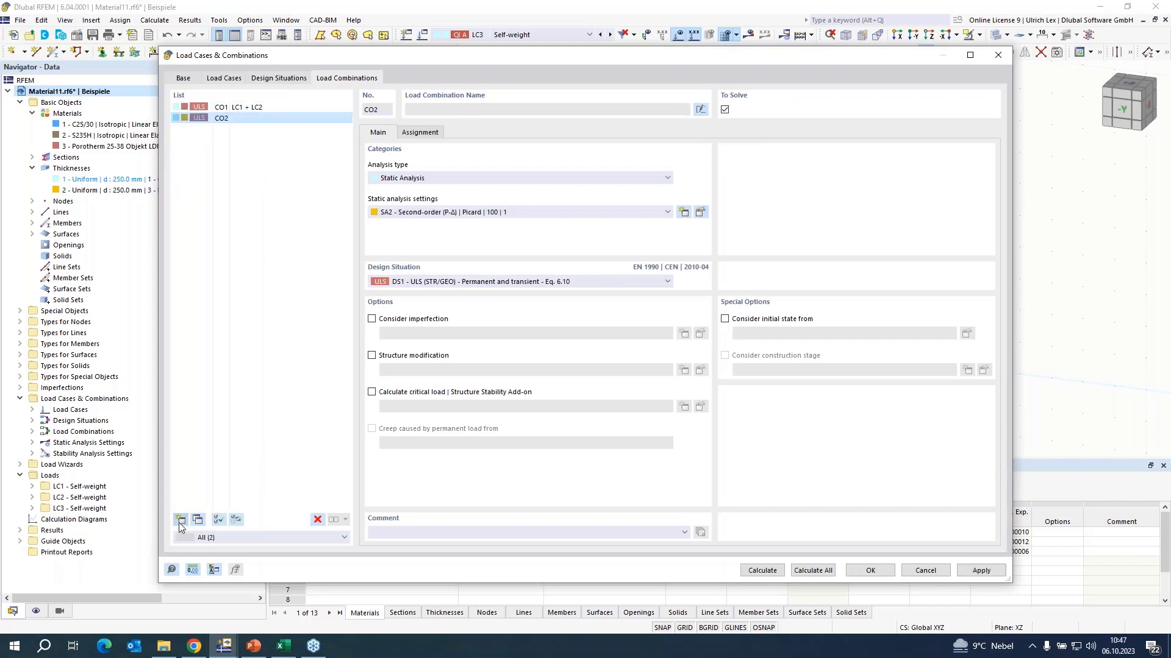
click(419, 214)
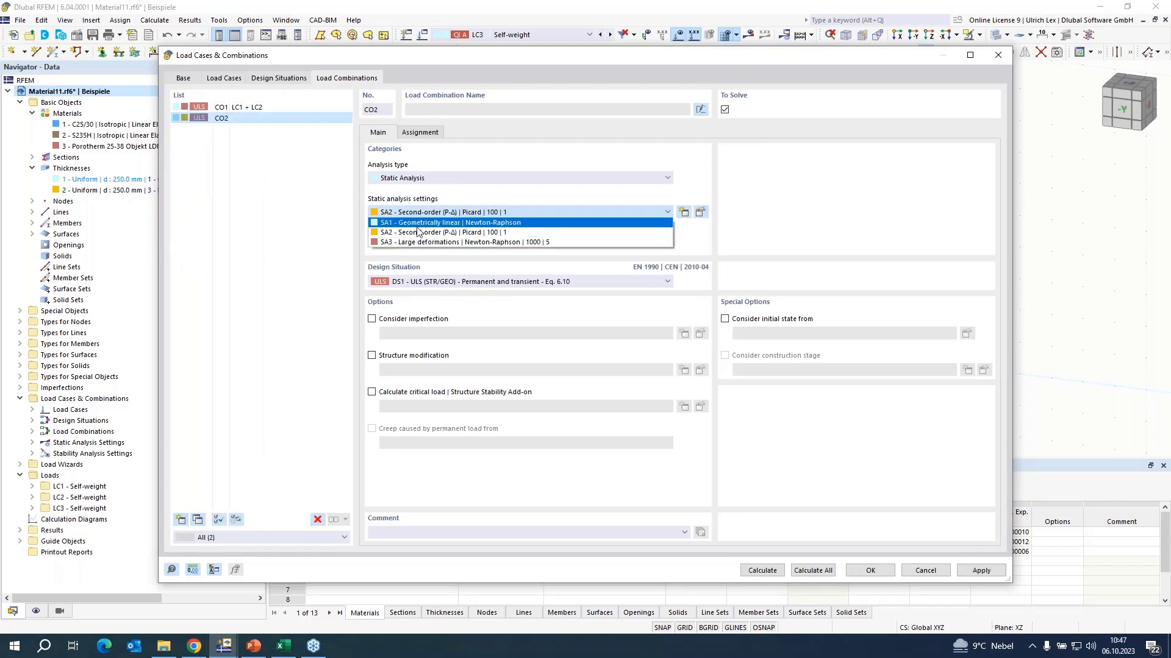
click(412, 243)
Assign the SA3 large deformations Newton-Raphson static analysis settings to load cases LC1, LC2 and LC3 together.
click(224, 80)
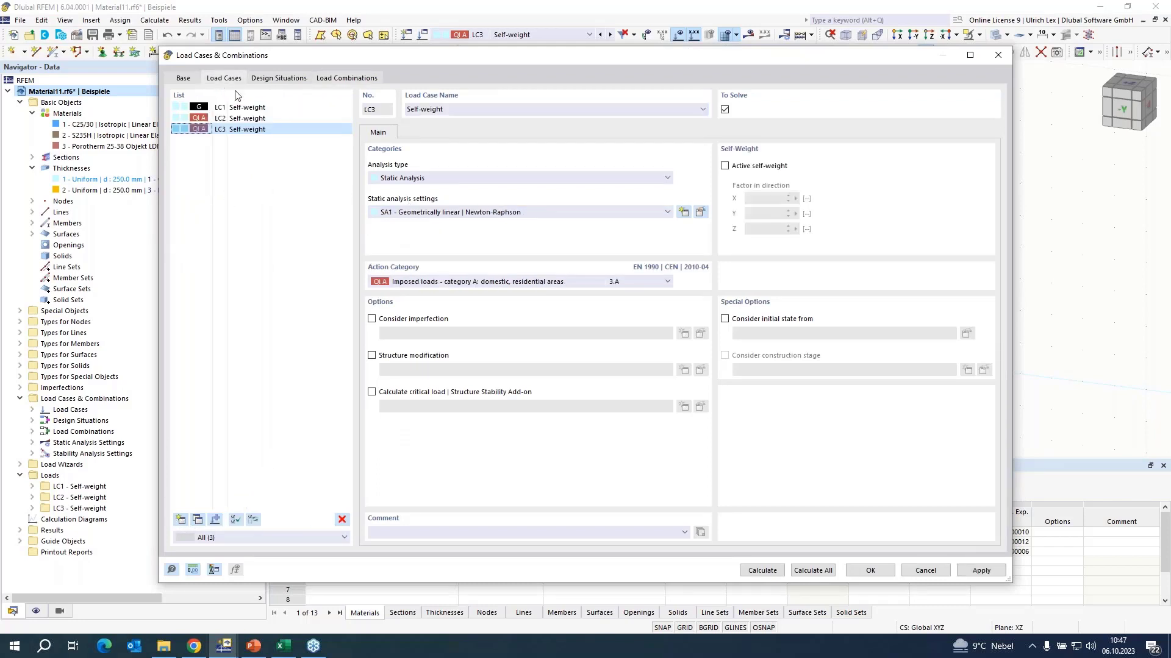
shift+click(254, 109)
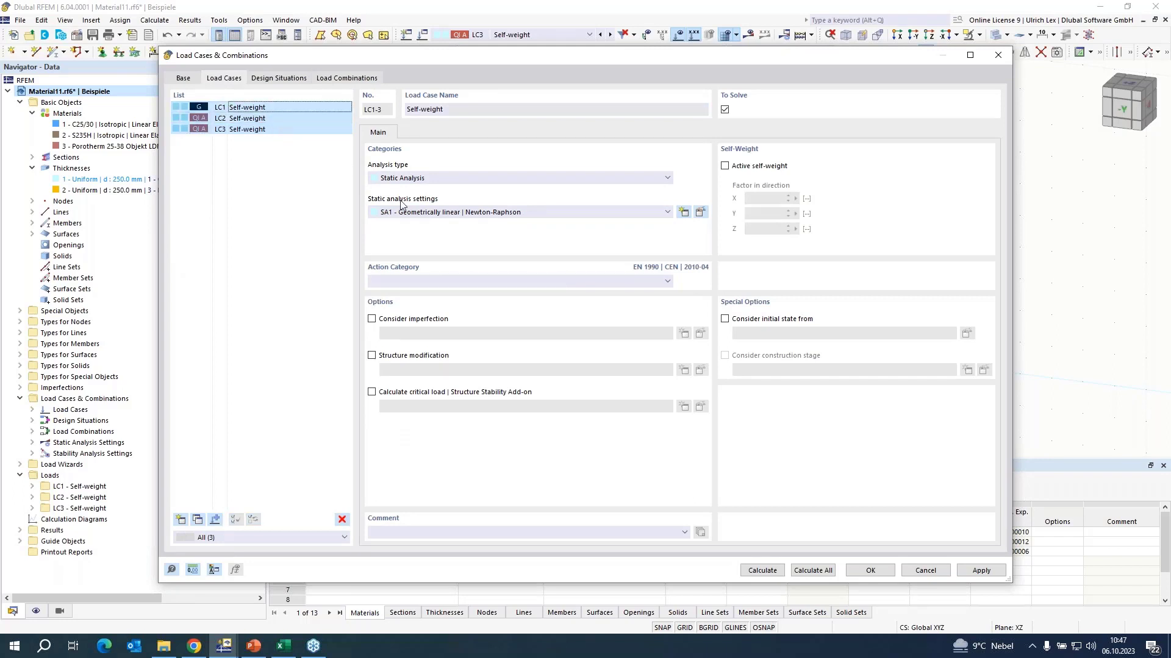
click(464, 213)
click(439, 244)
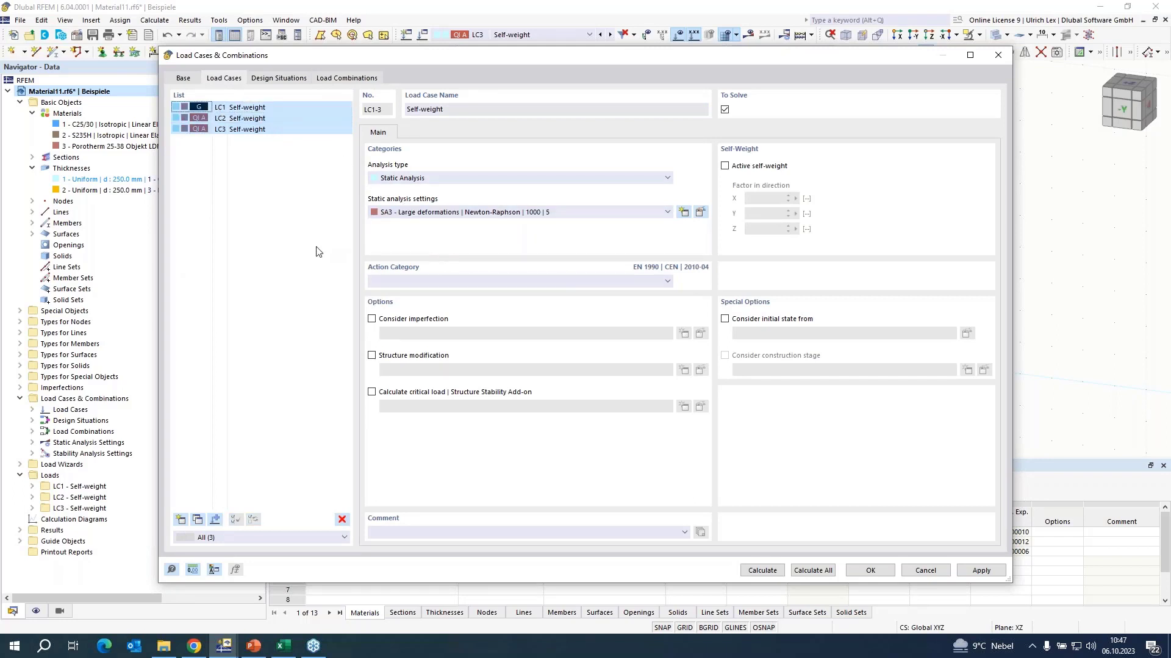
Assign load cases LC1 and LC3 to load combination CO2, each with a factor of 1.00.
click(347, 78)
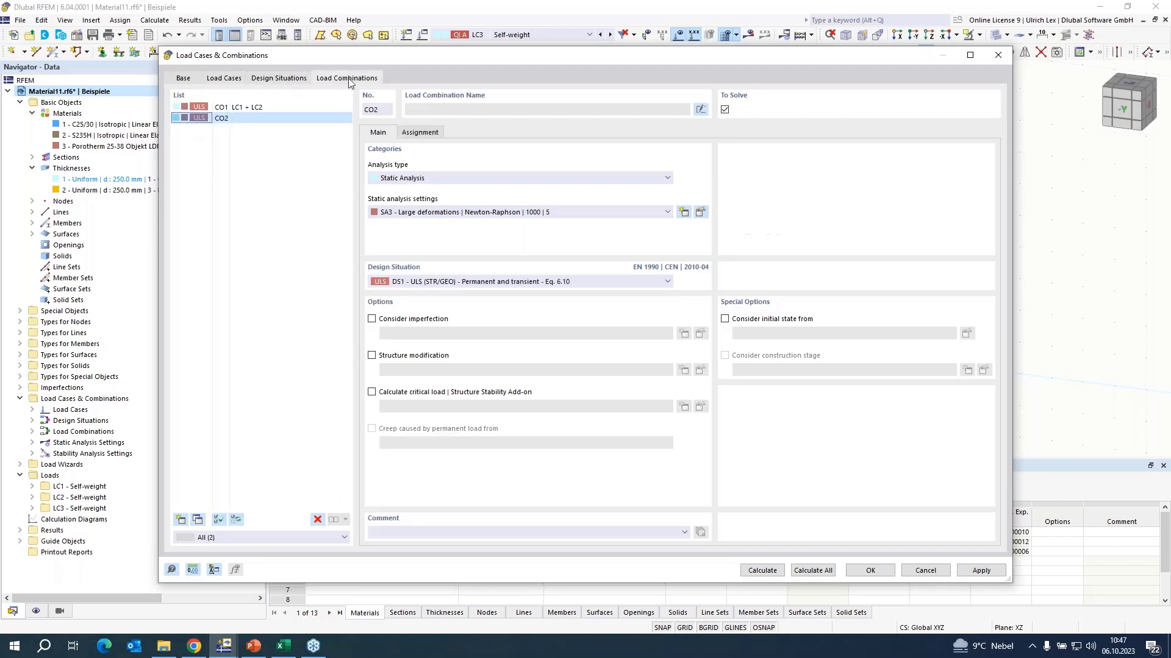
click(415, 134)
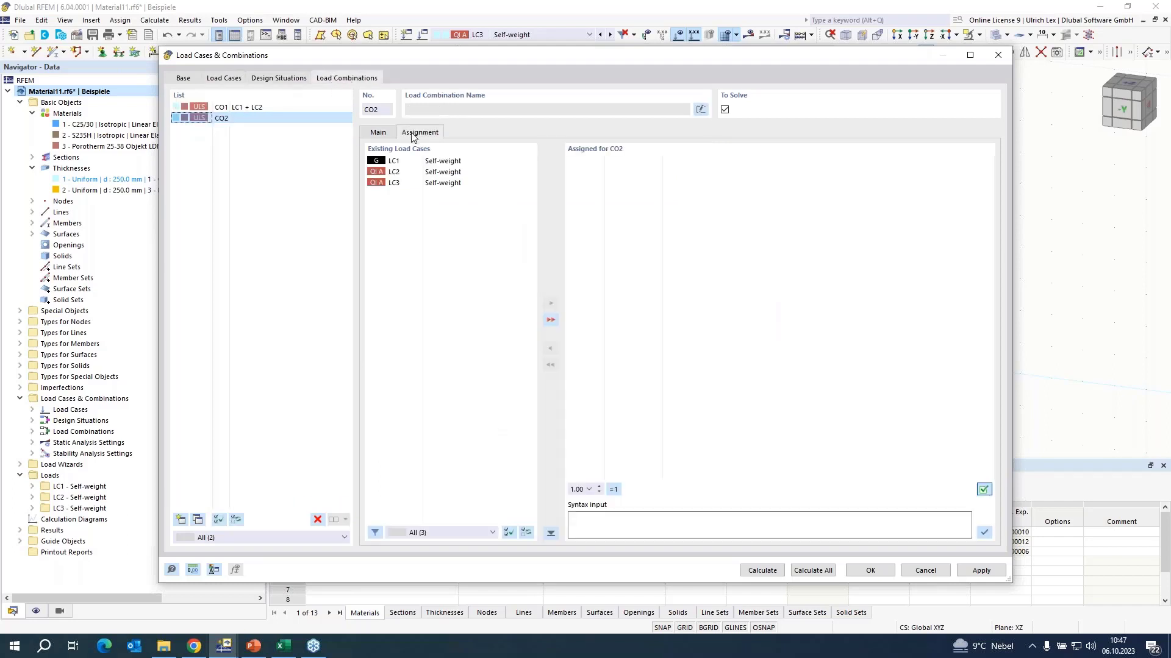
double_click(403, 165)
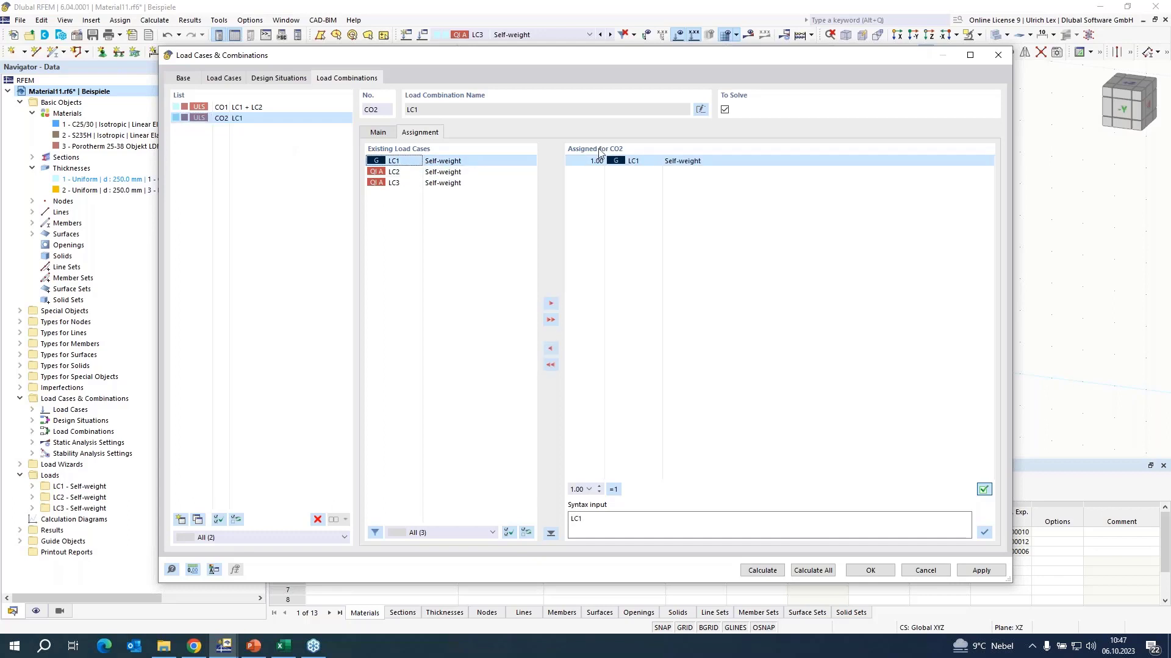
double_click(408, 183)
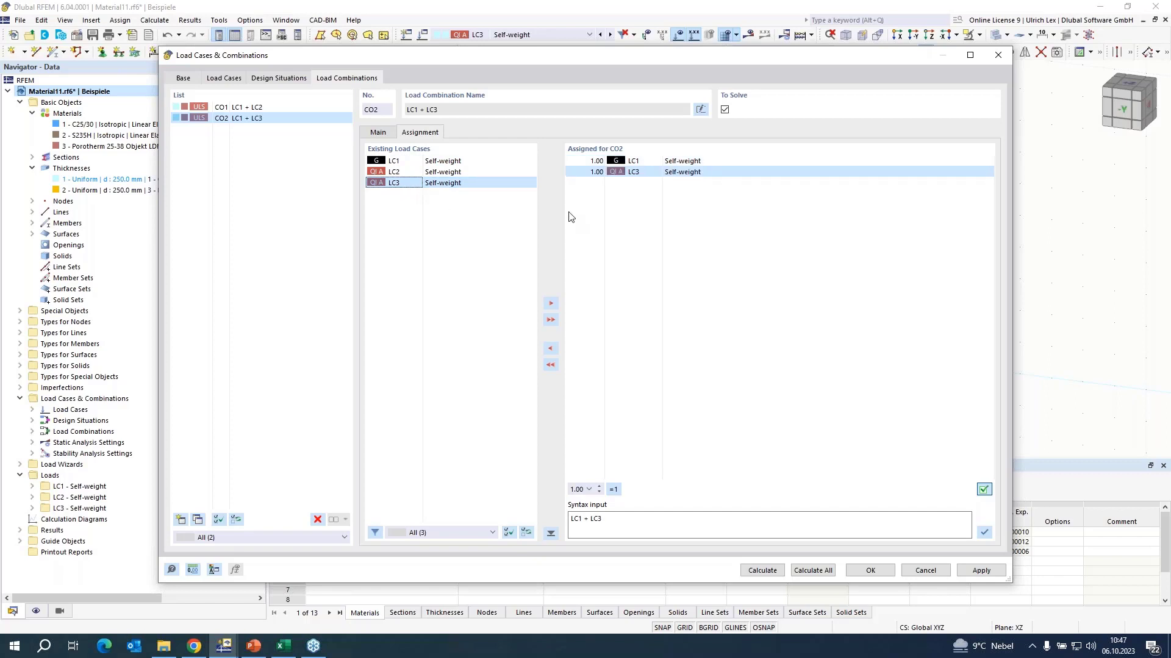
For CO2, consider the initial state from LC1 and activate critical load calculation with ST1 as incremental method without eigenvalue analysis (non-linear).
click(379, 133)
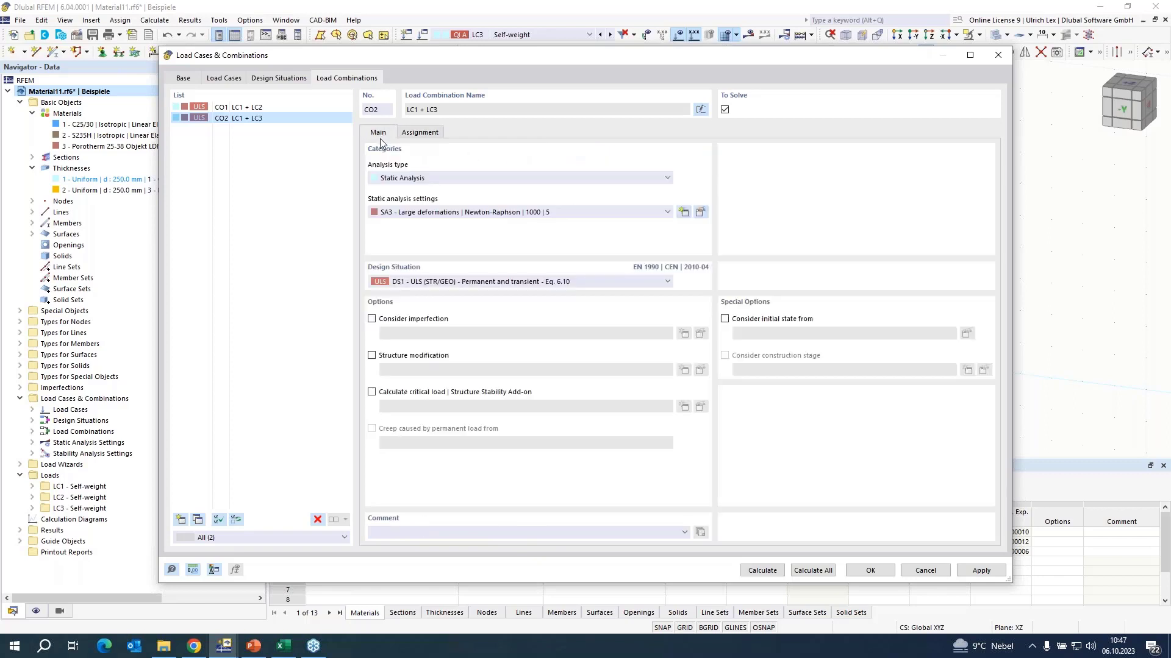
click(725, 319)
click(371, 393)
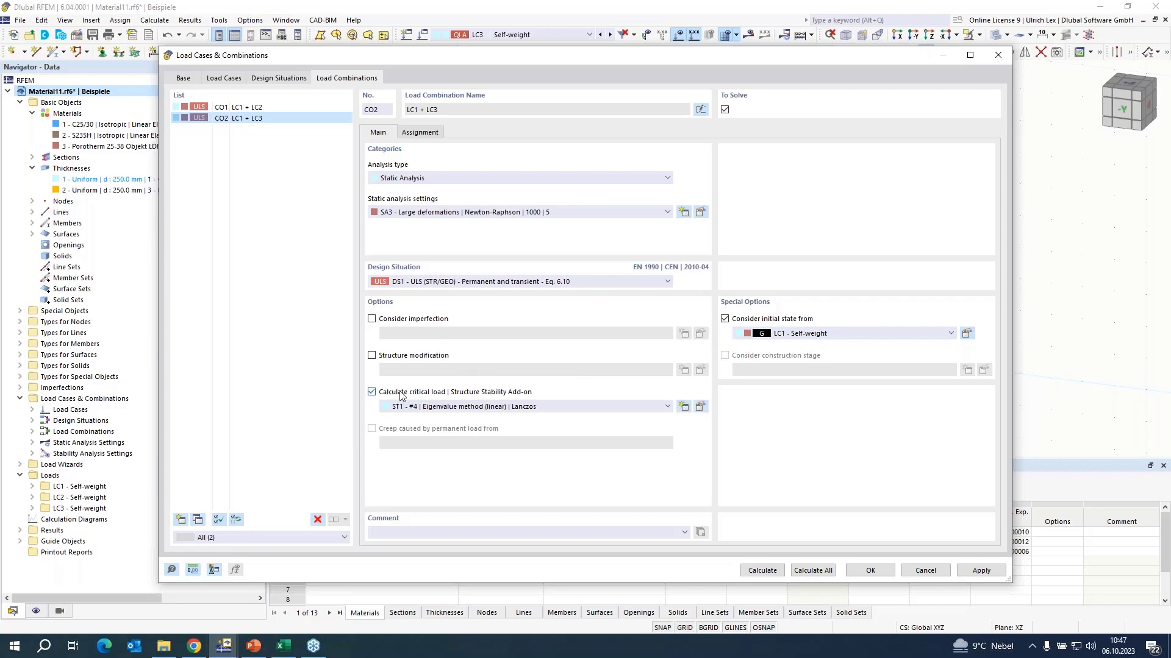
click(700, 407)
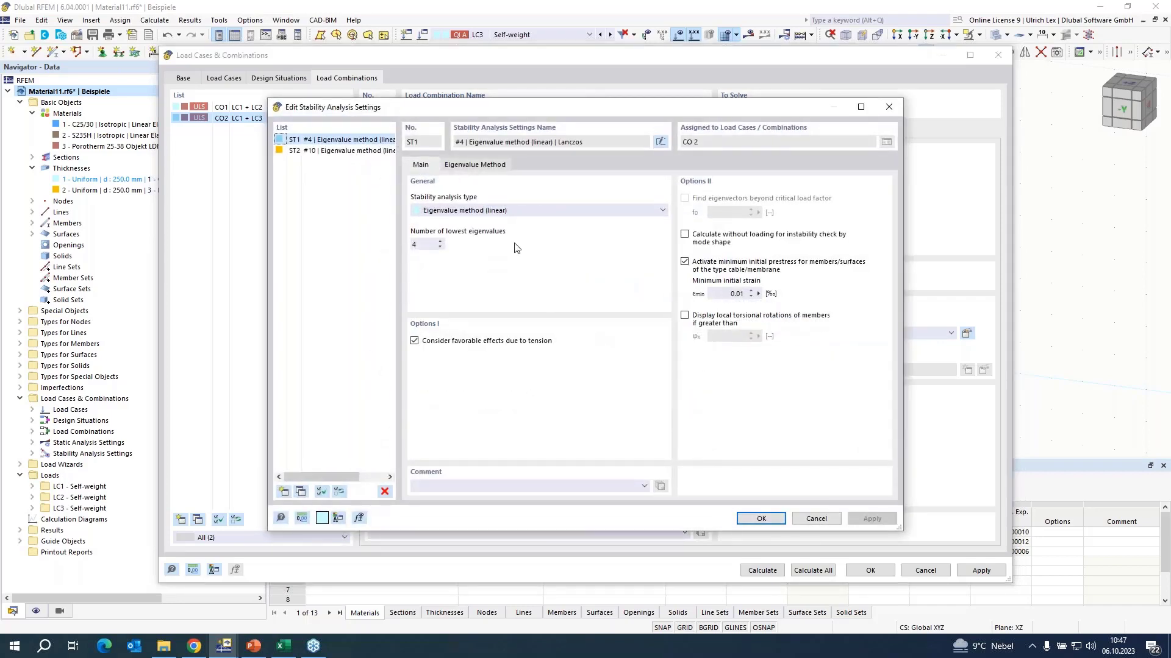
click(550, 211)
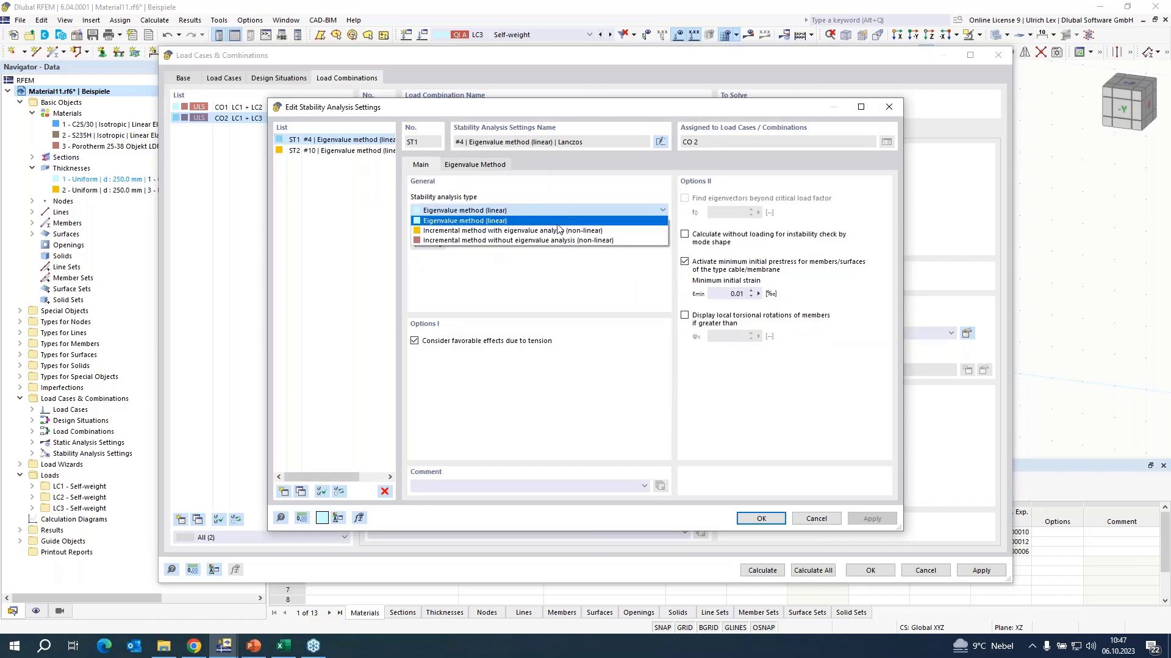
click(634, 241)
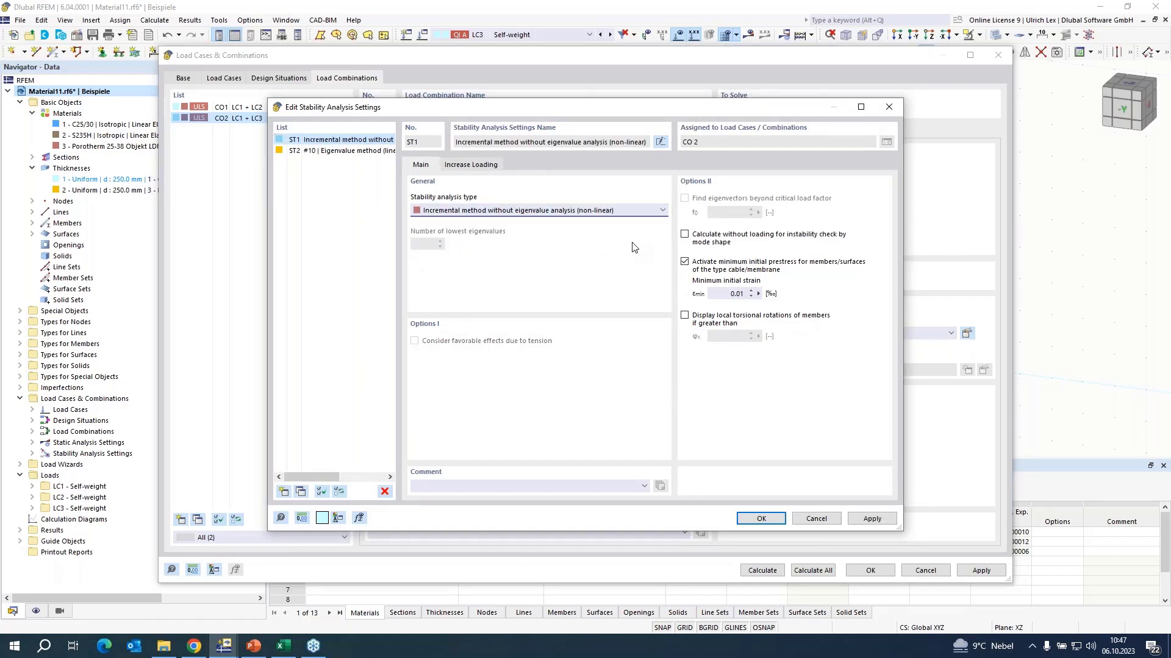
Set ST1's initial load factor to 0.5, increment to 0.05, refinement to 1 and maximum increments to 1000, saving results of all increments.
click(472, 164)
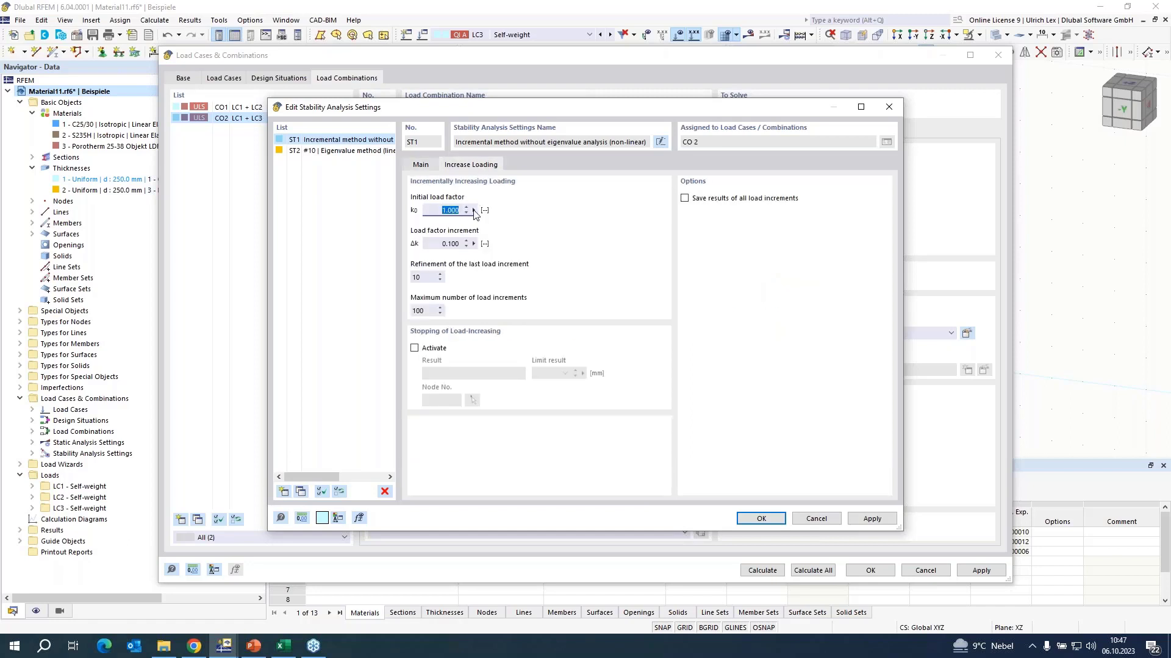
text(0,5)
key(Tab)
text(0,05)
key(Tab)
key(Tab)
text(1000)
click(685, 199)
drag(631, 107, 661, 94)
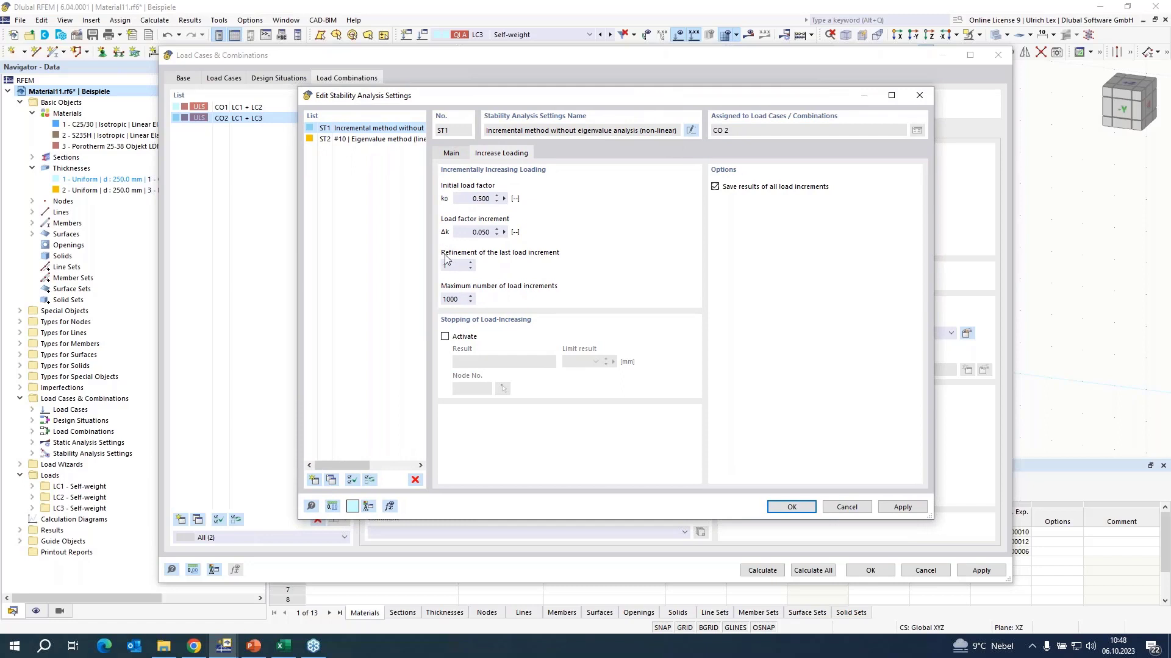
Activate stopping of the load increase in ST1 at a displacement u of 20 mm at any node and accept the settings.
click(445, 337)
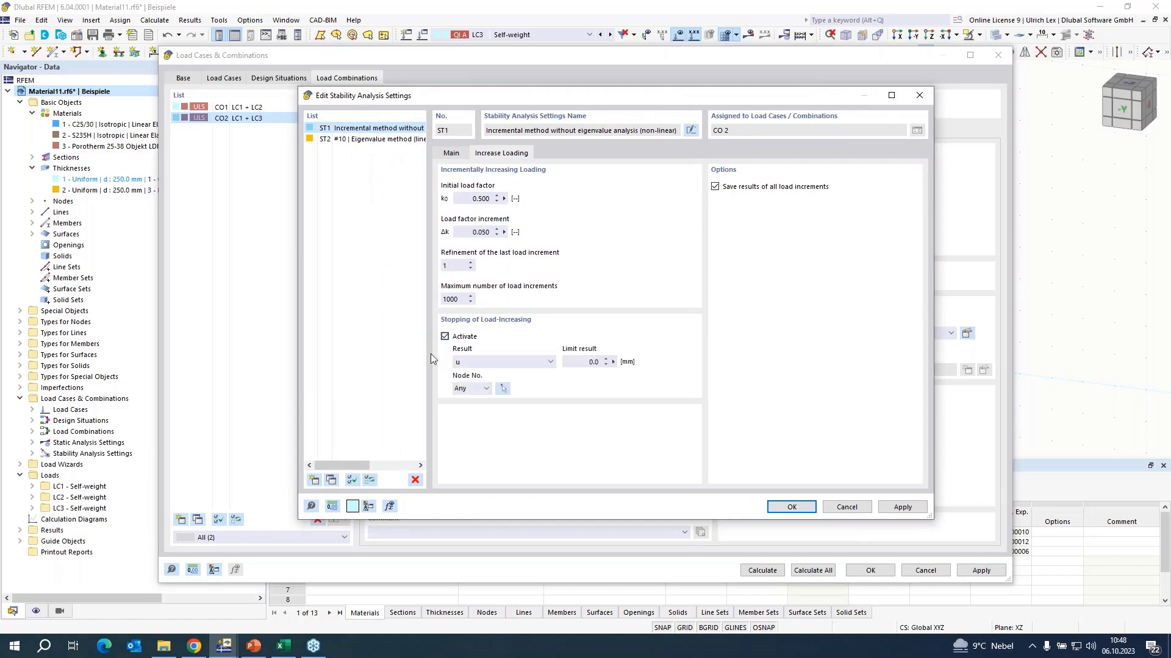
click(604, 362)
click(787, 509)
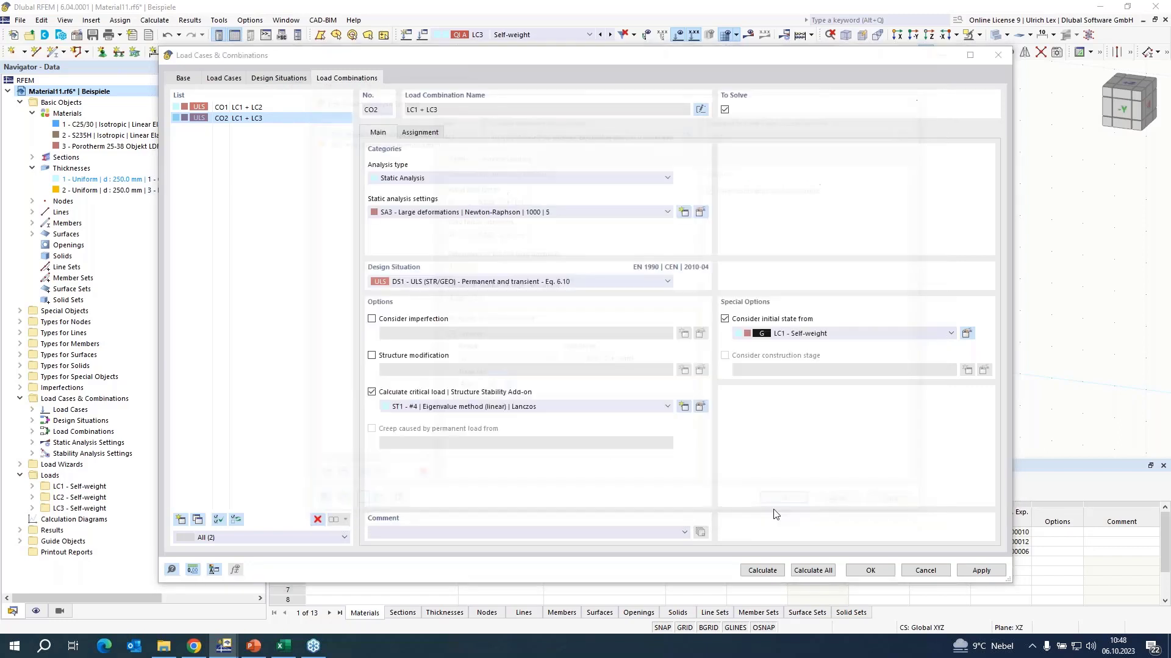
Review the load-increase settings of ST1, then discard the pending load case and combination changes.
click(700, 407)
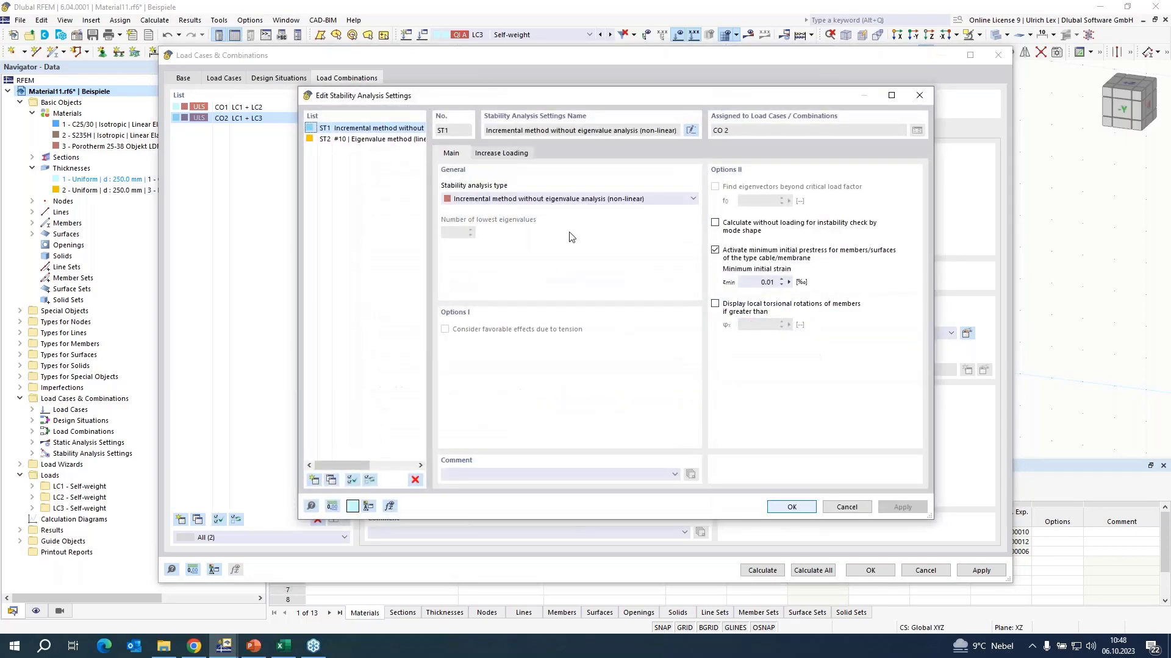
click(503, 154)
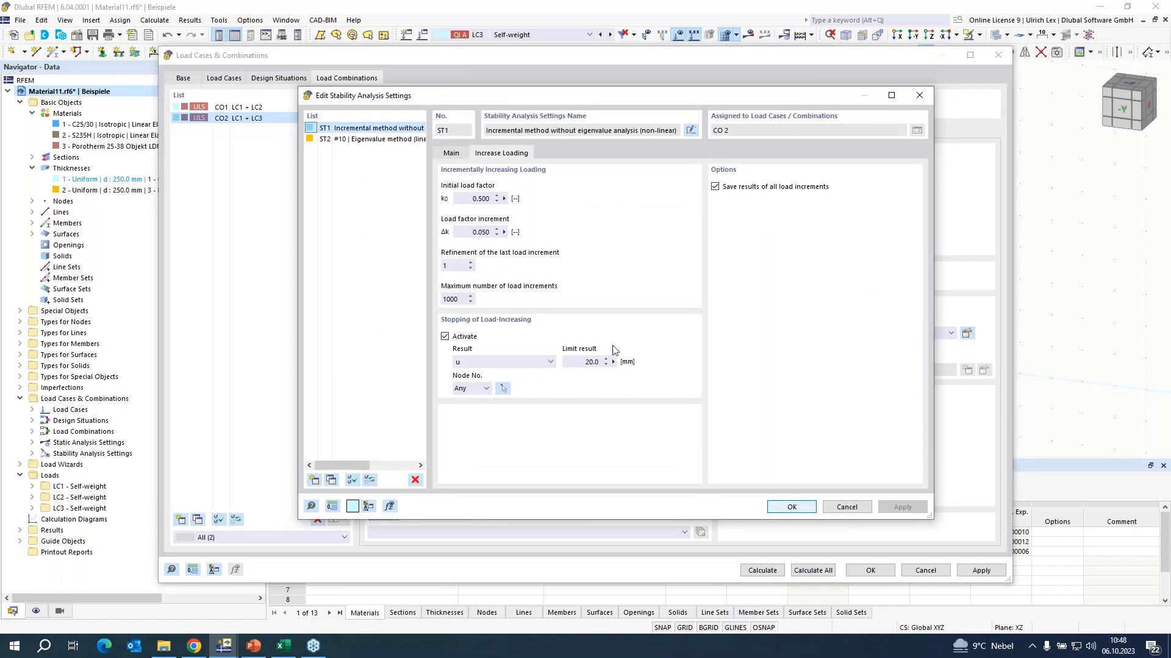
click(846, 509)
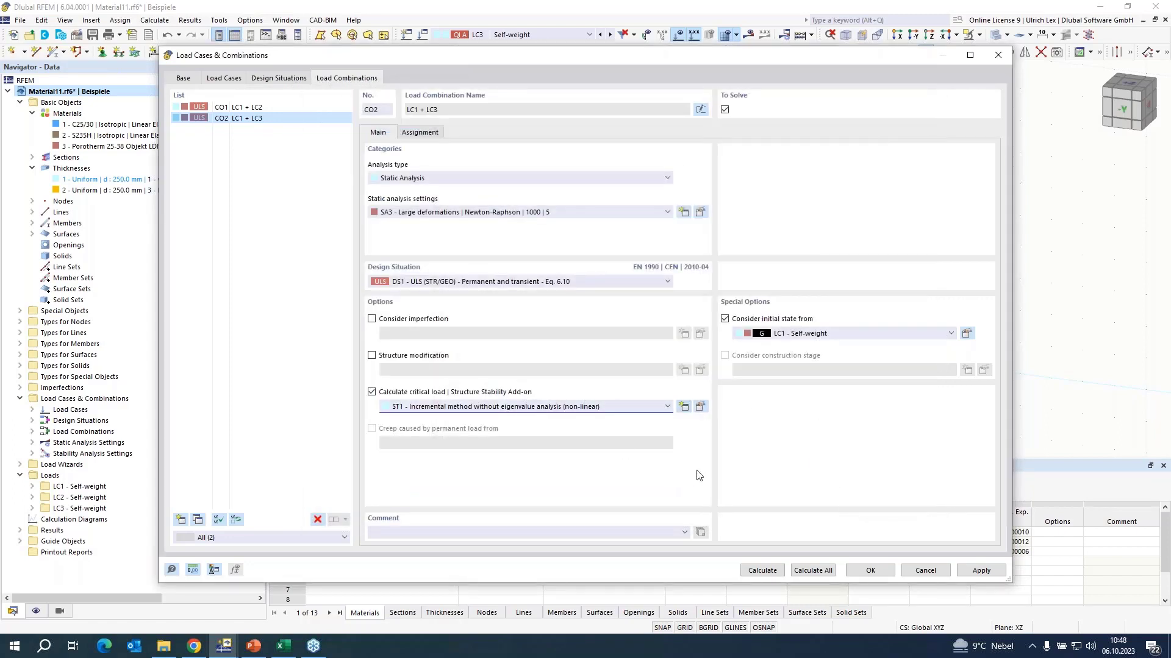
click(922, 572)
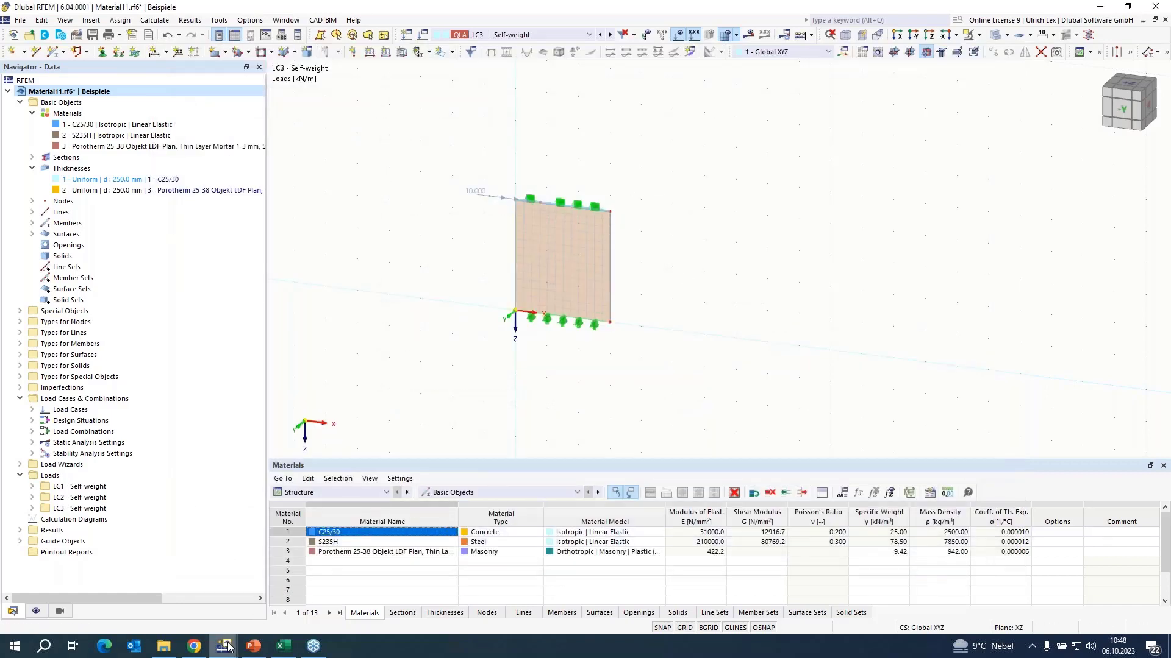
Switch to the calculated shear wall model Schubwand_ohne_Öffnung.rf6.
mouse_move(227, 646)
click(355, 590)
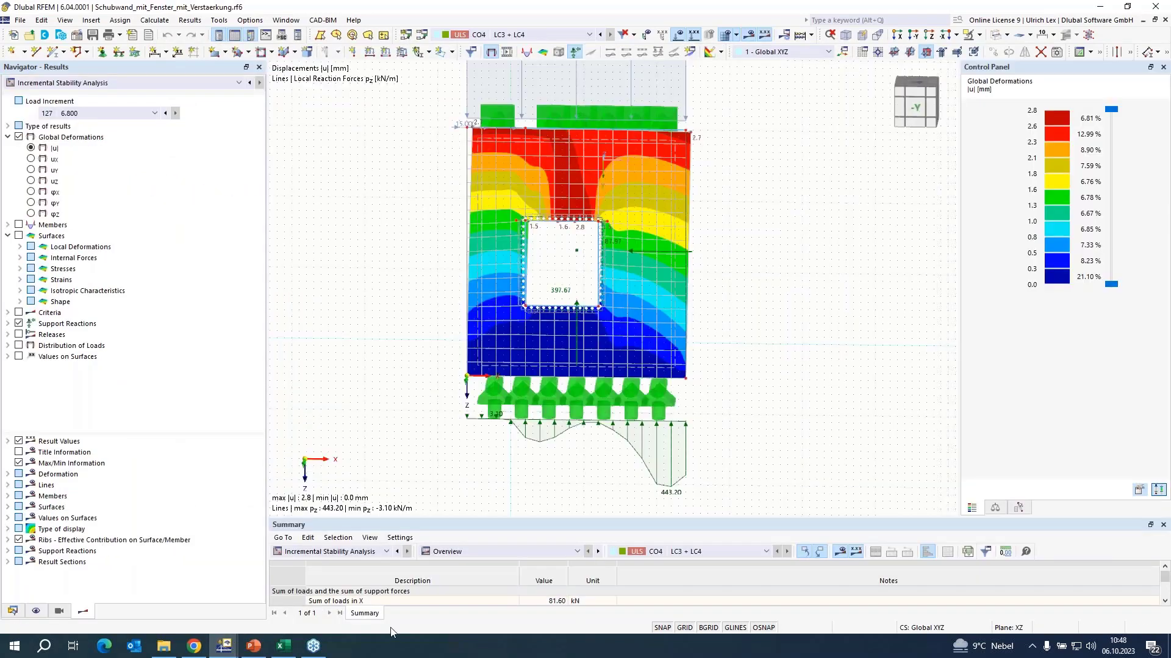
click(287, 20)
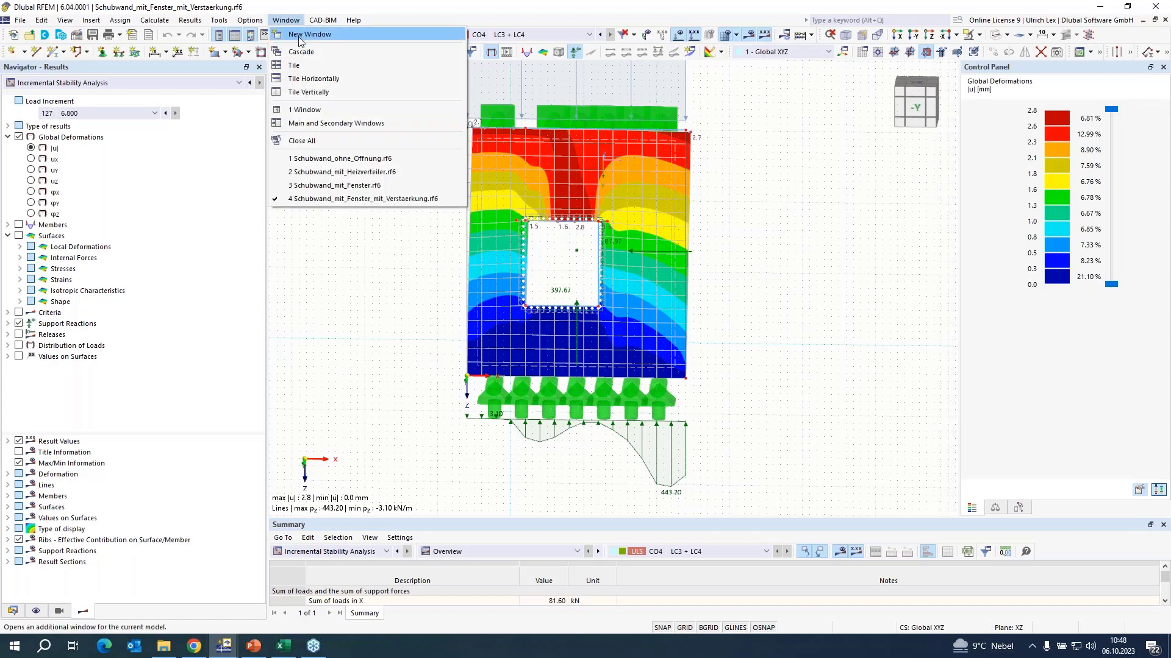
click(366, 153)
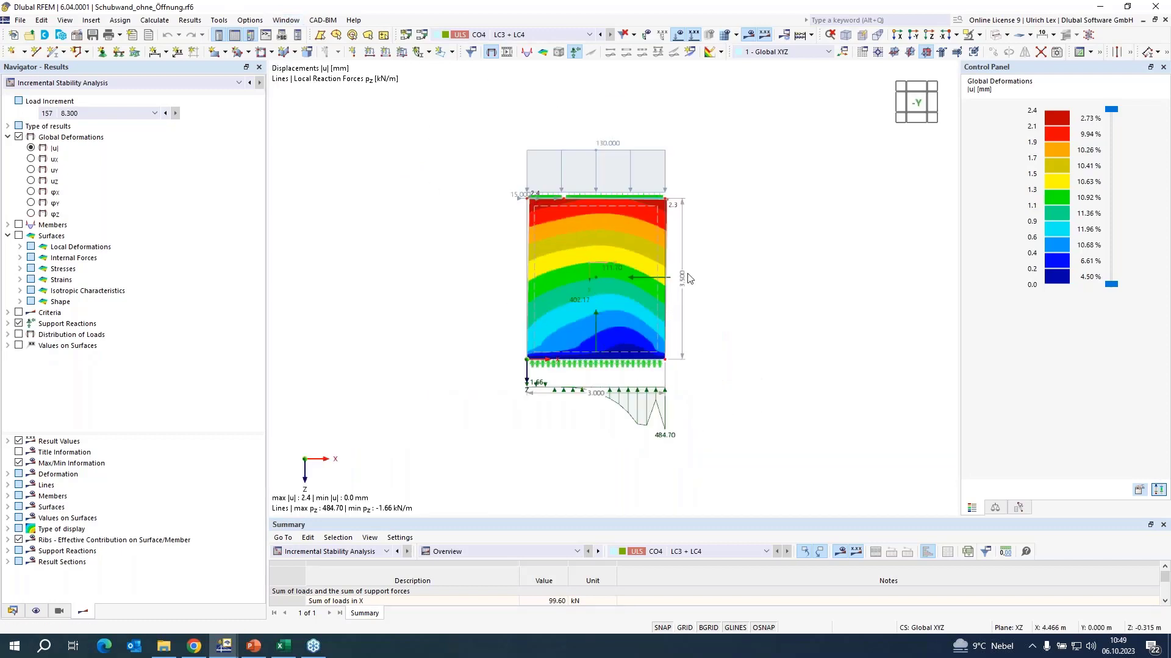
Examine the incremental stability analysis displacements and support reactions of the wall without opening for CO4.
click(119, 83)
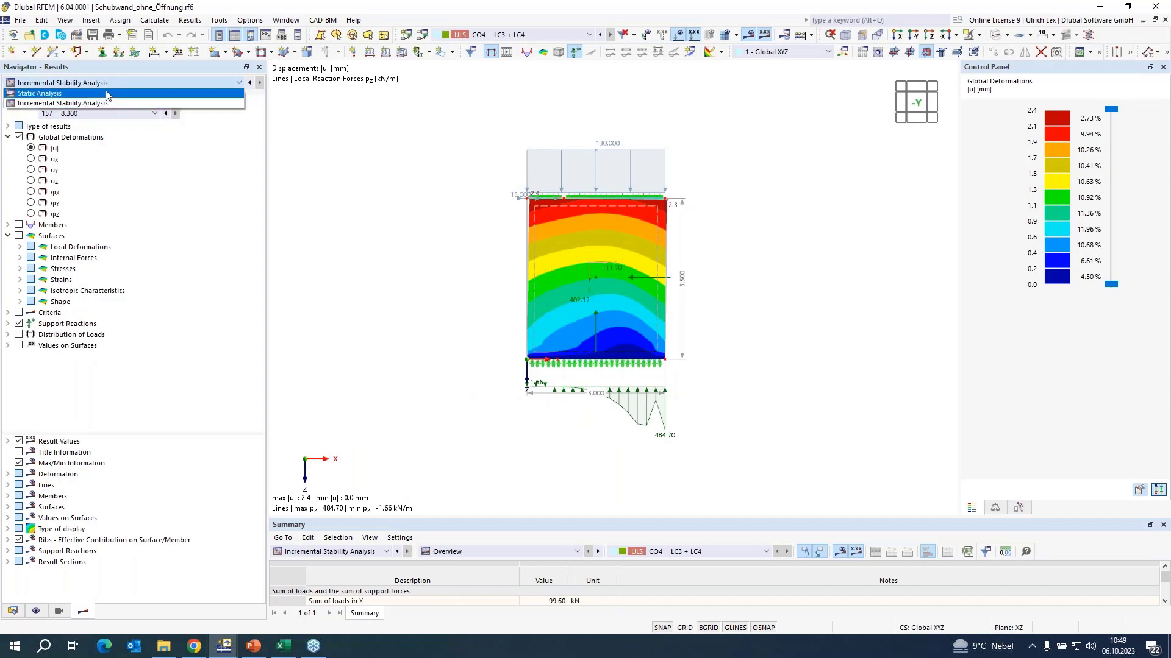
click(57, 103)
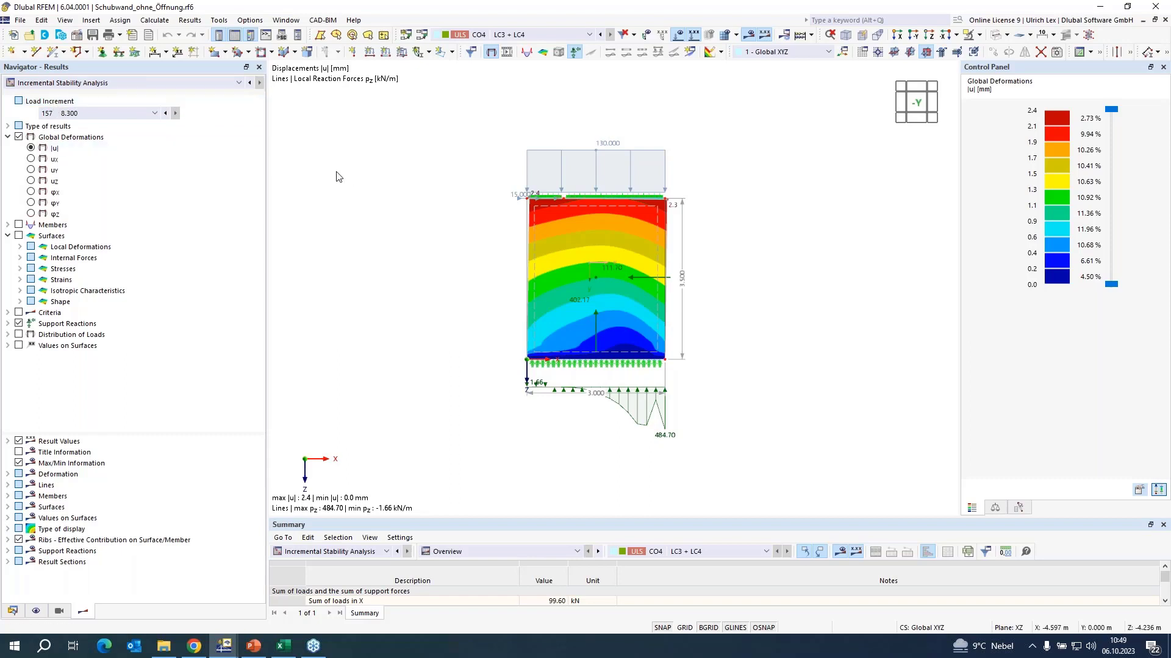
scroll(594, 196, up, 2)
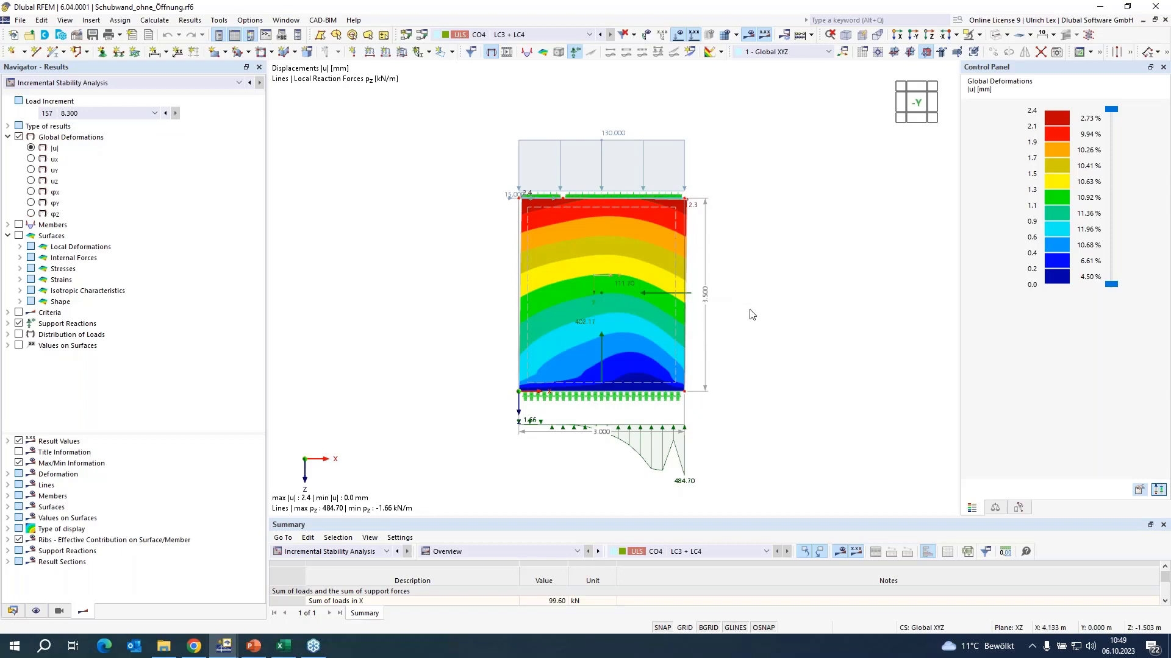
scroll(456, 249, down, 1)
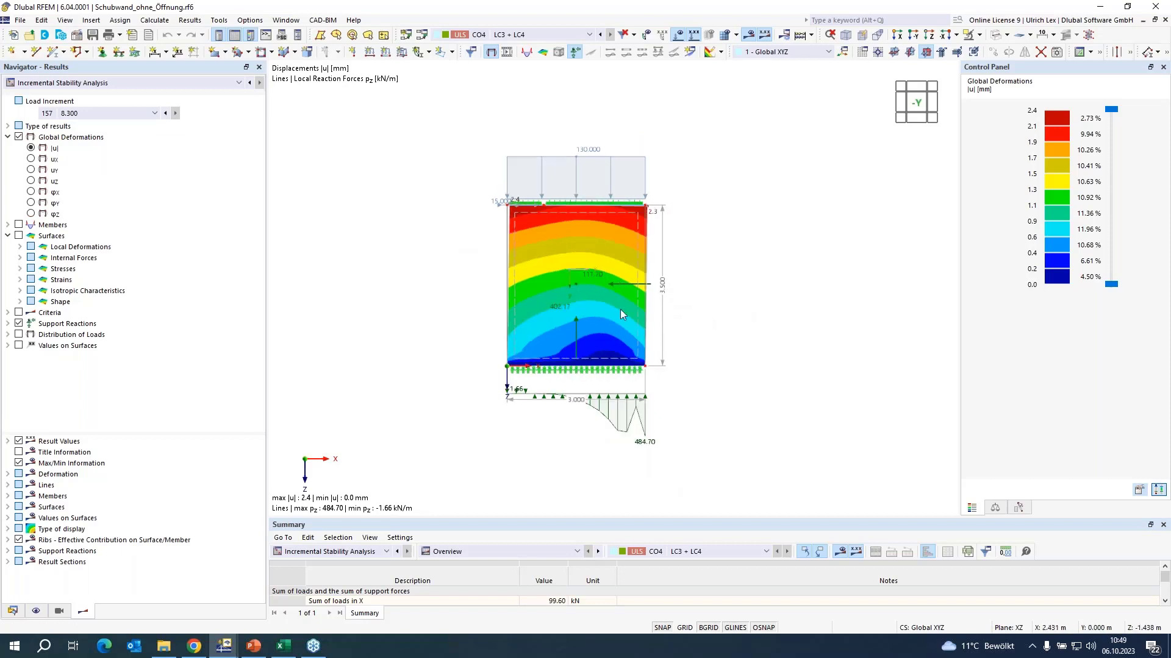
scroll(587, 323, up, 1)
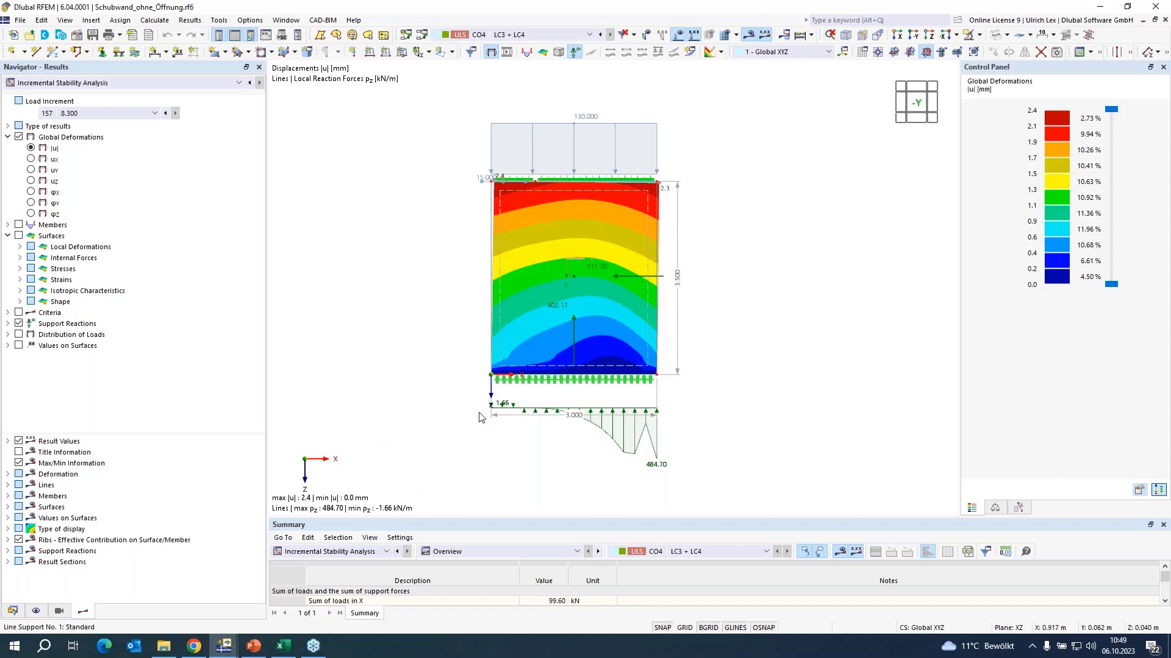
Switch to Excel and examine the Wienerberger VRd-Pro sheet's wall inputs, design loads and shear and vertical resistance checks.
click(282, 645)
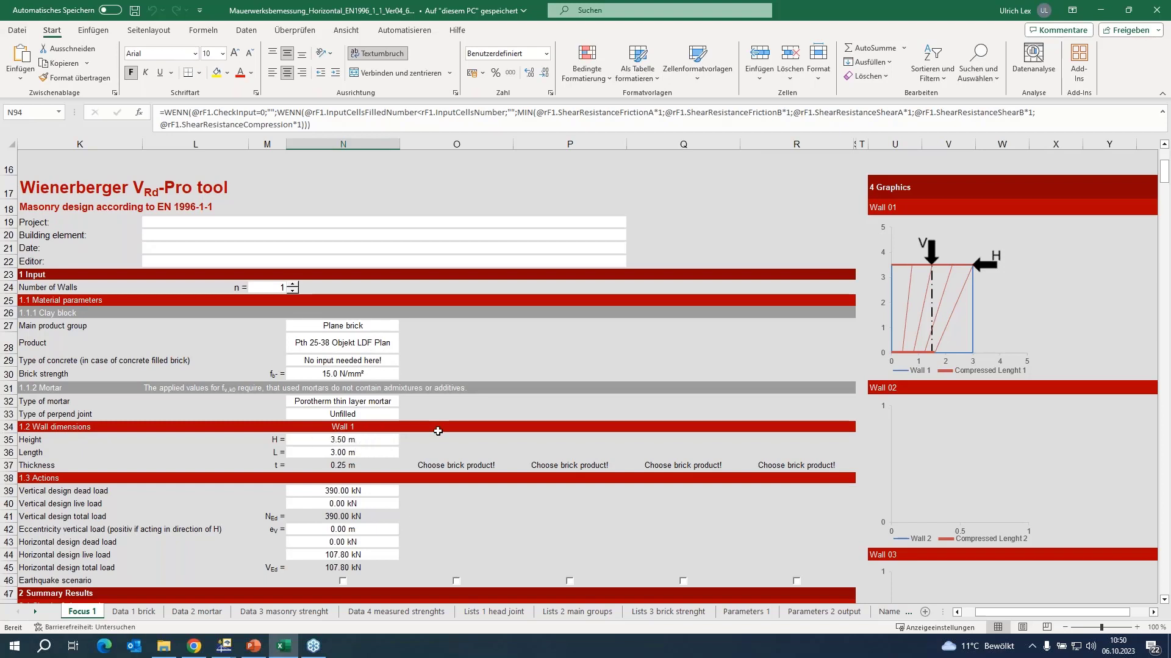
scroll(434, 431, down, 2)
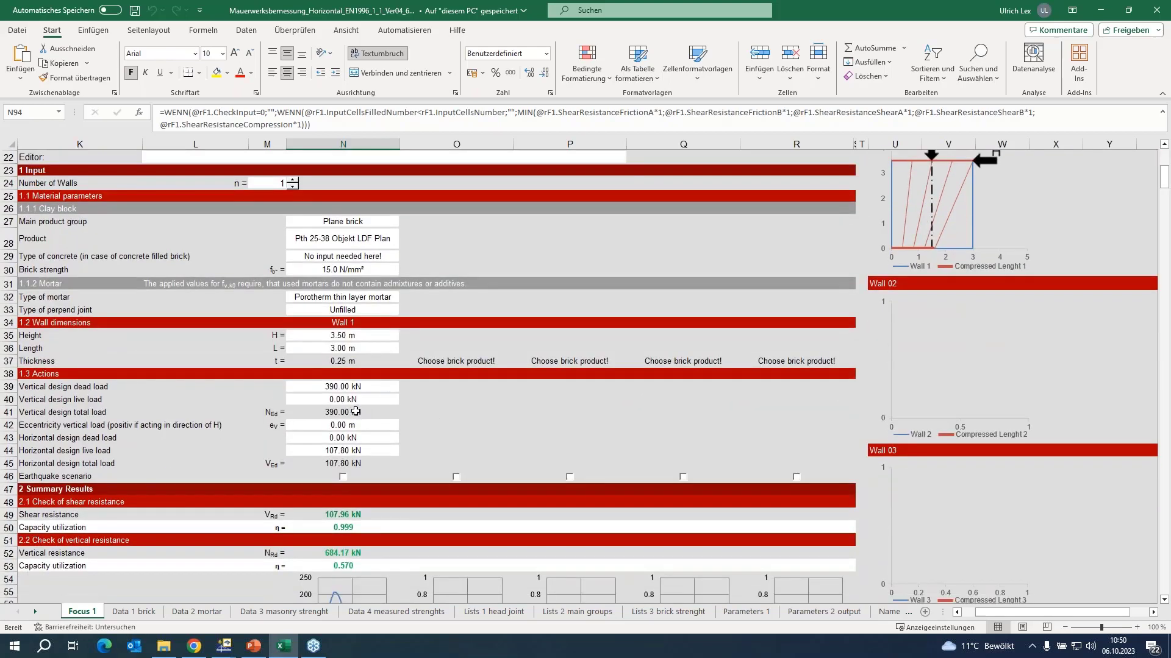
scroll(427, 464, down, 4)
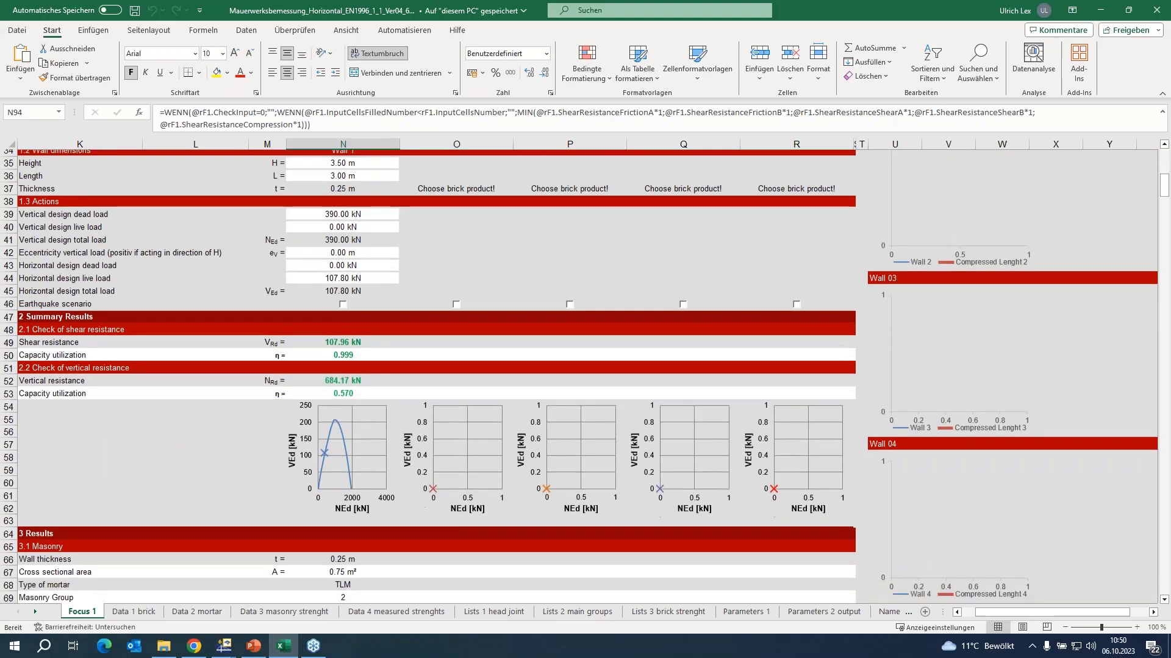
scroll(382, 417, down, 3)
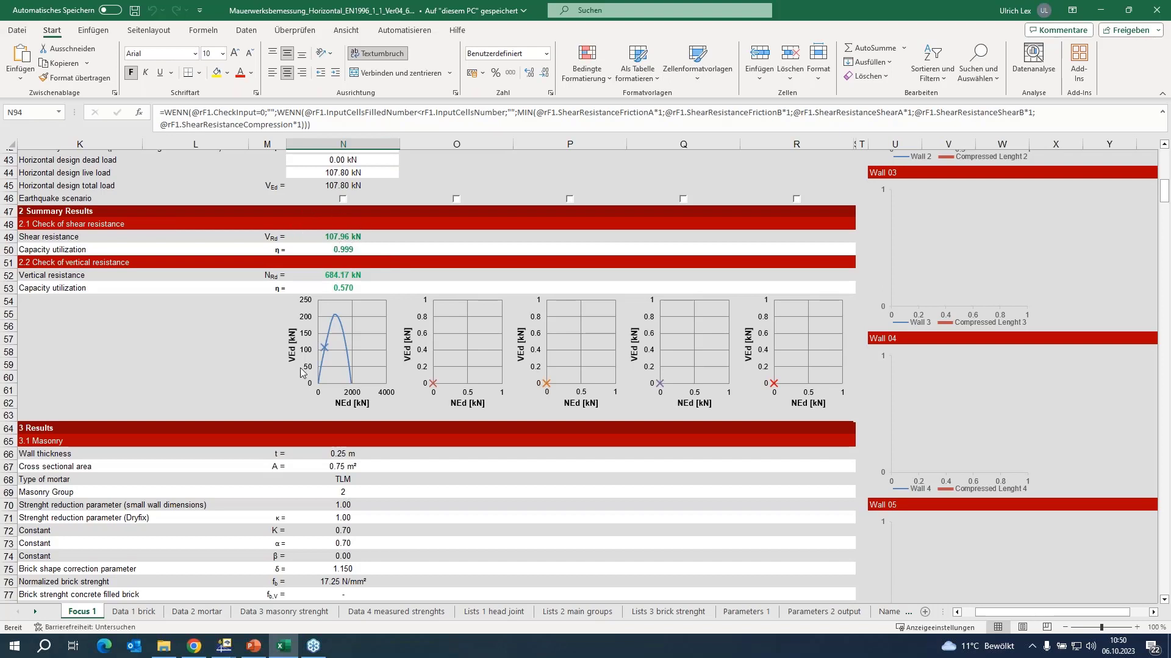
Switch back to the Schubwand_ohne_Öffnung.rf6 model in RFEM and inspect the wall's resultant reactions against the spreadsheet design.
click(224, 647)
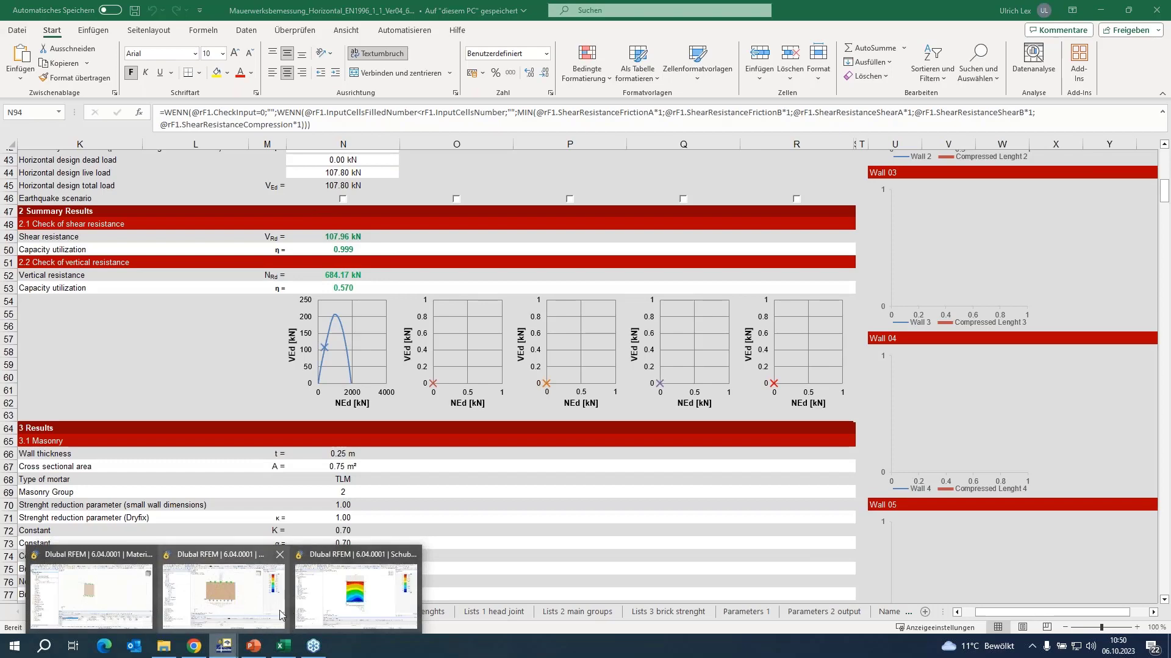
click(359, 617)
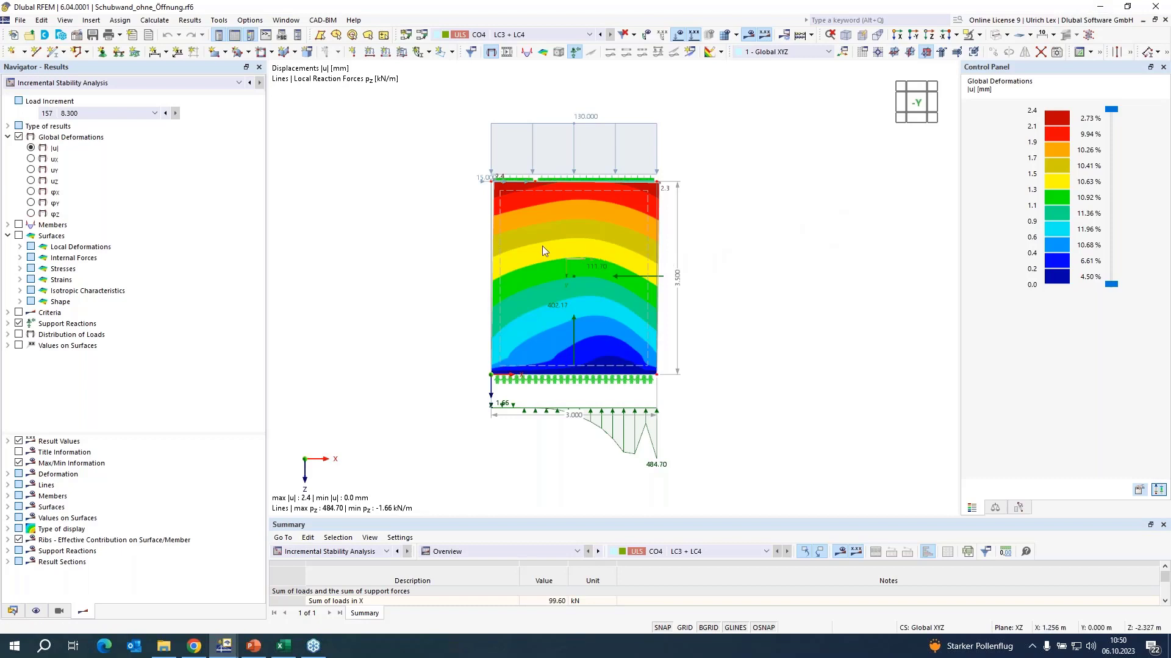
scroll(603, 299, up, 2)
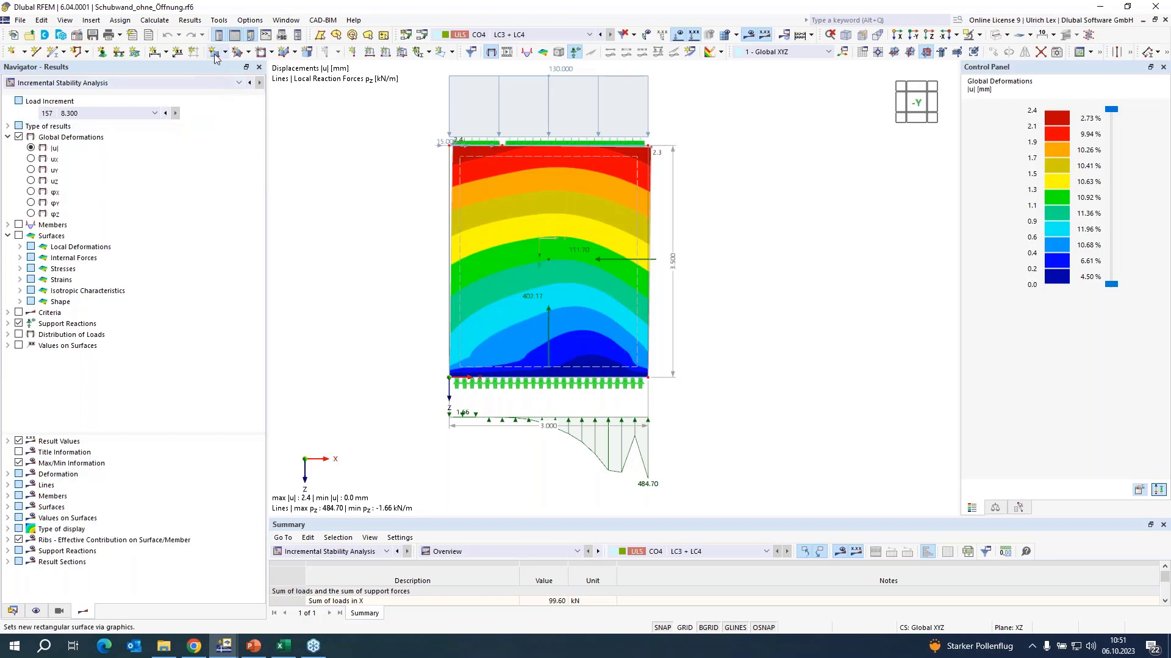
Switch to the Schubwand_mit_Heizverteiler.rf6 model and inspect the opening at the wall's base with results hidden.
click(271, 24)
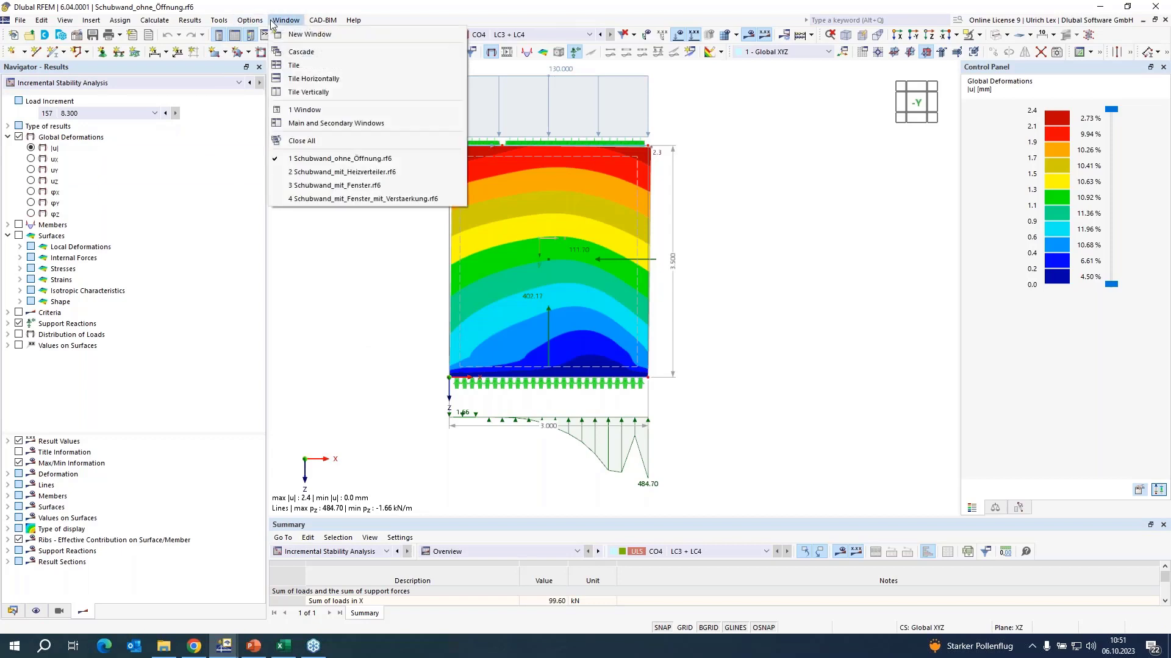
click(421, 172)
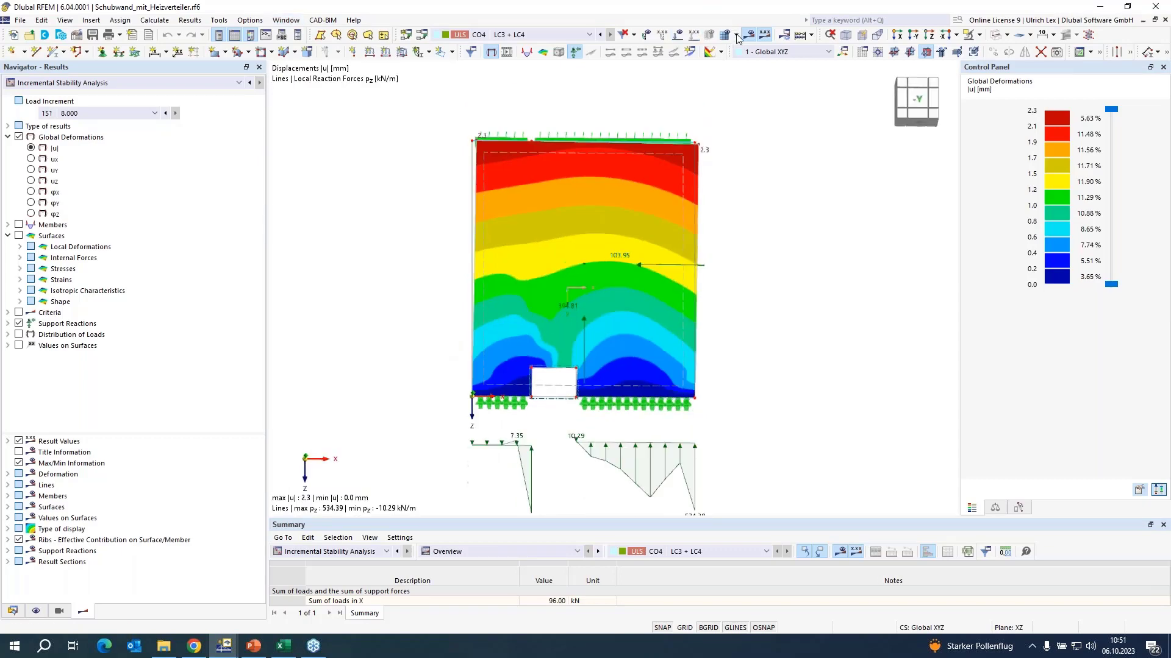
scroll(683, 384, up, 3)
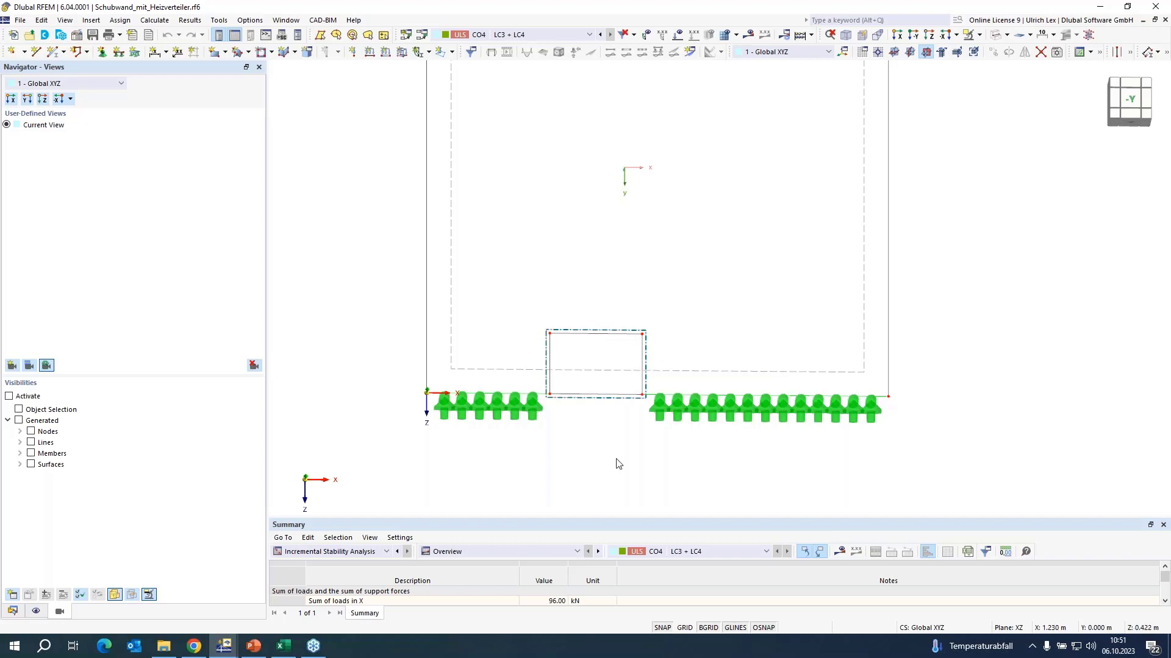
scroll(615, 461, down, 3)
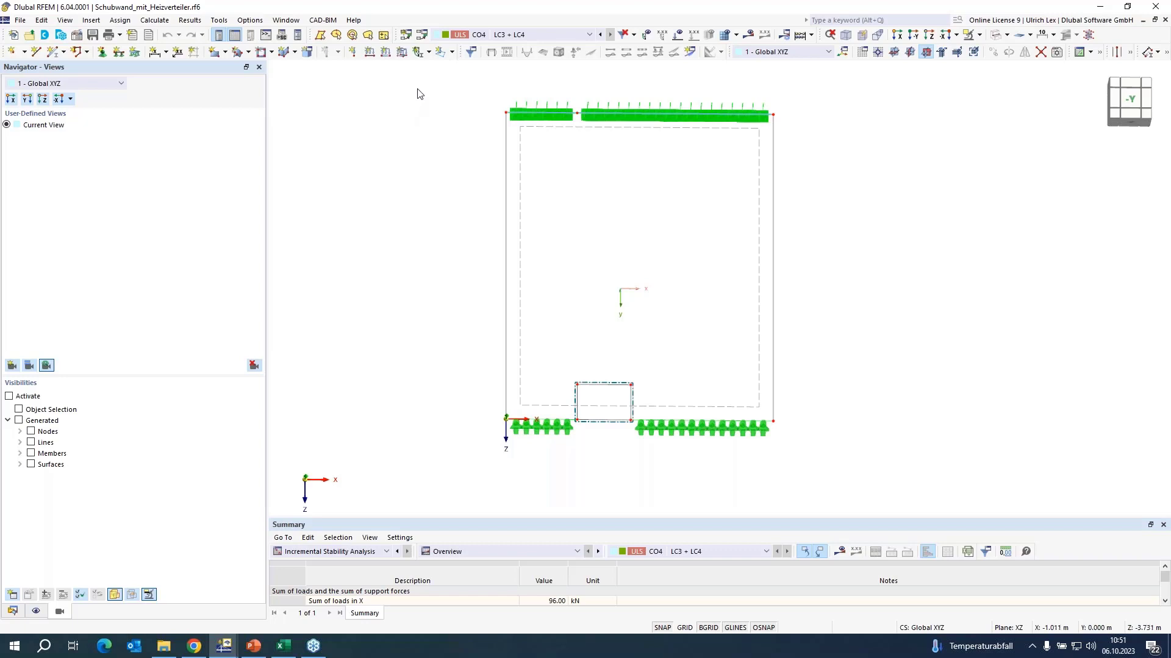
Display the CO4 incremental stability results at load increment 151 (8.000) and examine the wall's displacements and support reactions.
click(536, 40)
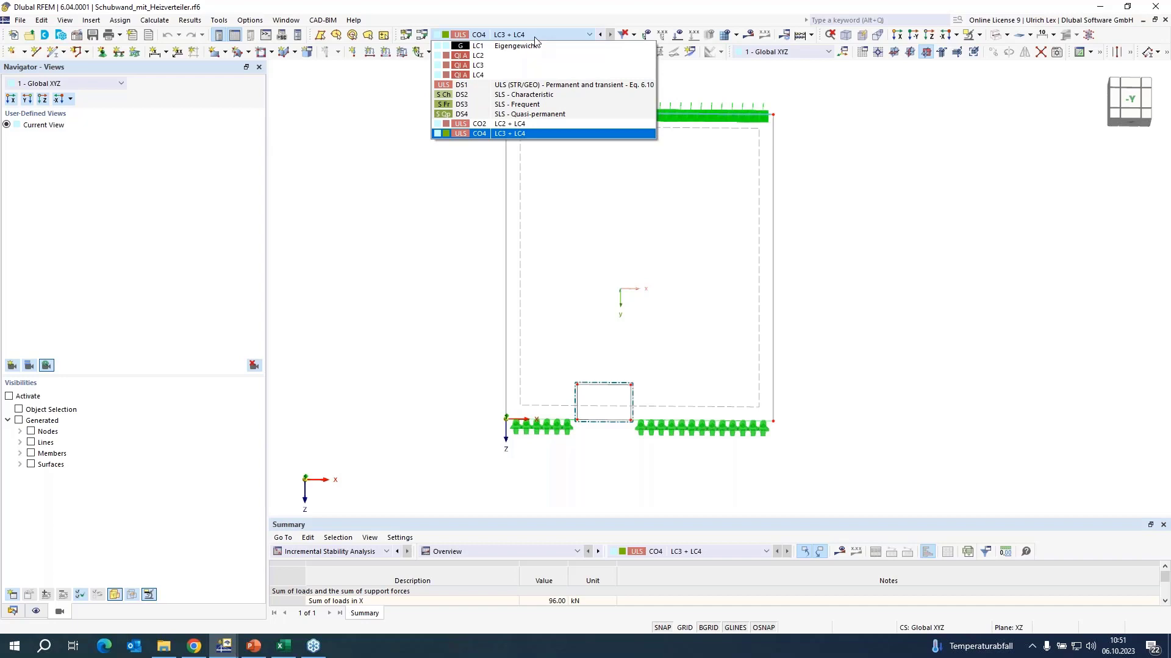
click(533, 39)
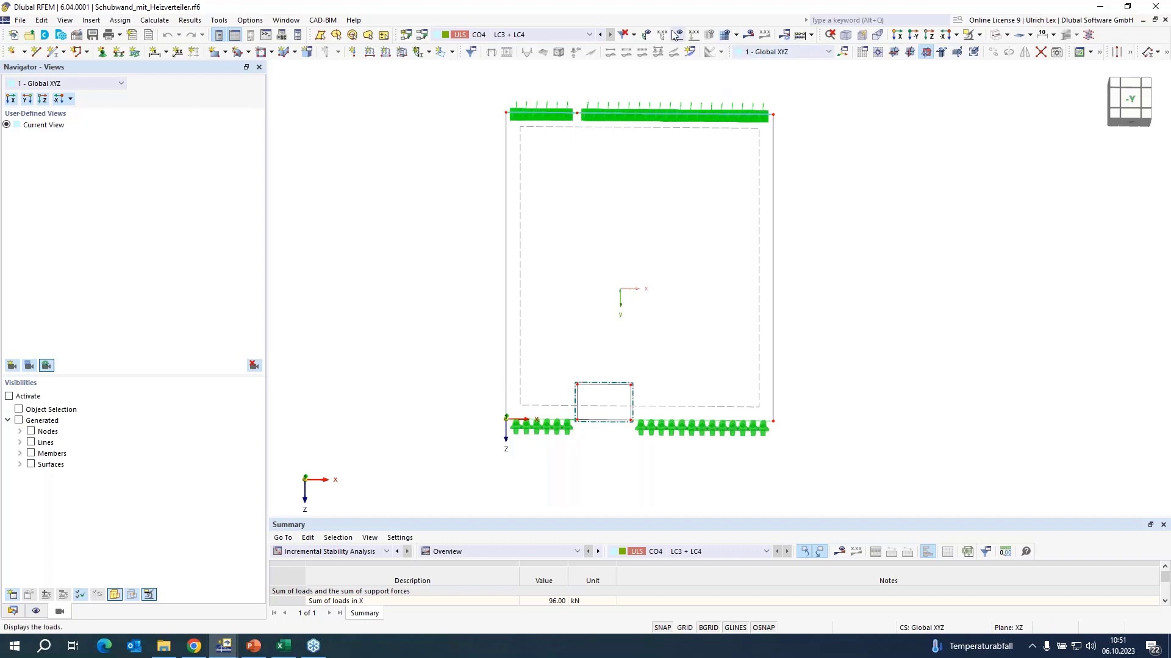
click(752, 35)
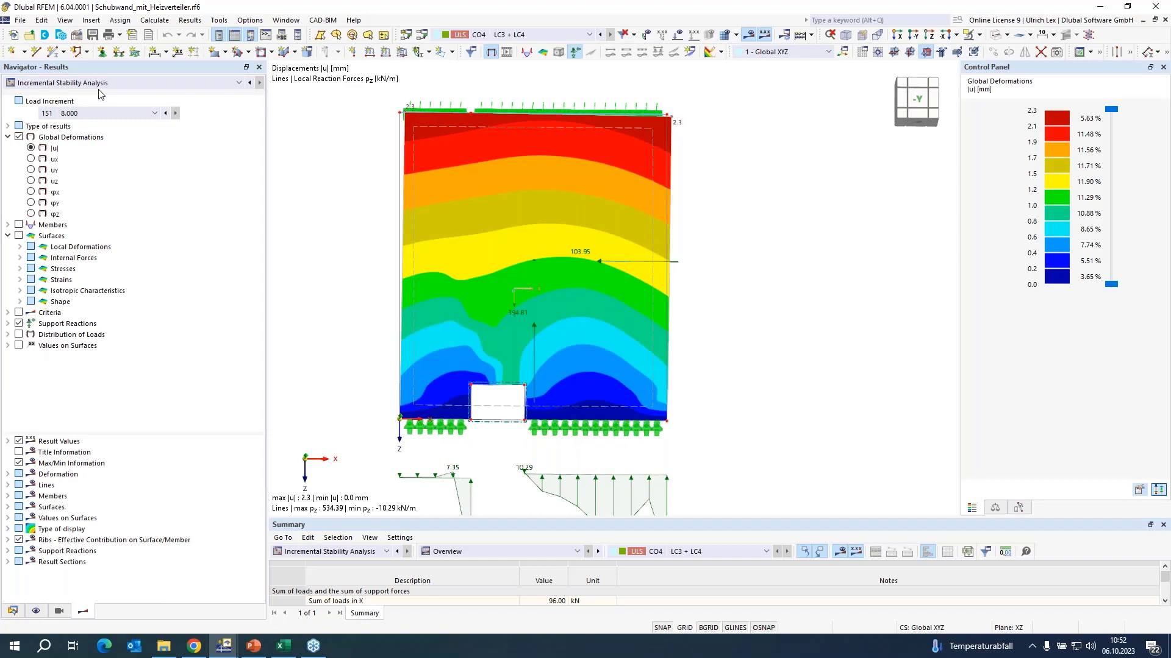
click(111, 116)
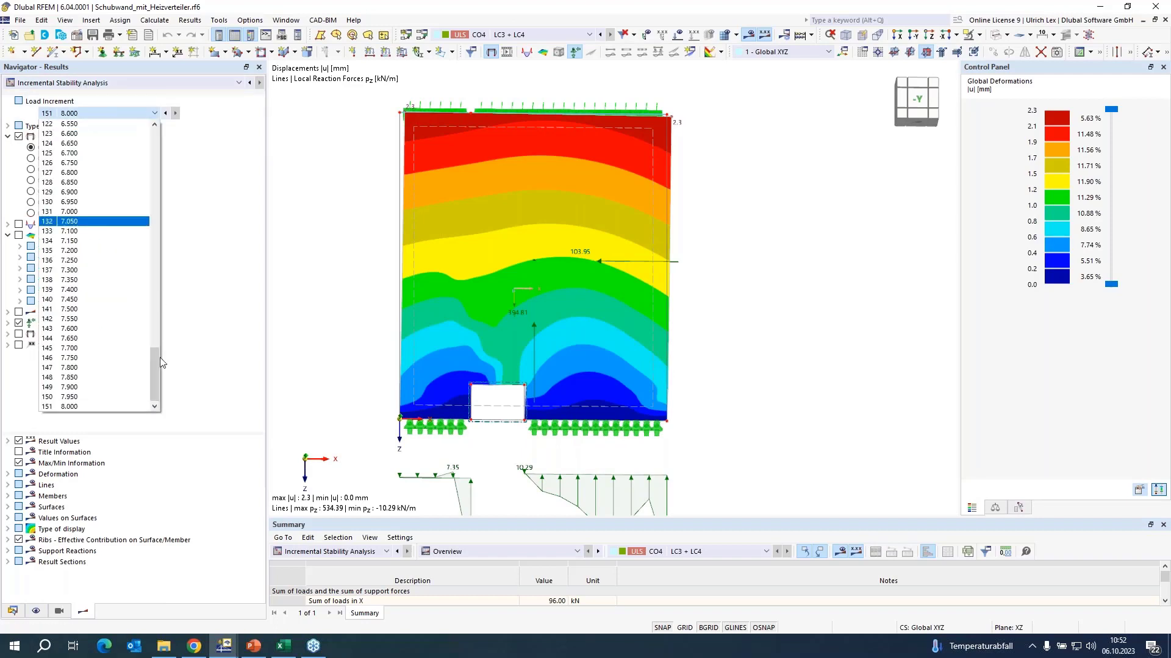
click(129, 407)
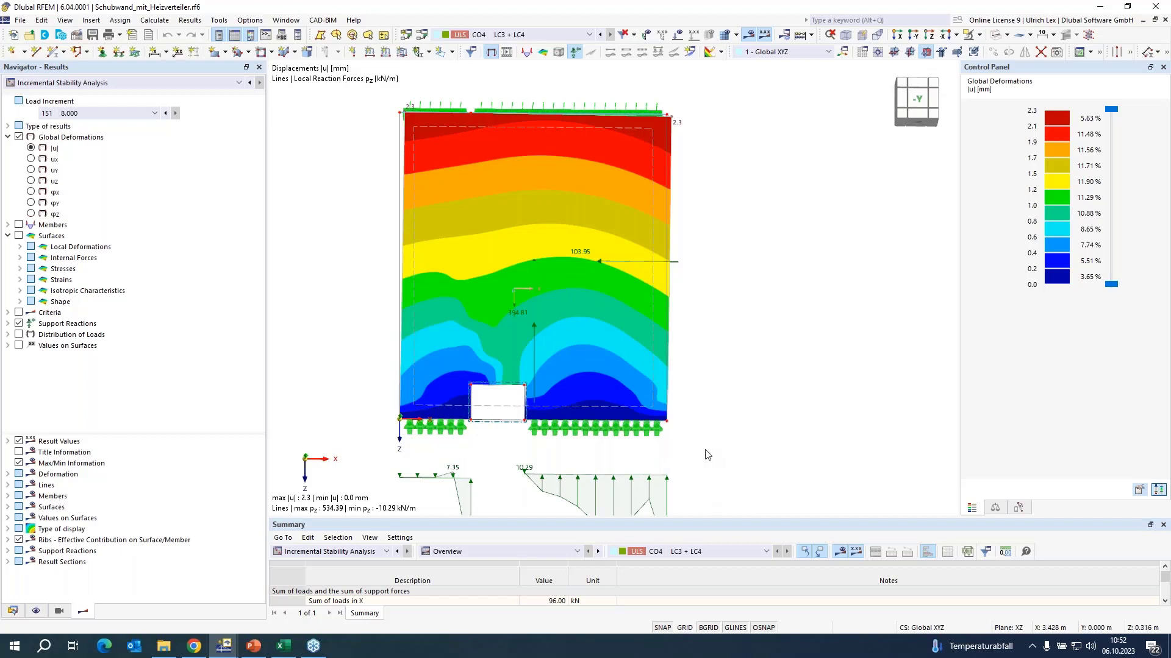
scroll(720, 272, down, 1)
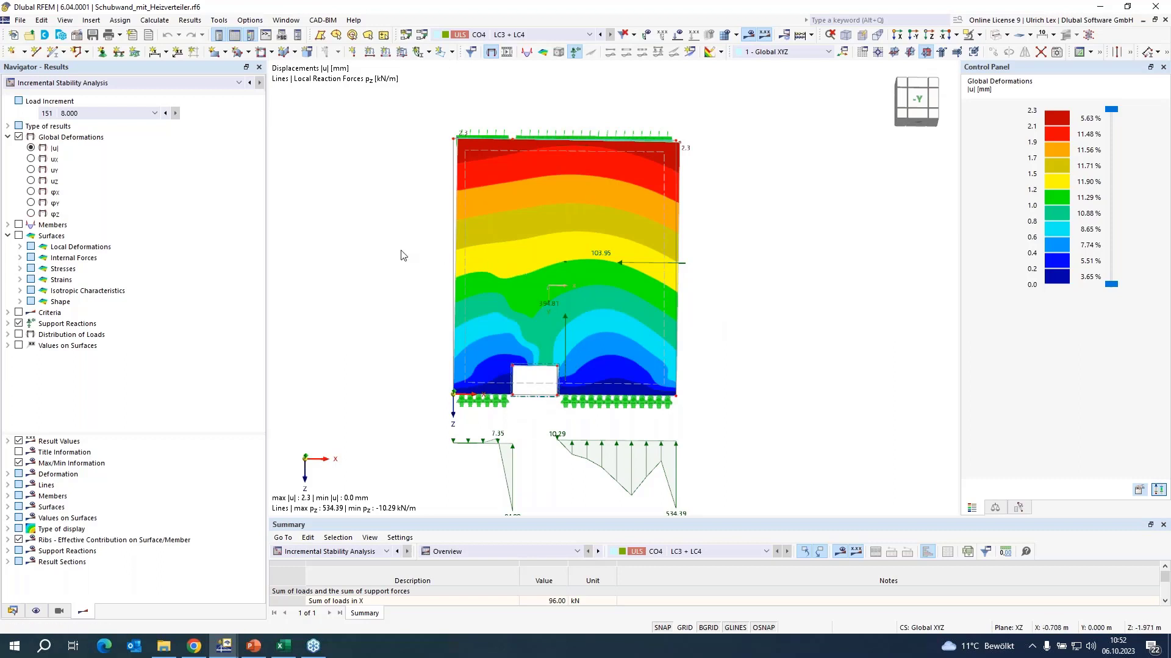
scroll(401, 255, down, 1)
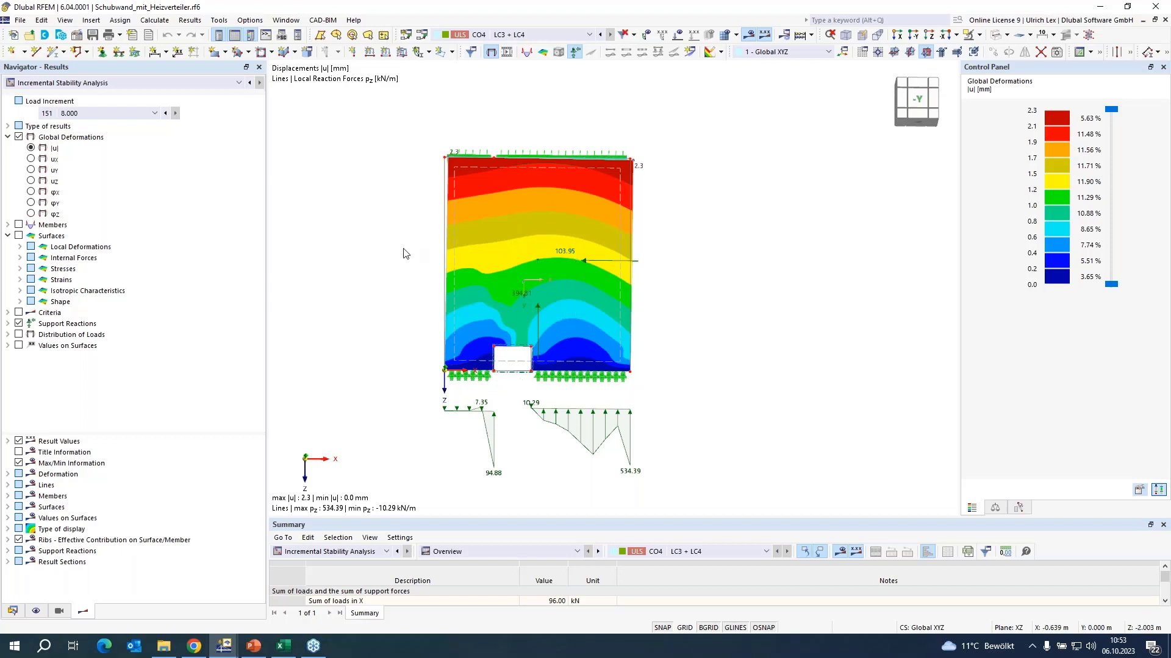
Switch to the Schubwand_mit_Fenster.rf6 model and inspect the window opening, its lintel, the wall surface and the loads.
click(295, 22)
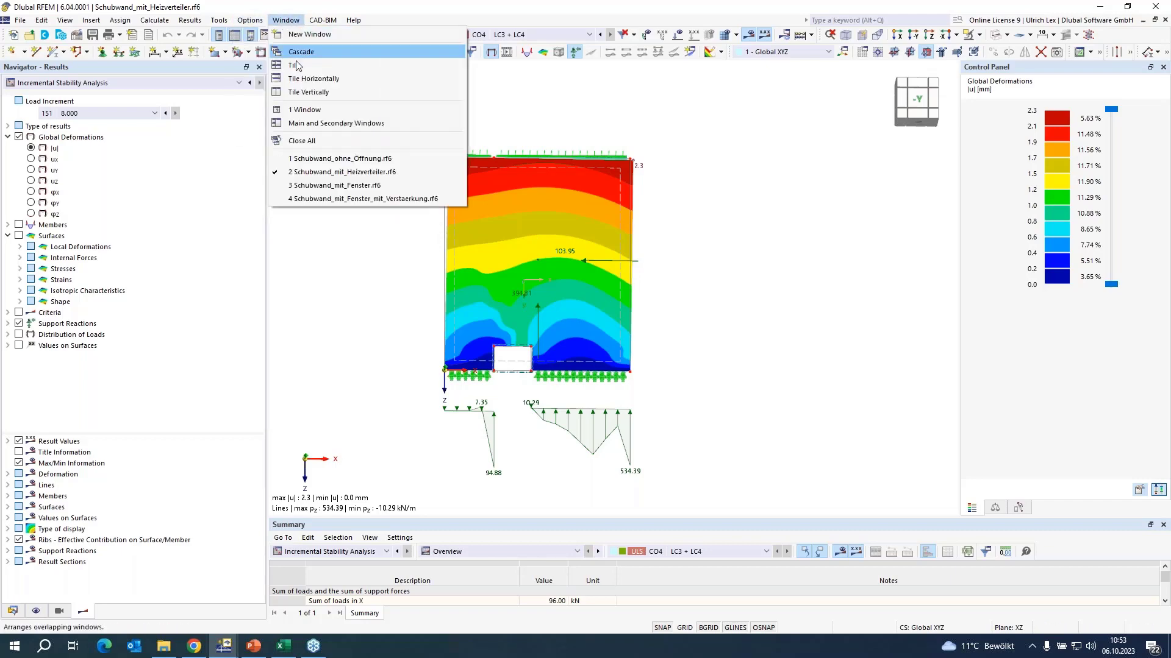
click(395, 185)
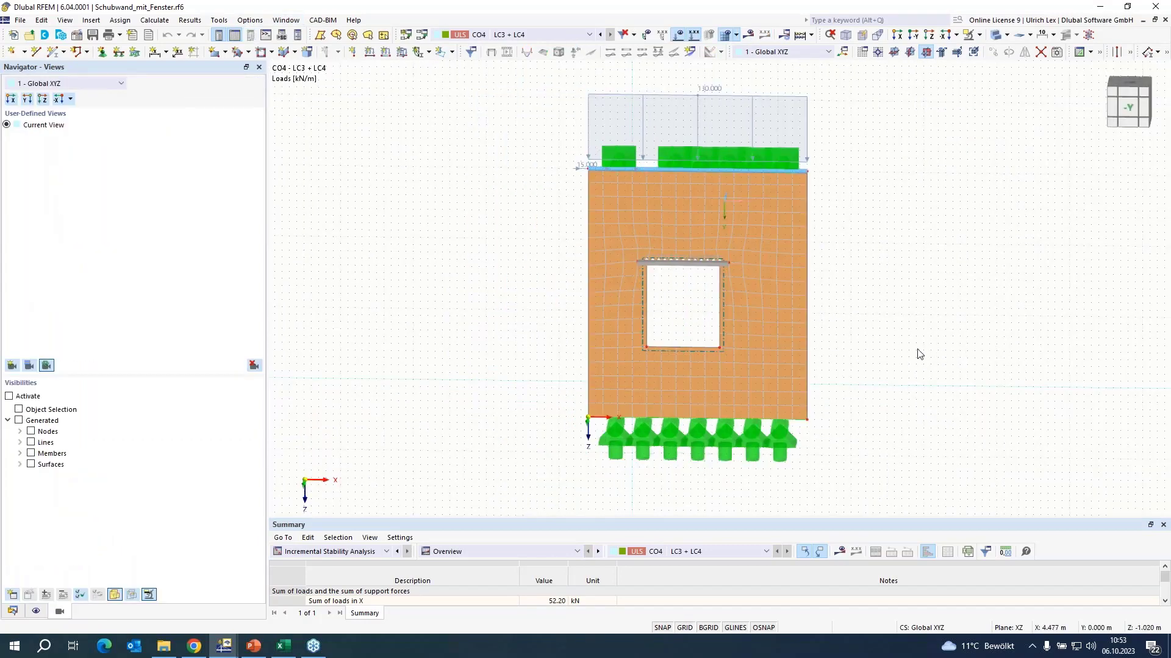
scroll(896, 395, up, 1)
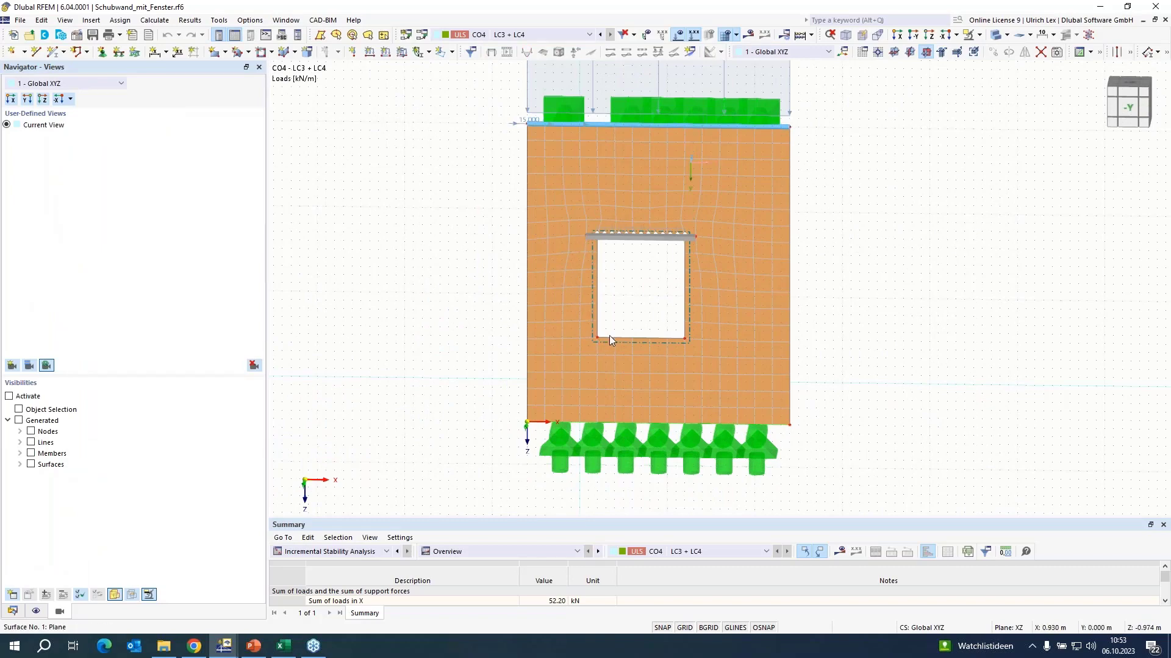
scroll(647, 270, up, 2)
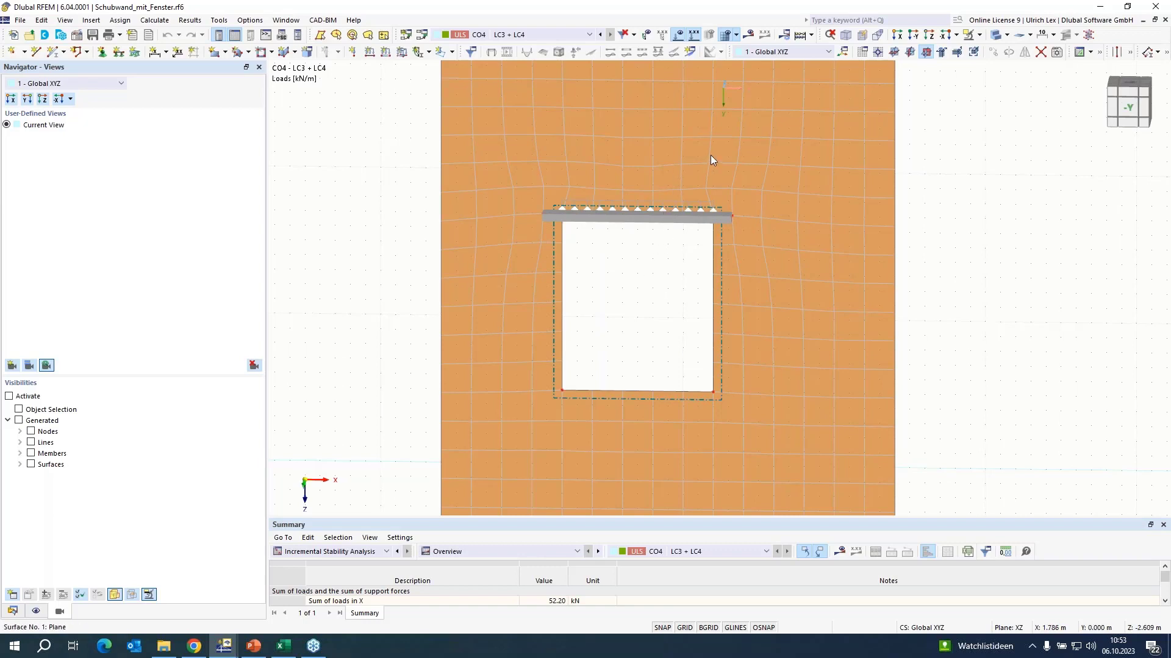
mouse_move(711, 157)
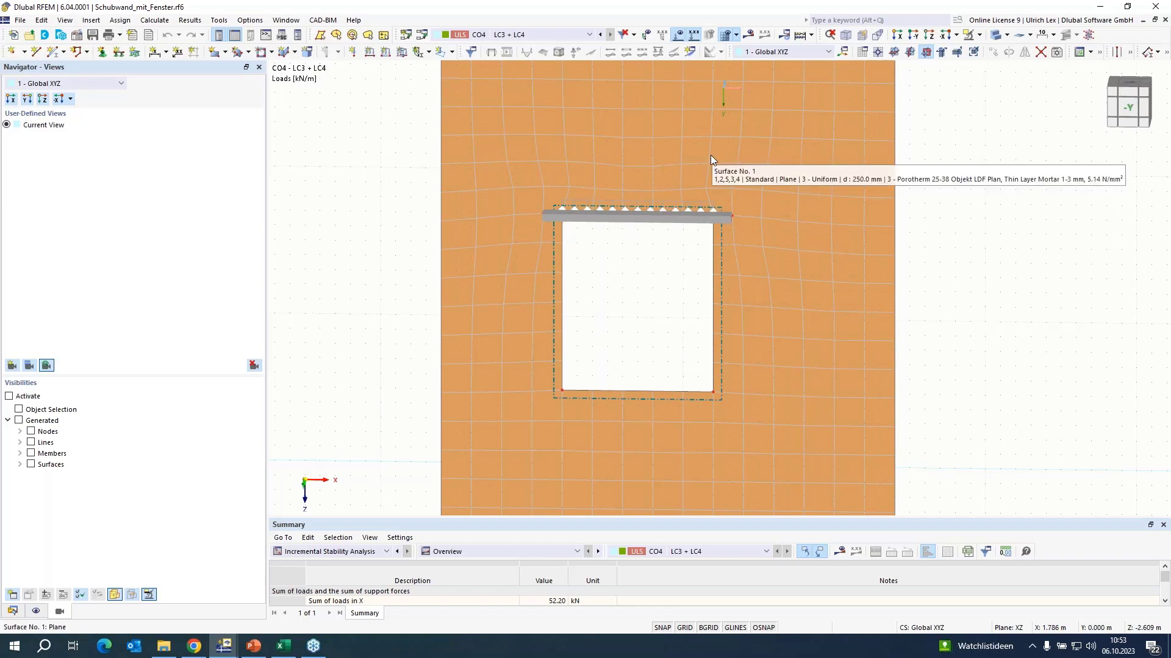
mouse_move(674, 204)
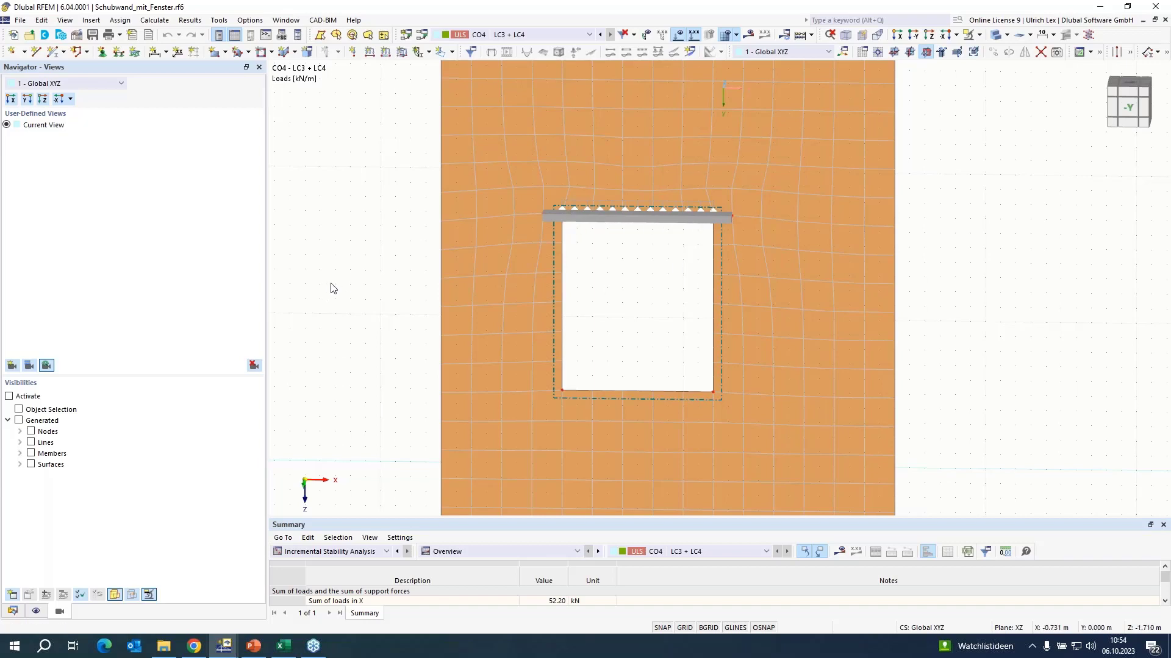
scroll(598, 291, down, 1)
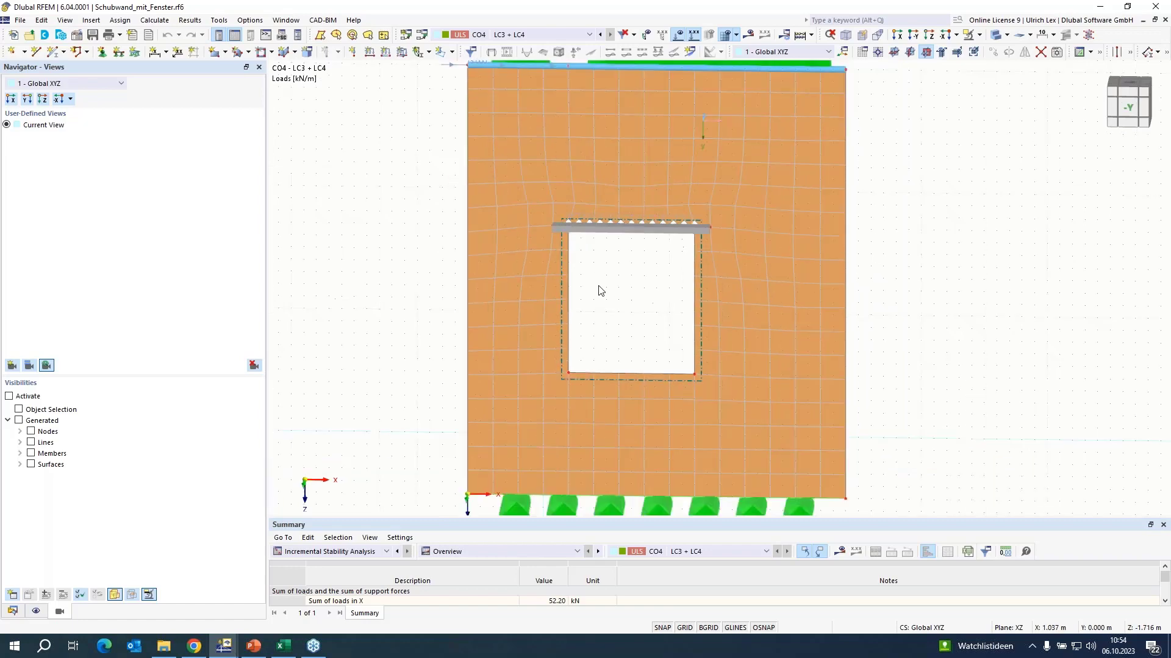
scroll(599, 291, down, 1)
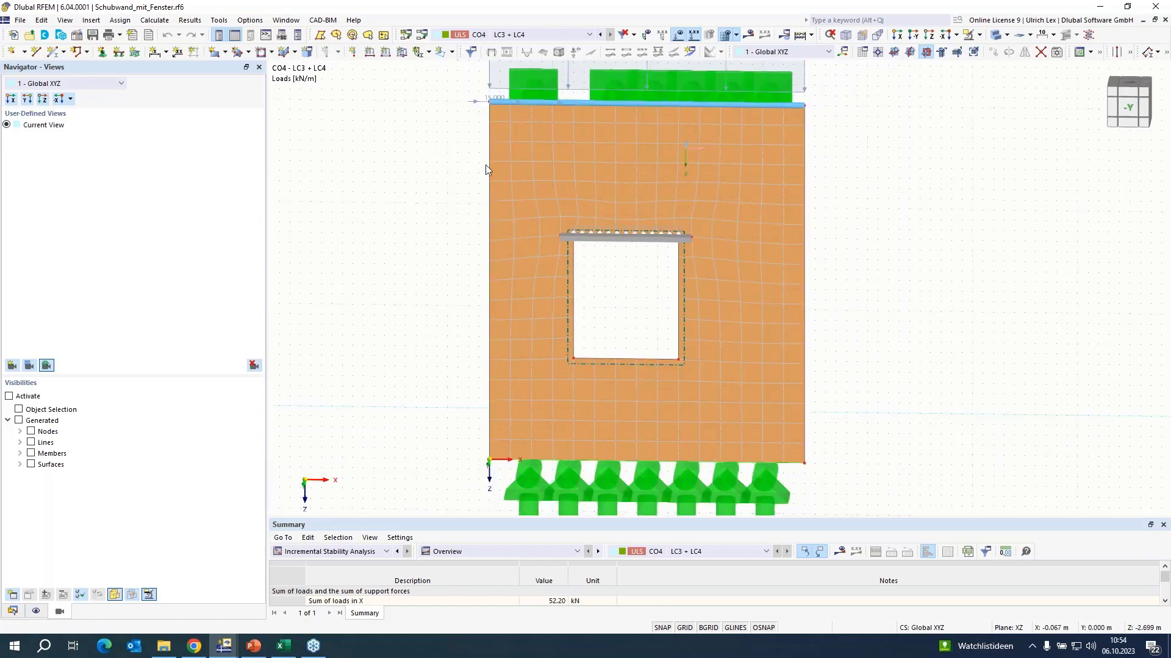
scroll(381, 262, down, 1)
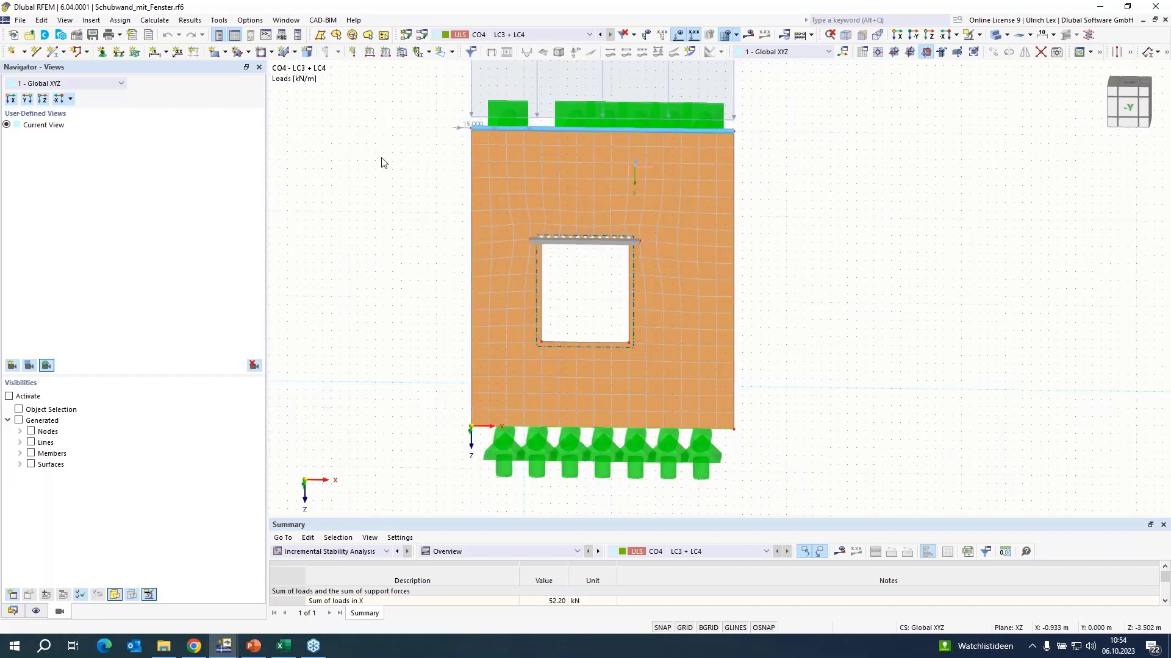
scroll(405, 247, down, 1)
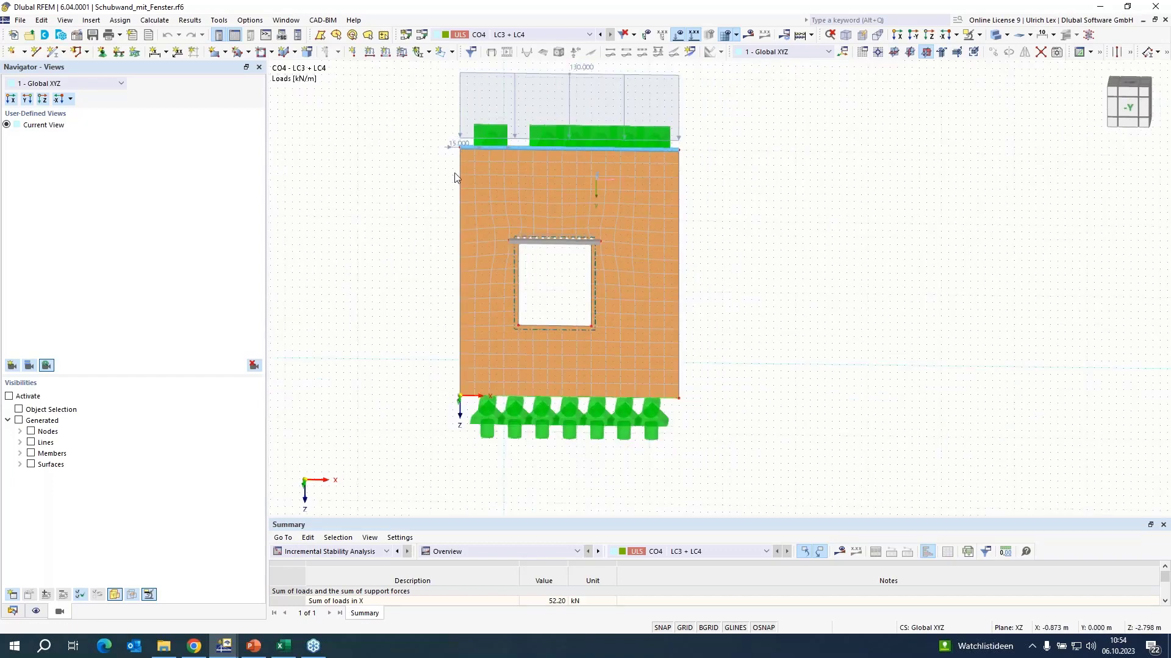
Display the window wall's incremental stability results and examine its load increments, displacements and support reactions.
click(749, 35)
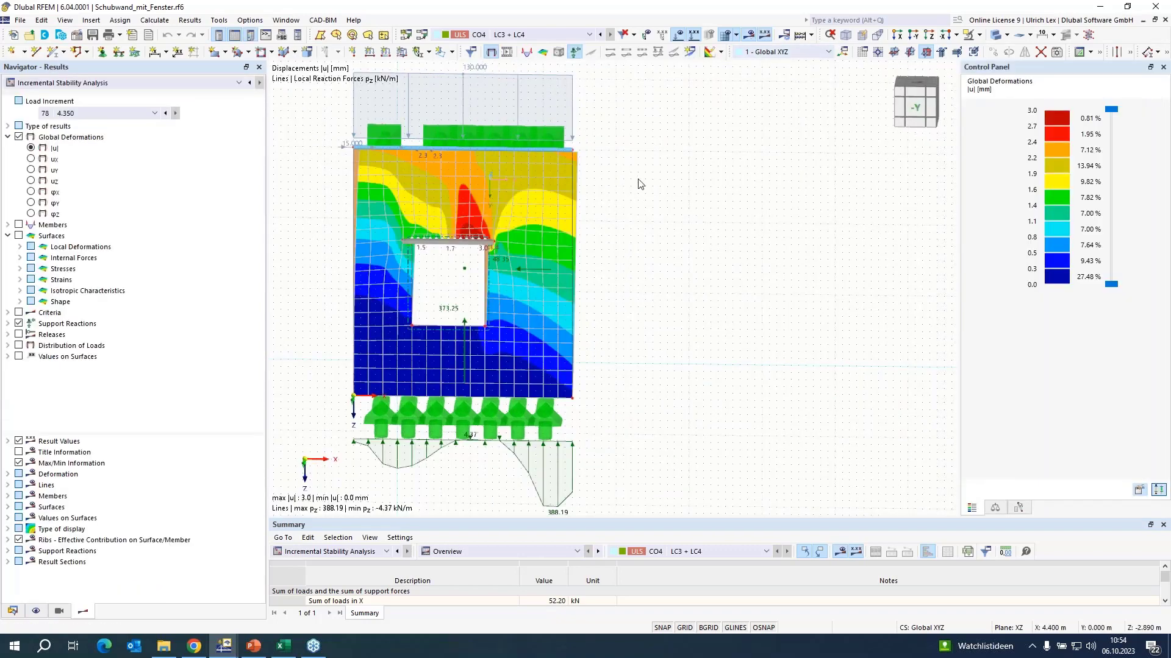
click(127, 114)
click(126, 118)
scroll(648, 303, down, 1)
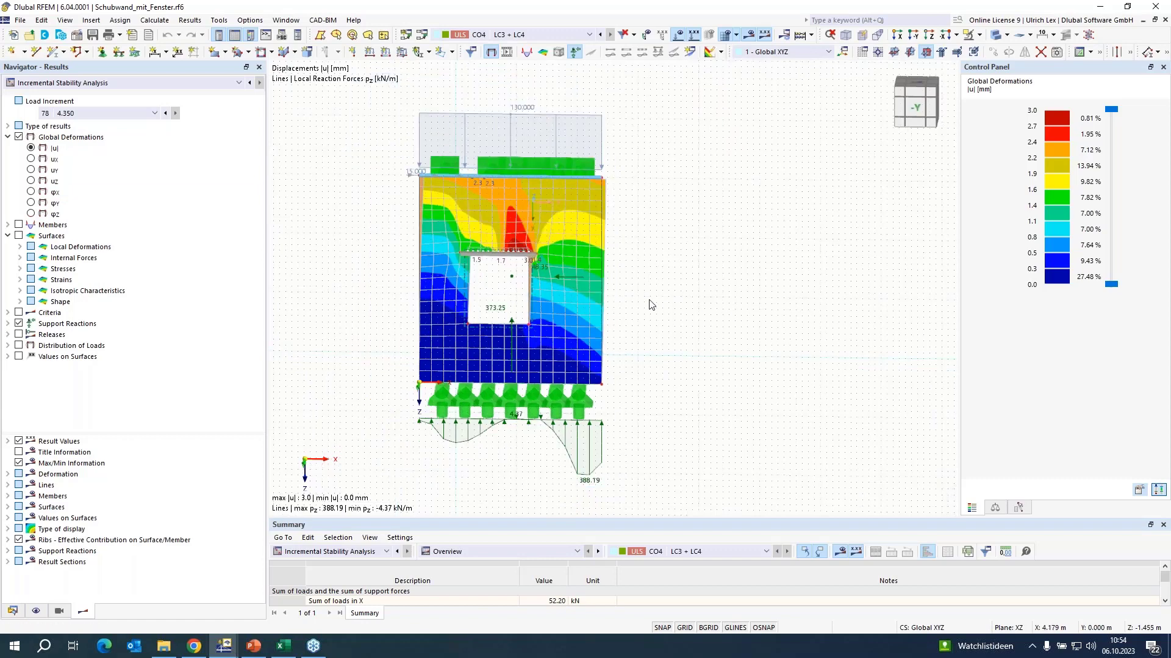
scroll(580, 283, up, 2)
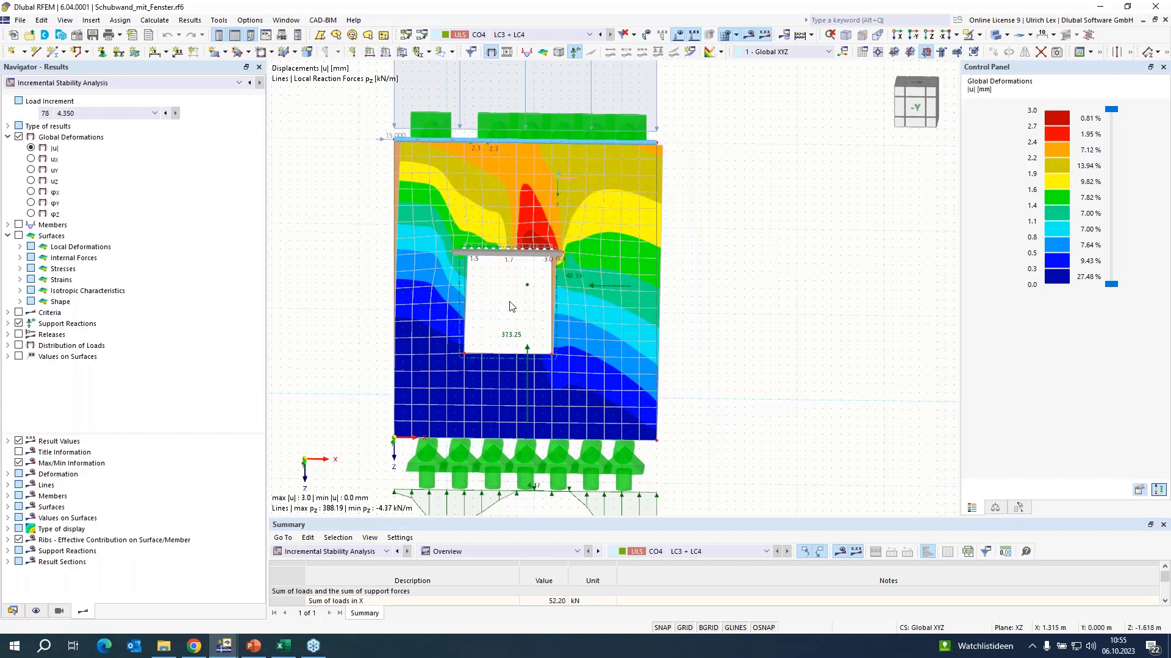
scroll(726, 412, down, 1)
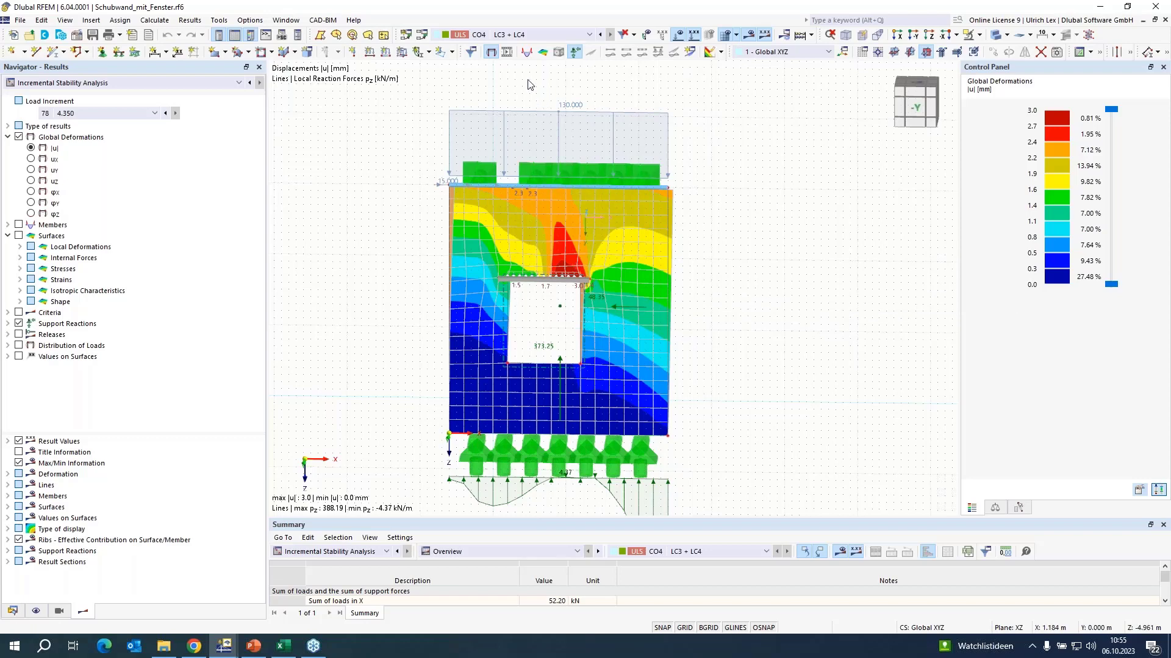
Switch to the Schubwand_mit_Fenster_mit_Verstaerkung.rf6 model and render the reinforcing frame members around the window as solids.
click(294, 23)
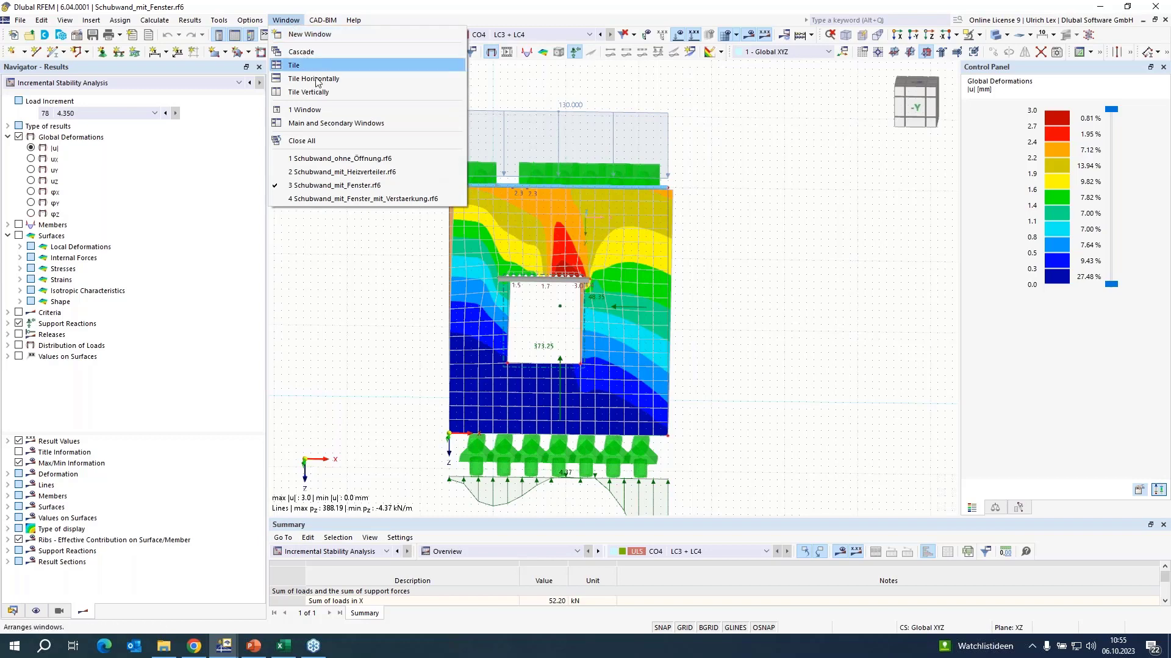
click(306, 199)
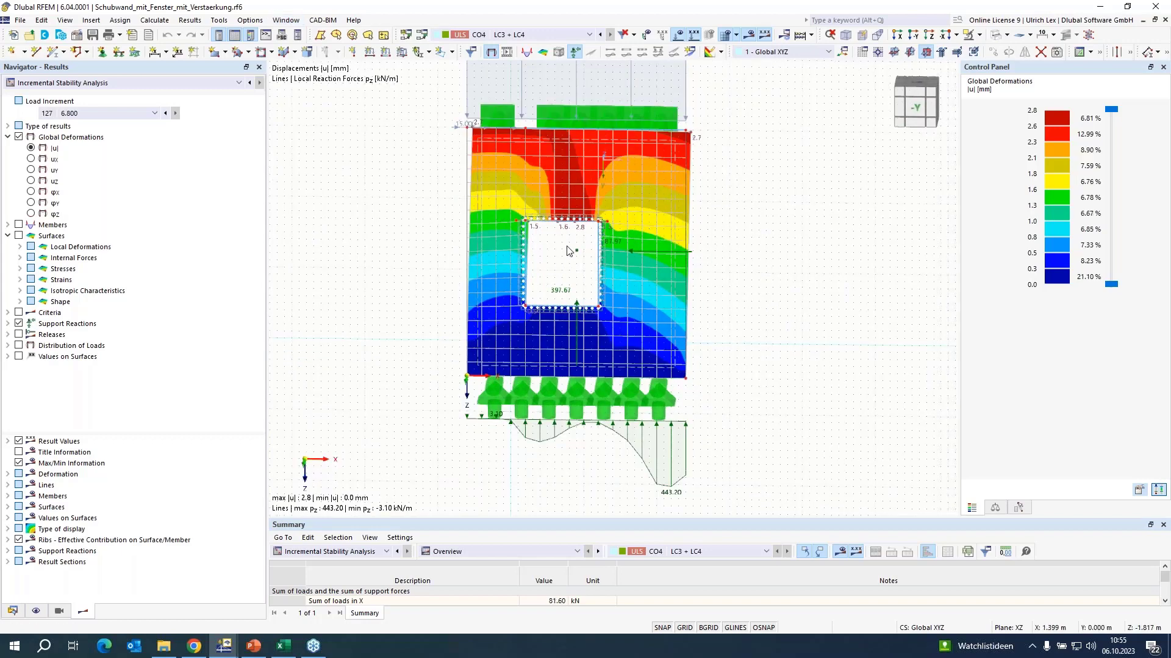
scroll(561, 237, up, 2)
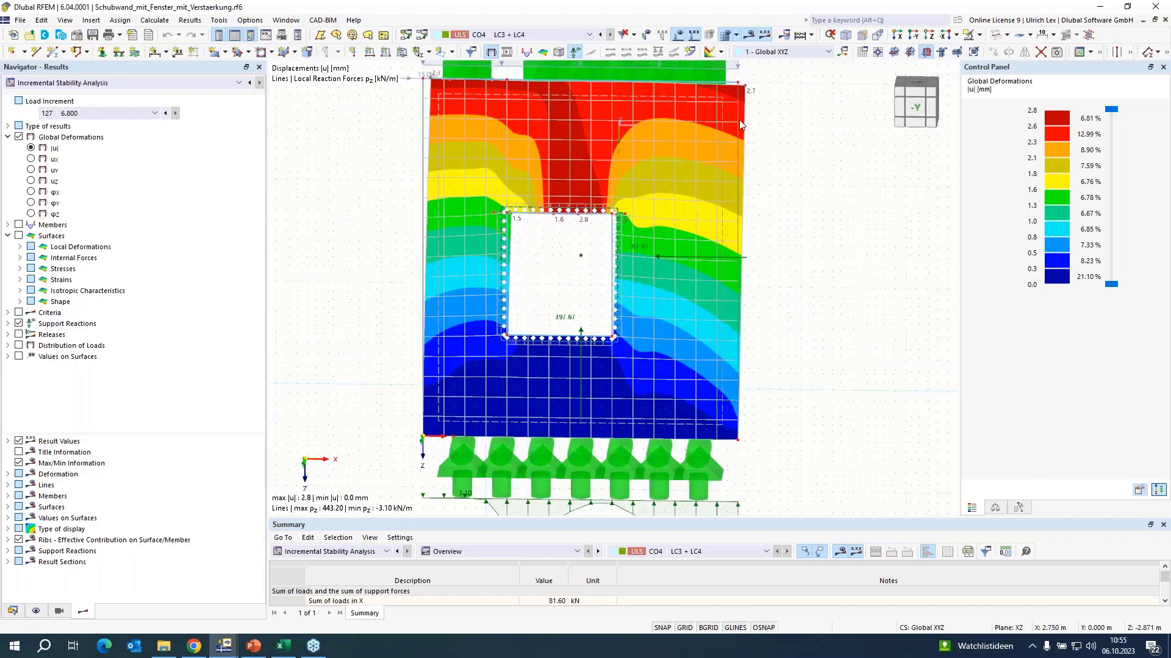
click(996, 37)
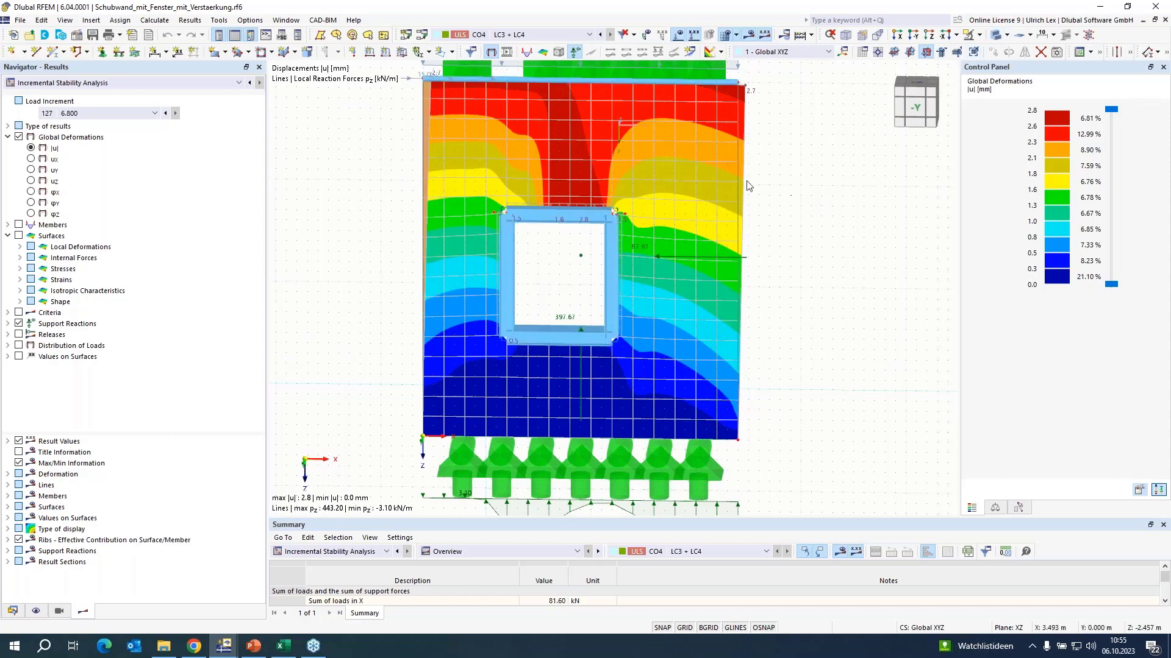
Inspect the member type and section of the reinforcing frame's upper horizontal beam and a vertical side beam.
scroll(548, 257, up, 3)
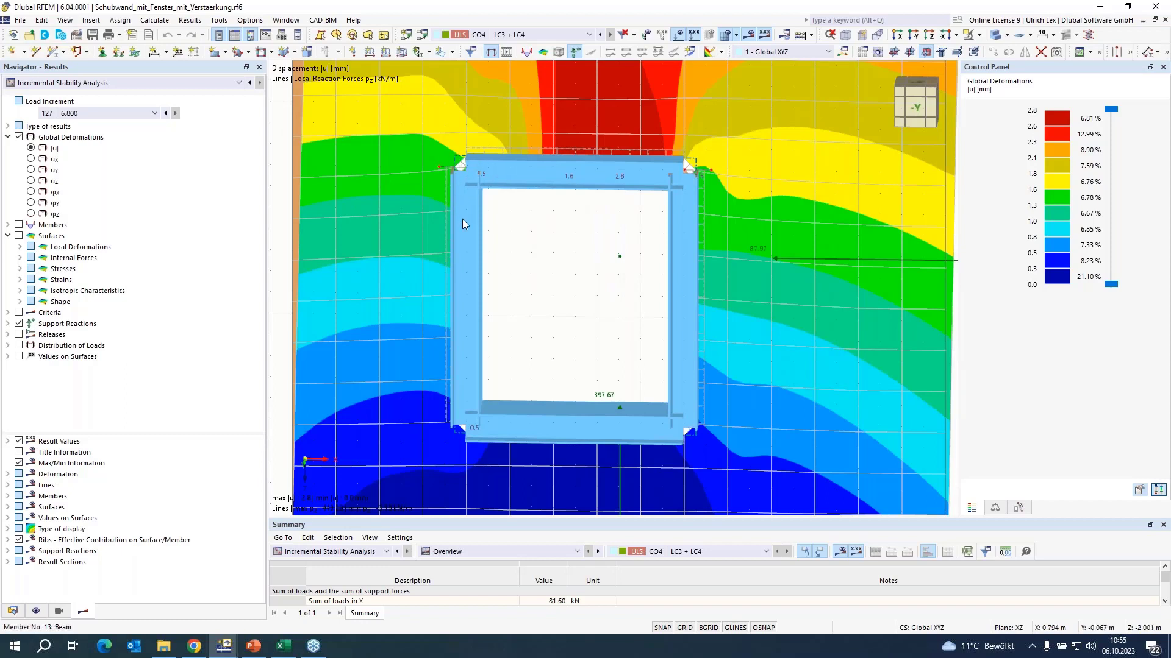
click(543, 186)
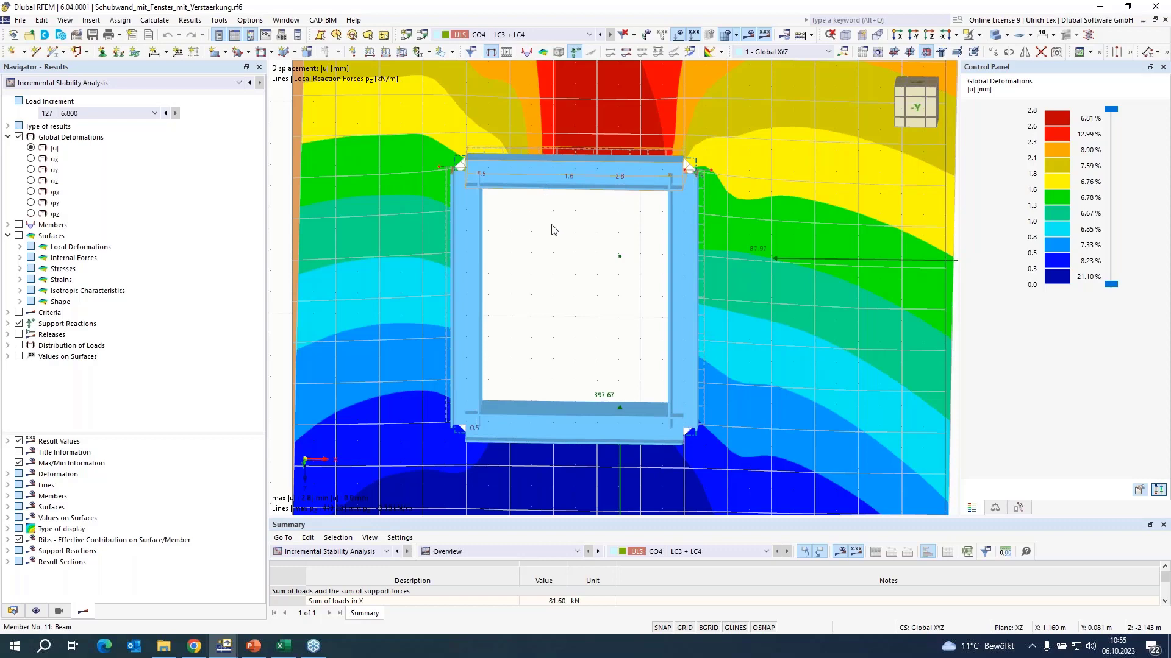
double_click(577, 271)
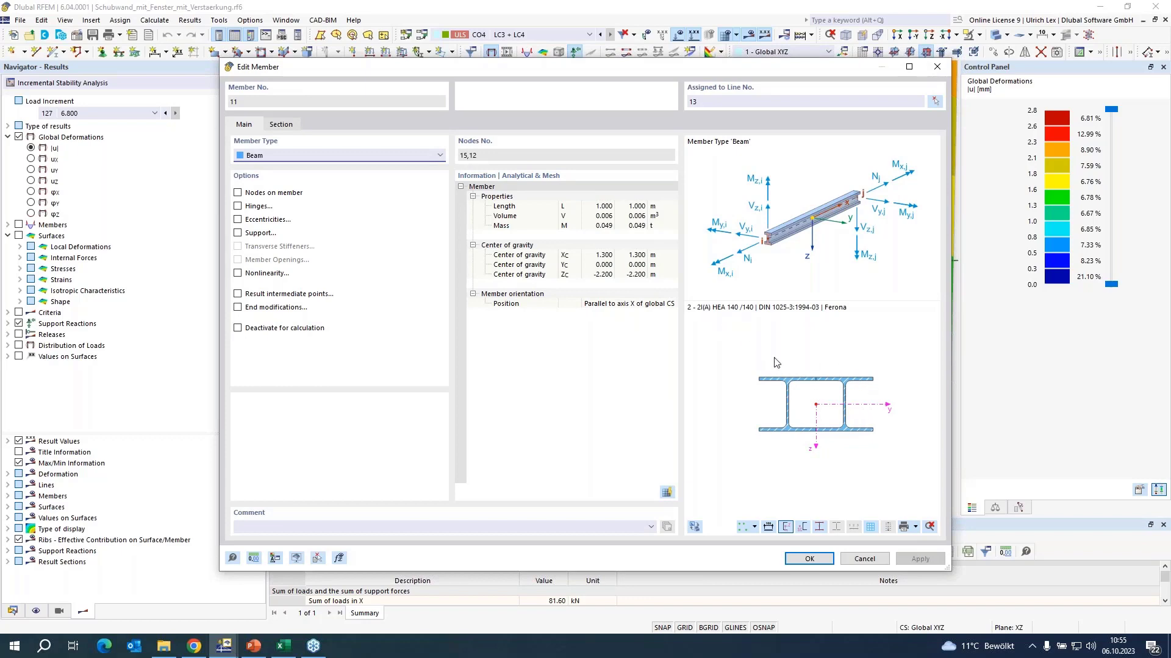
click(809, 559)
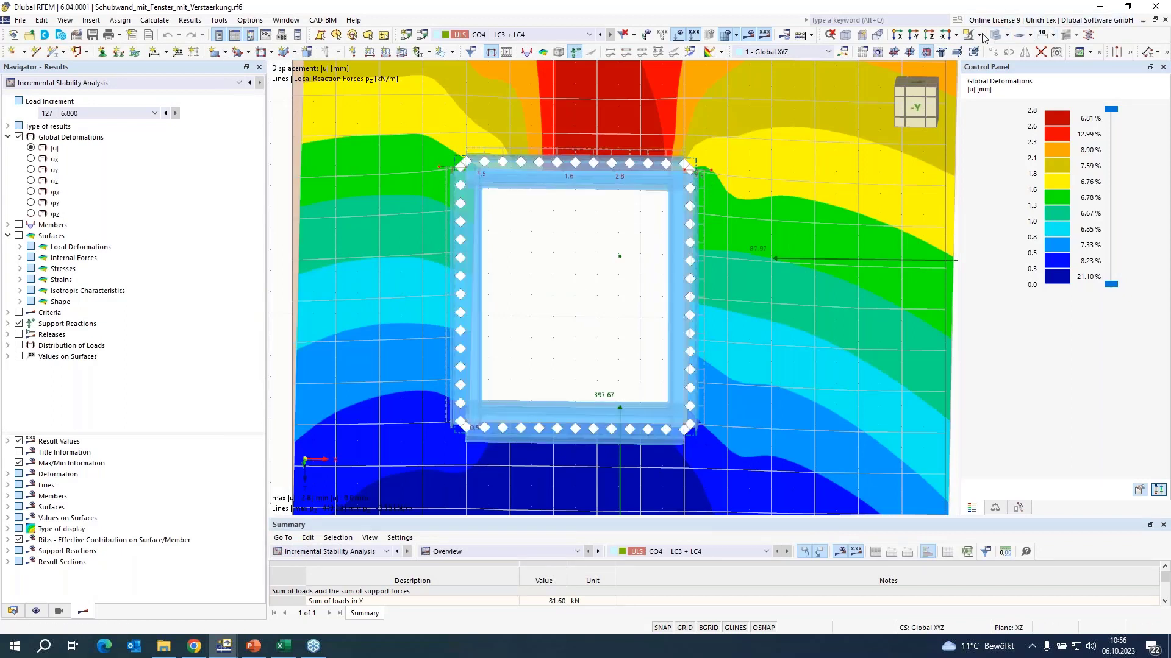
double_click(703, 229)
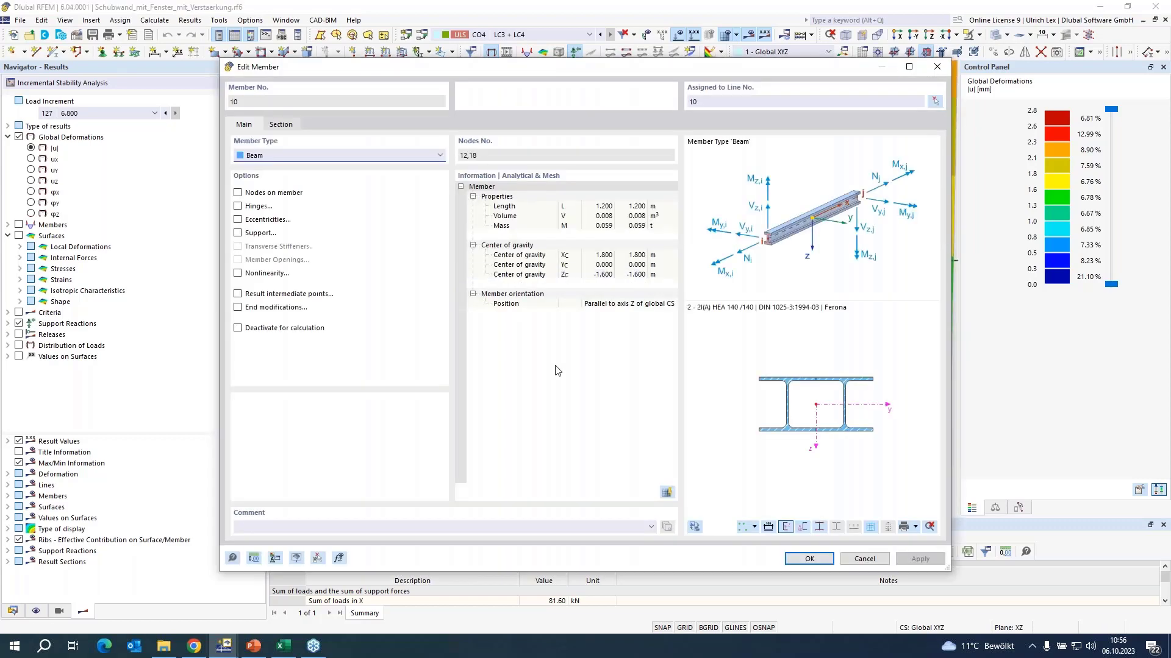
click(859, 559)
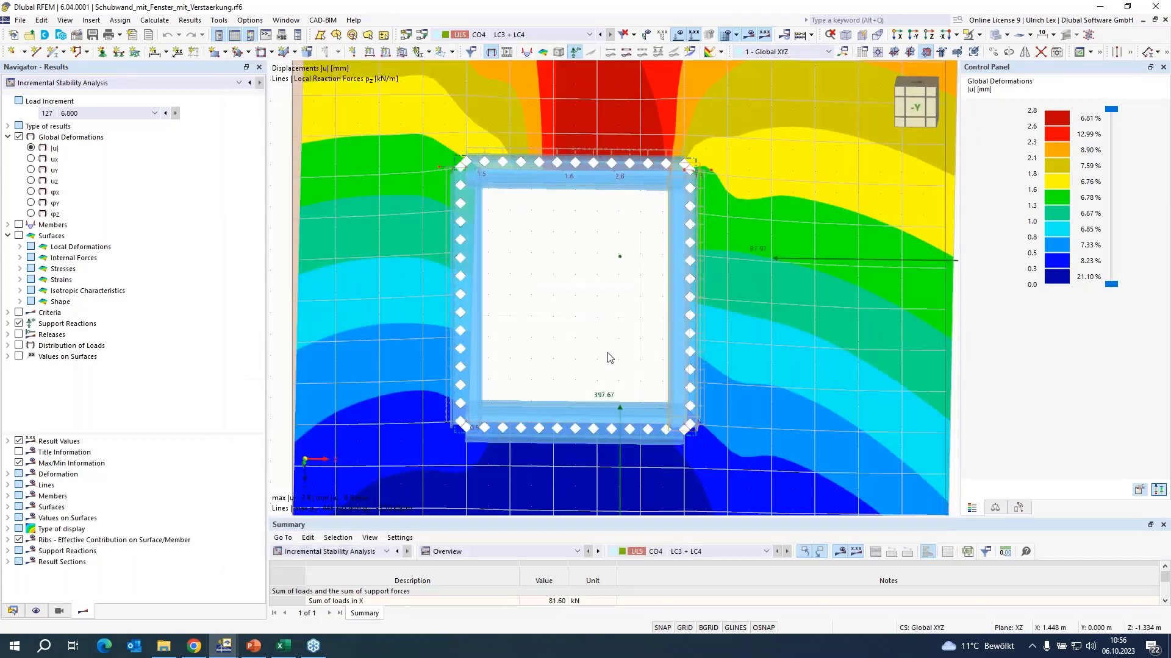
Inspect the hinge conditions of the line hinge around the window opening and examine the whole reinforced wall's displacements and support reactions.
click(704, 319)
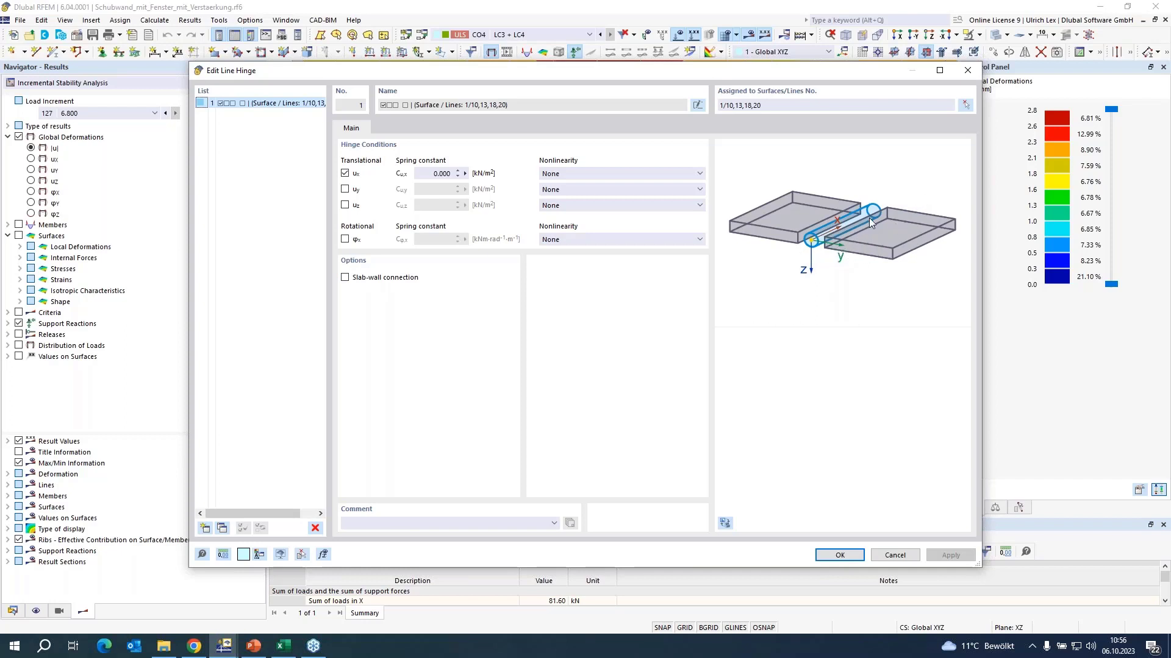
click(891, 557)
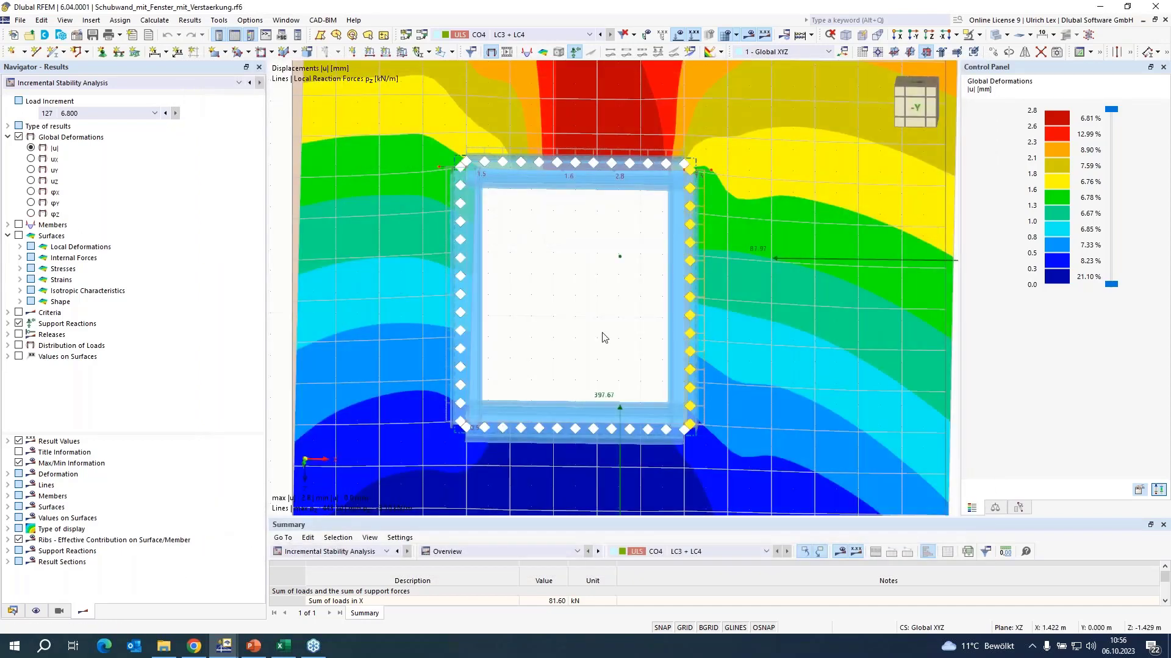
scroll(600, 229, down, 3)
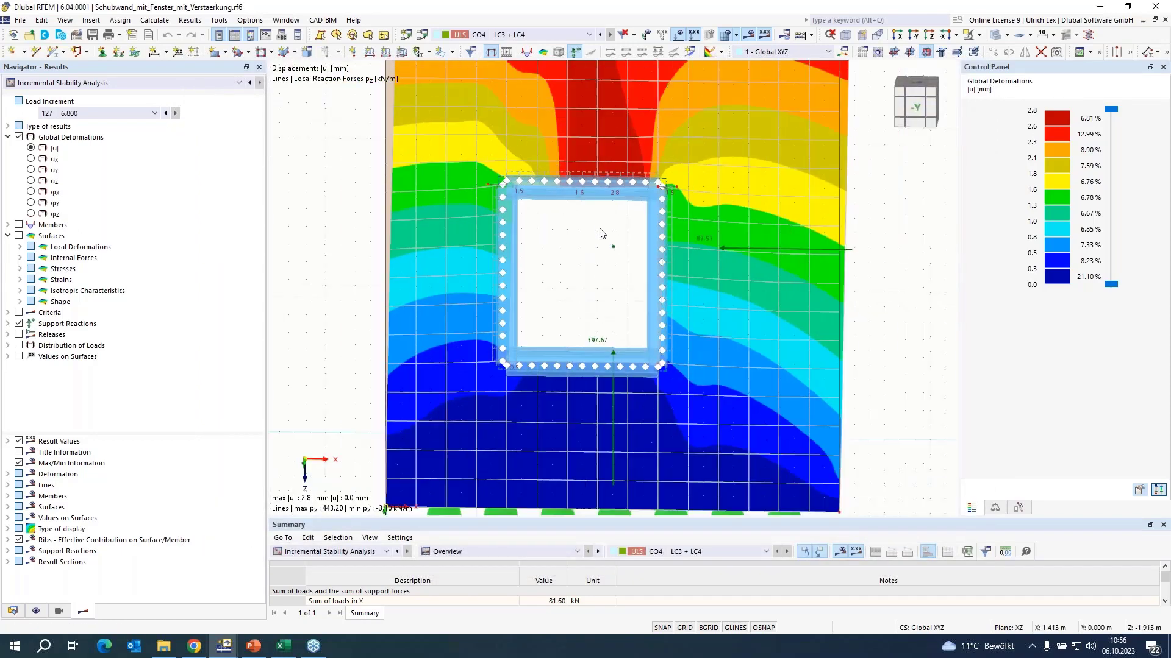
scroll(600, 234, down, 1)
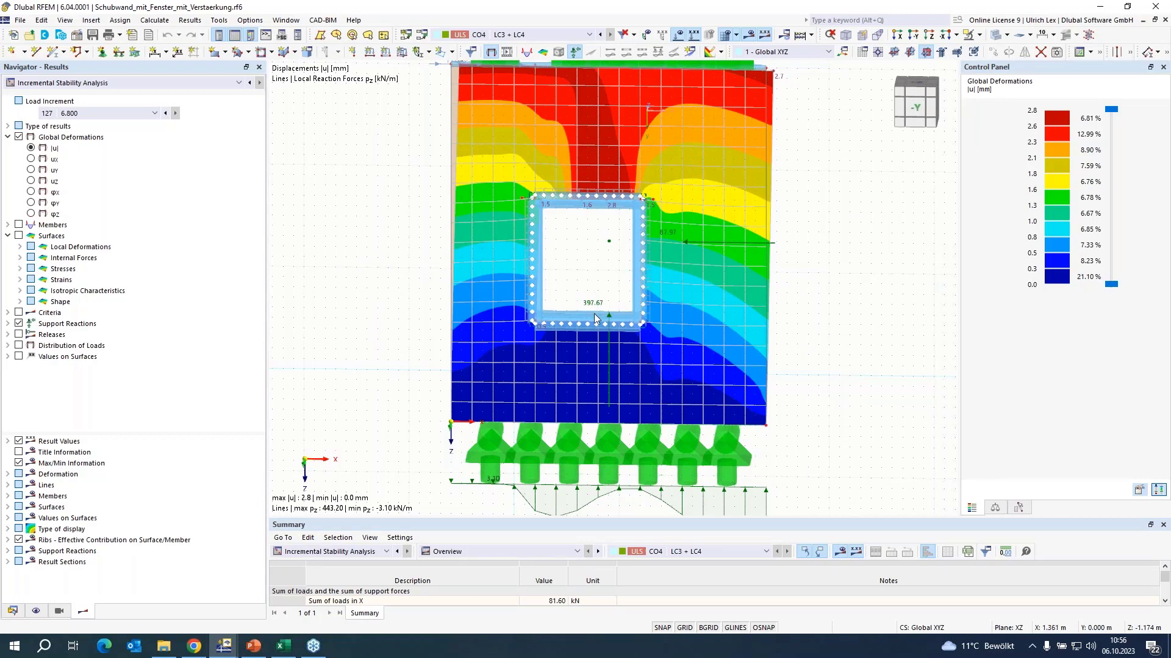
scroll(597, 318, down, 1)
scroll(600, 244, up, 1)
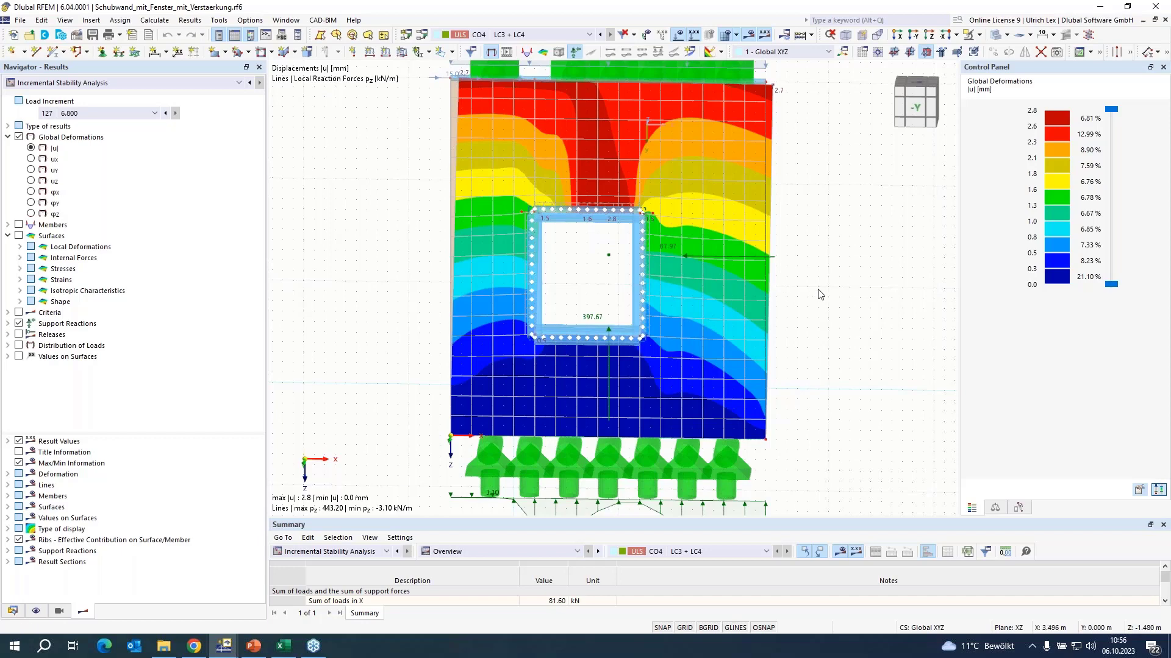
scroll(815, 361, down, 2)
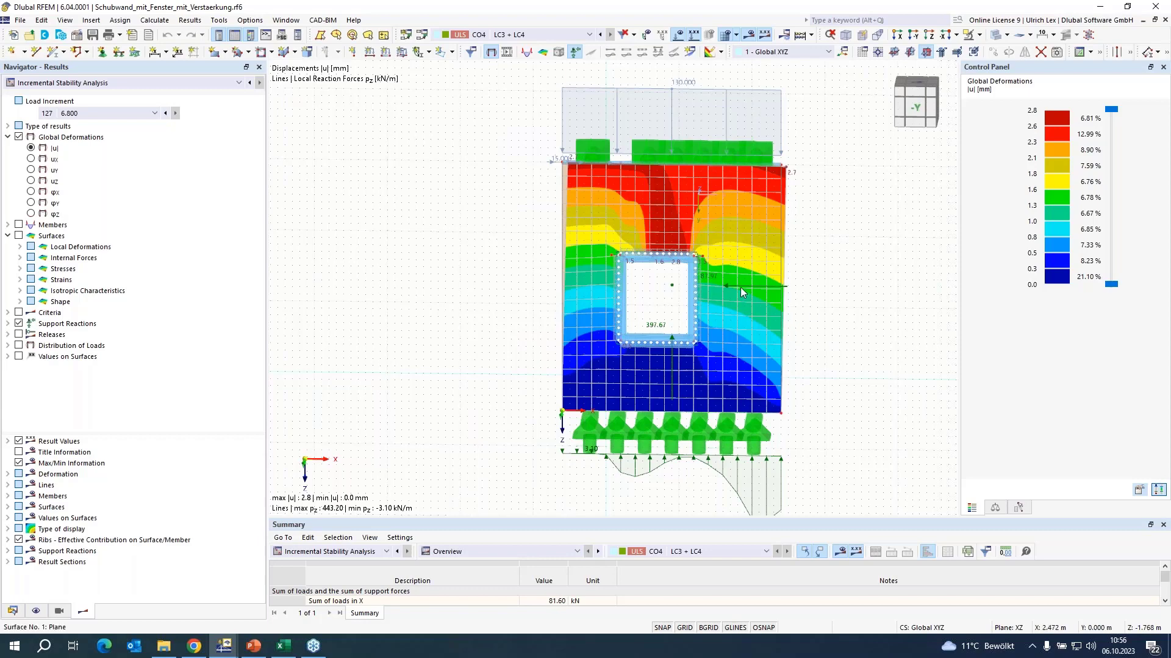
scroll(869, 291, up, 1)
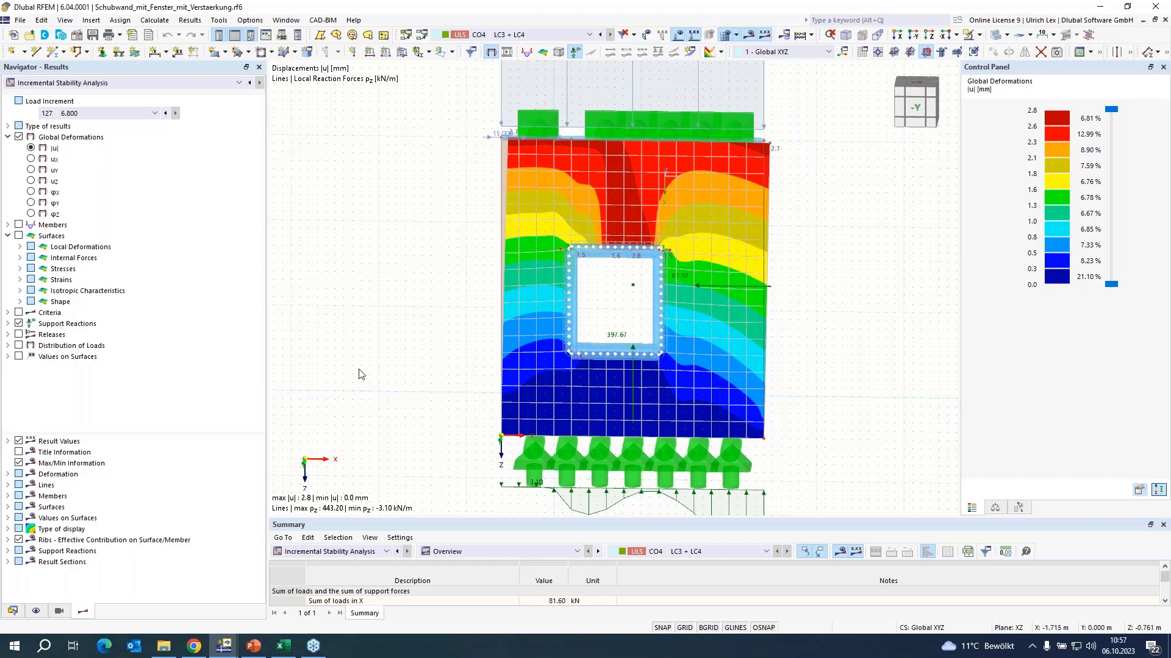
Switch to the PowerPoint presentation and start the slide show at slide 16, Shear wall.
click(263, 650)
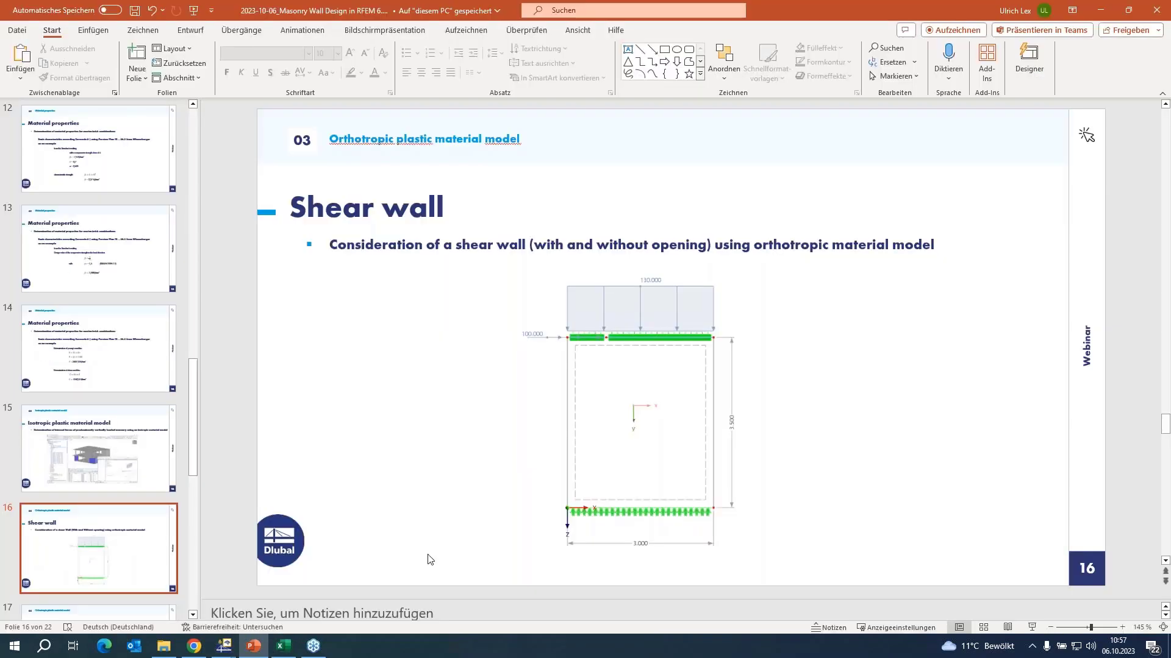
click(1032, 627)
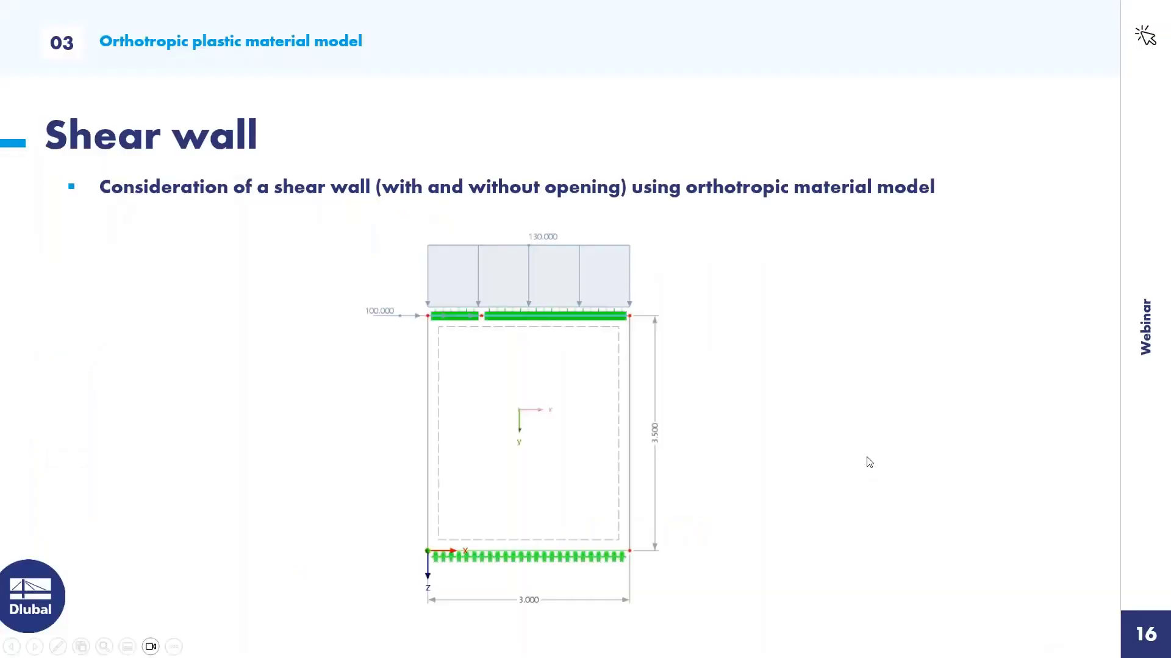